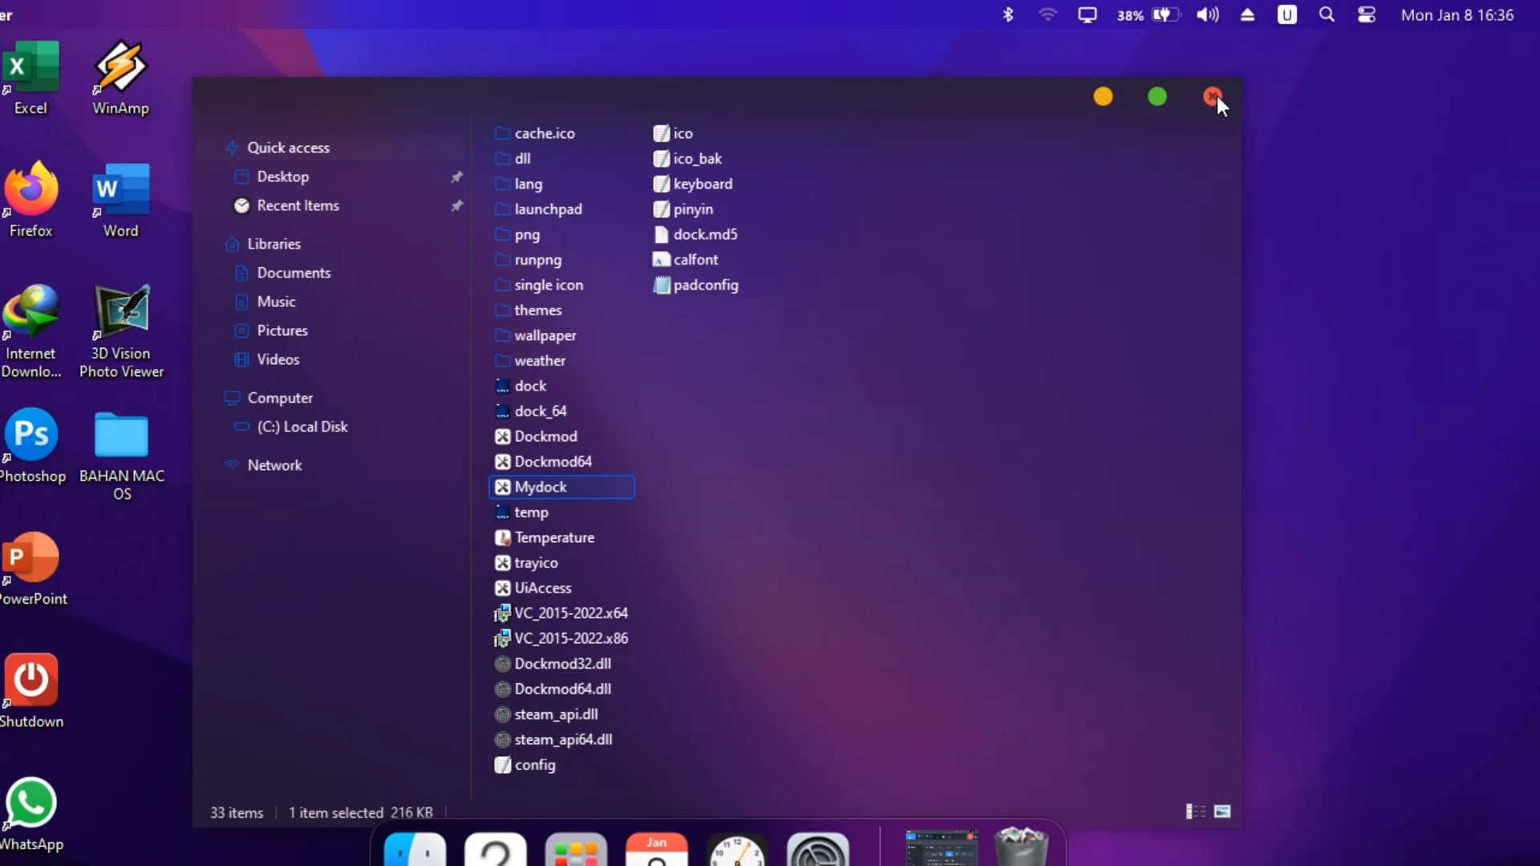
# - Close the open file window and view the Wi-Fi, Bluetooth and battery items in the macOS-style menu bar
pyautogui.click(1211, 97)
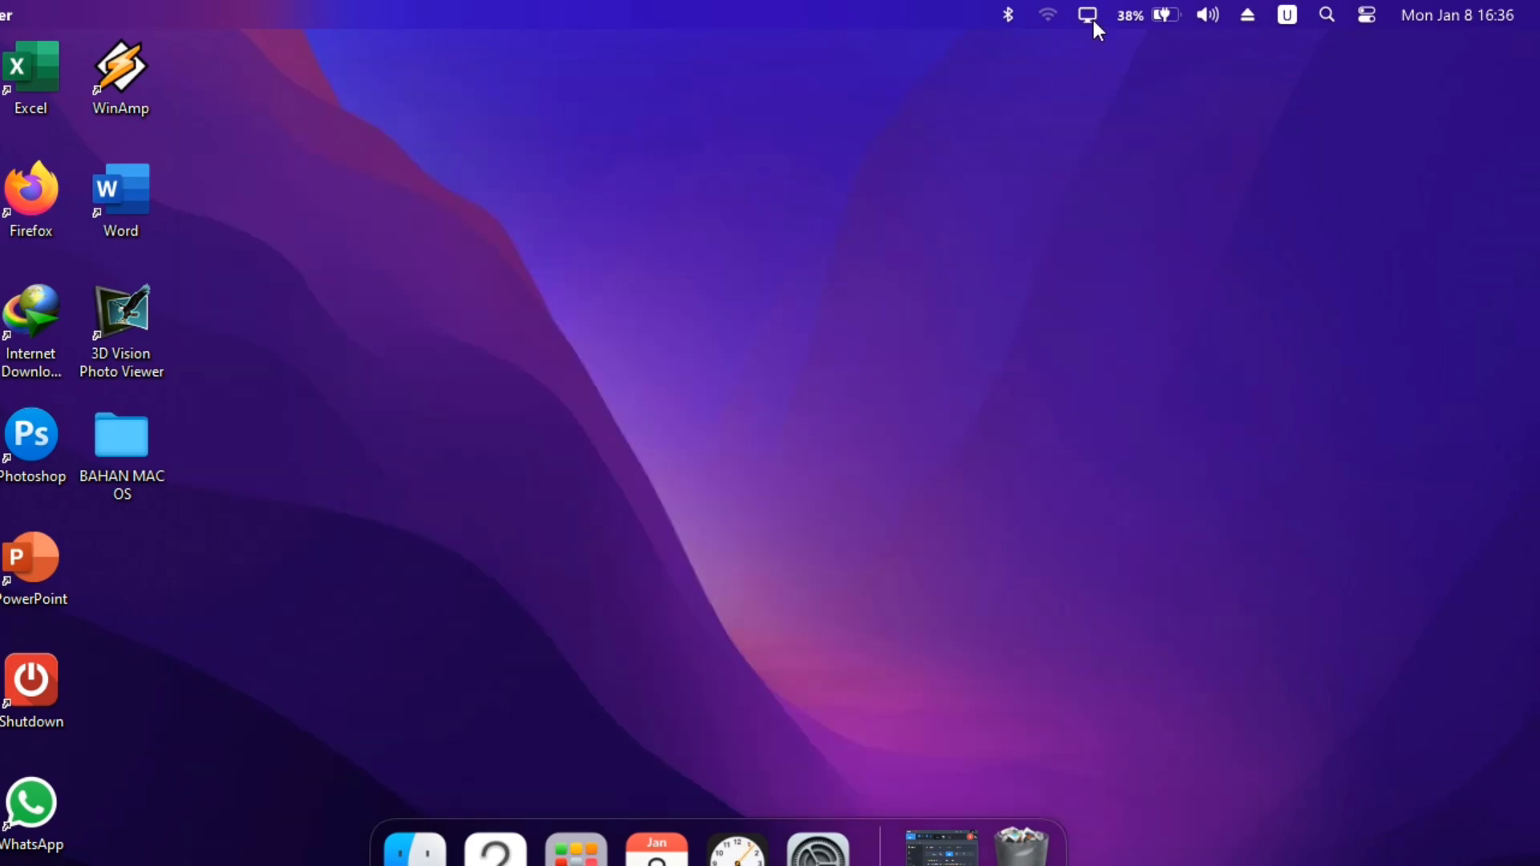
pyautogui.click(1043, 14)
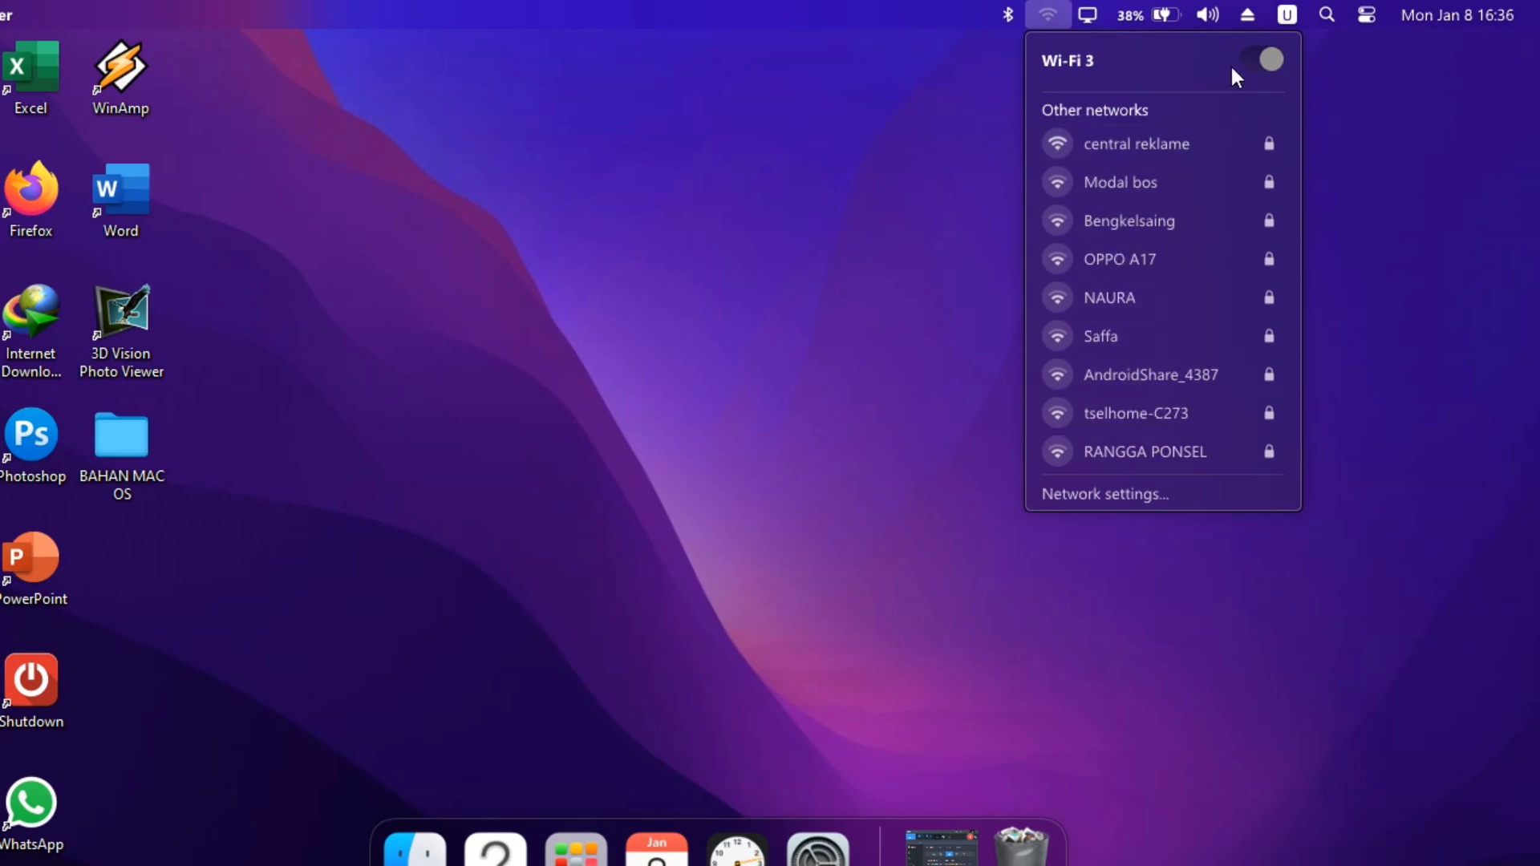
pyautogui.click(1004, 9)
pyautogui.click(1005, 14)
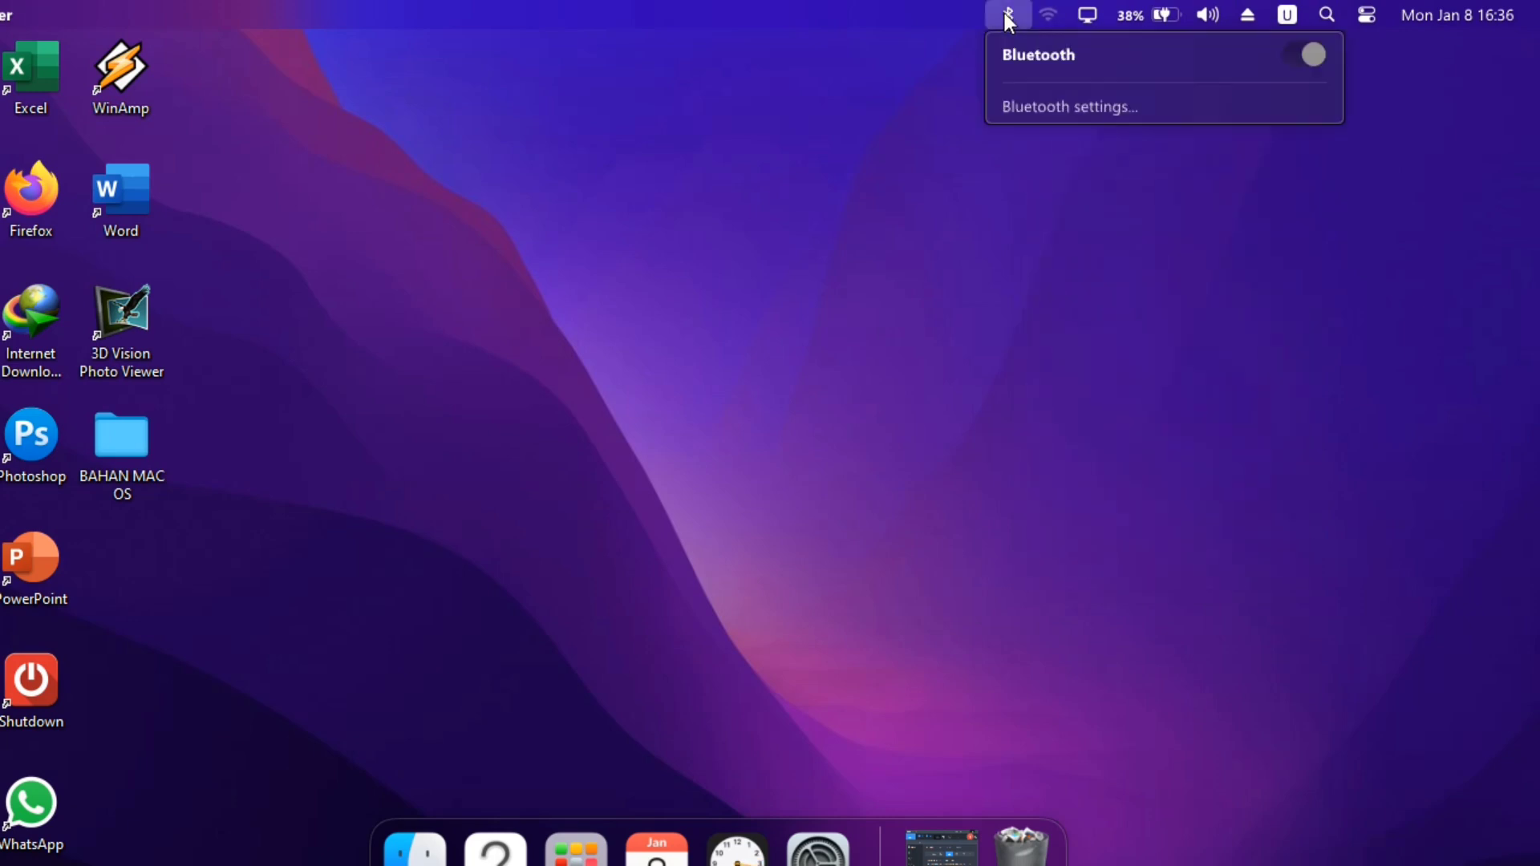
pyautogui.click(1171, 13)
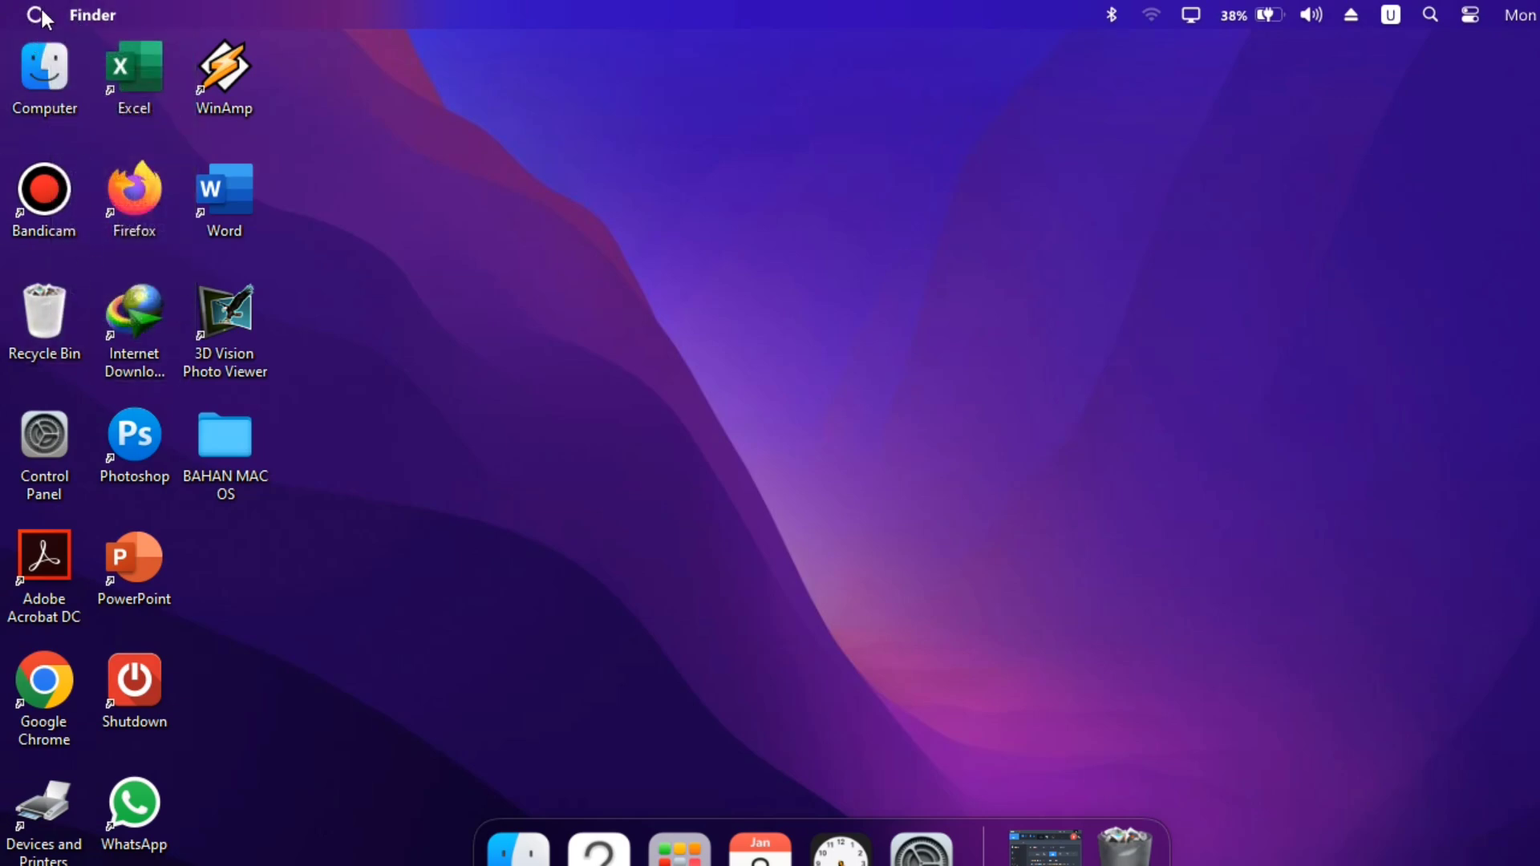
pyautogui.click(83, 18)
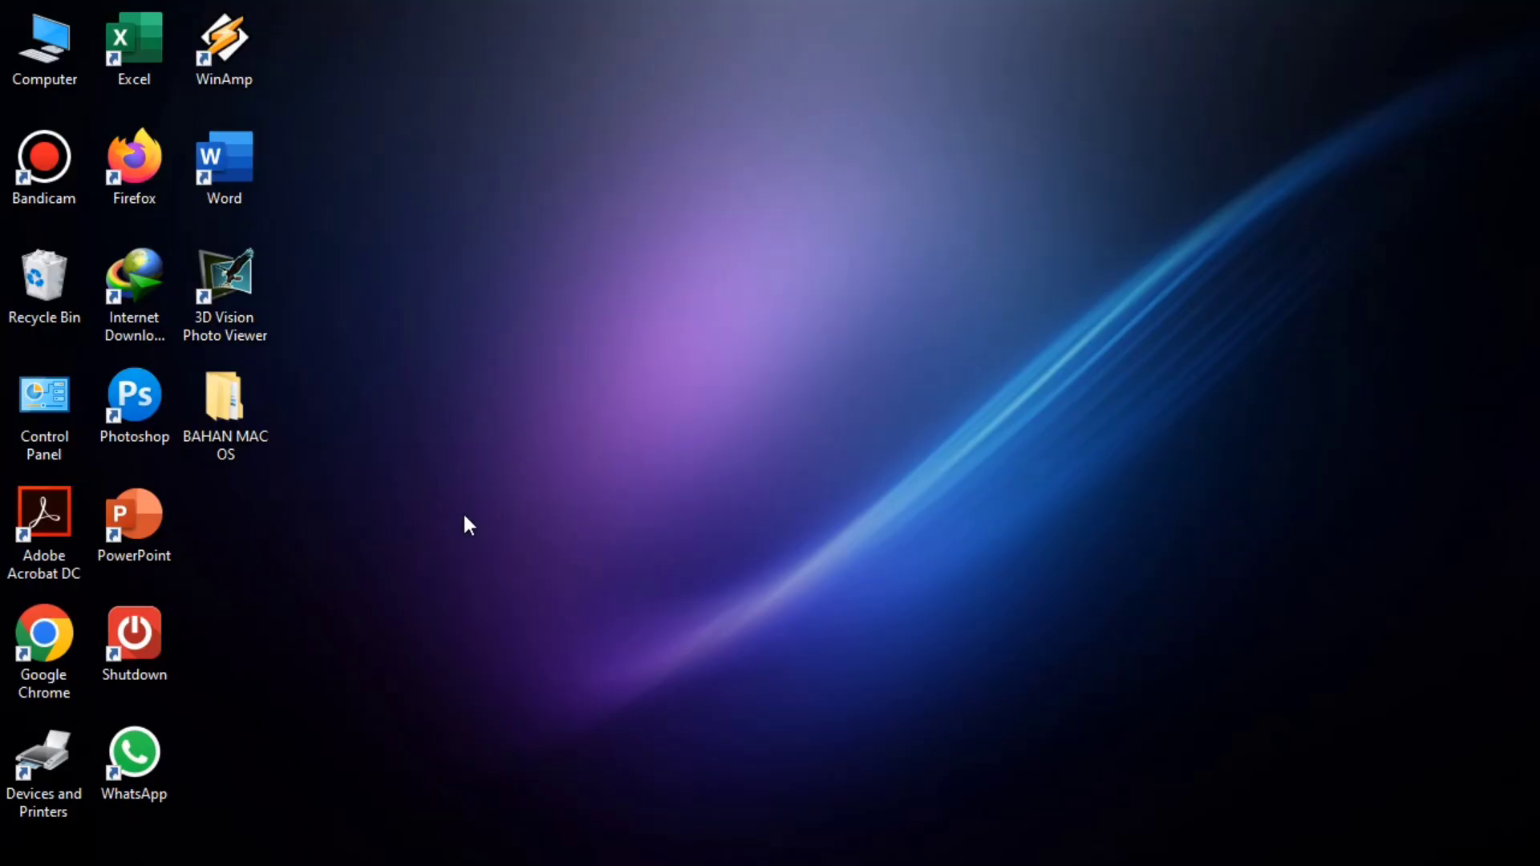
pyautogui.moveTo(351, 52); pyautogui.dragTo(4, 865)
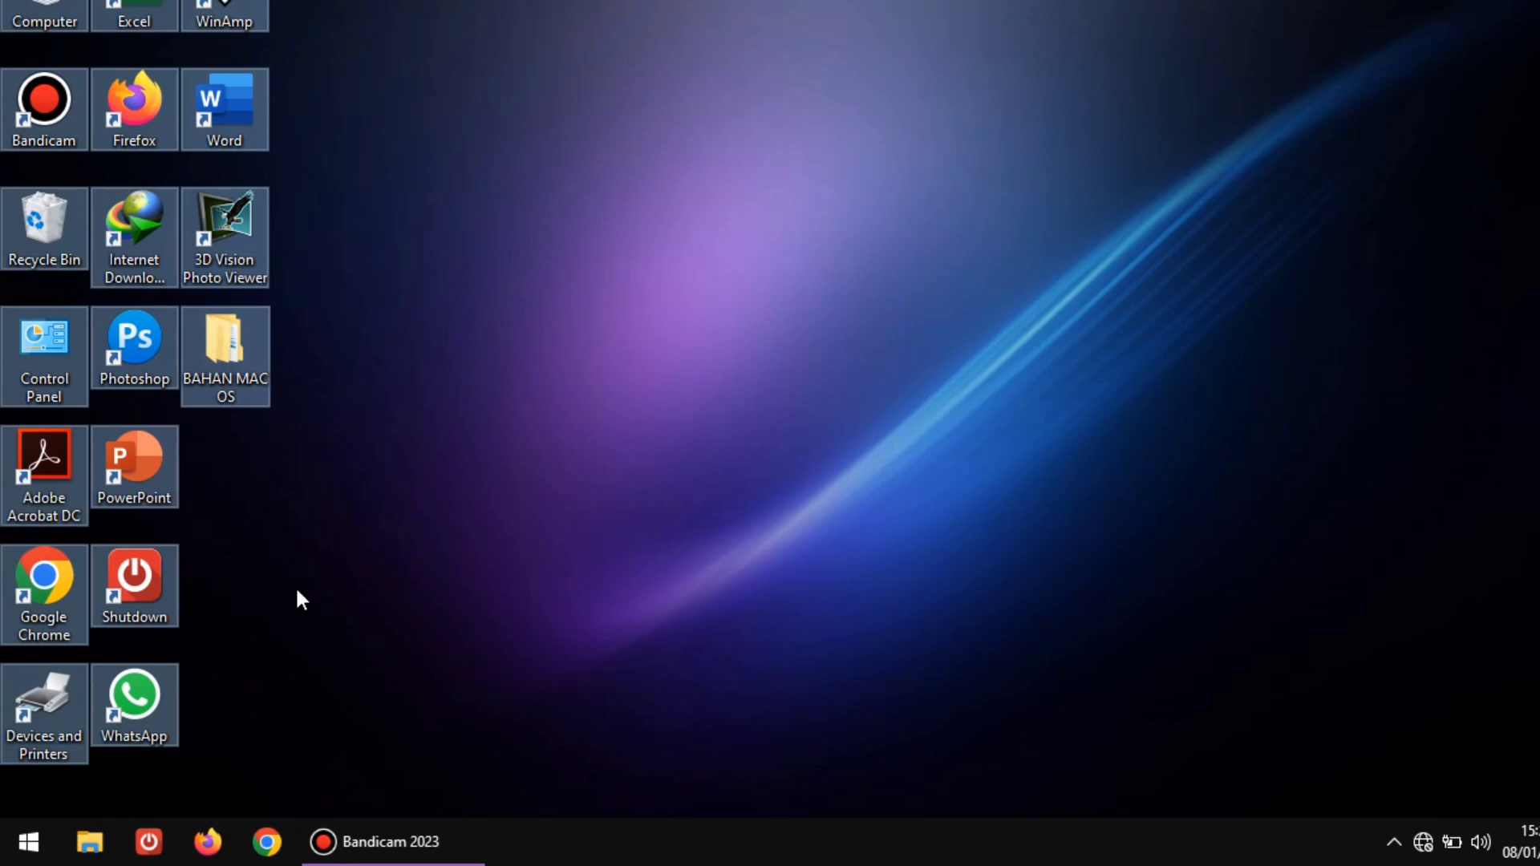
pyautogui.click(274, 607)
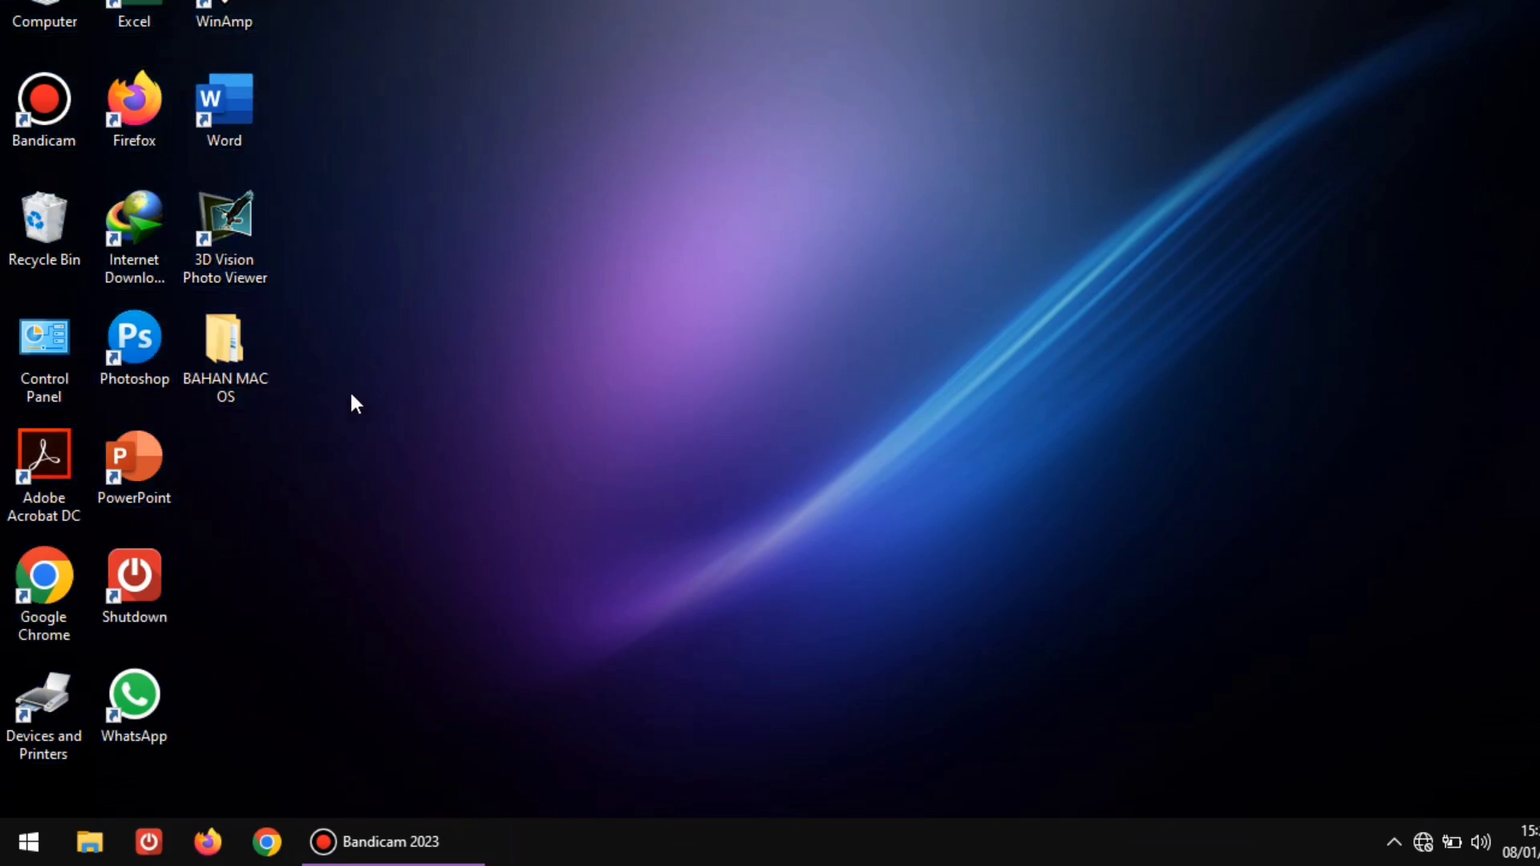
pyautogui.moveTo(375, 223); pyautogui.dragTo(12, 633)
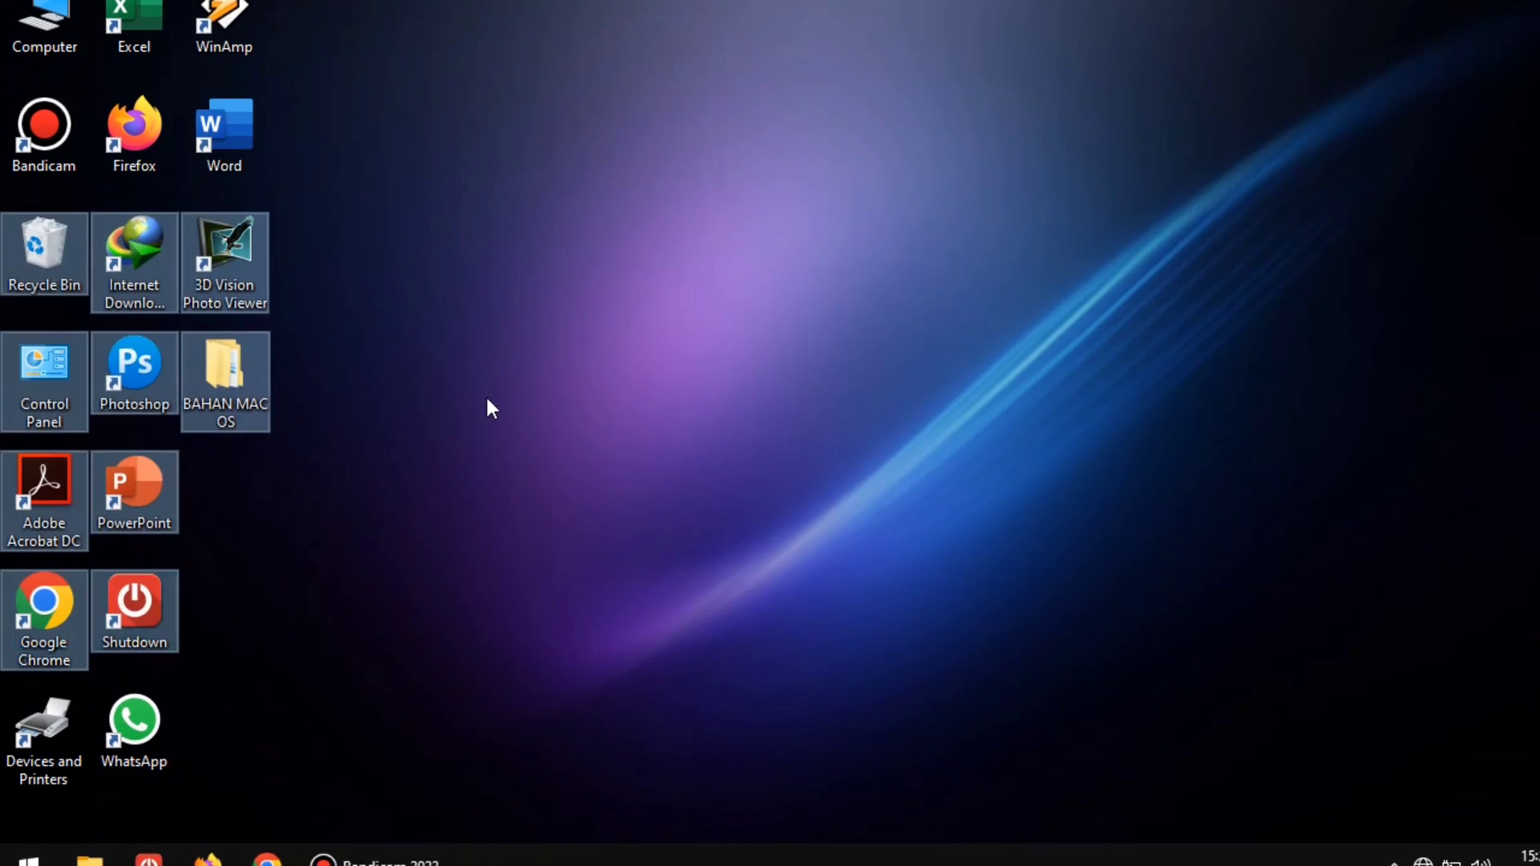
pyautogui.click(387, 426)
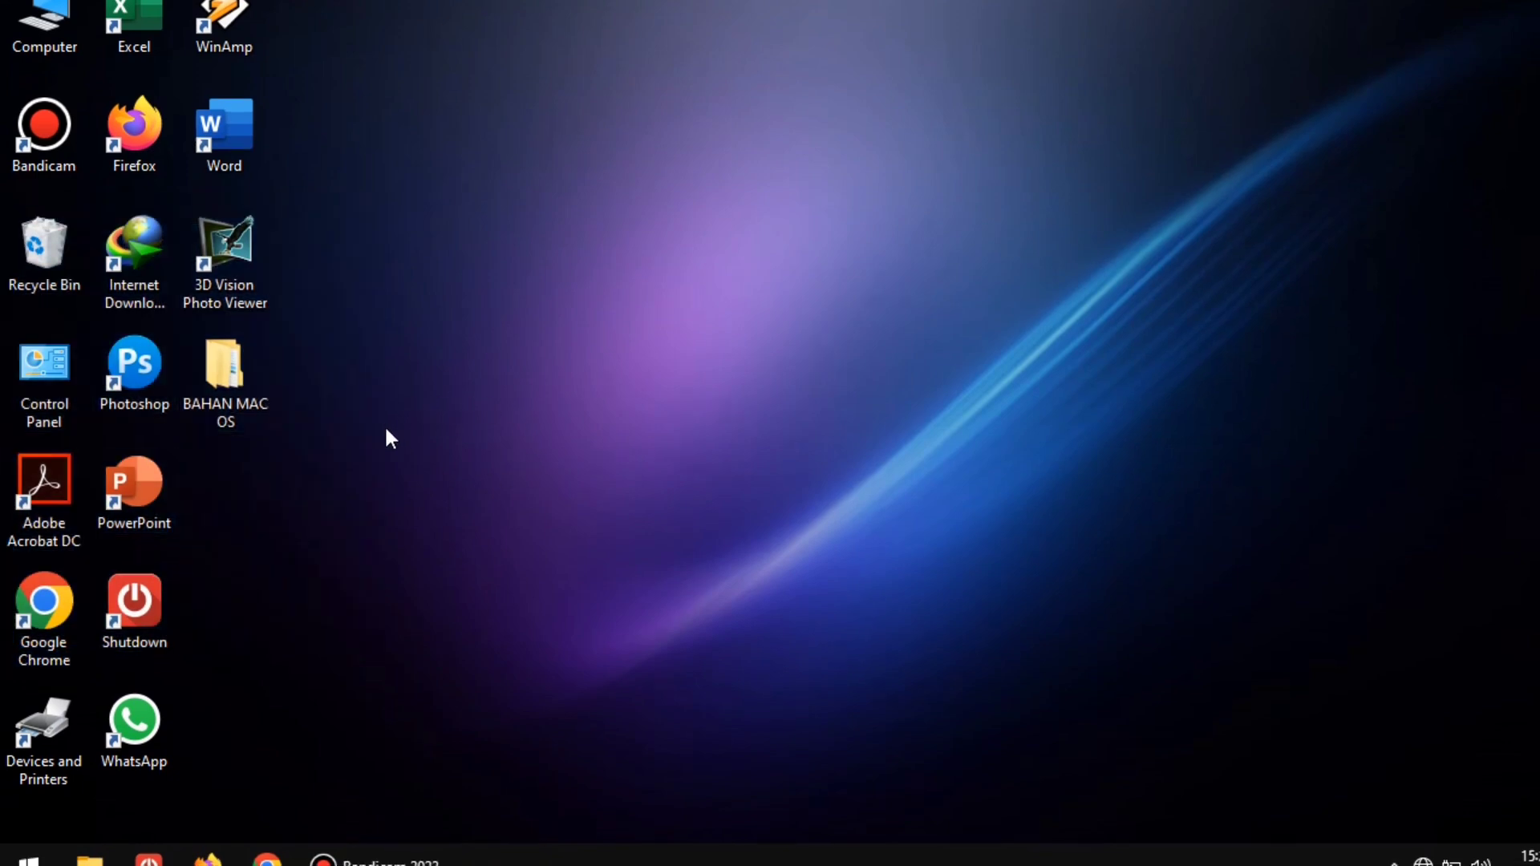
# - View the basic system information in the Computer's properties and close the System window
pyautogui.rightClick(57, 35)
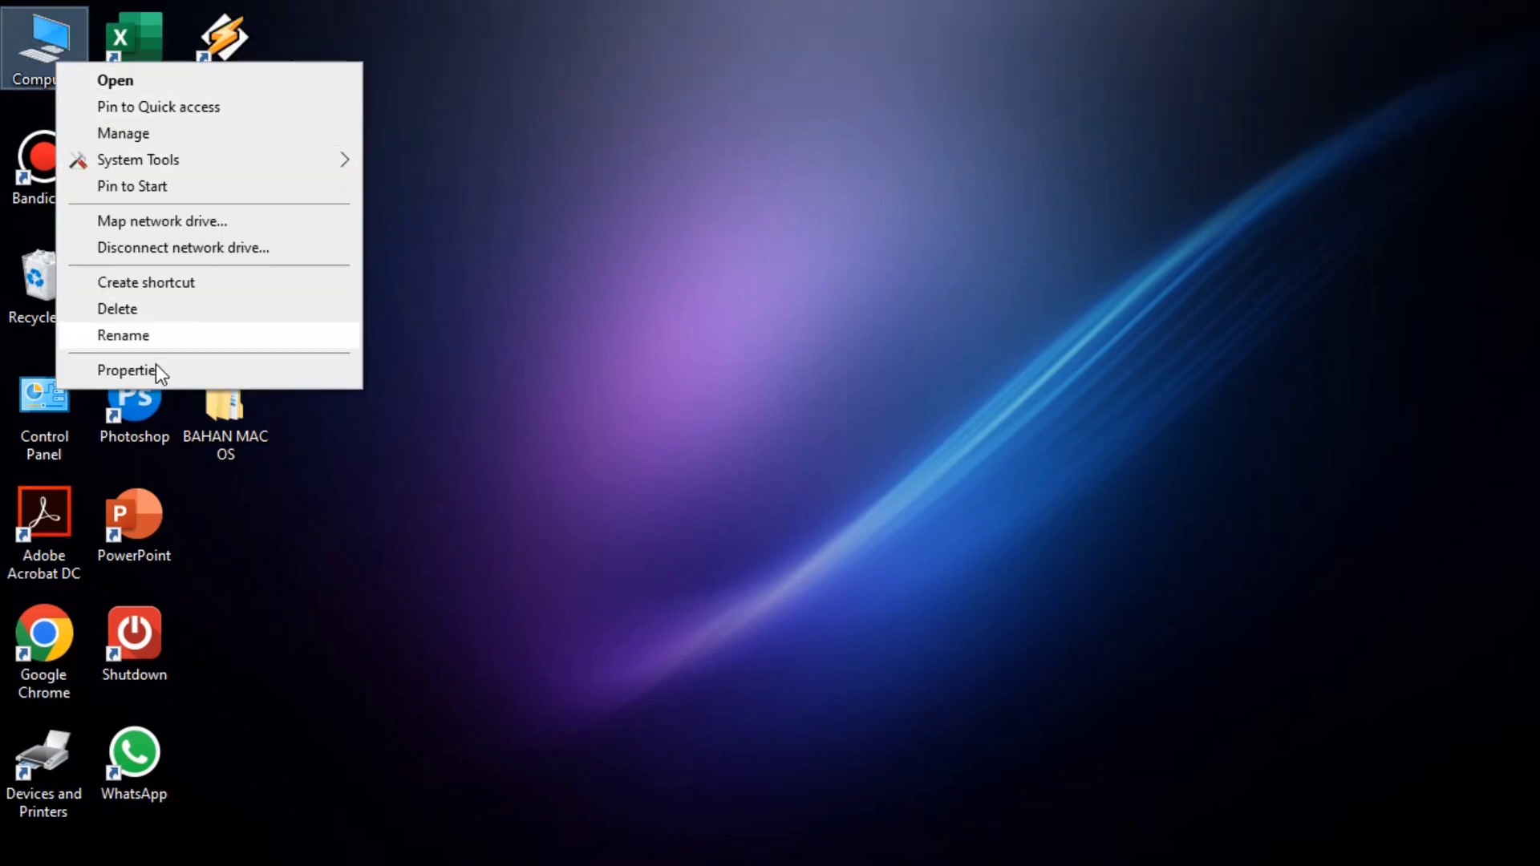
pyautogui.click(132, 369)
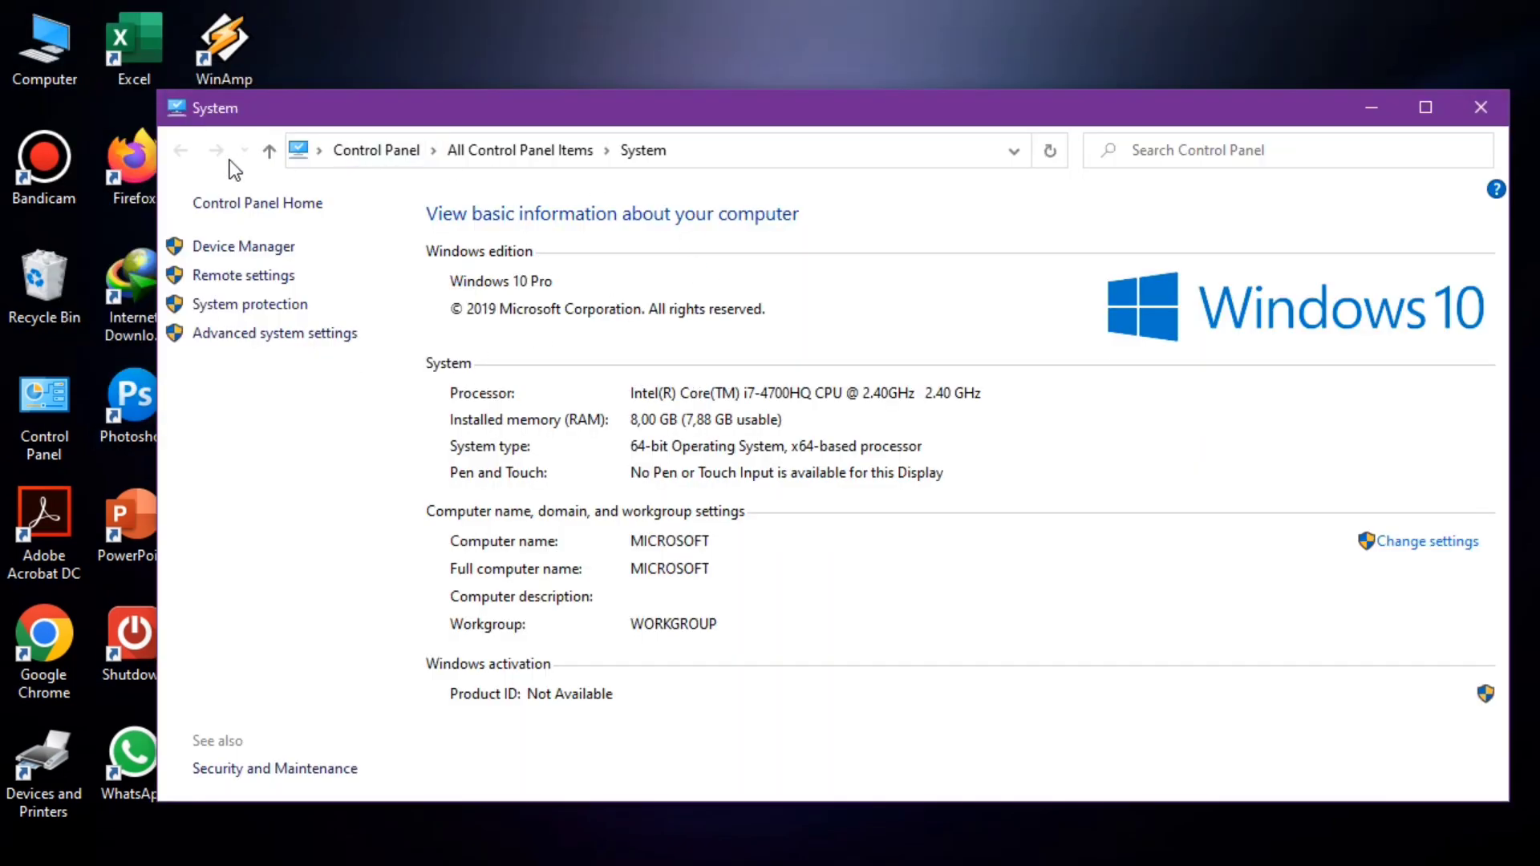
pyautogui.moveTo(158, 184); pyautogui.dragTo(354, 186)
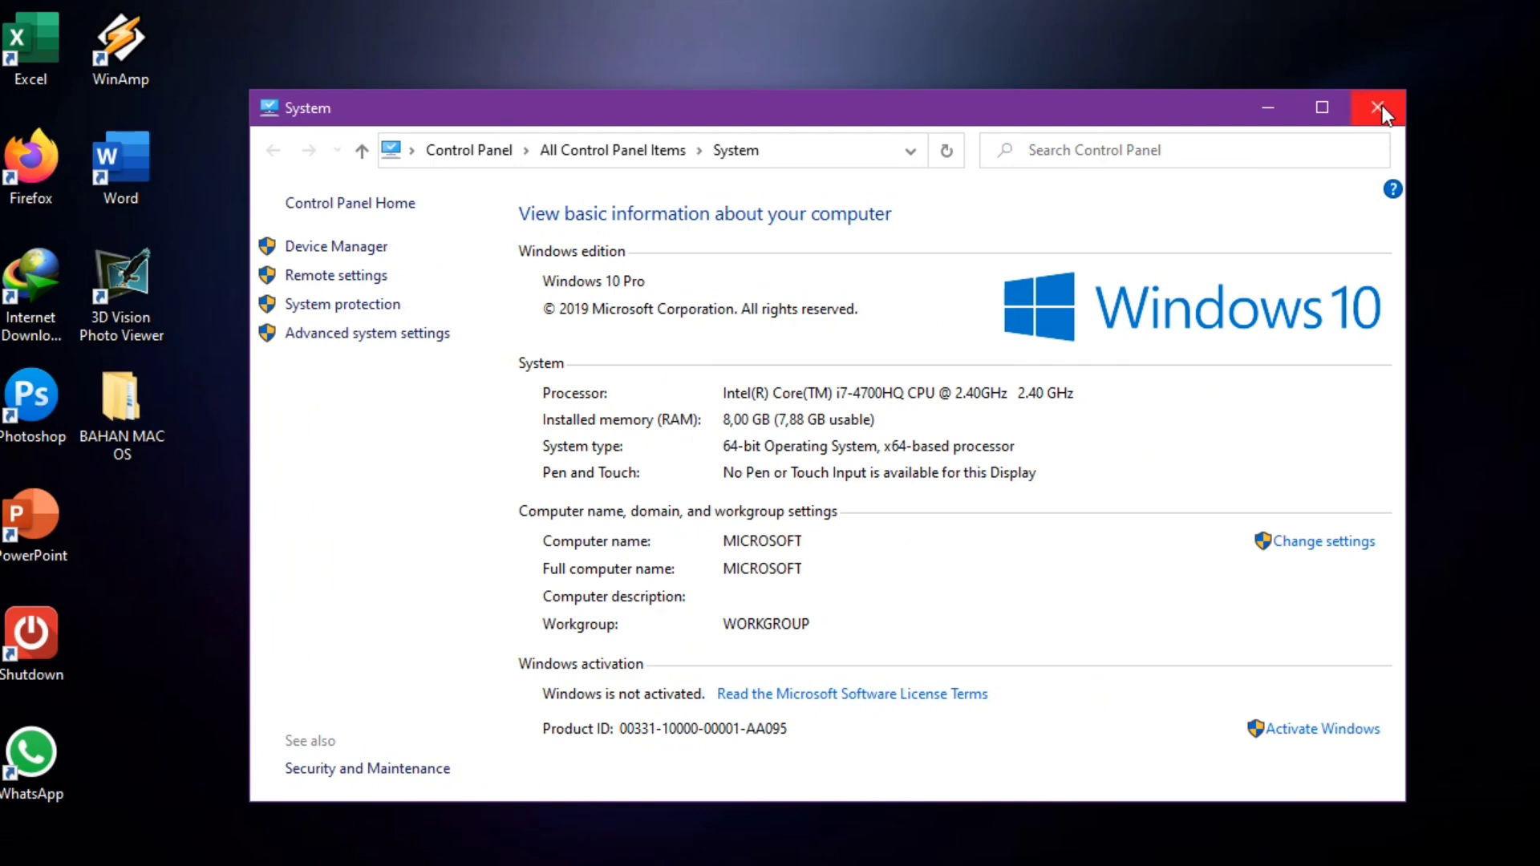
pyautogui.moveTo(1195, 108); pyautogui.dragTo(1104, 100)
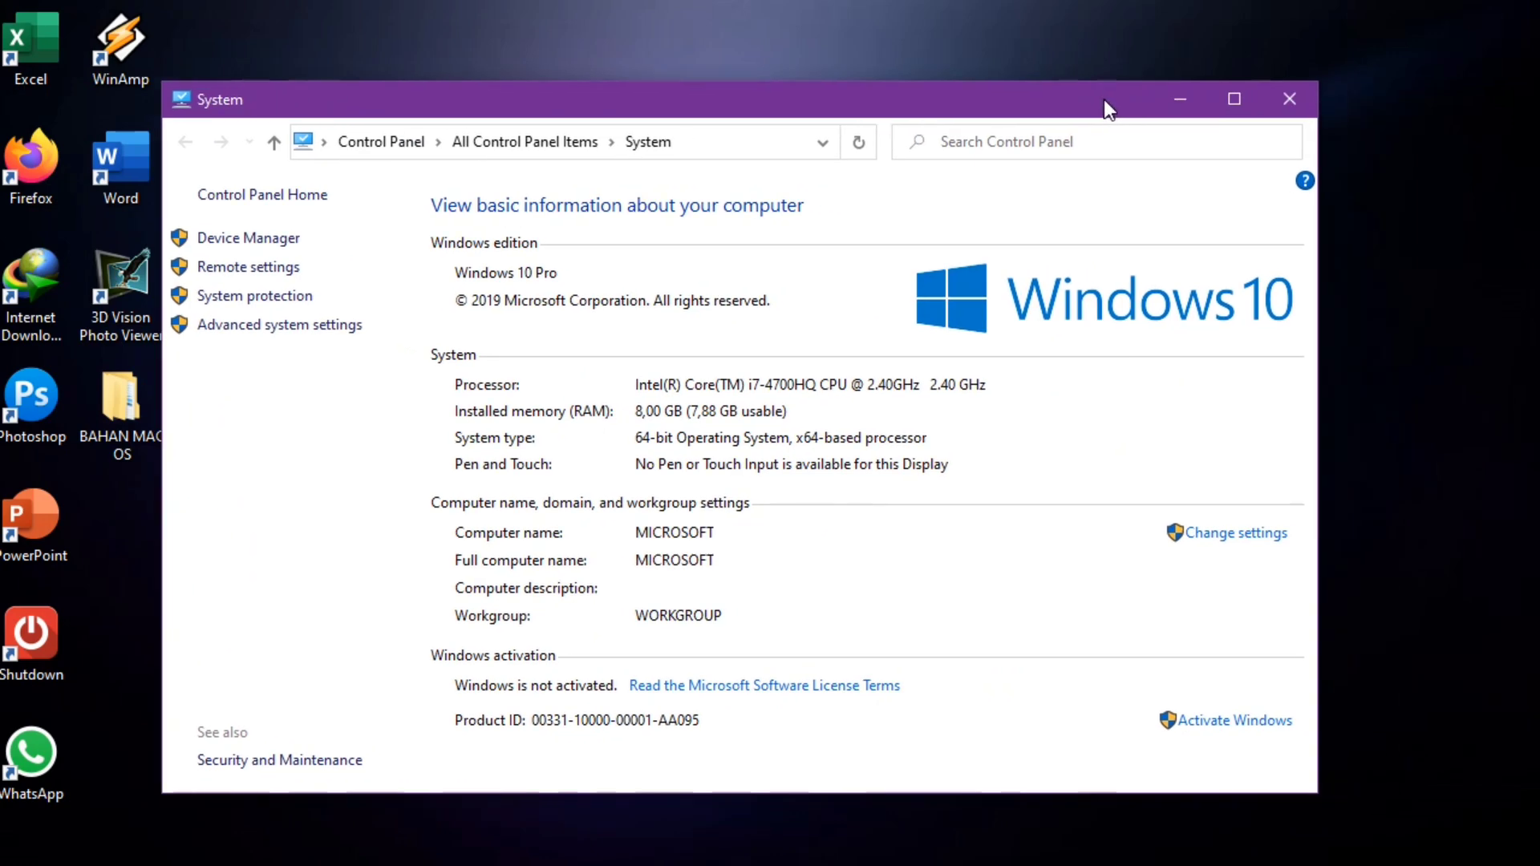
pyautogui.click(1292, 98)
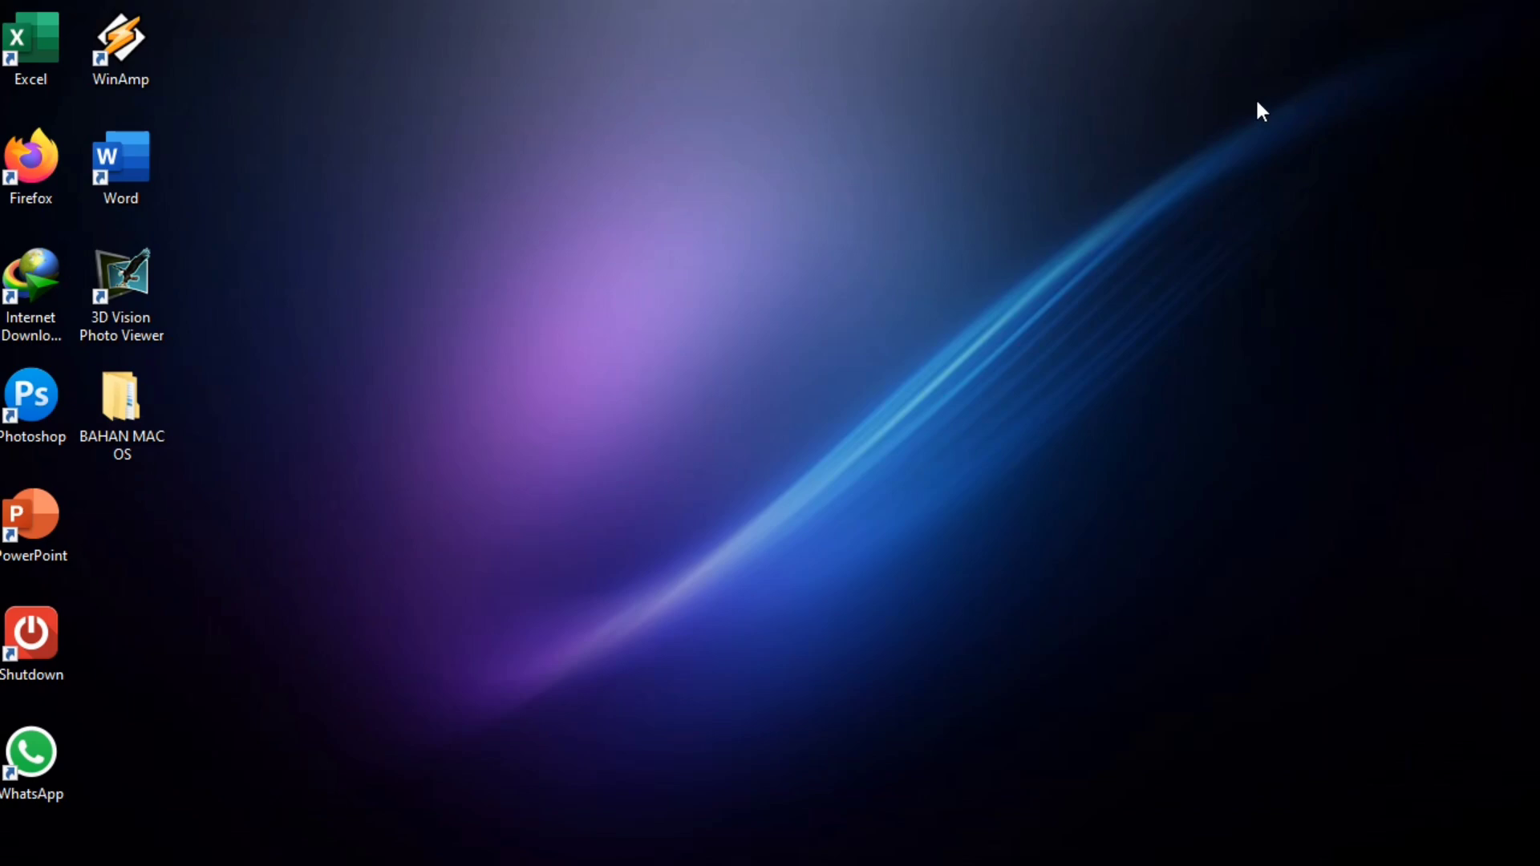
# - Open the BAHAN MAC OS folder on the desktop, review its subfolders and close it
pyautogui.rightClick(694, 202)
pyautogui.click(748, 278)
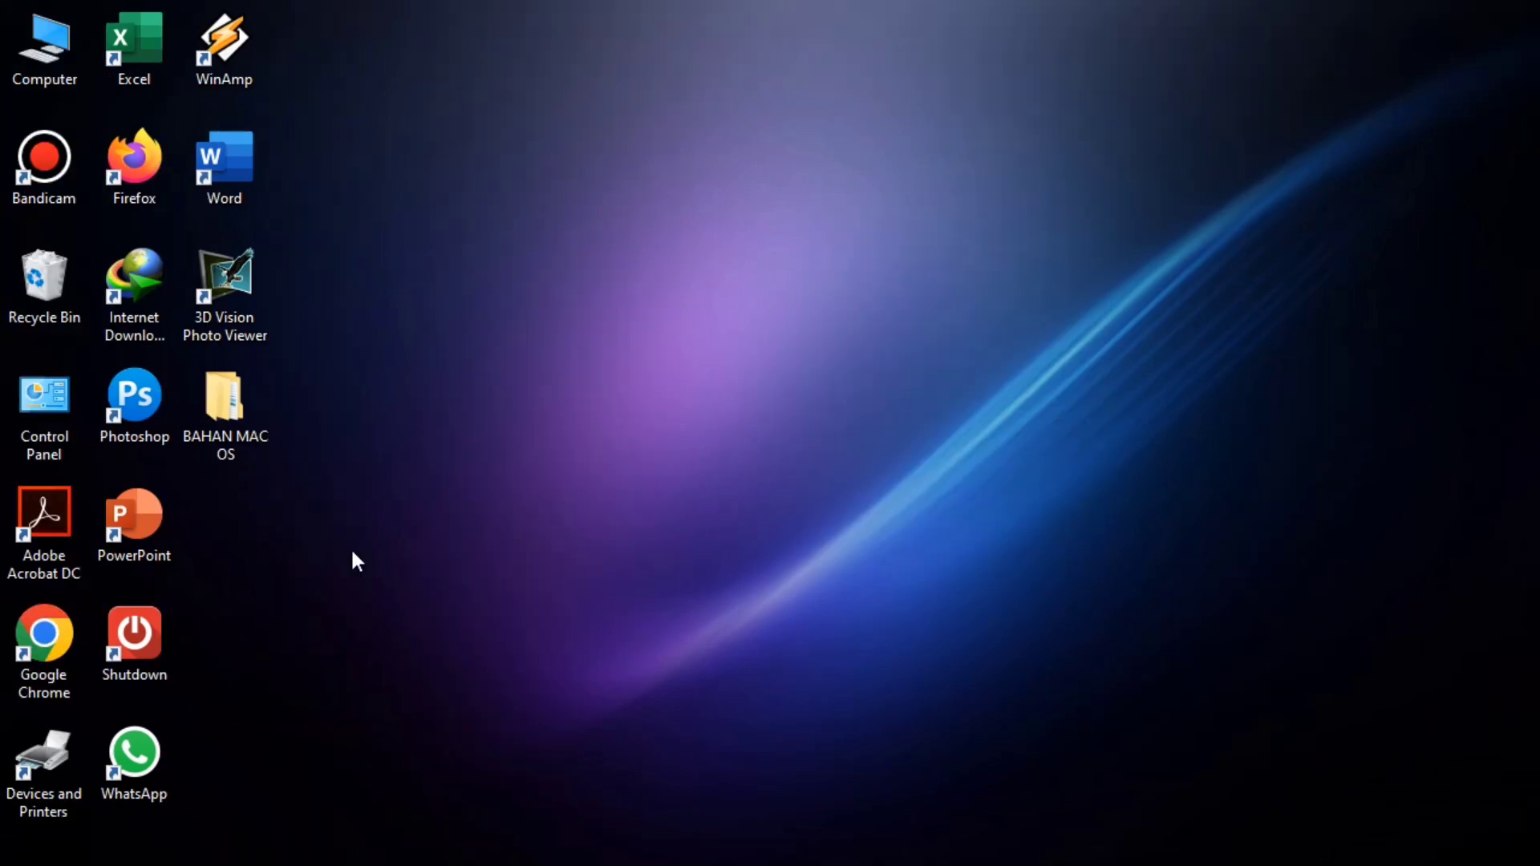
pyautogui.doubleClick(232, 412)
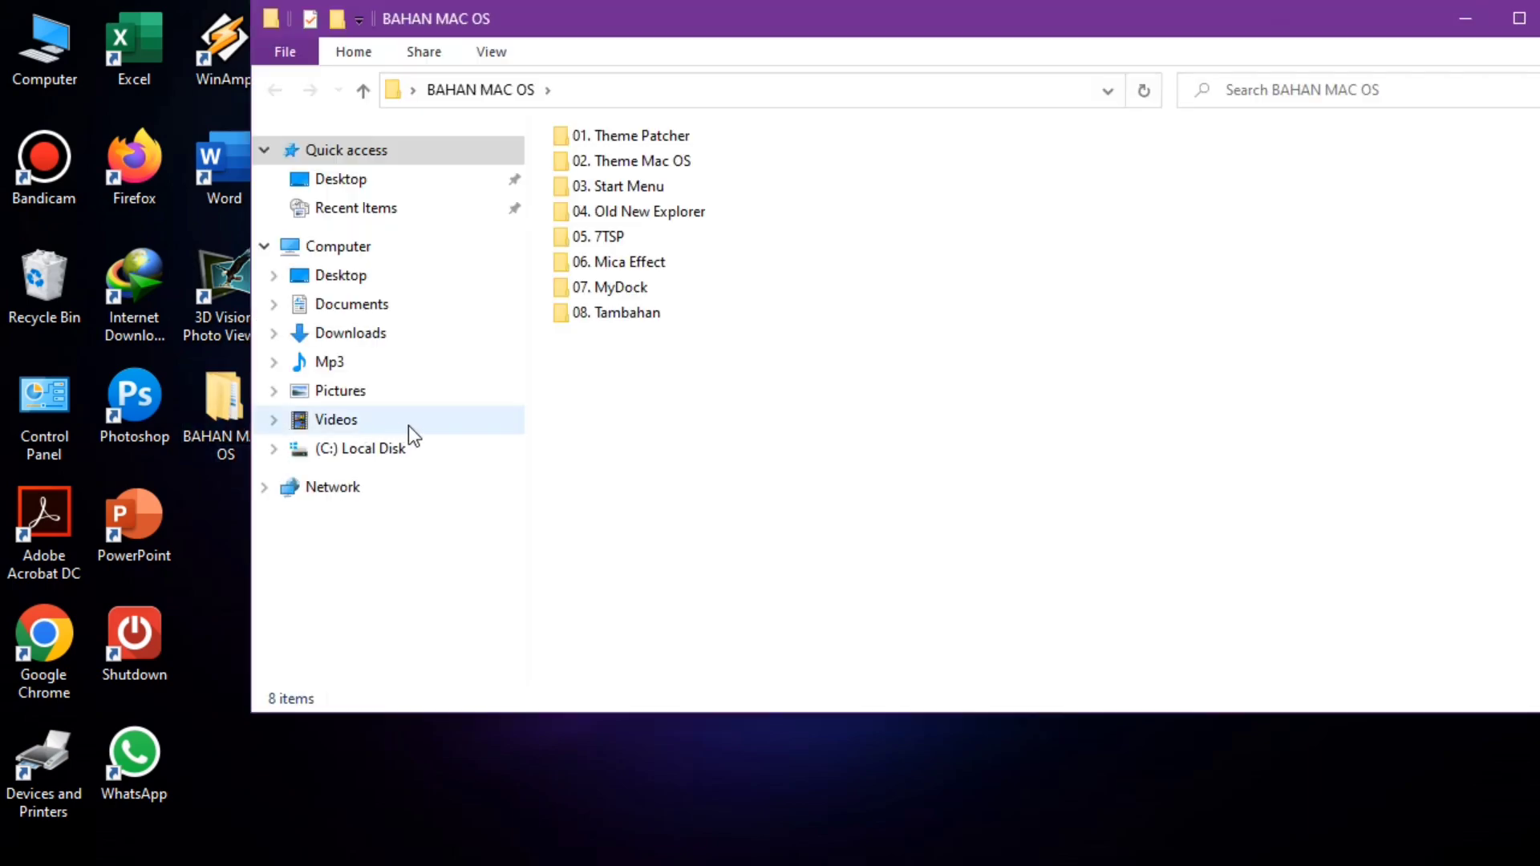
pyautogui.moveTo(681, 393); pyautogui.dragTo(656, 111)
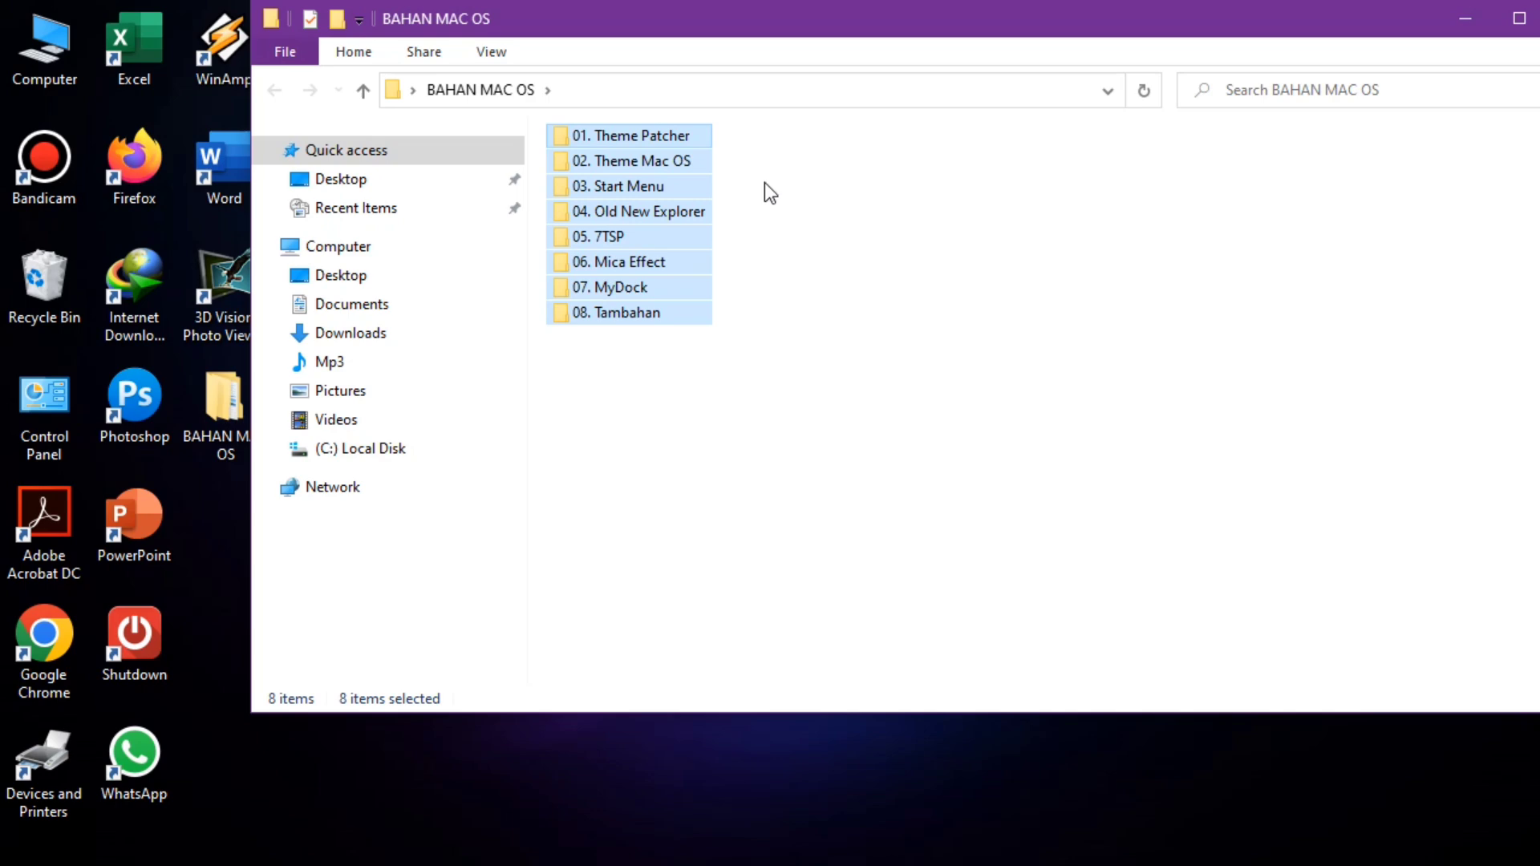
pyautogui.click(764, 265)
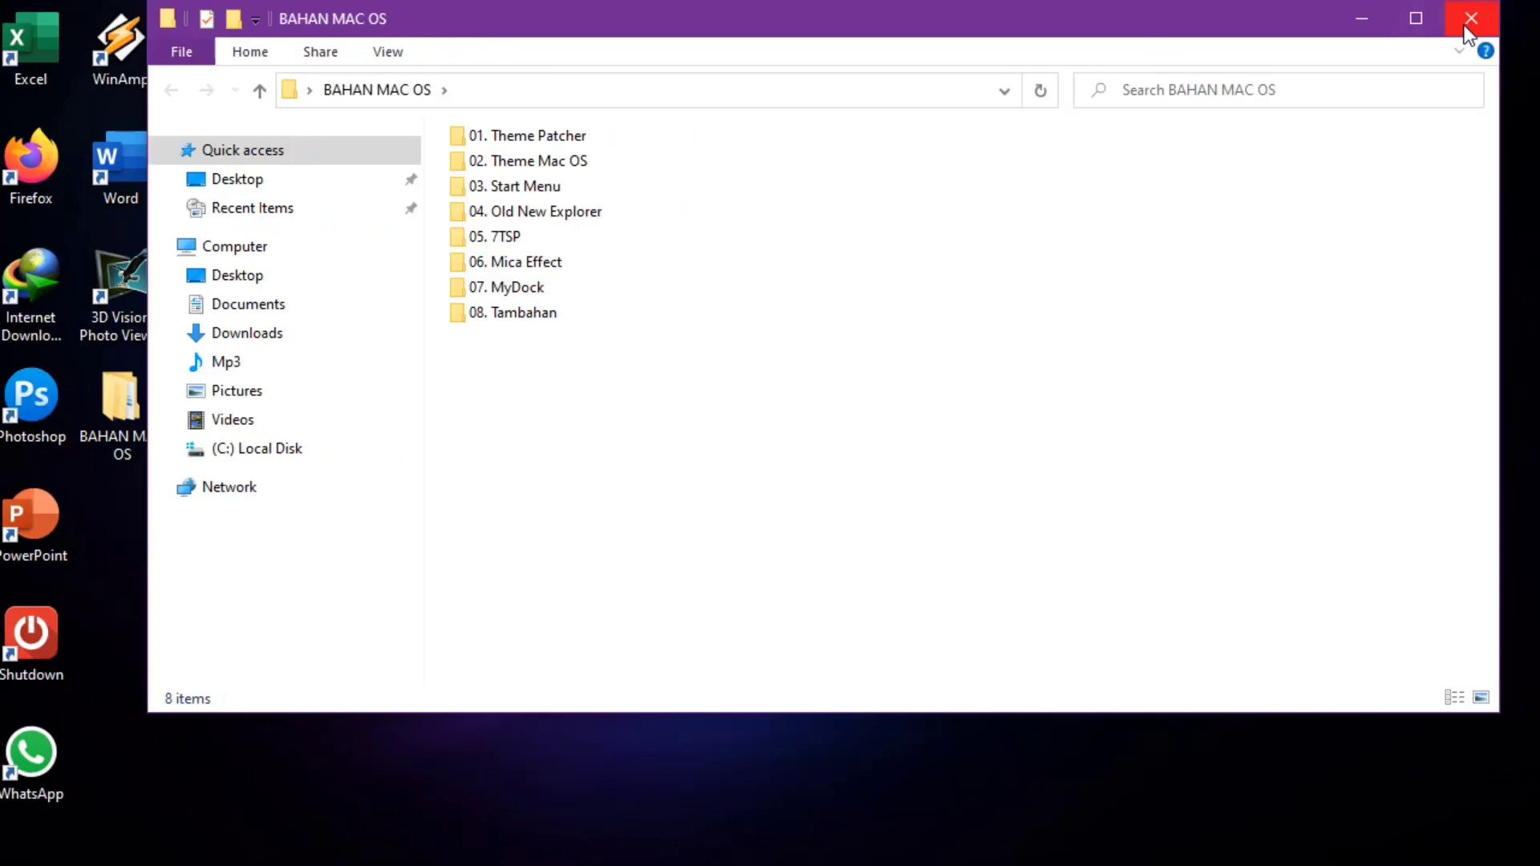
pyautogui.click(1470, 18)
pyautogui.click(363, 449)
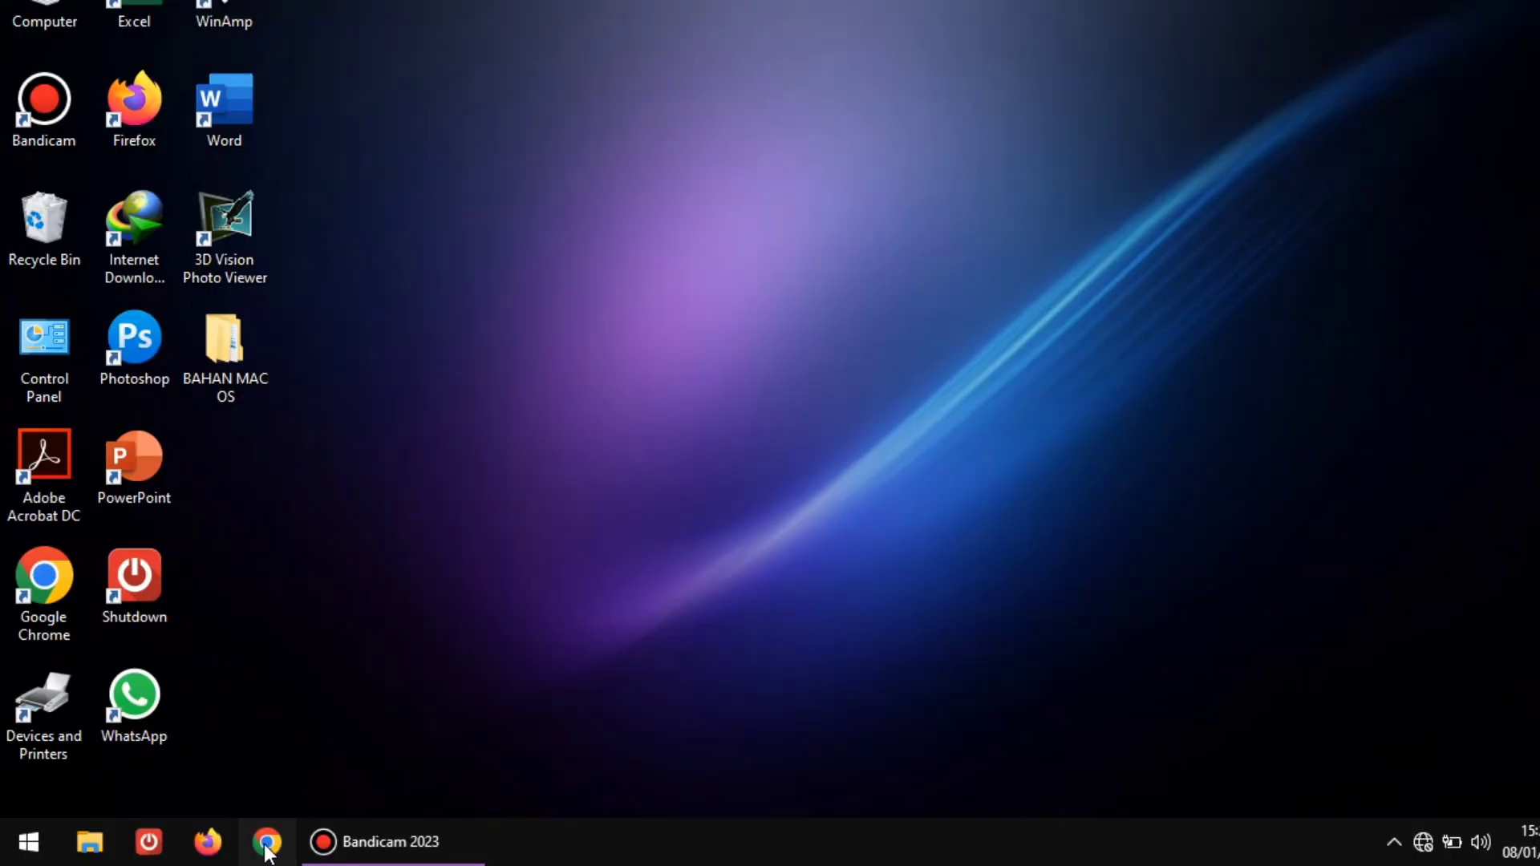
# - Switch to Google Chrome, search for "levelup id" and open the Levelupid.NET website from the results
pyautogui.click(265, 842)
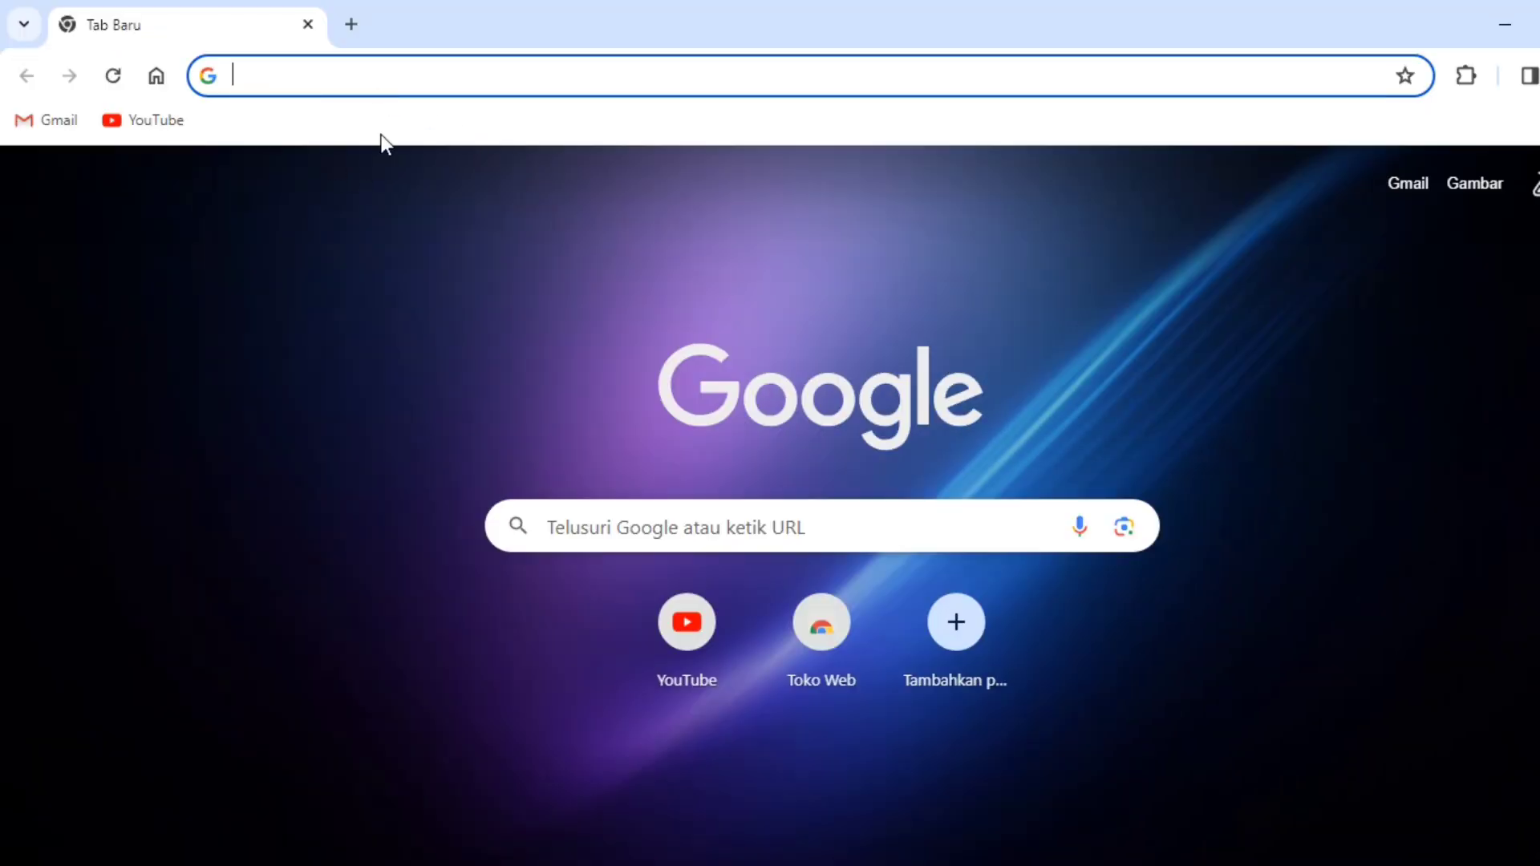
pyautogui.click(329, 78)
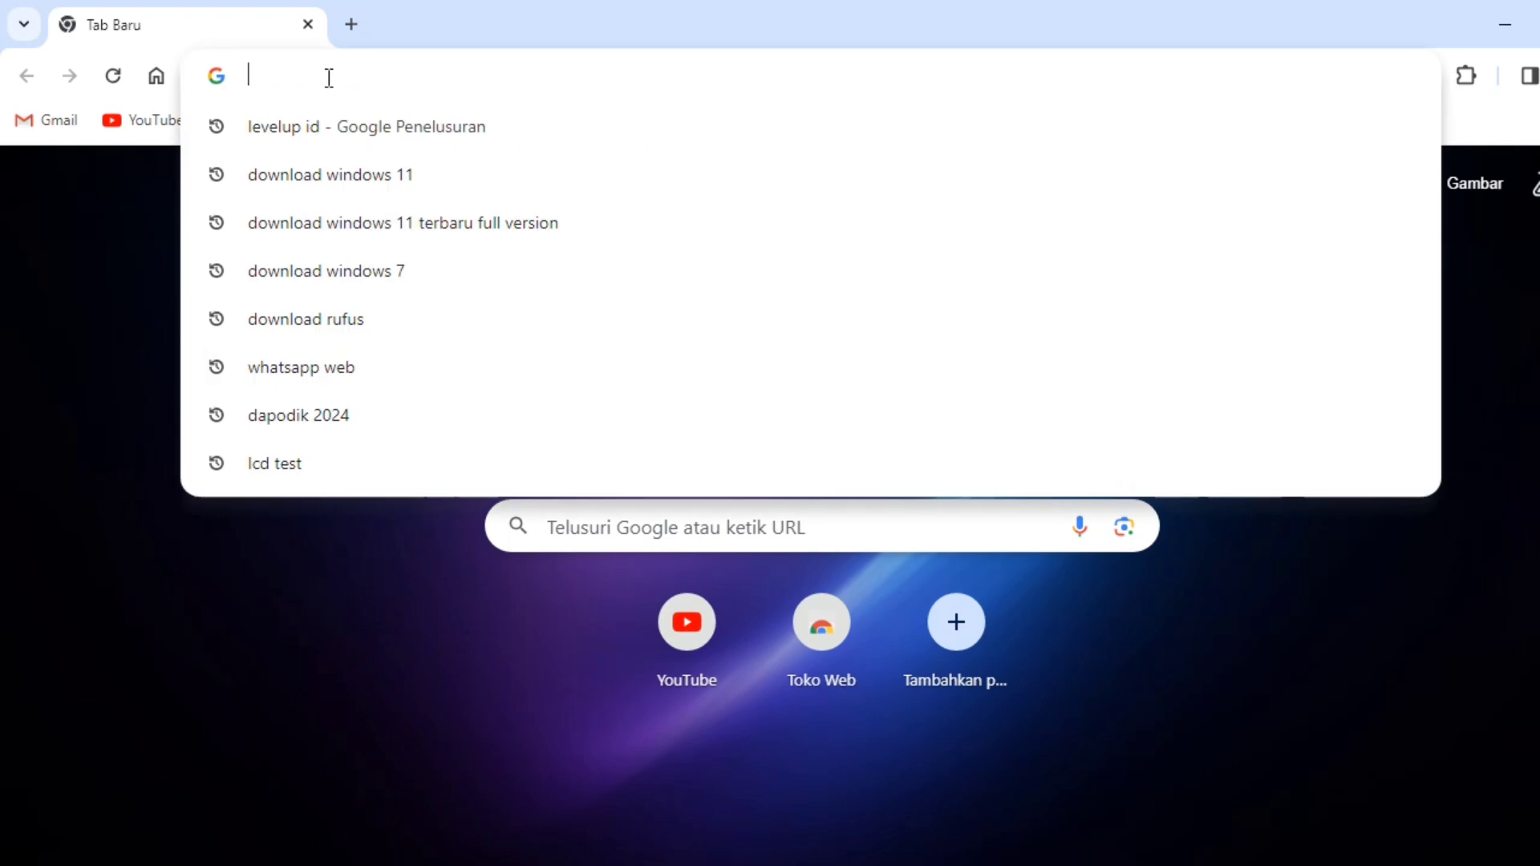
pyautogui.write('level')
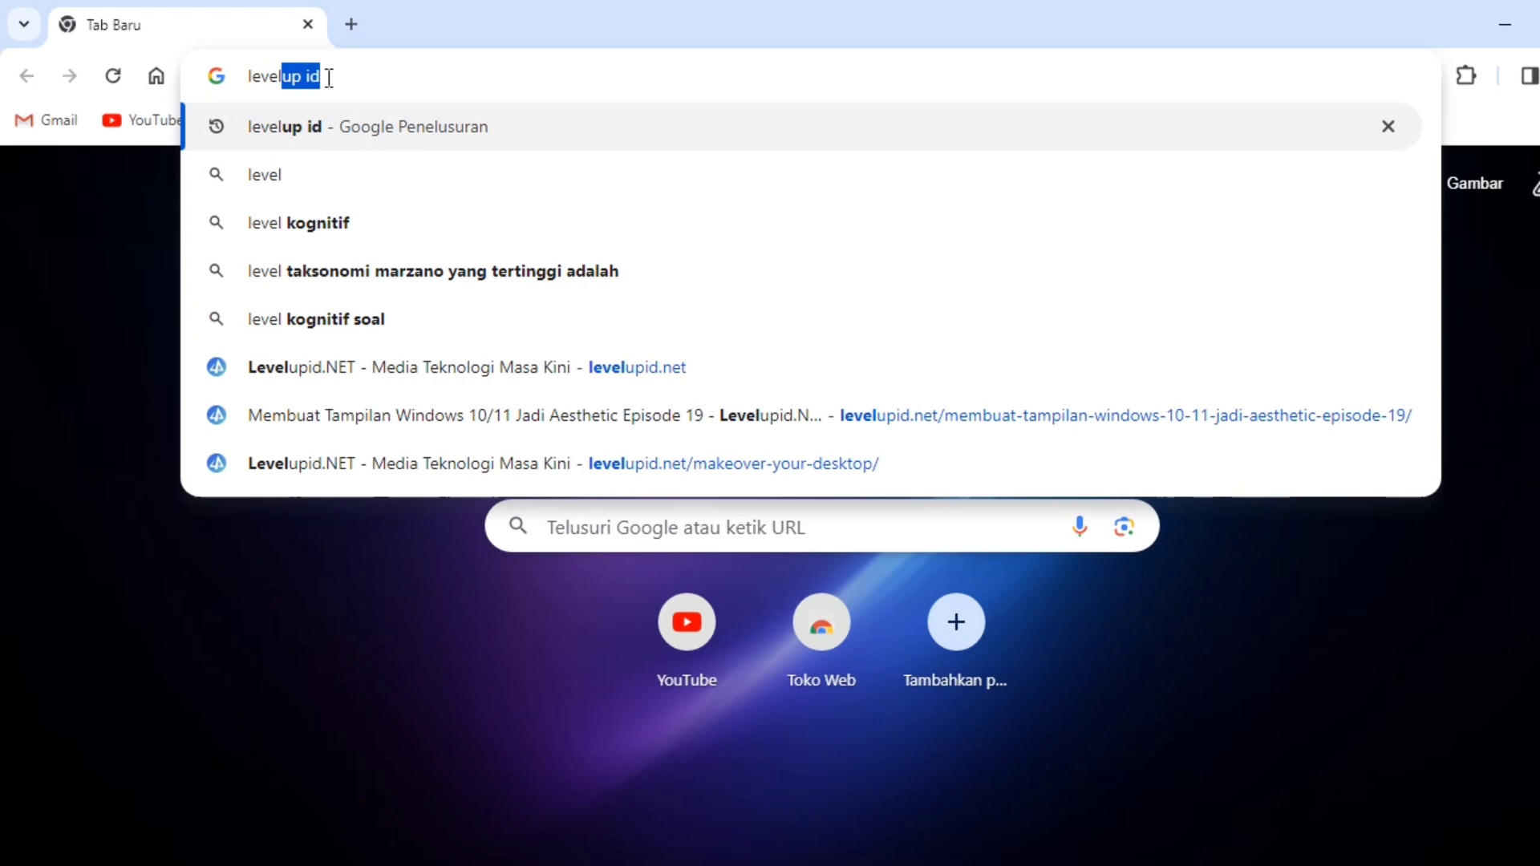
pyautogui.write('up i')
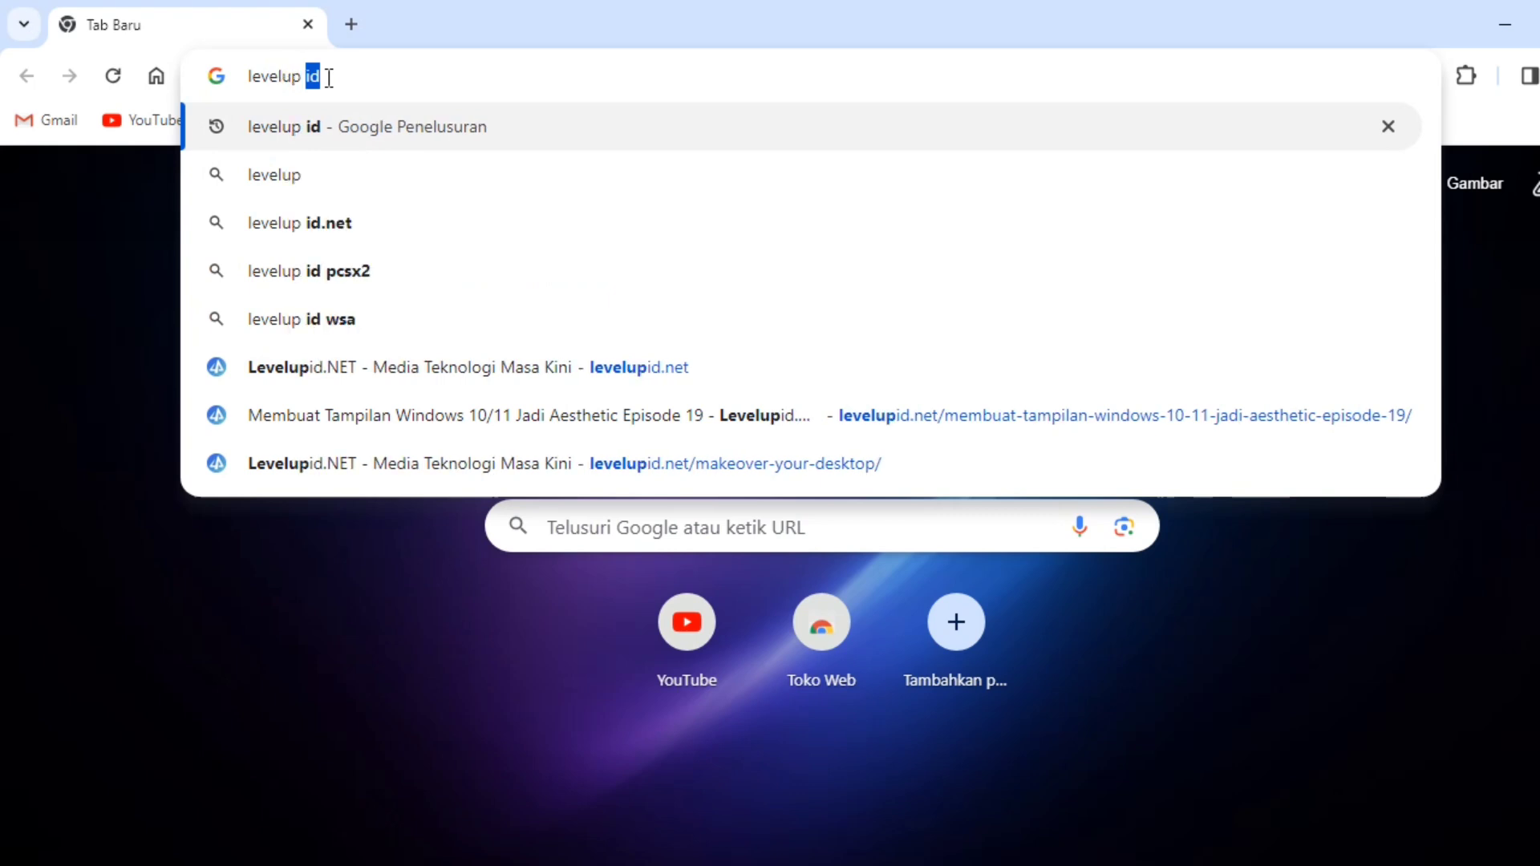
pyautogui.write('d')
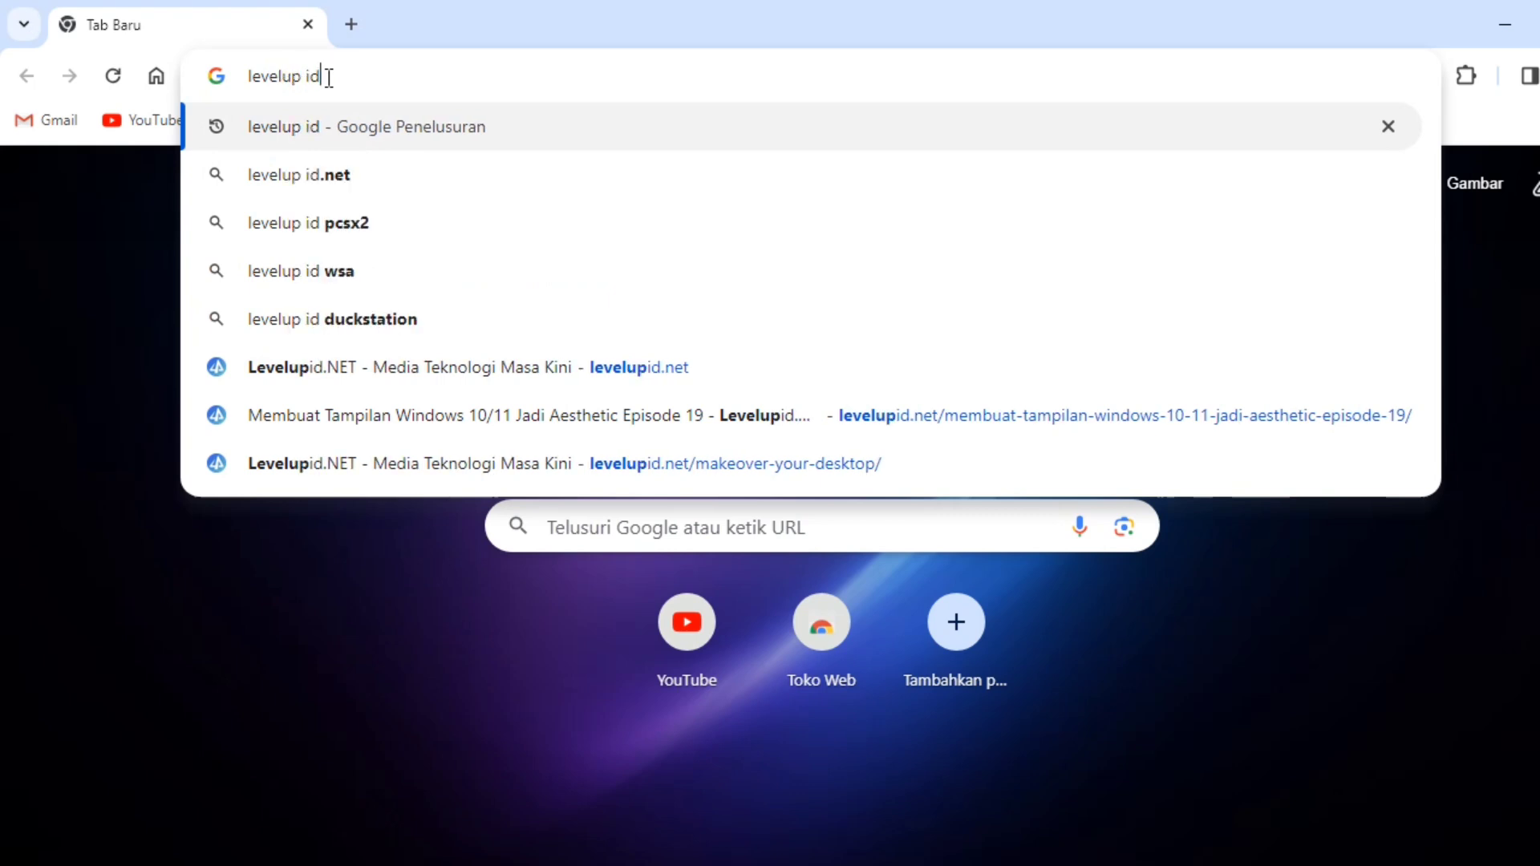
pyautogui.press('Return')
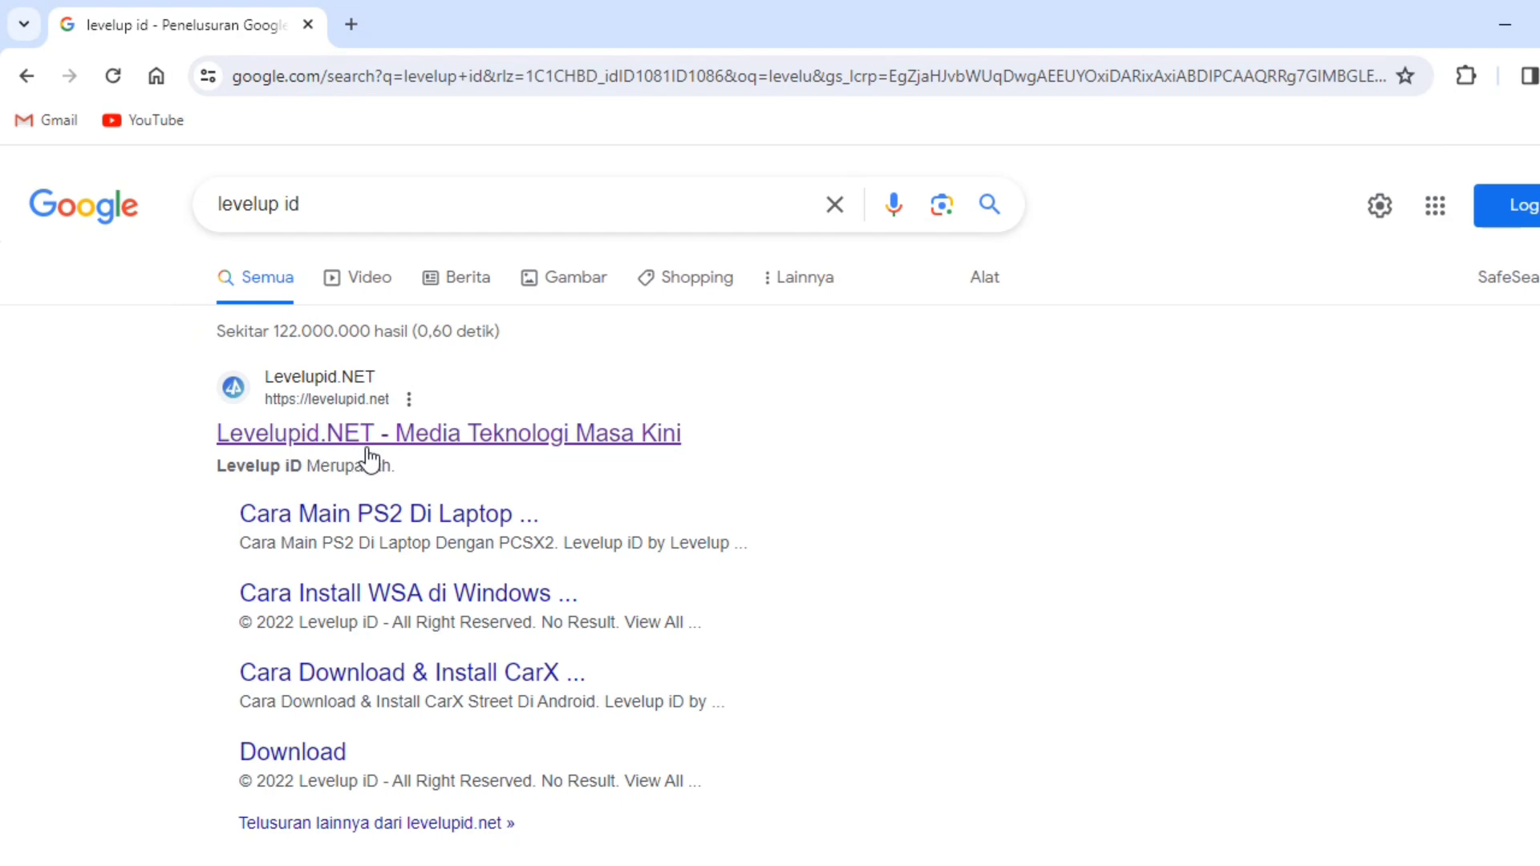
pyautogui.click(426, 438)
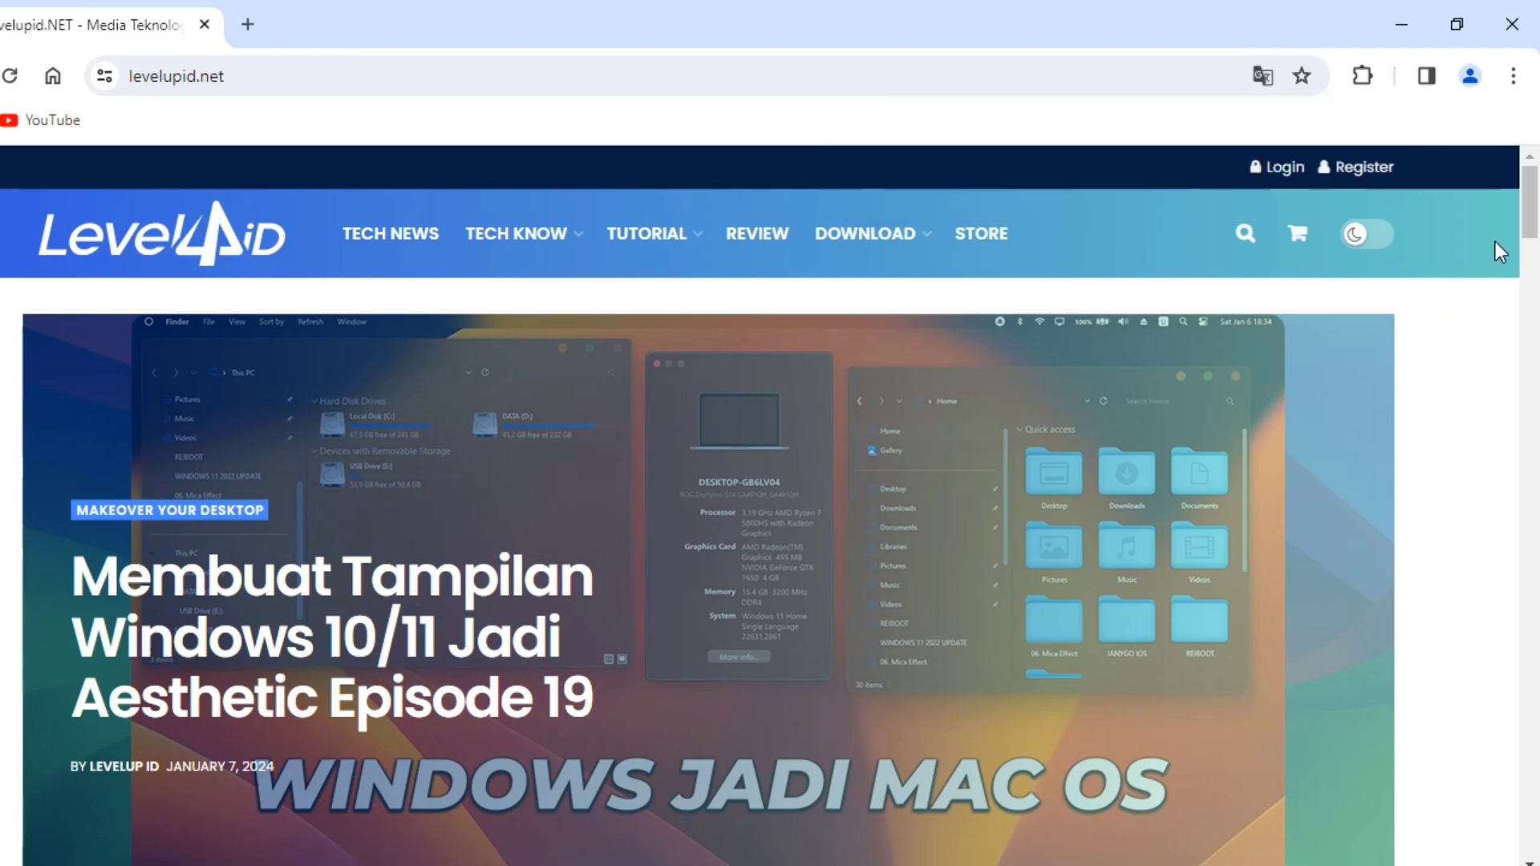
# - Open the Makeover Your Desktop category of the site's tutorials
pyautogui.moveTo(1533, 204)
pyautogui.mouseDown()
pyautogui.moveTo(1534, 219)
pyautogui.moveTo(1535, 203)
pyautogui.mouseUp()
pyautogui.moveTo(575, 193)
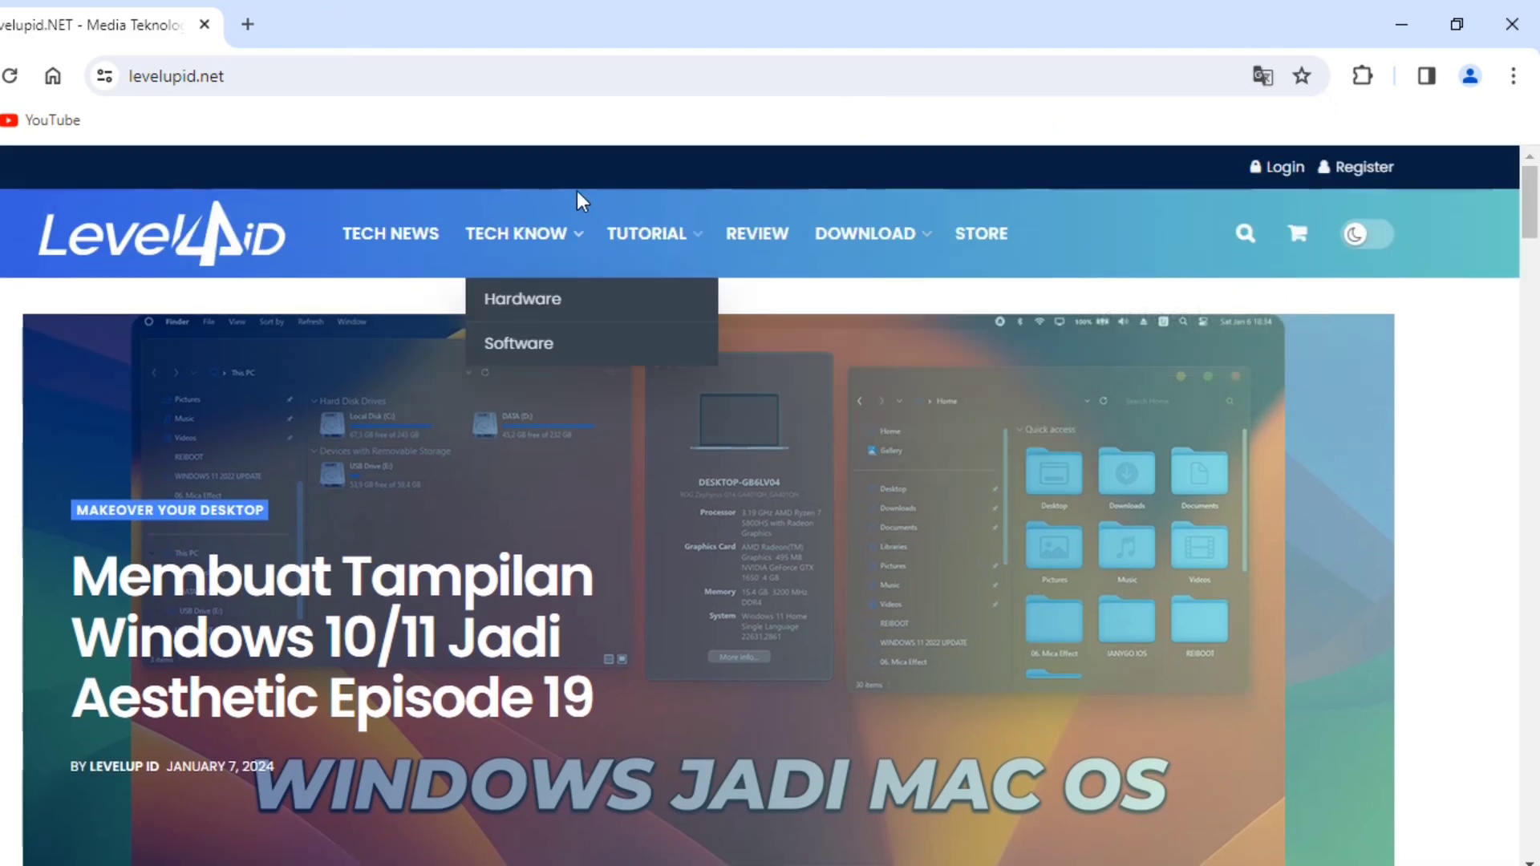
pyautogui.moveTo(641, 234)
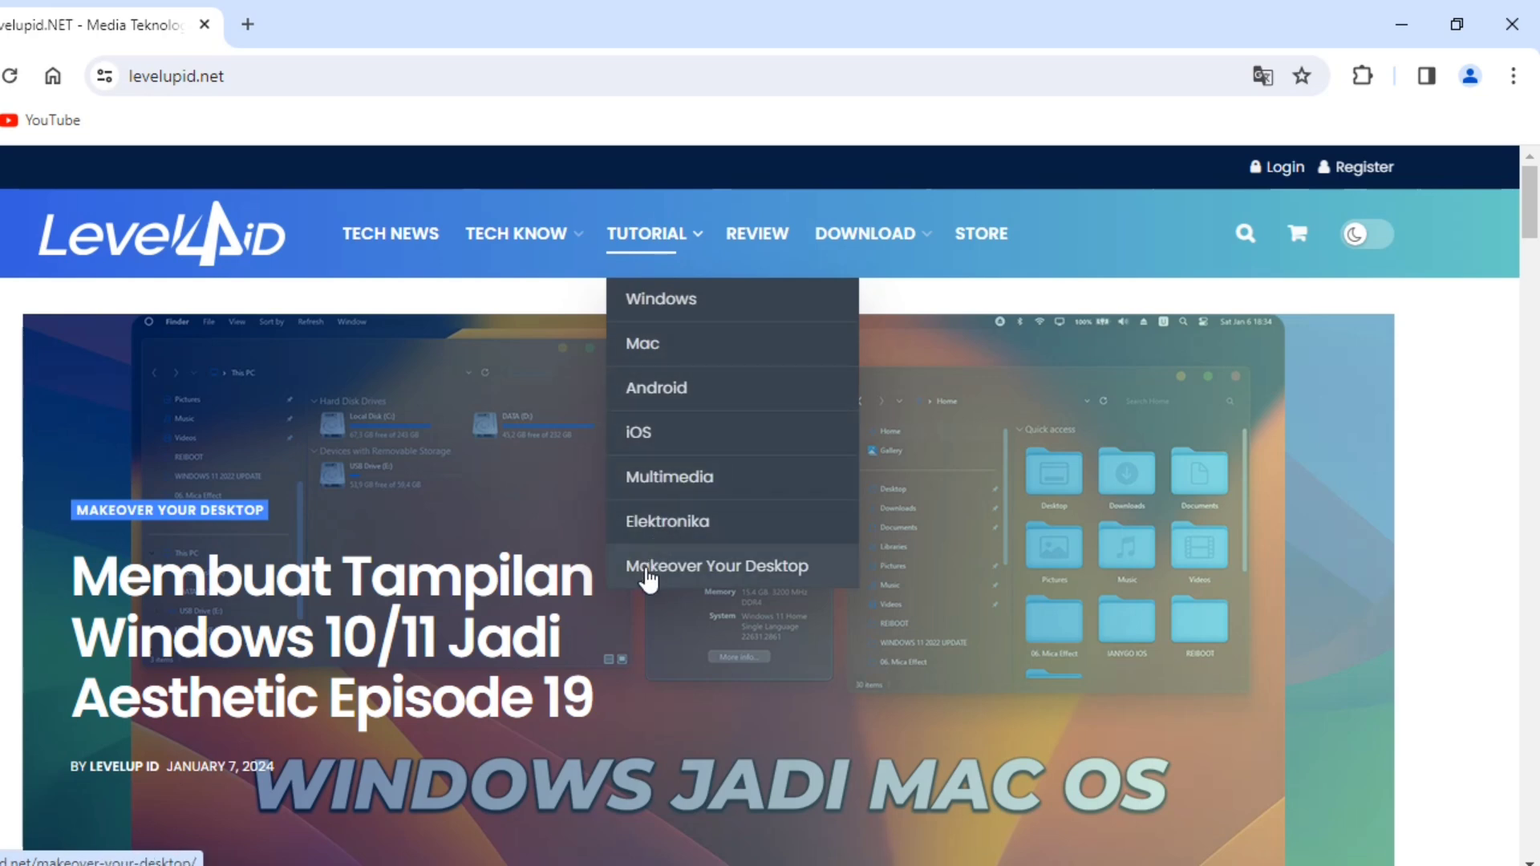
pyautogui.click(694, 572)
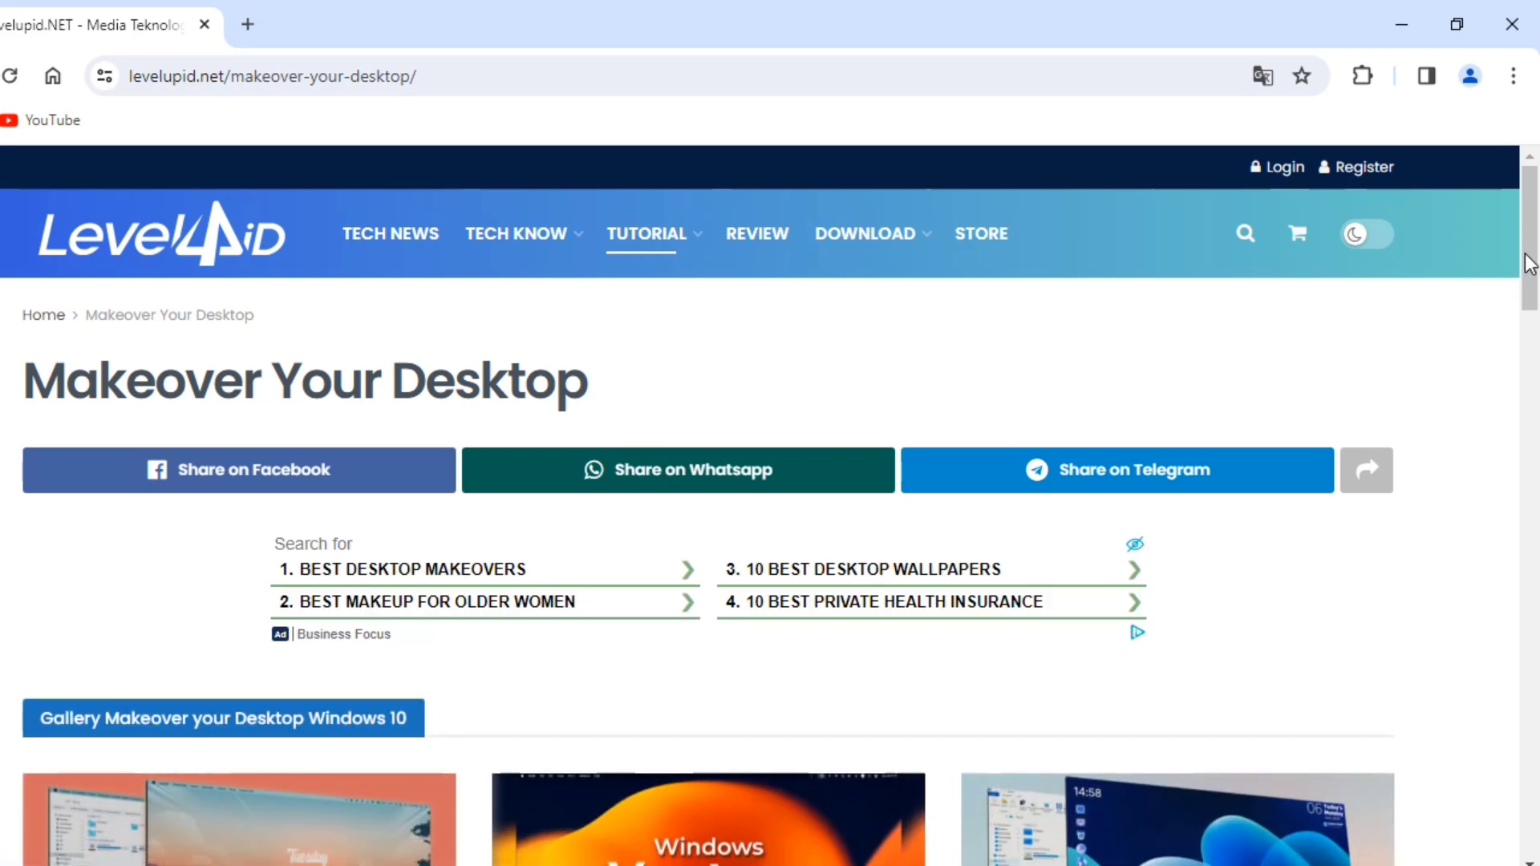
# - Open the Windows 11 gallery article "Membuat Tampilan Windows 10/11 Jadi Aesthetic Episode 19", dismissing the advertisement
pyautogui.moveTo(1533, 255); pyautogui.dragTo(1532, 593)
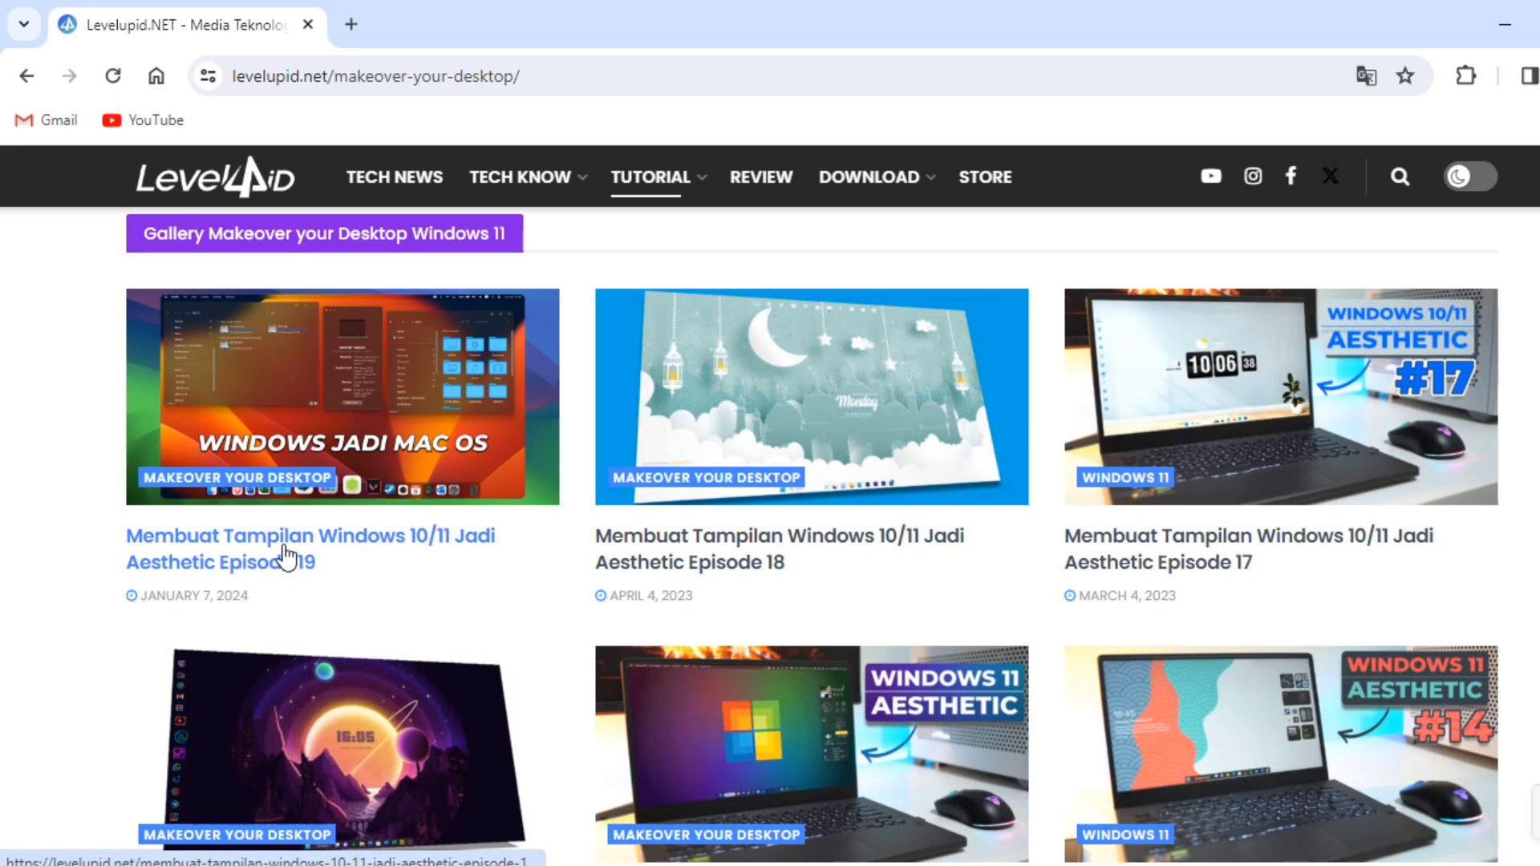
pyautogui.click(271, 552)
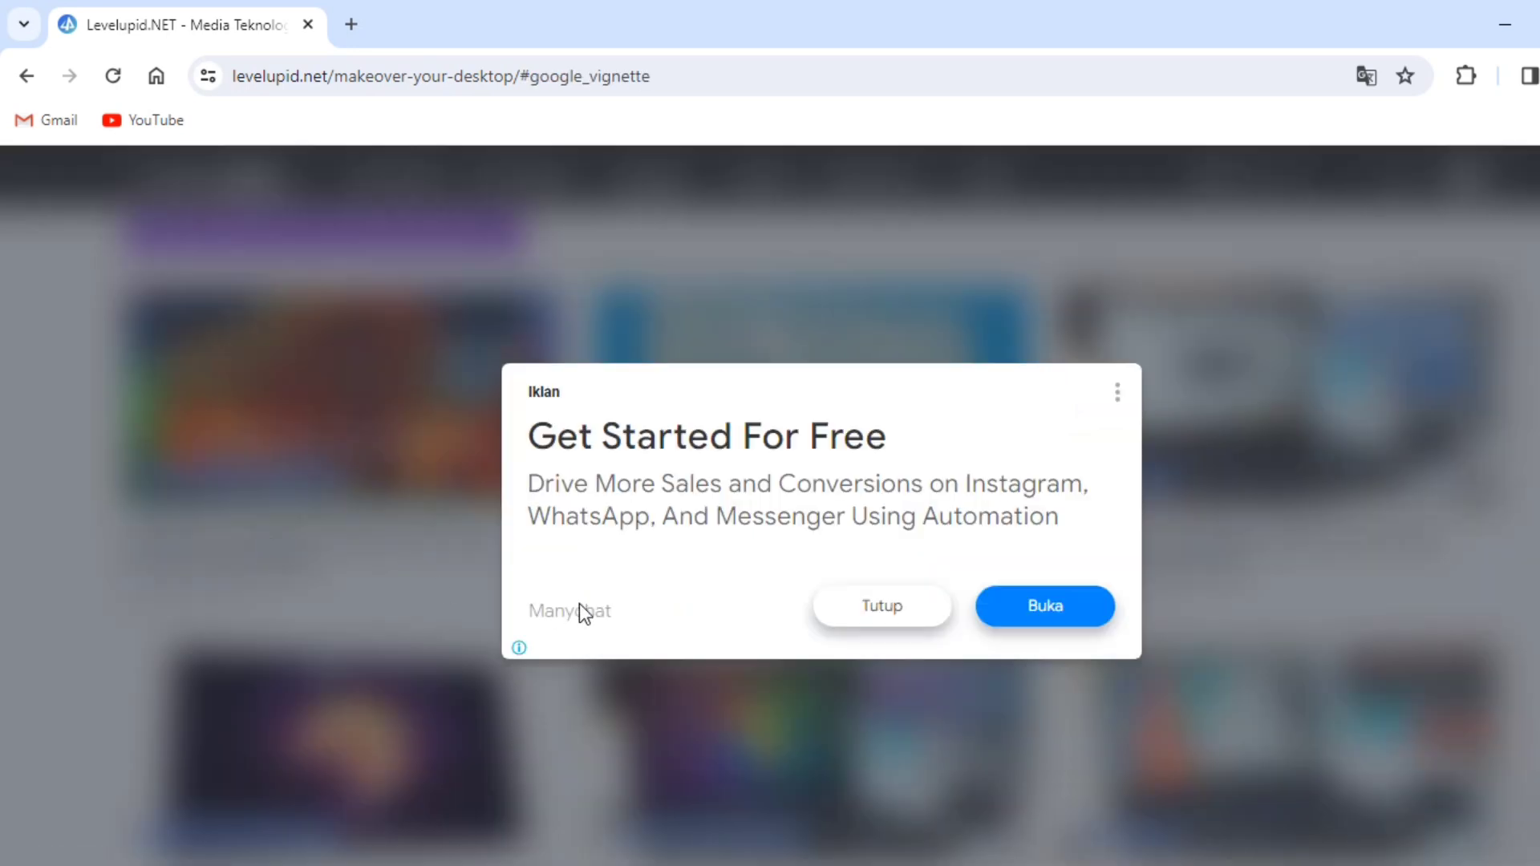
pyautogui.click(888, 619)
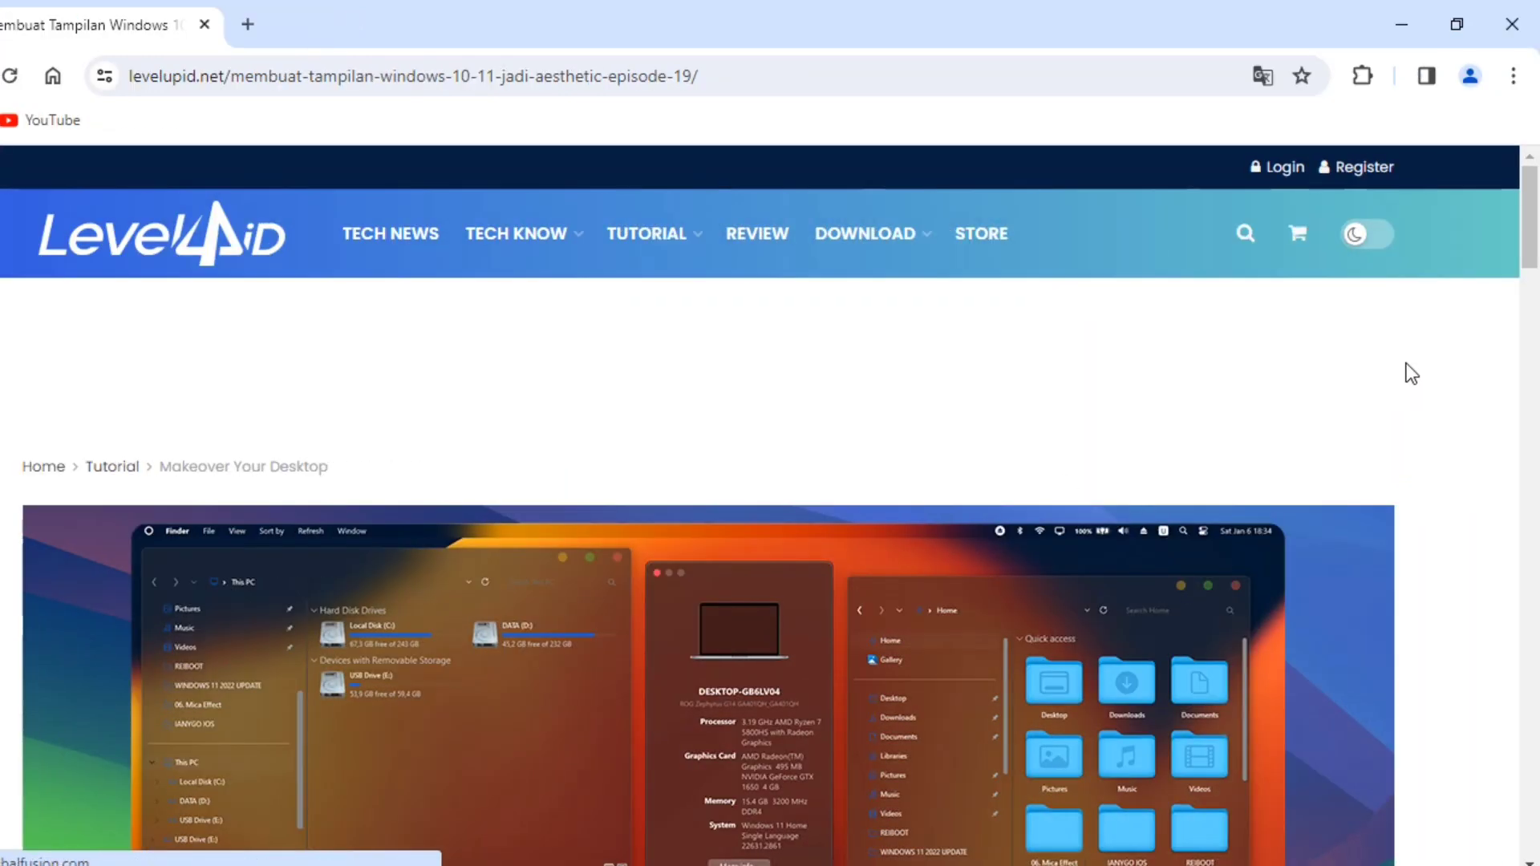
pyautogui.moveTo(1530, 215); pyautogui.dragTo(1533, 338)
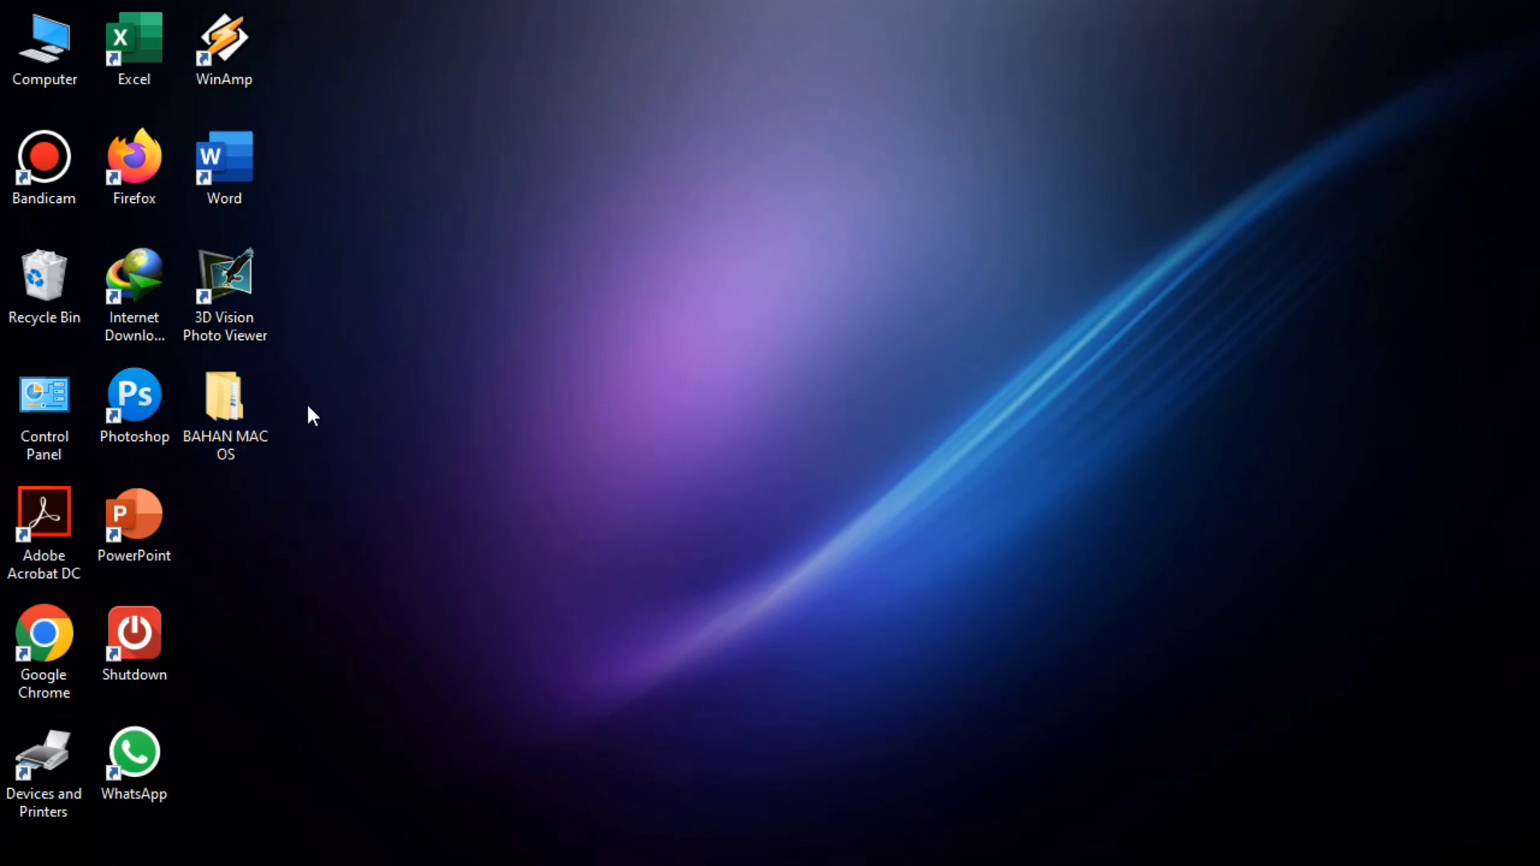
# - Open the 01. Theme Patcher subfolder of the BAHAN MAC OS folder on the desktop
pyautogui.doubleClick(221, 425)
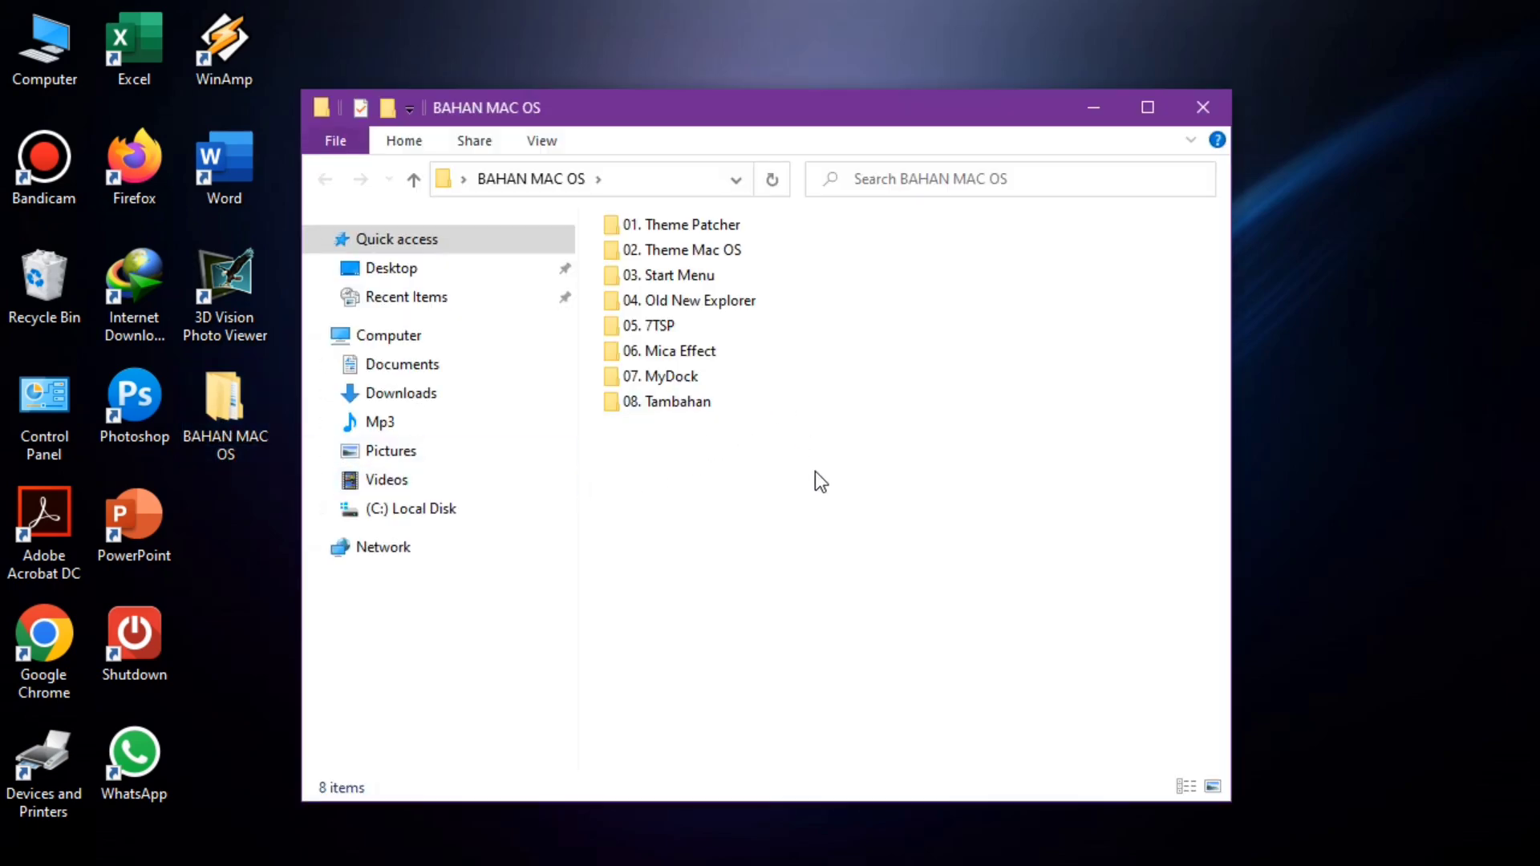
pyautogui.doubleClick(680, 228)
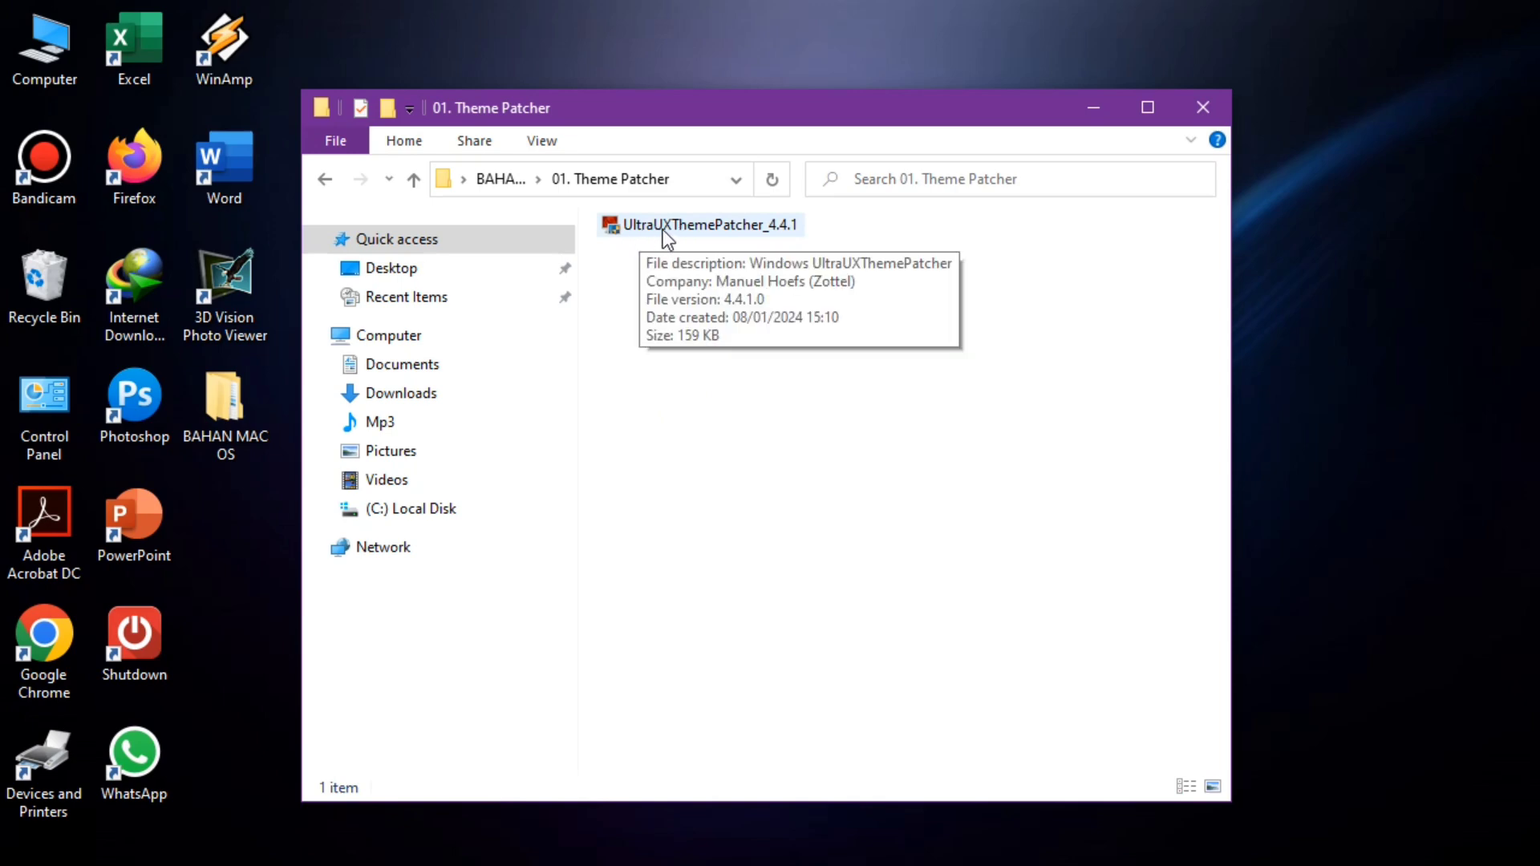
# - Launch the UltraUXThemePatcher_4.4.1 setup and accept its license agreement and conditions
pyautogui.doubleClick(726, 228)
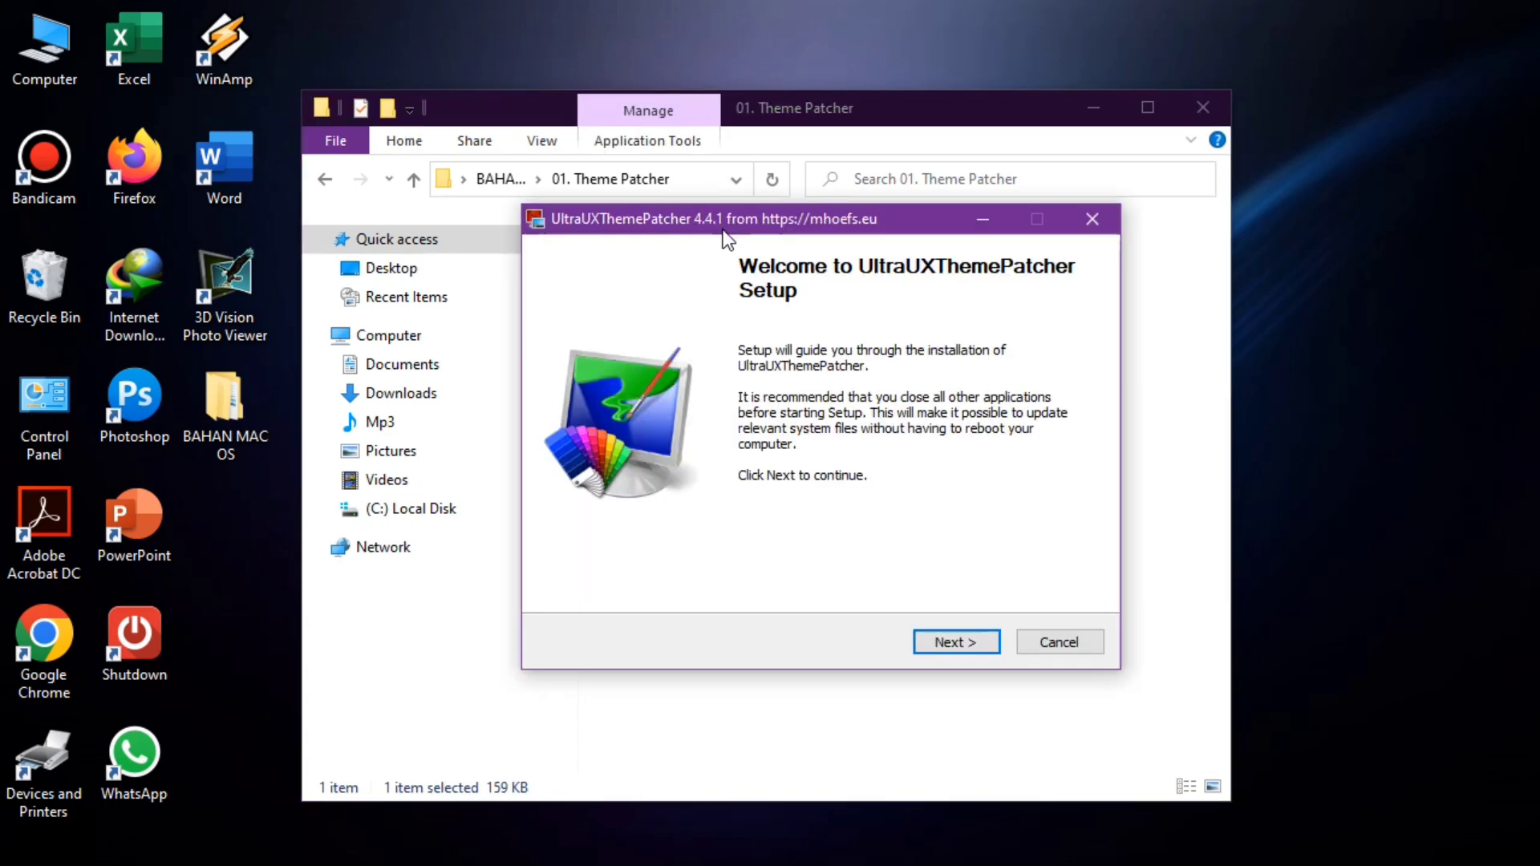
pyautogui.click(977, 643)
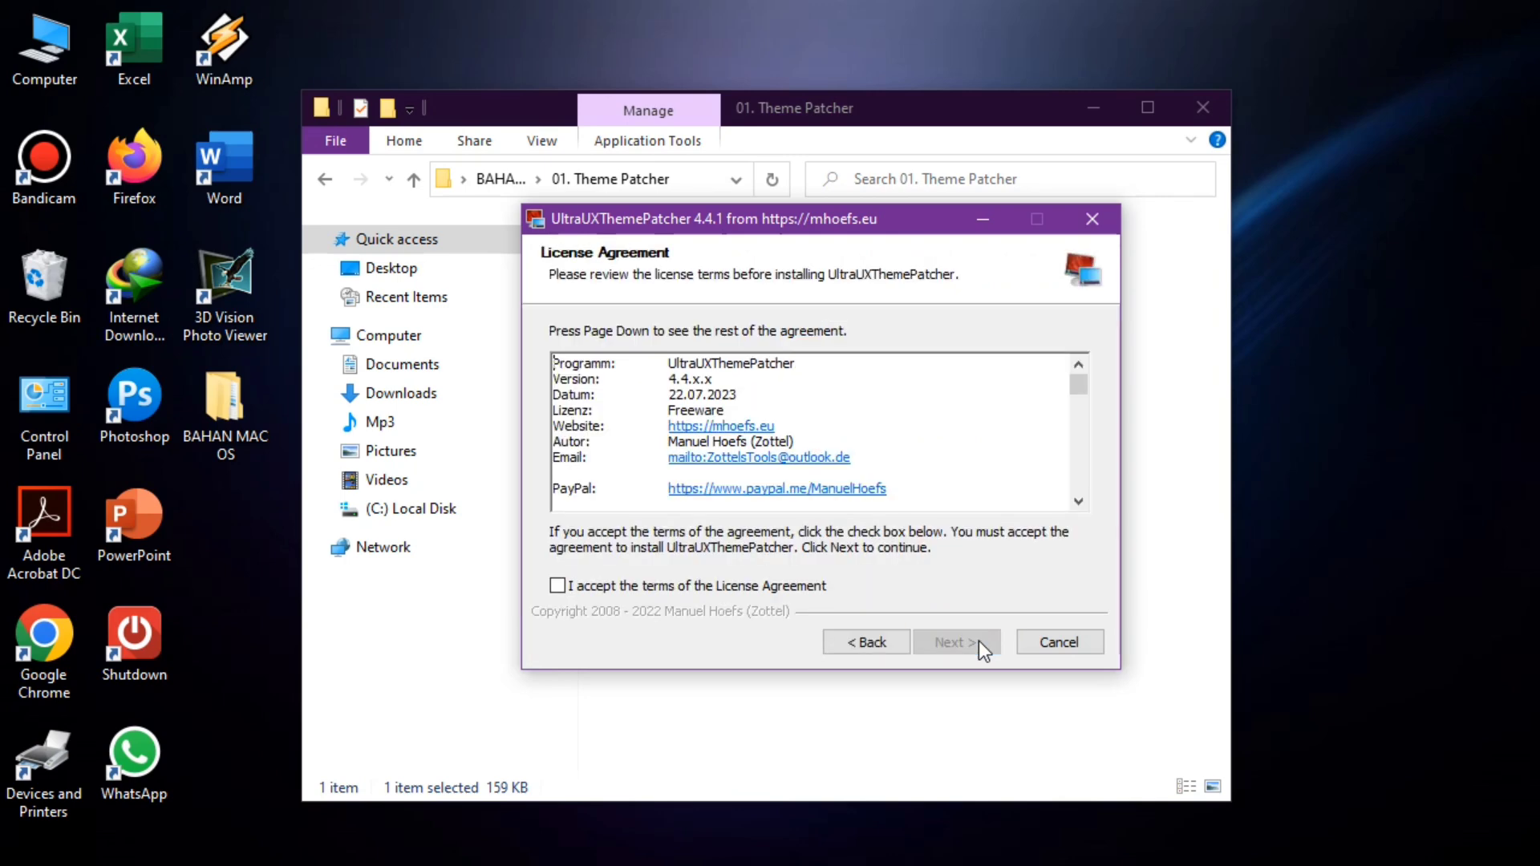
pyautogui.click(557, 587)
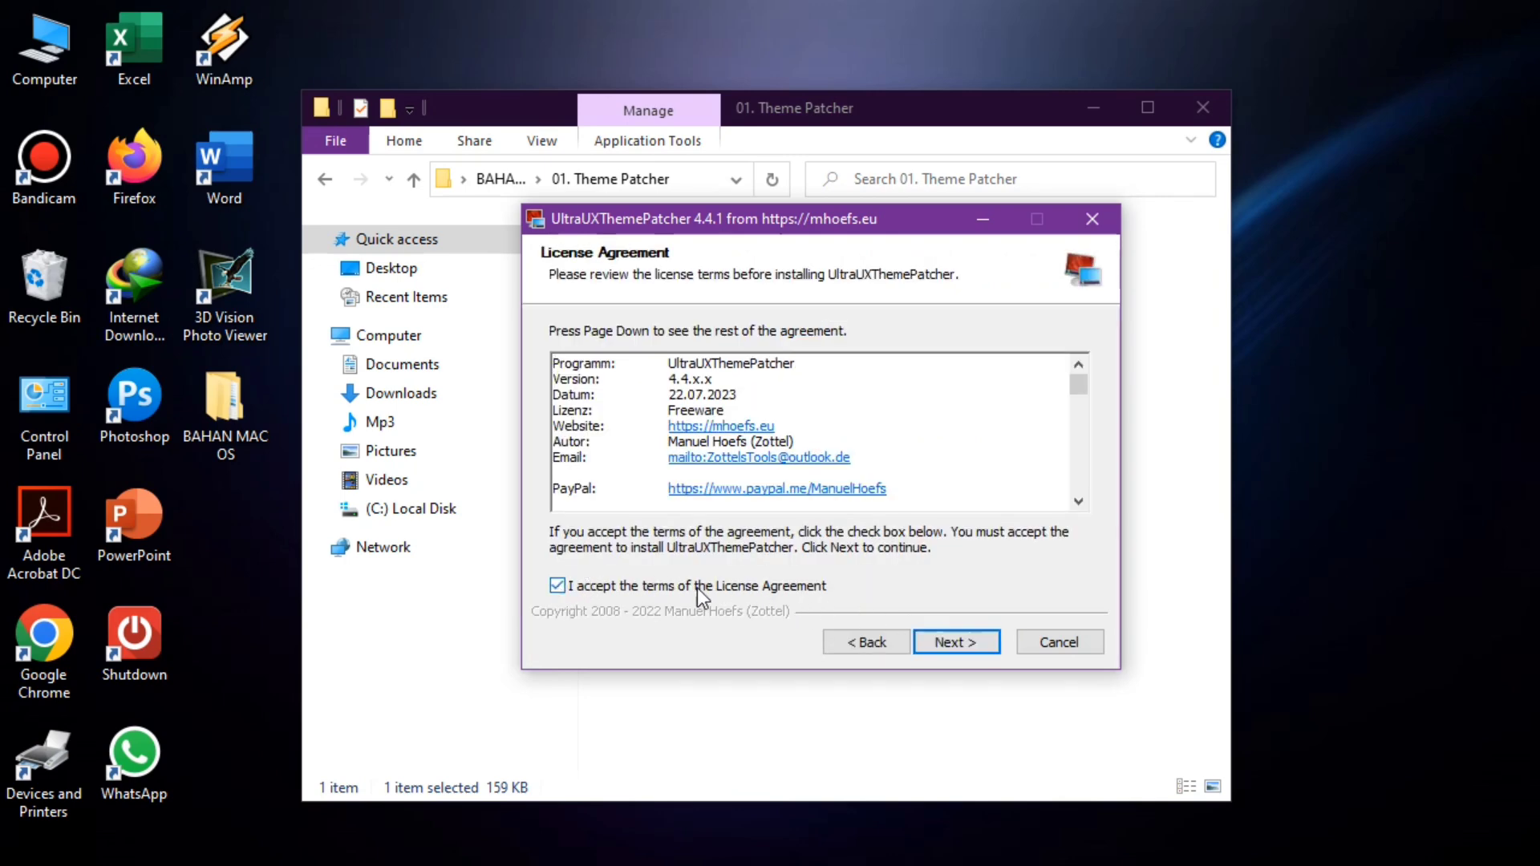
pyautogui.click(968, 647)
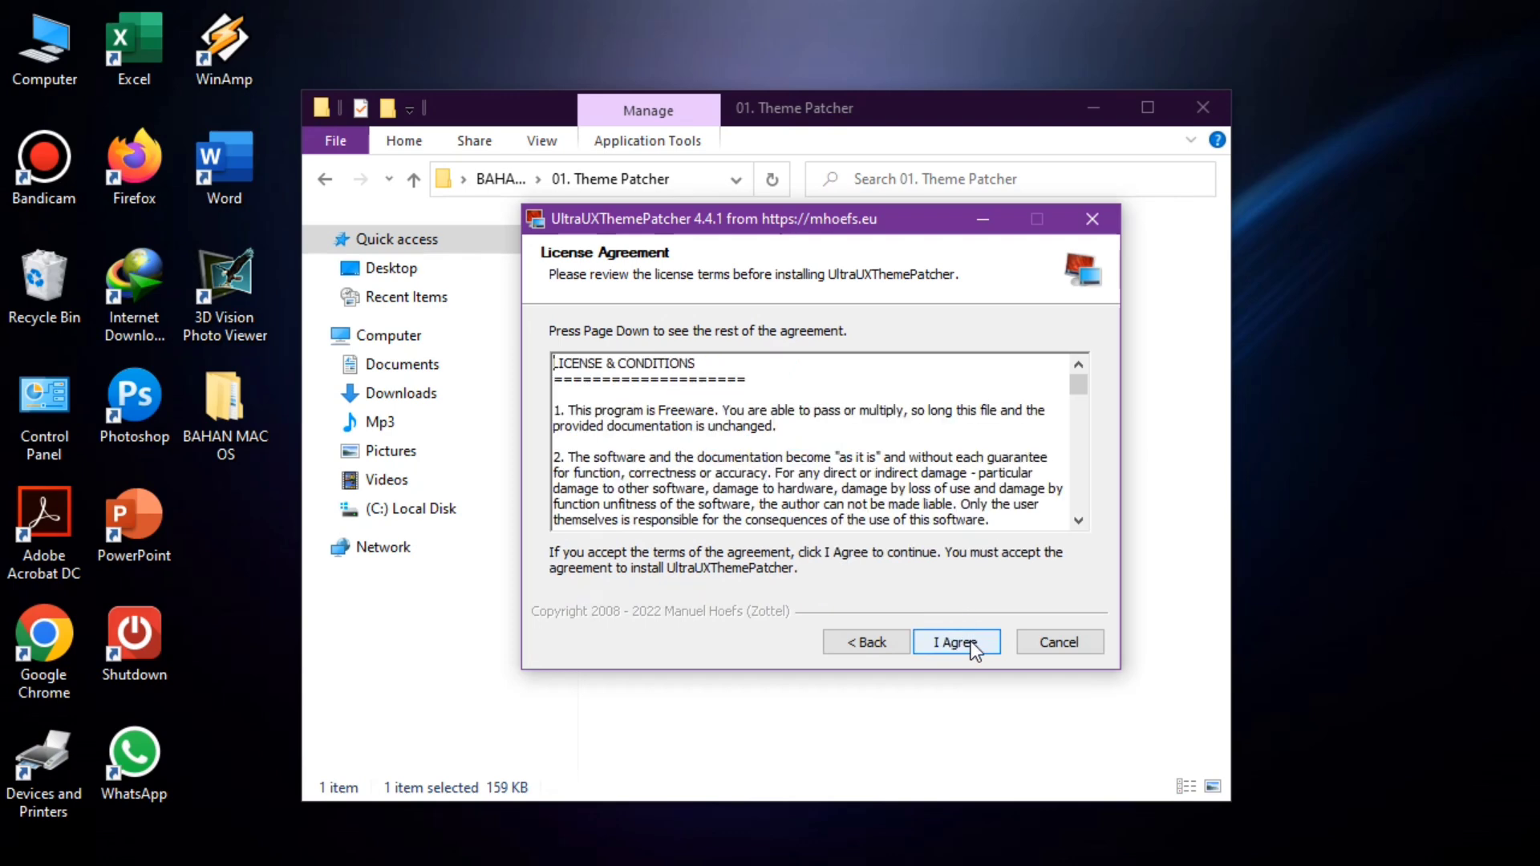
pyautogui.click(985, 641)
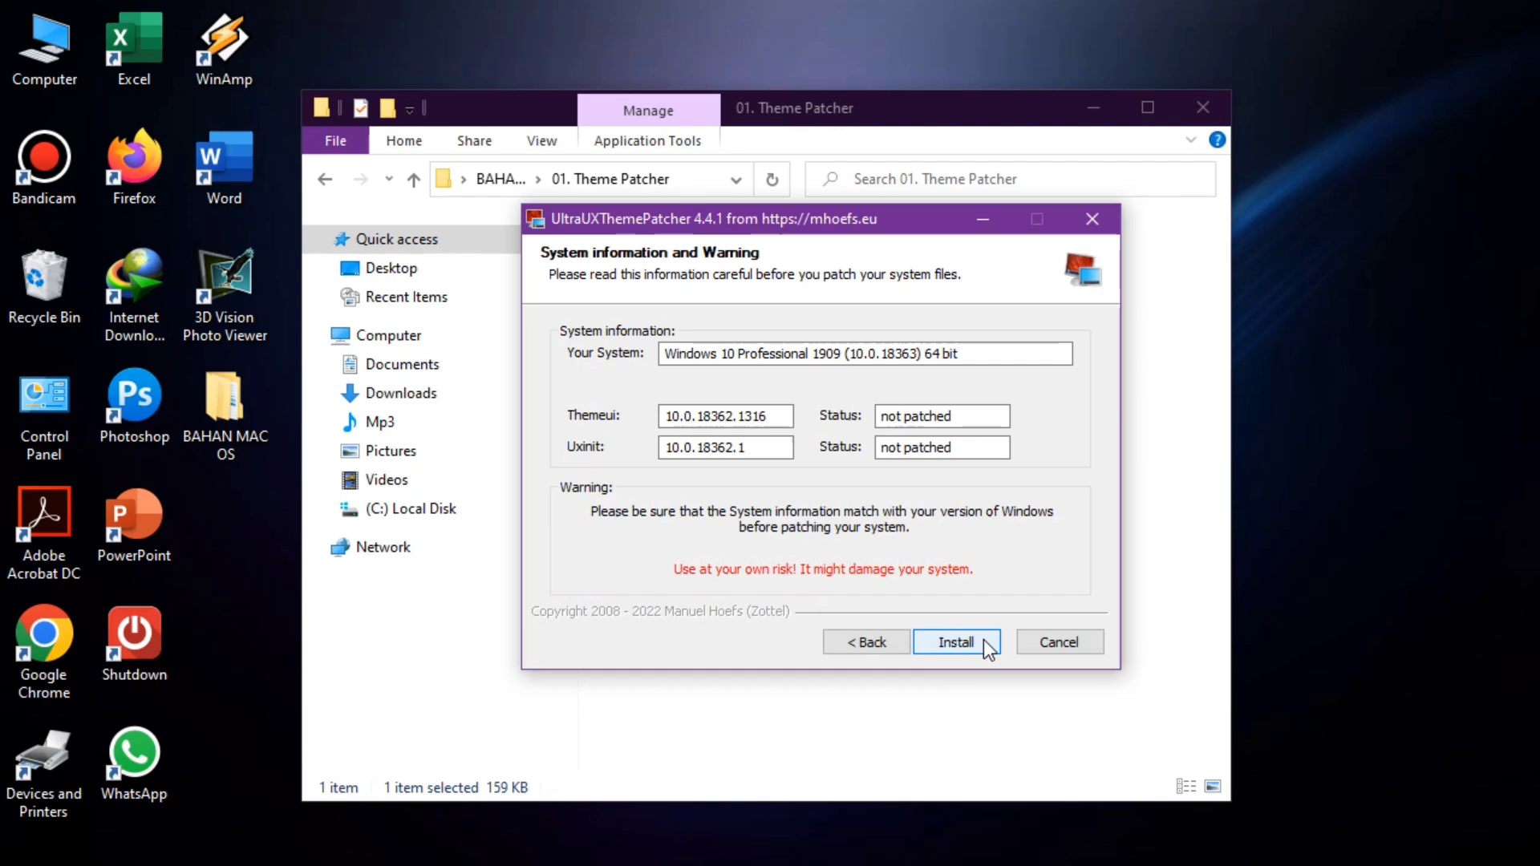
# - Install UltraUXThemePatcher and finish the setup with the Reboot now option
pyautogui.click(983, 638)
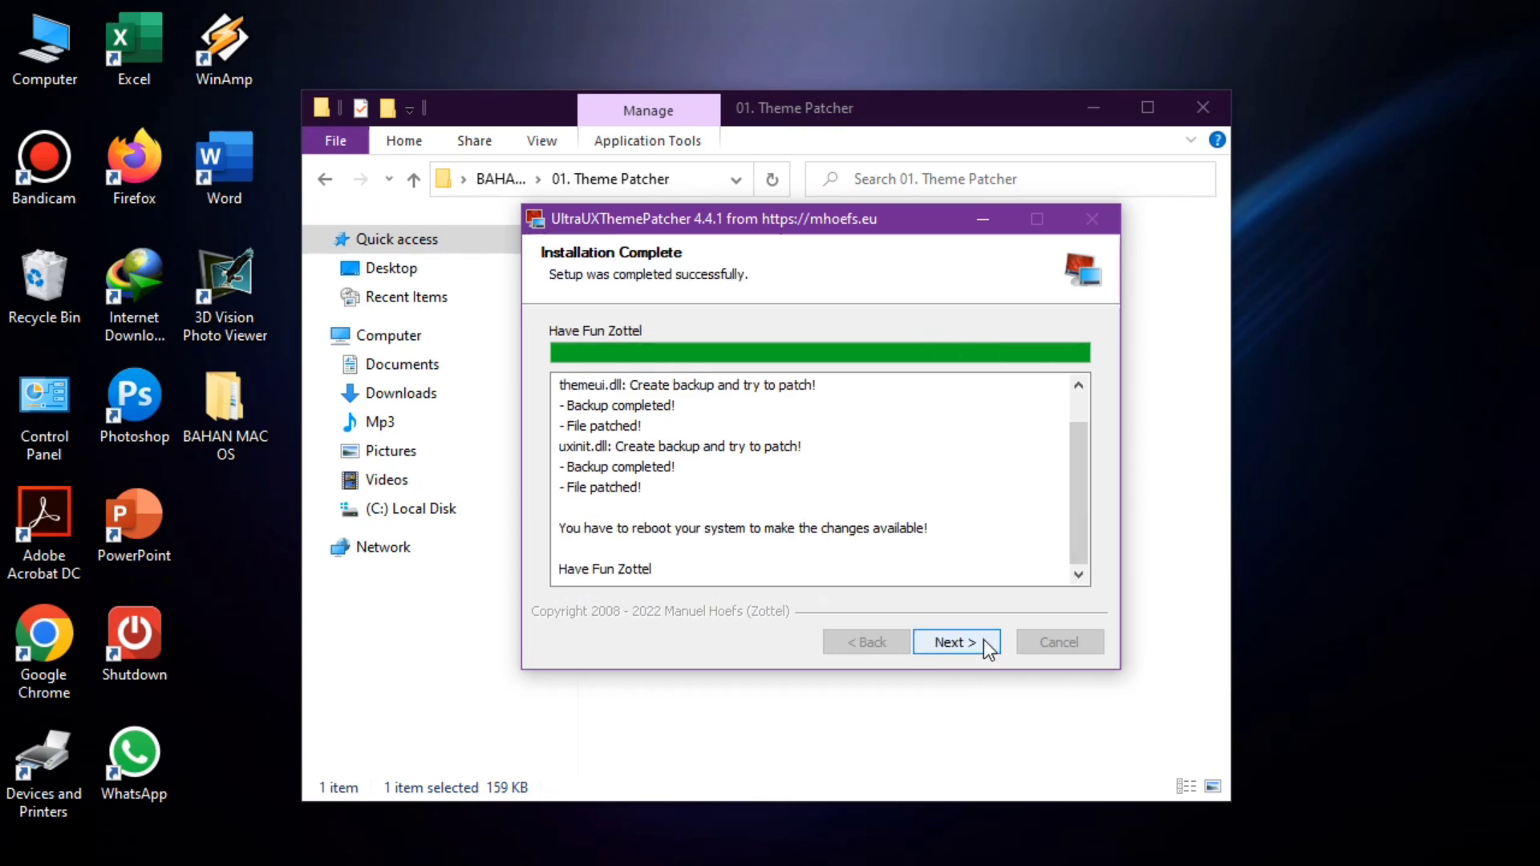
pyautogui.click(983, 650)
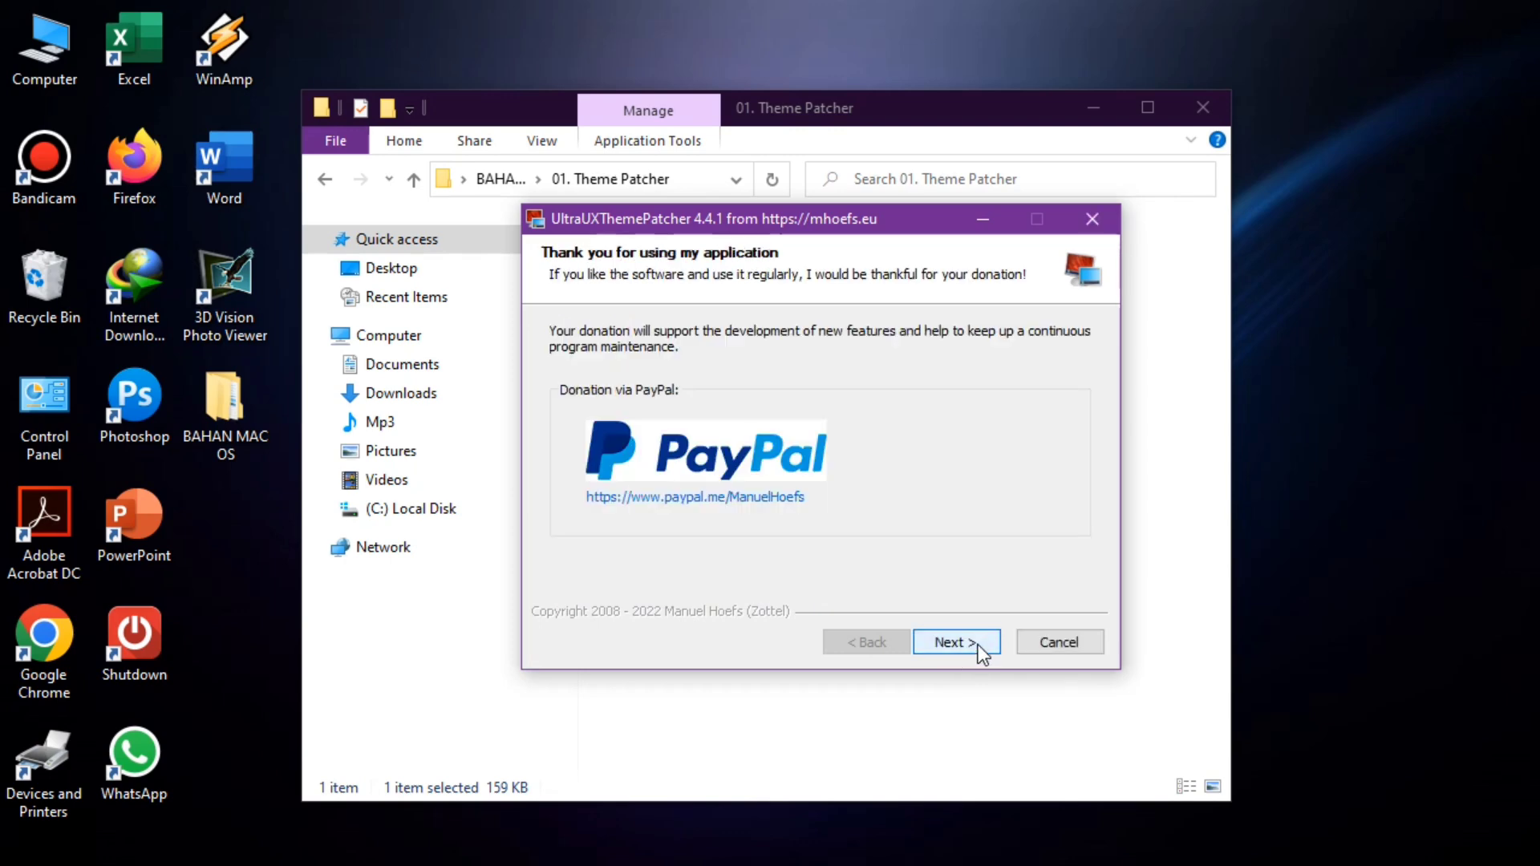
pyautogui.click(995, 638)
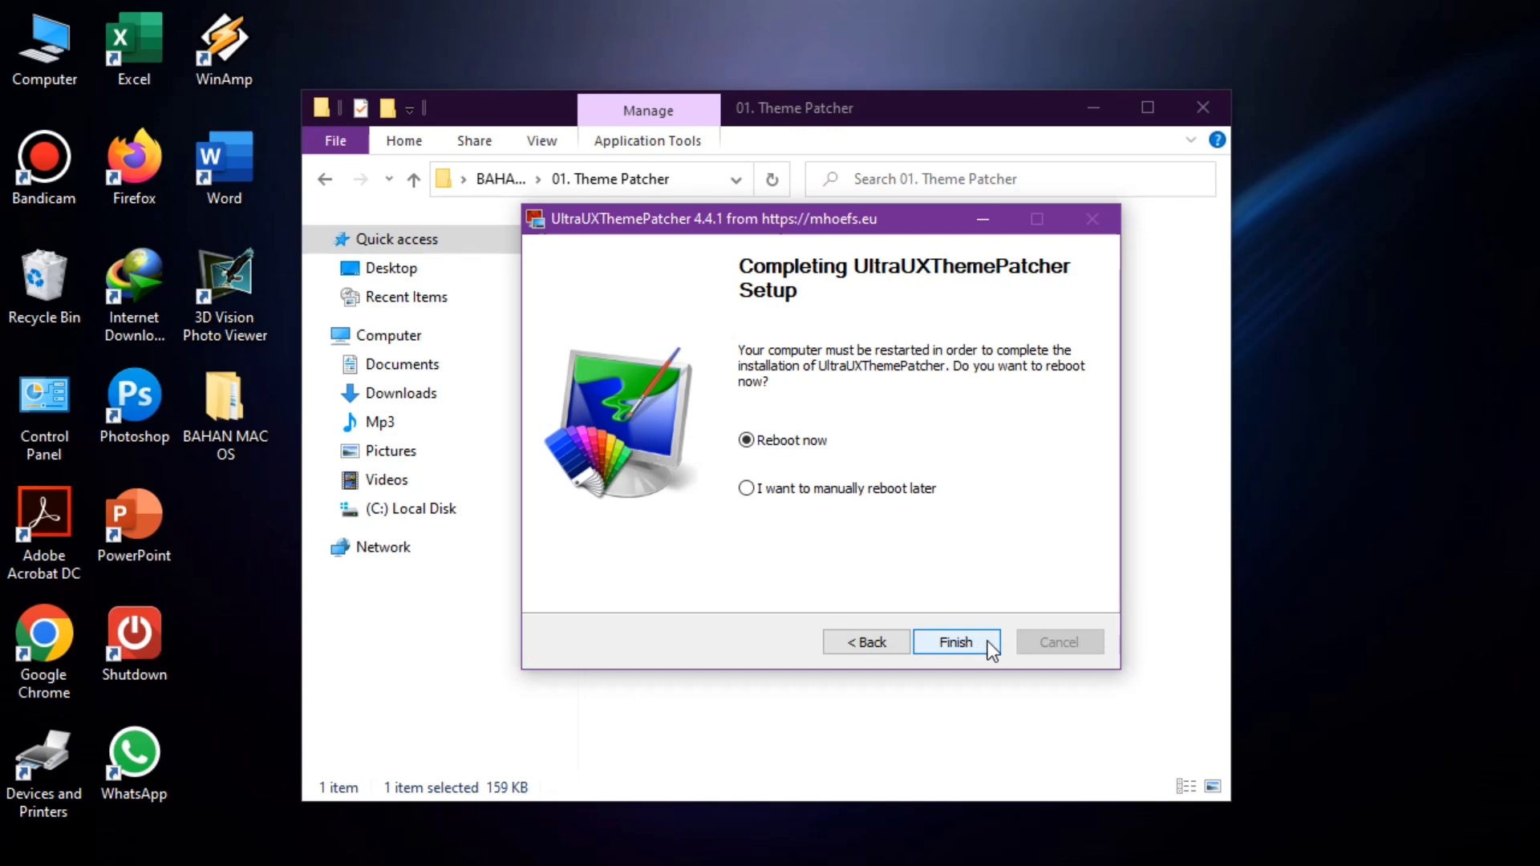
pyautogui.click(956, 642)
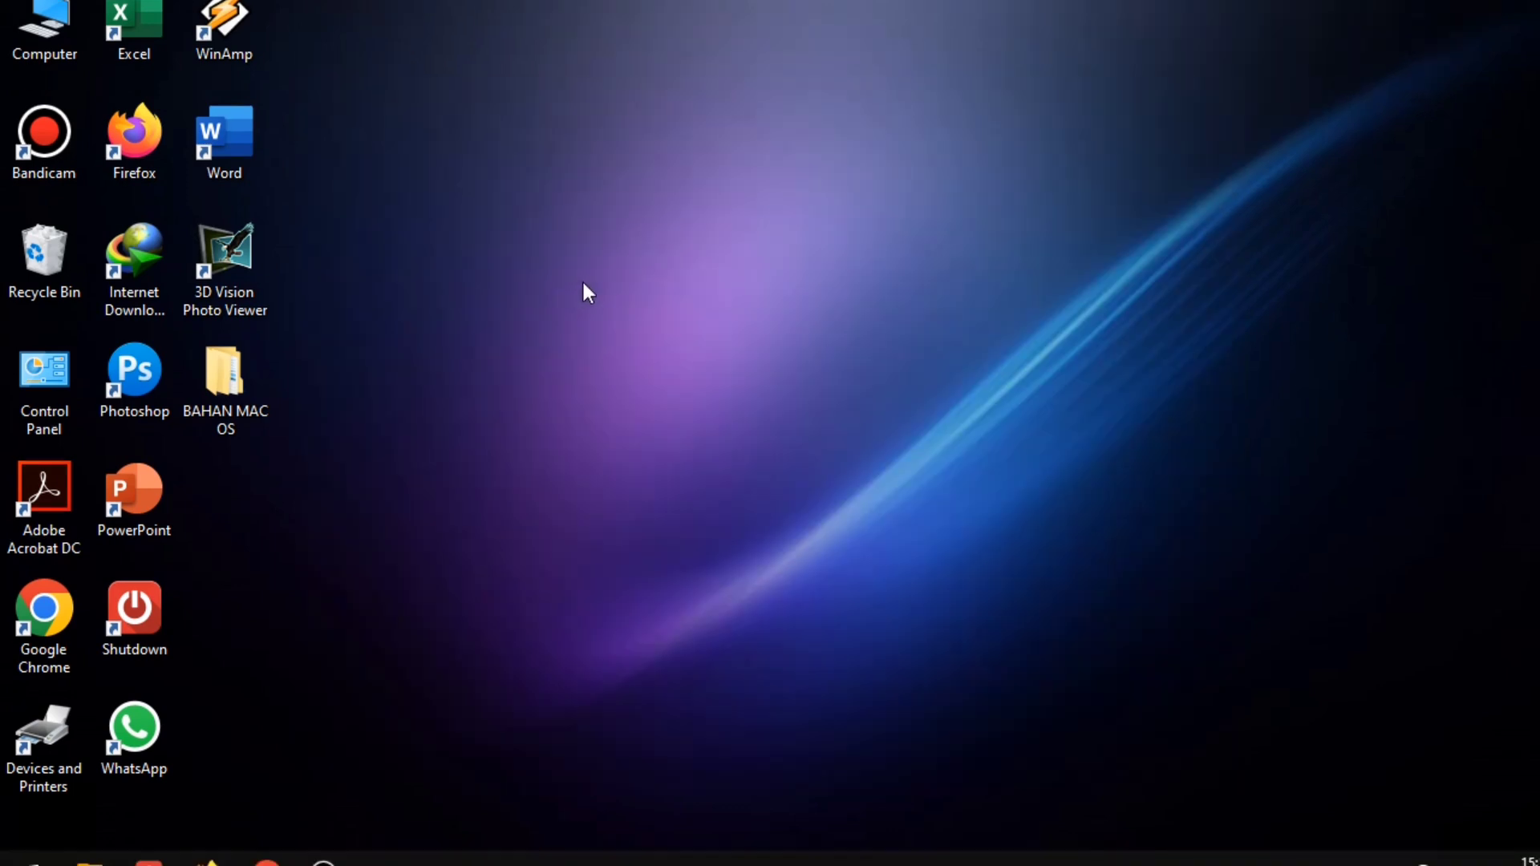
pyautogui.rightClick(584, 281)
pyautogui.click(661, 349)
pyautogui.rightClick(431, 194)
pyautogui.click(454, 265)
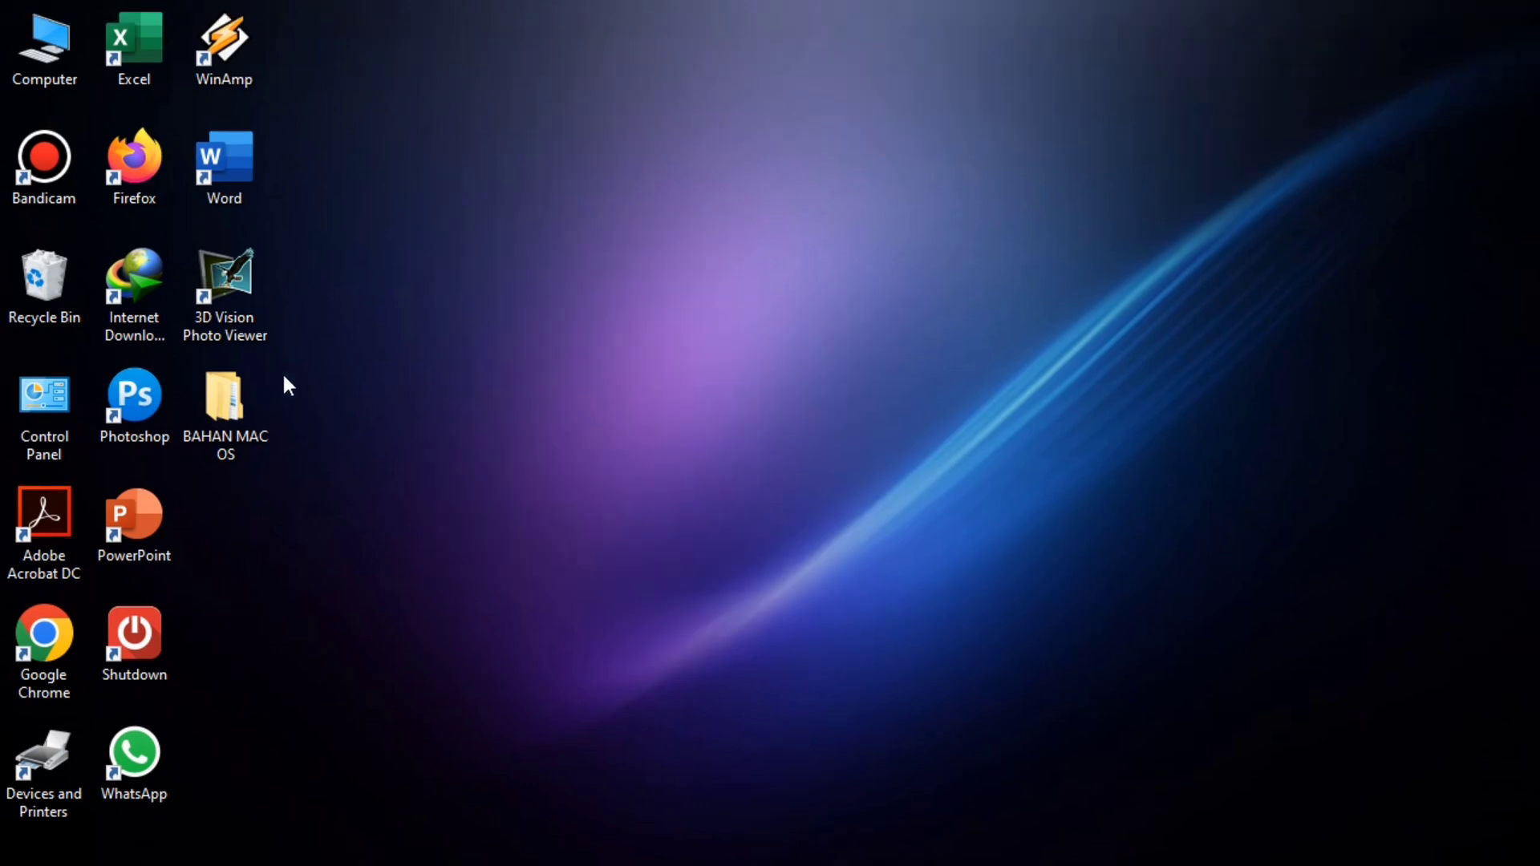
# - In BAHAN MAC OS, open 02. Theme Mac OS, its macOS for Windows 11 22H2 - Mar 12 2023 folder, and Windows 11 22H2 Themes inside
pyautogui.click(241, 407)
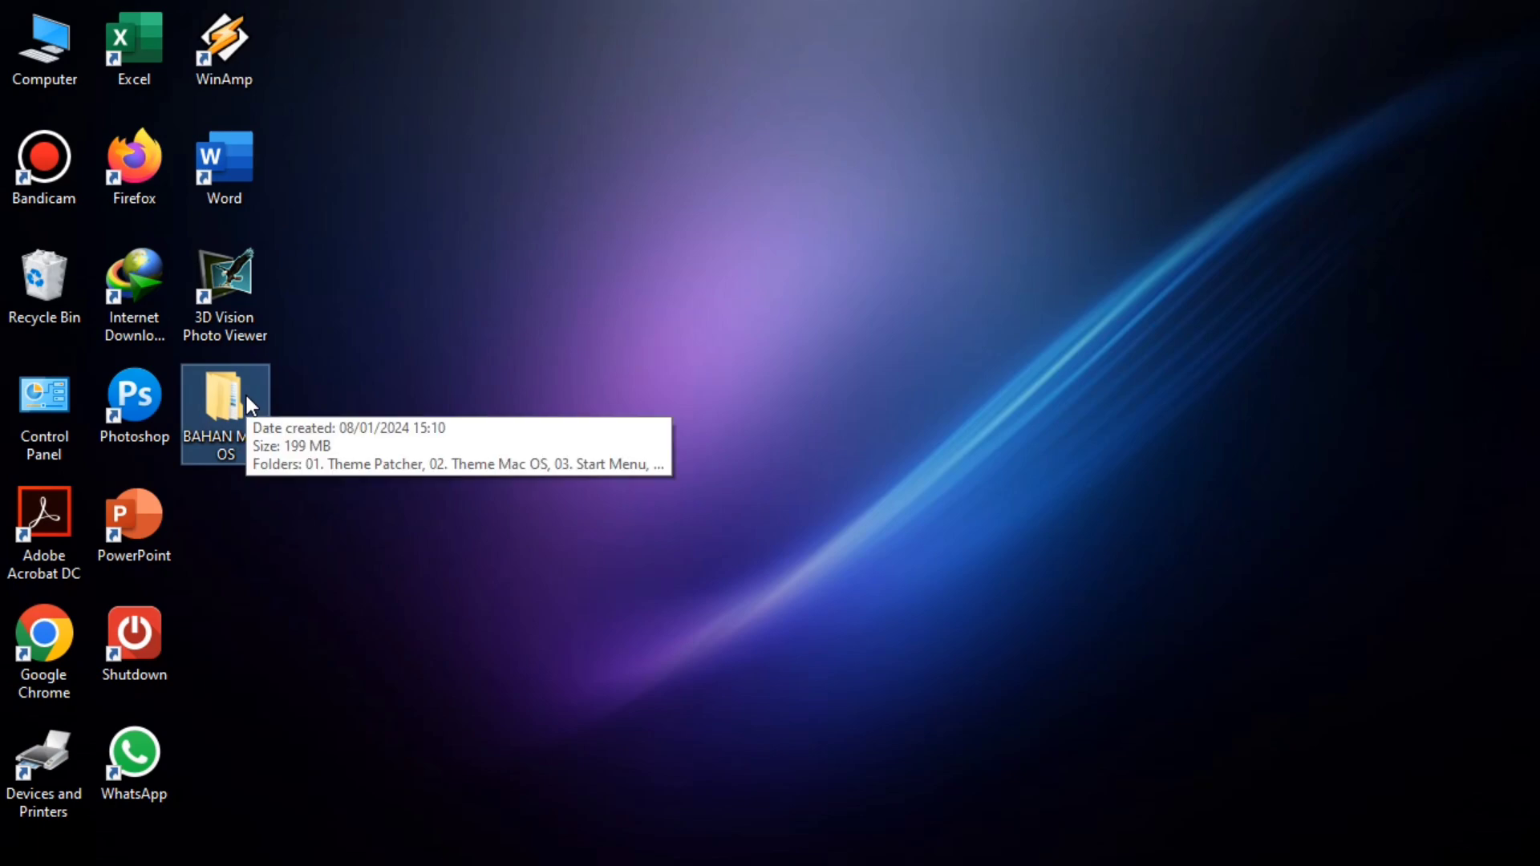
pyautogui.doubleClick(247, 406)
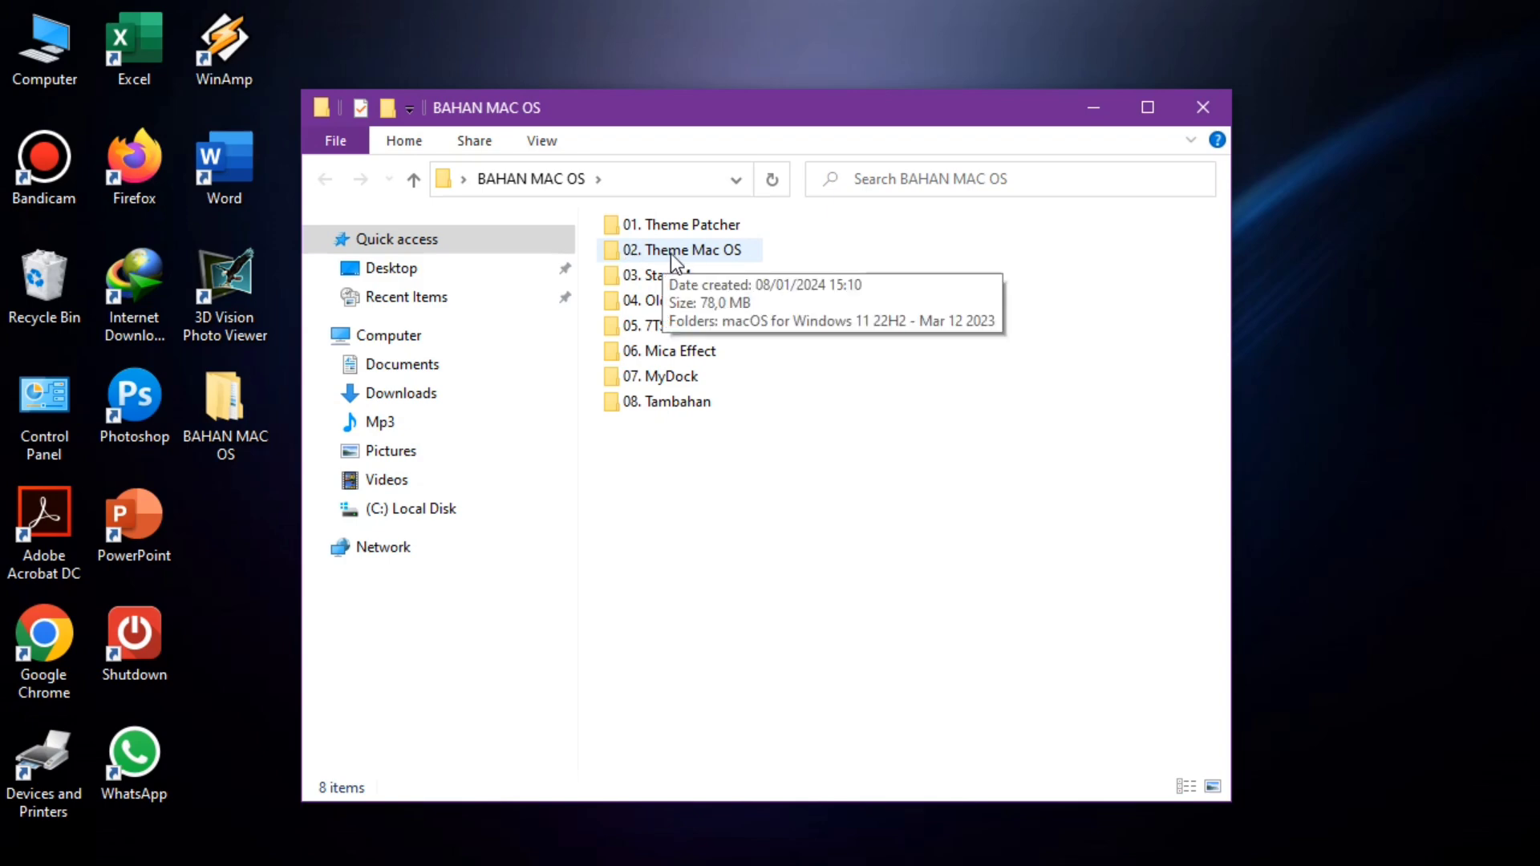
pyautogui.doubleClick(718, 252)
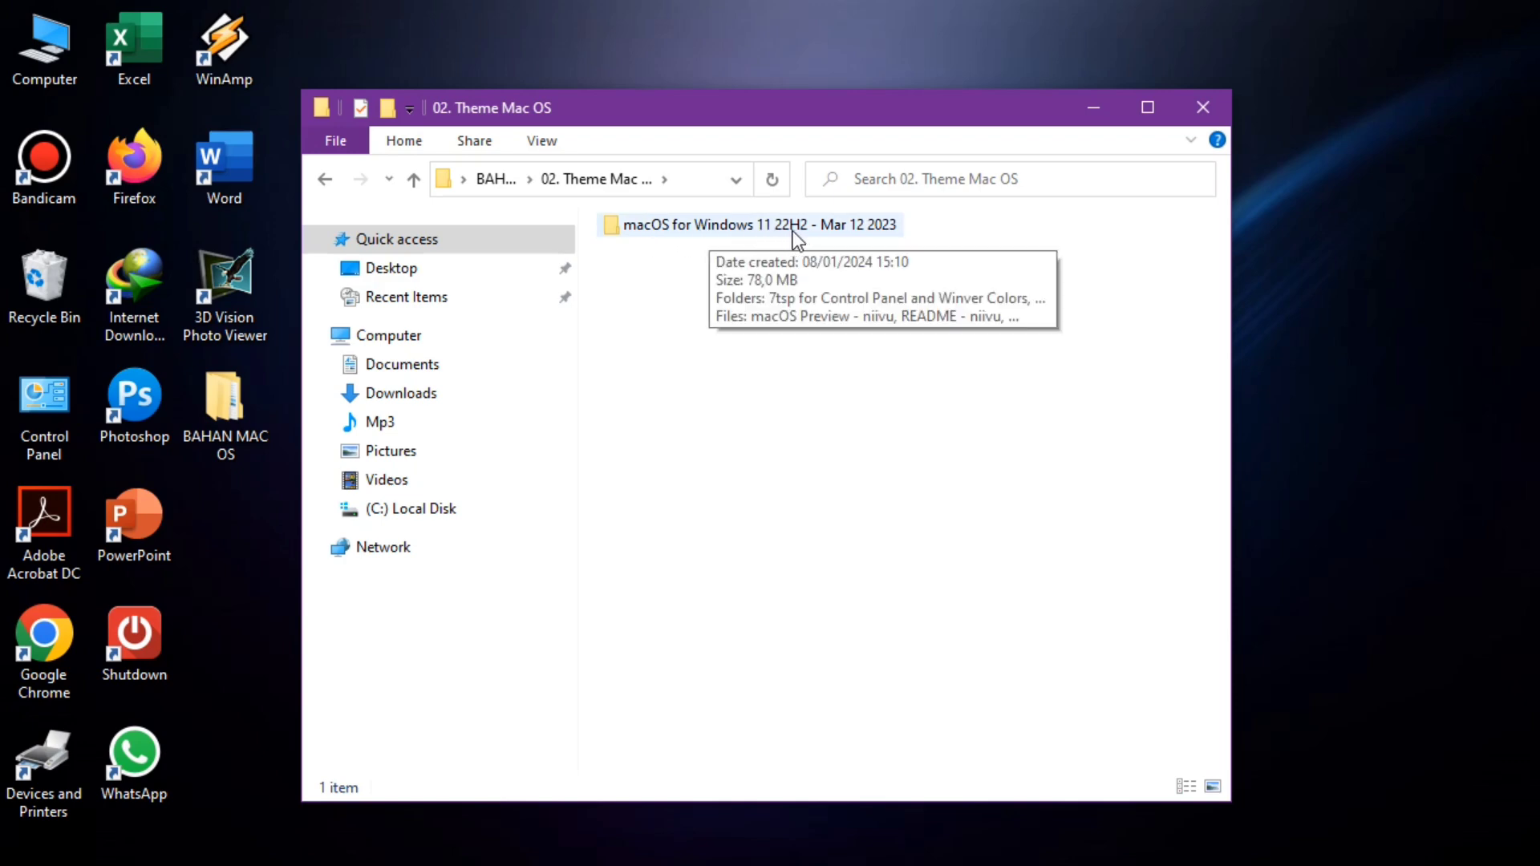
pyautogui.doubleClick(793, 228)
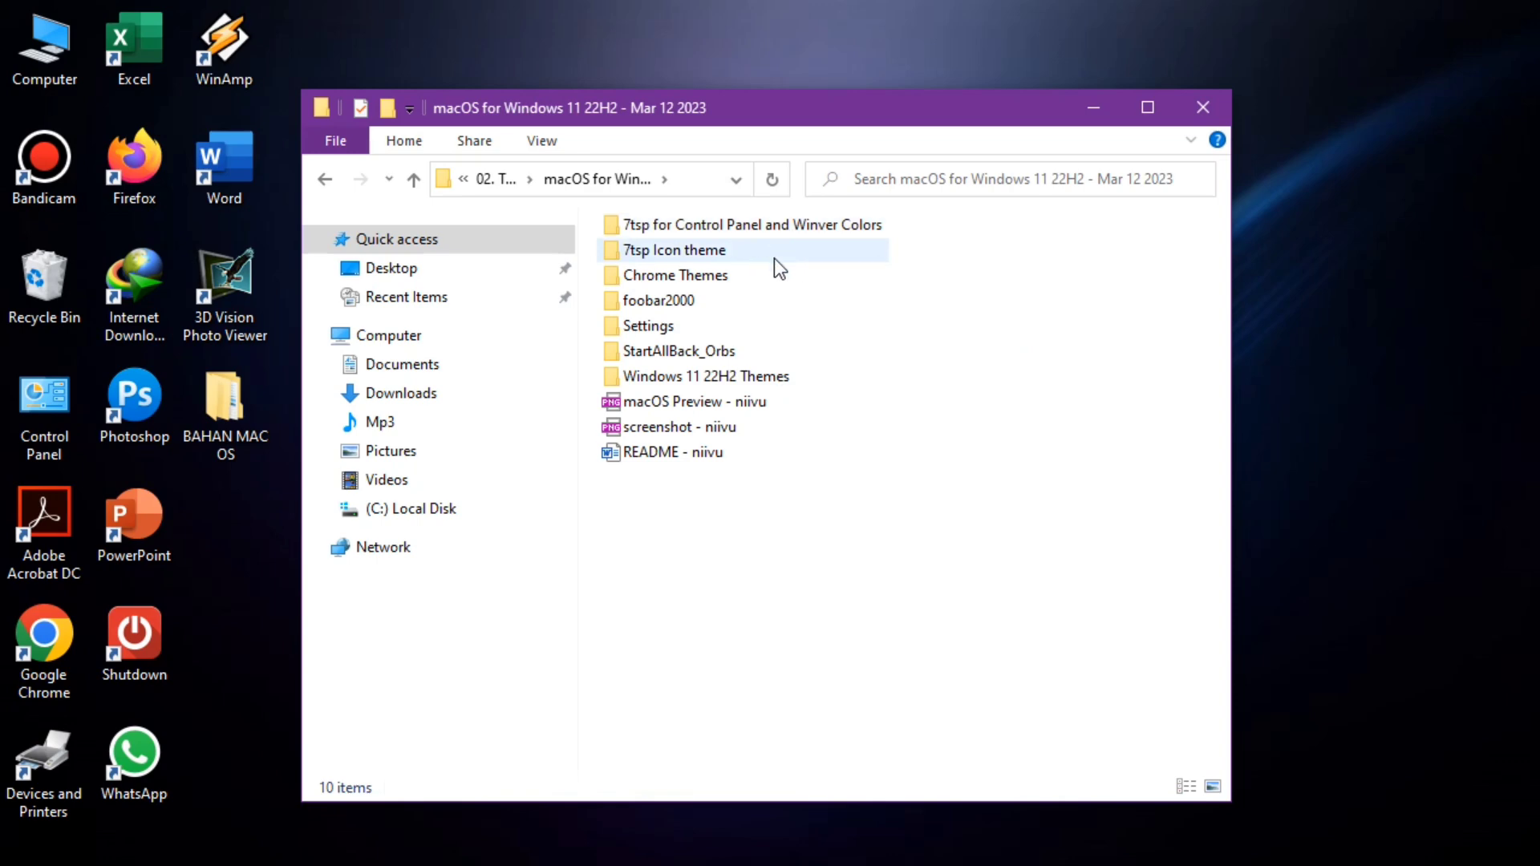
pyautogui.doubleClick(721, 383)
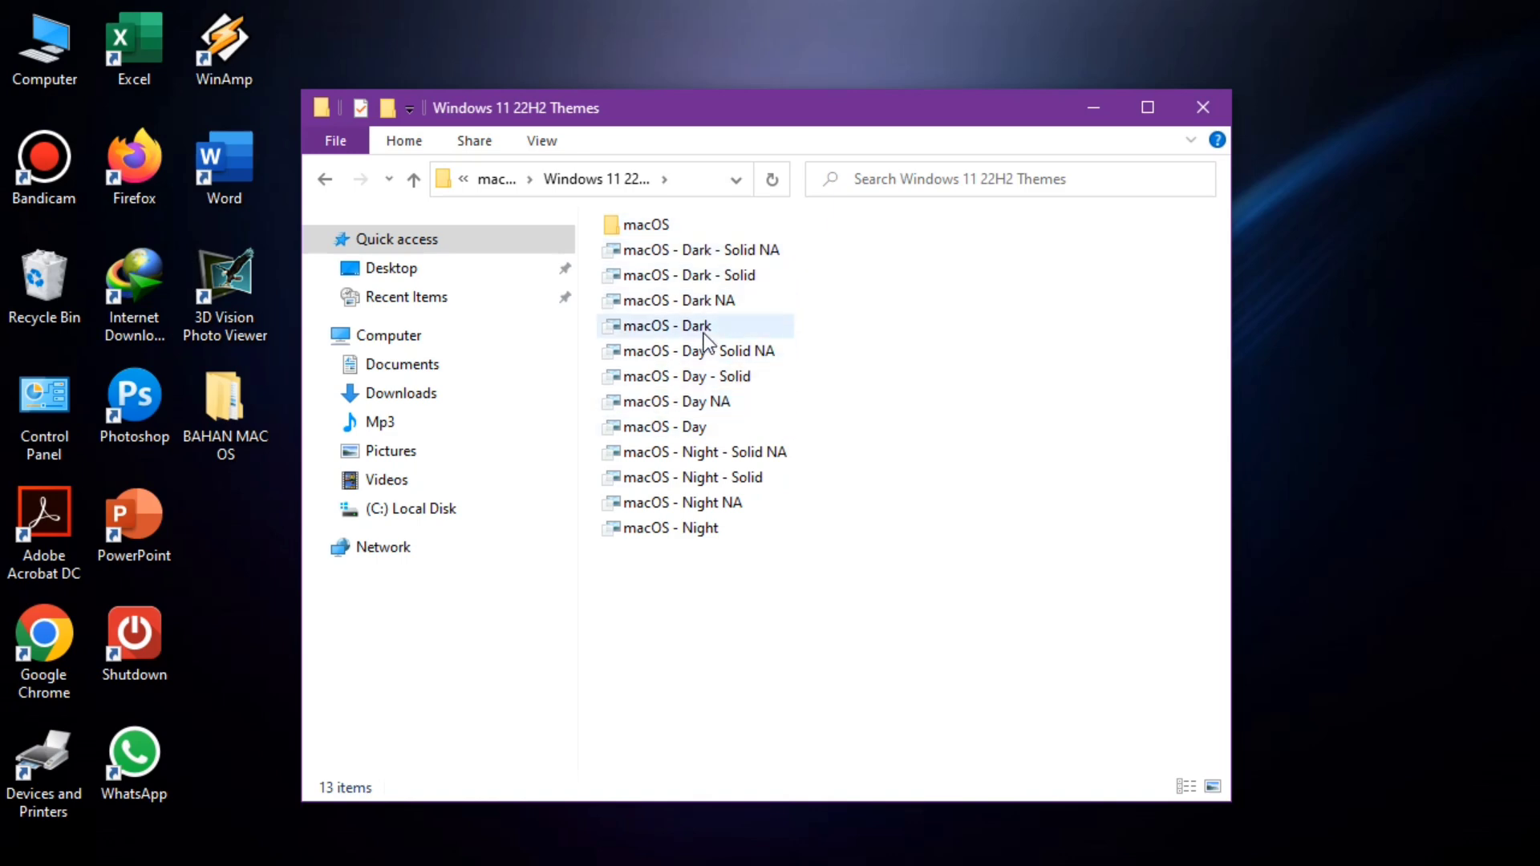
# - Copy the macOS folder and all the macOS theme files in Windows 11 22H2 Themes
pyautogui.moveTo(690, 542); pyautogui.dragTo(656, 198)
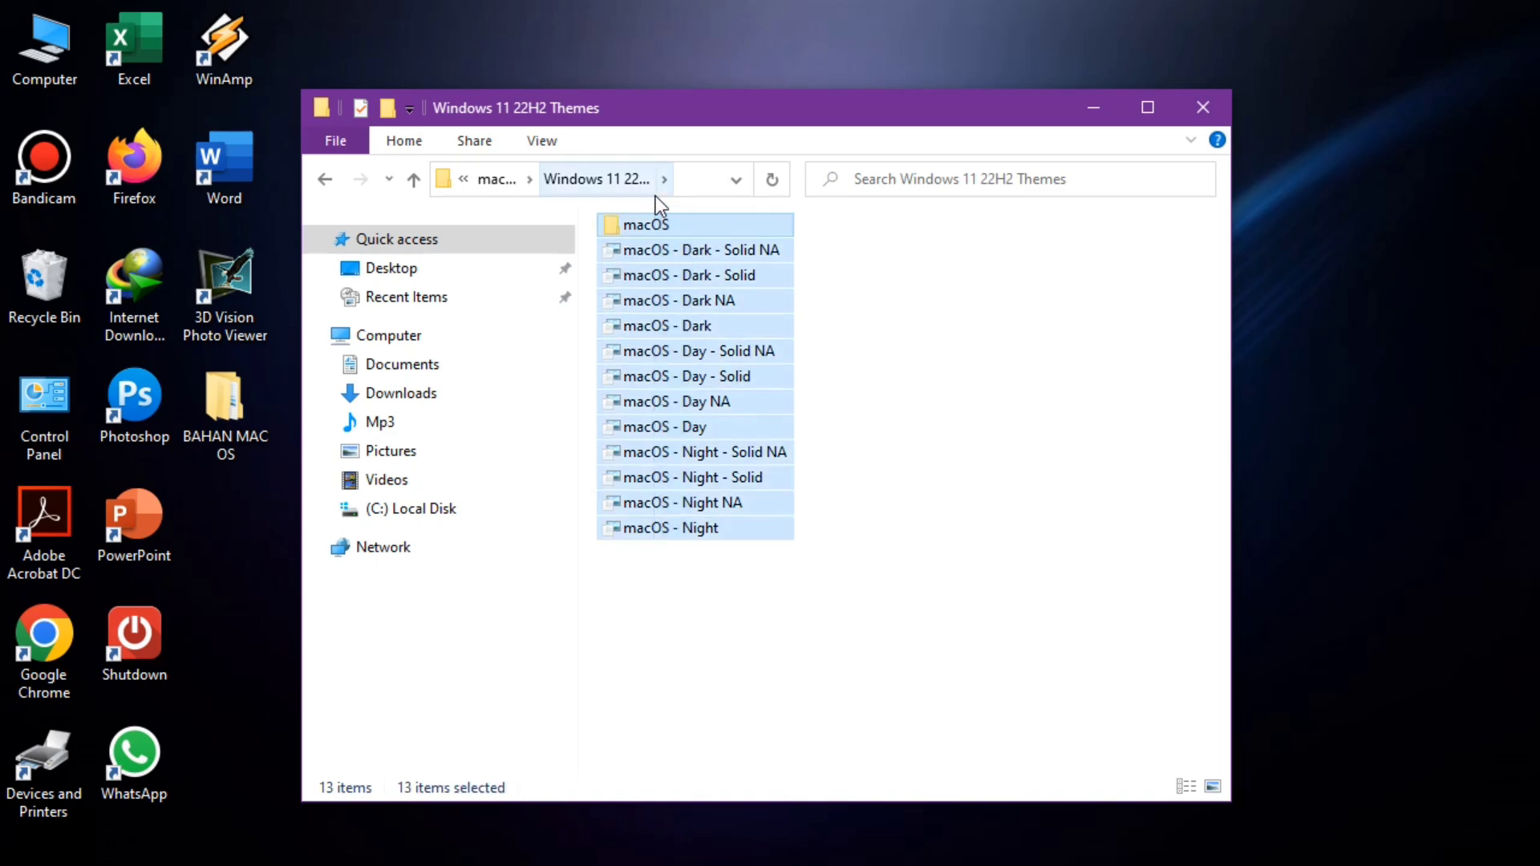
pyautogui.moveTo(663, 298); pyautogui.dragTo(662, 298)
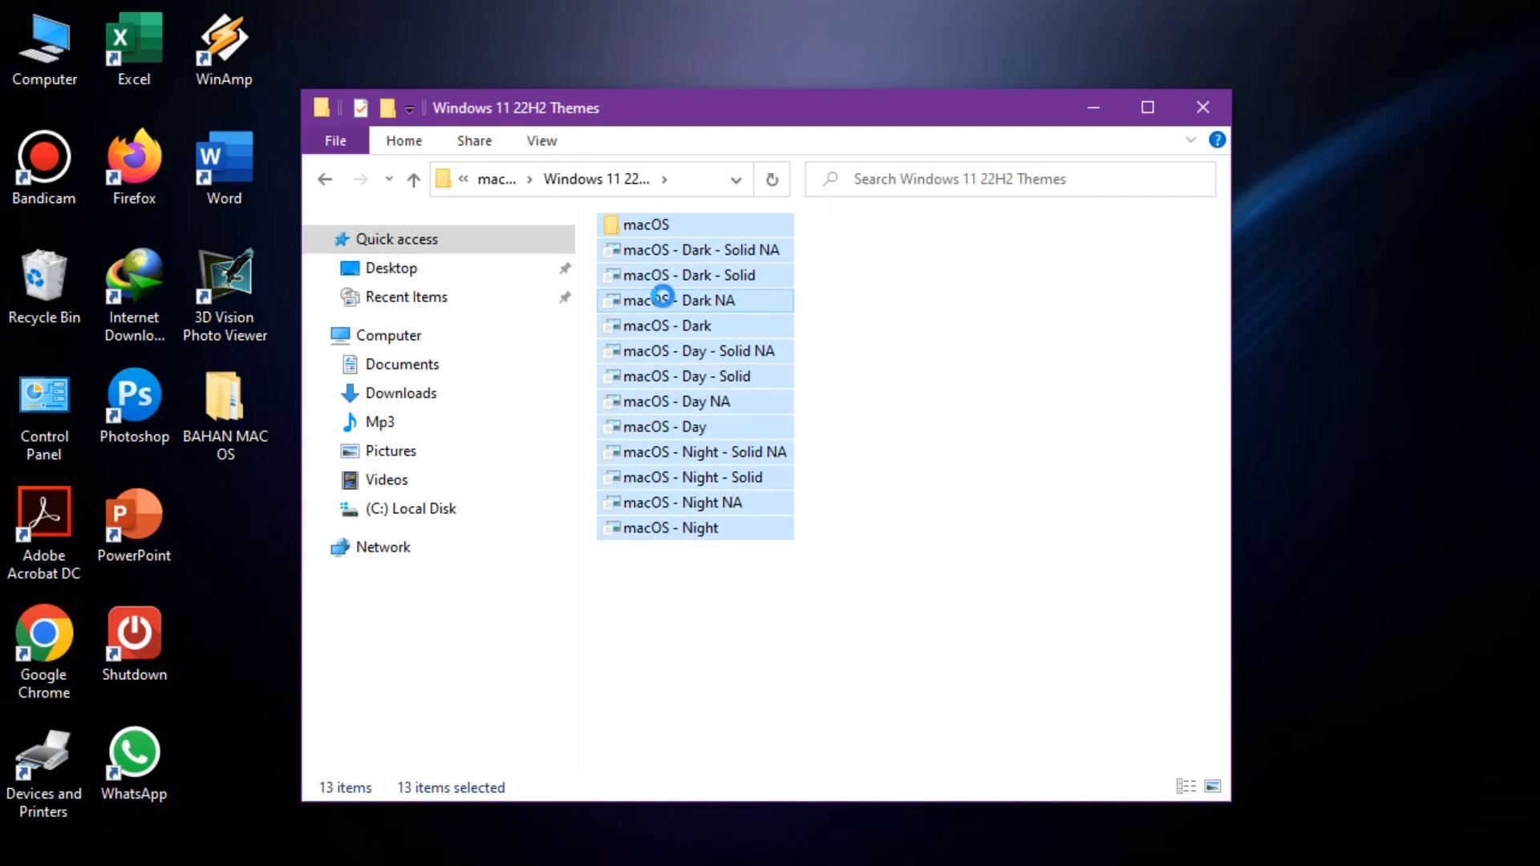
pyautogui.rightClick(663, 299)
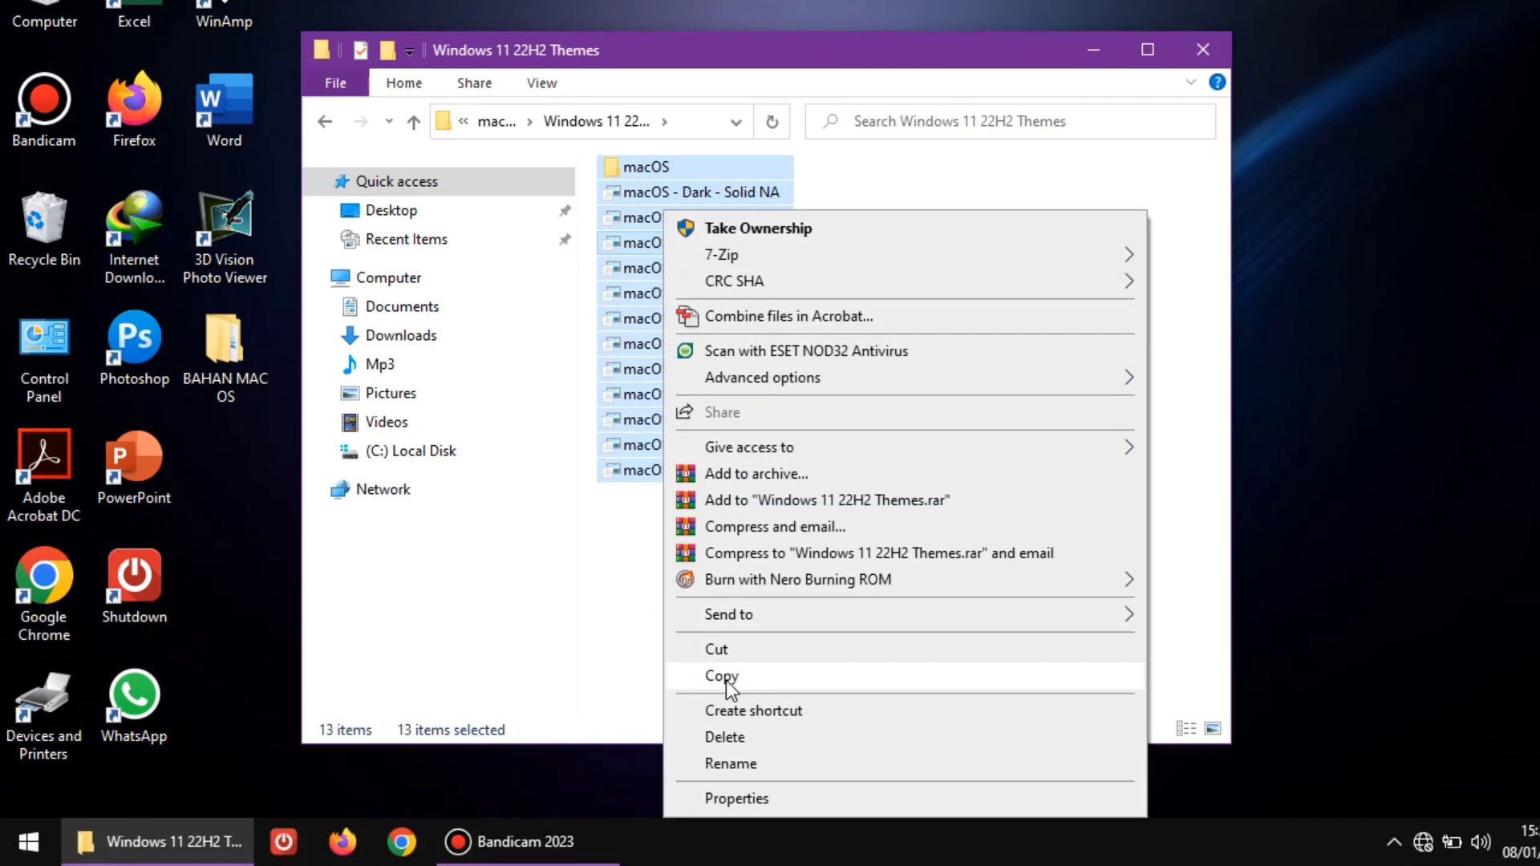
pyautogui.click(722, 676)
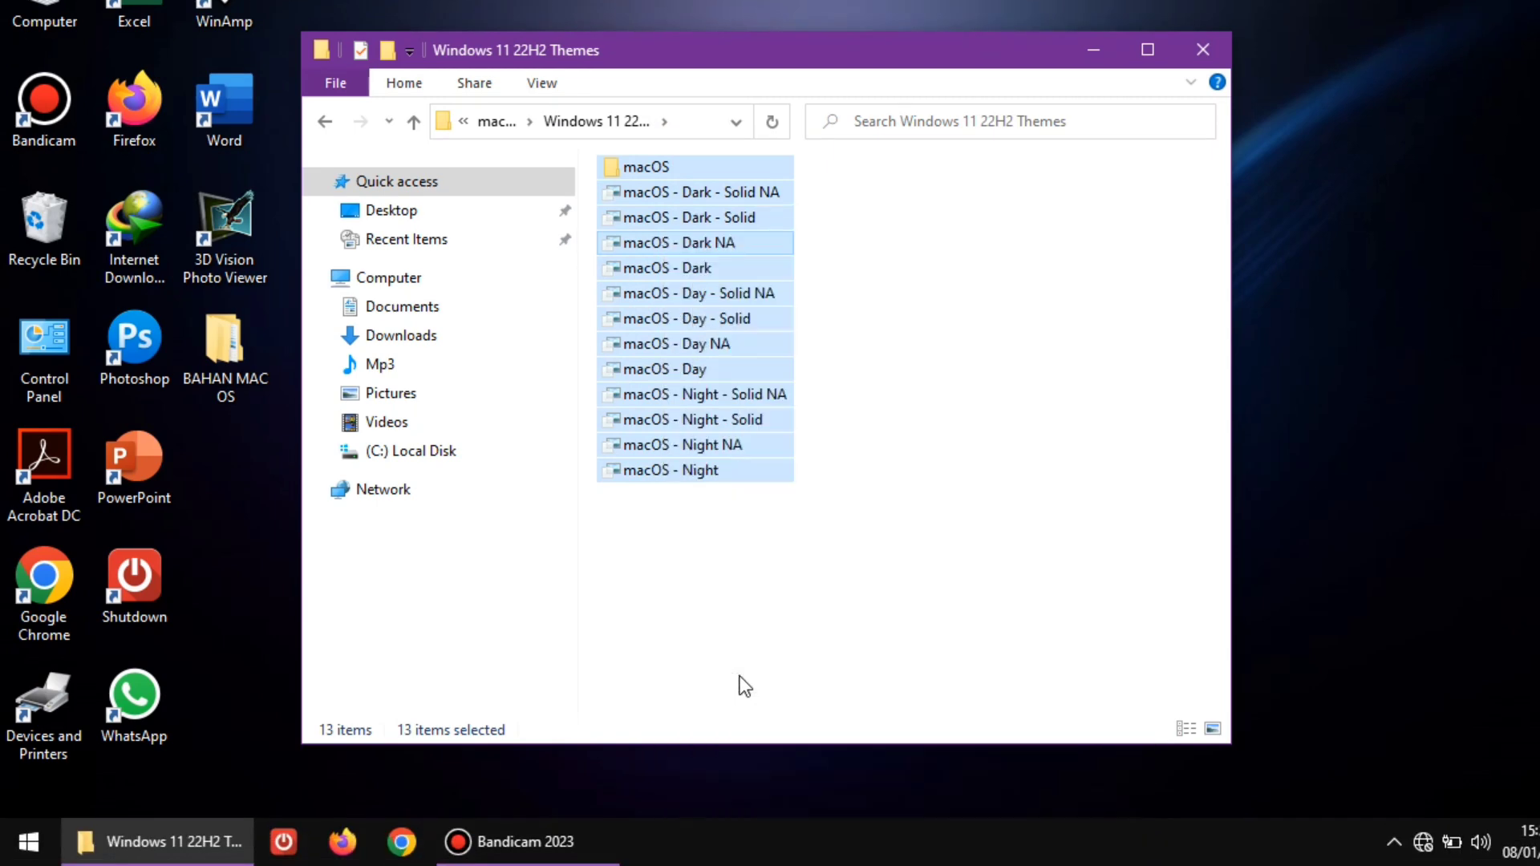
# - Open the Windows folder of the C: drive in a separate window and show its contents in the Details layout
pyautogui.doubleClick(22, 44)
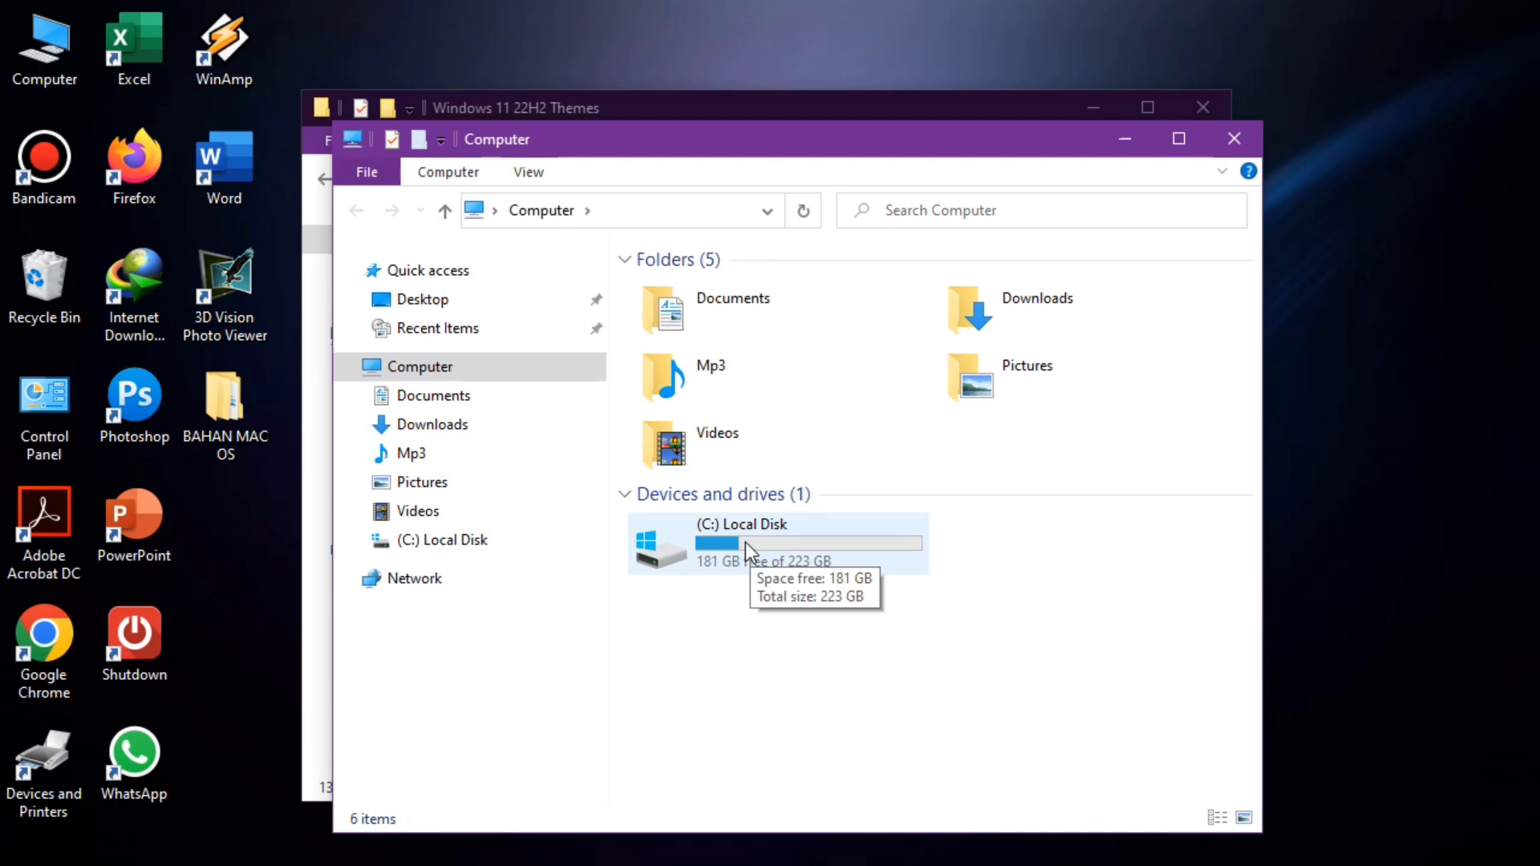
pyautogui.doubleClick(744, 542)
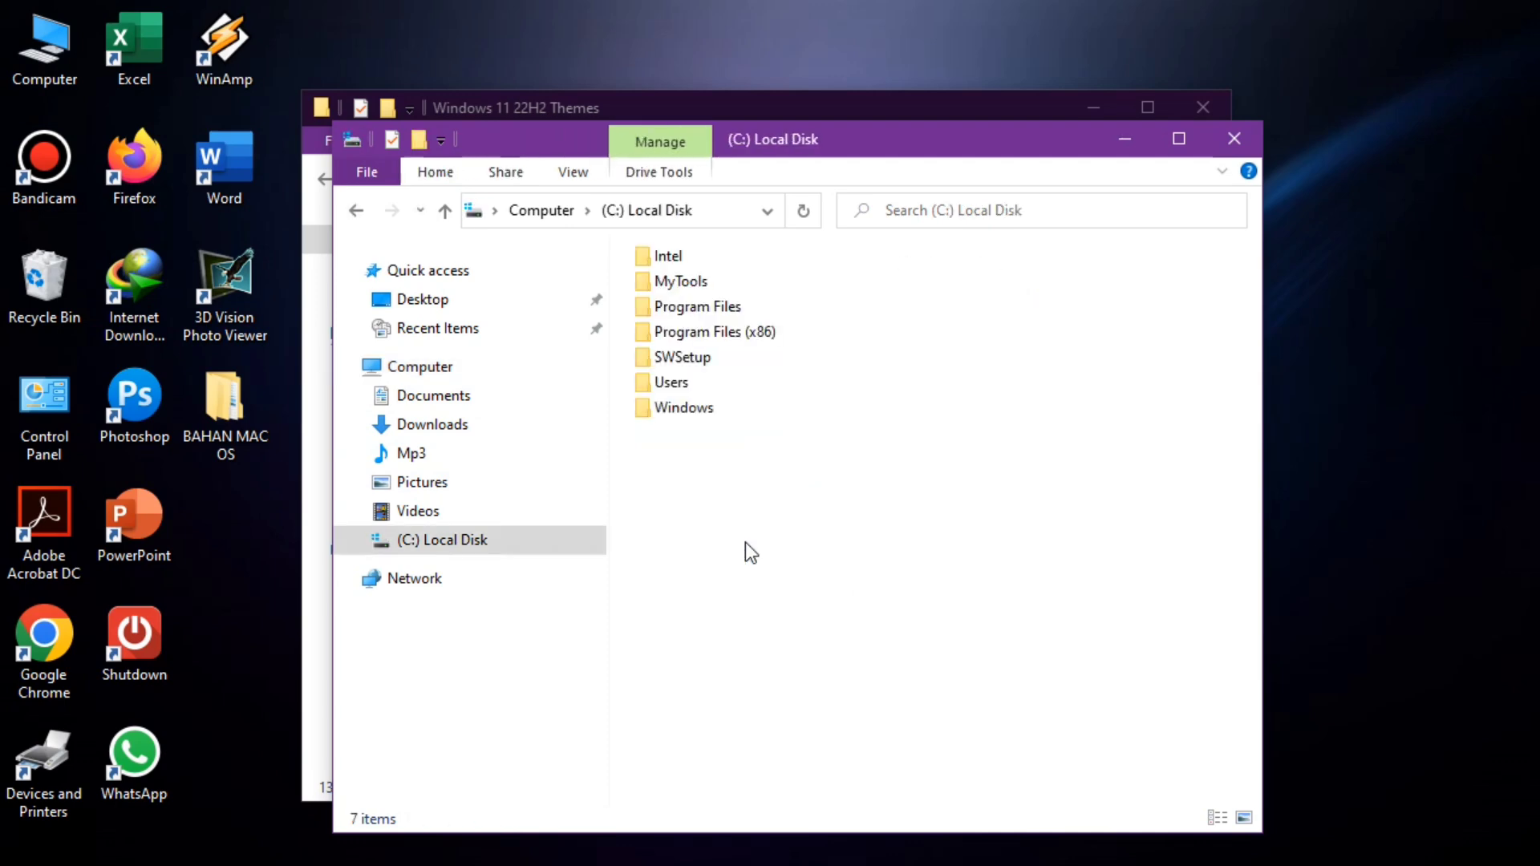
pyautogui.doubleClick(710, 410)
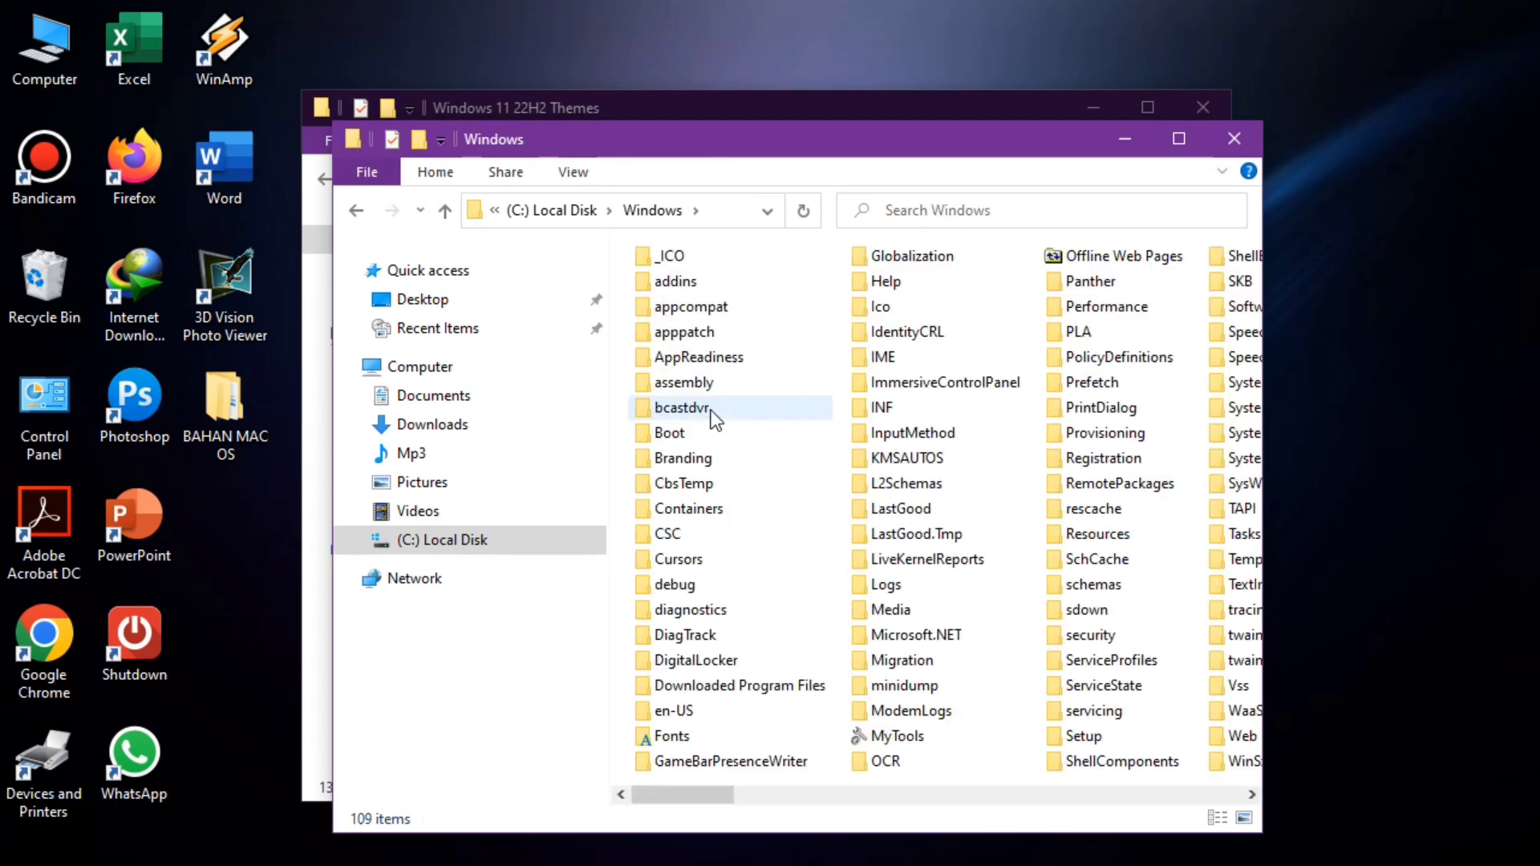
pyautogui.moveTo(978, 143); pyautogui.dragTo(960, 98)
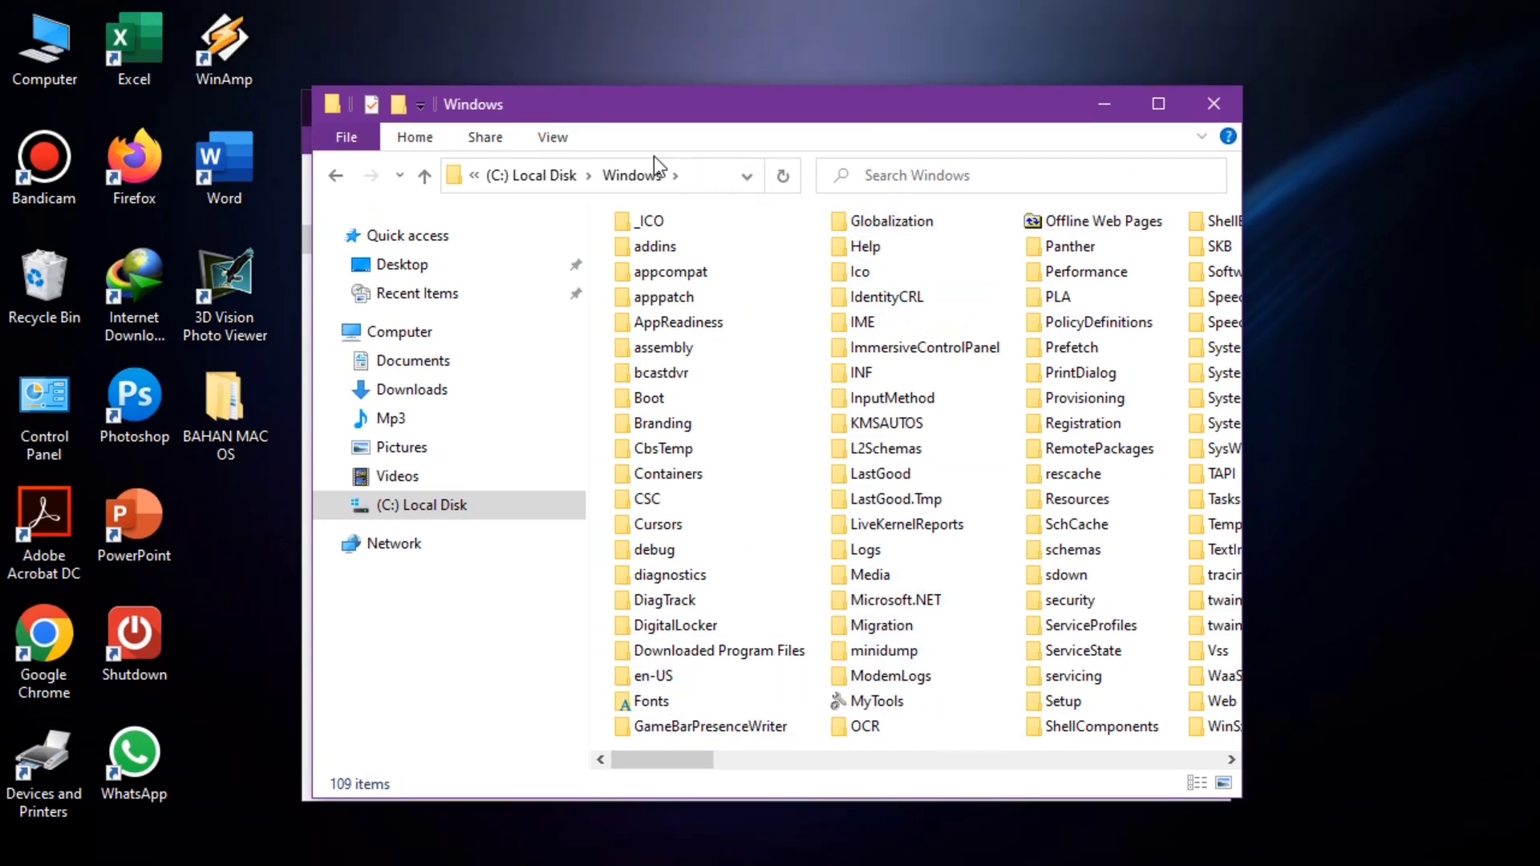
pyautogui.click(556, 137)
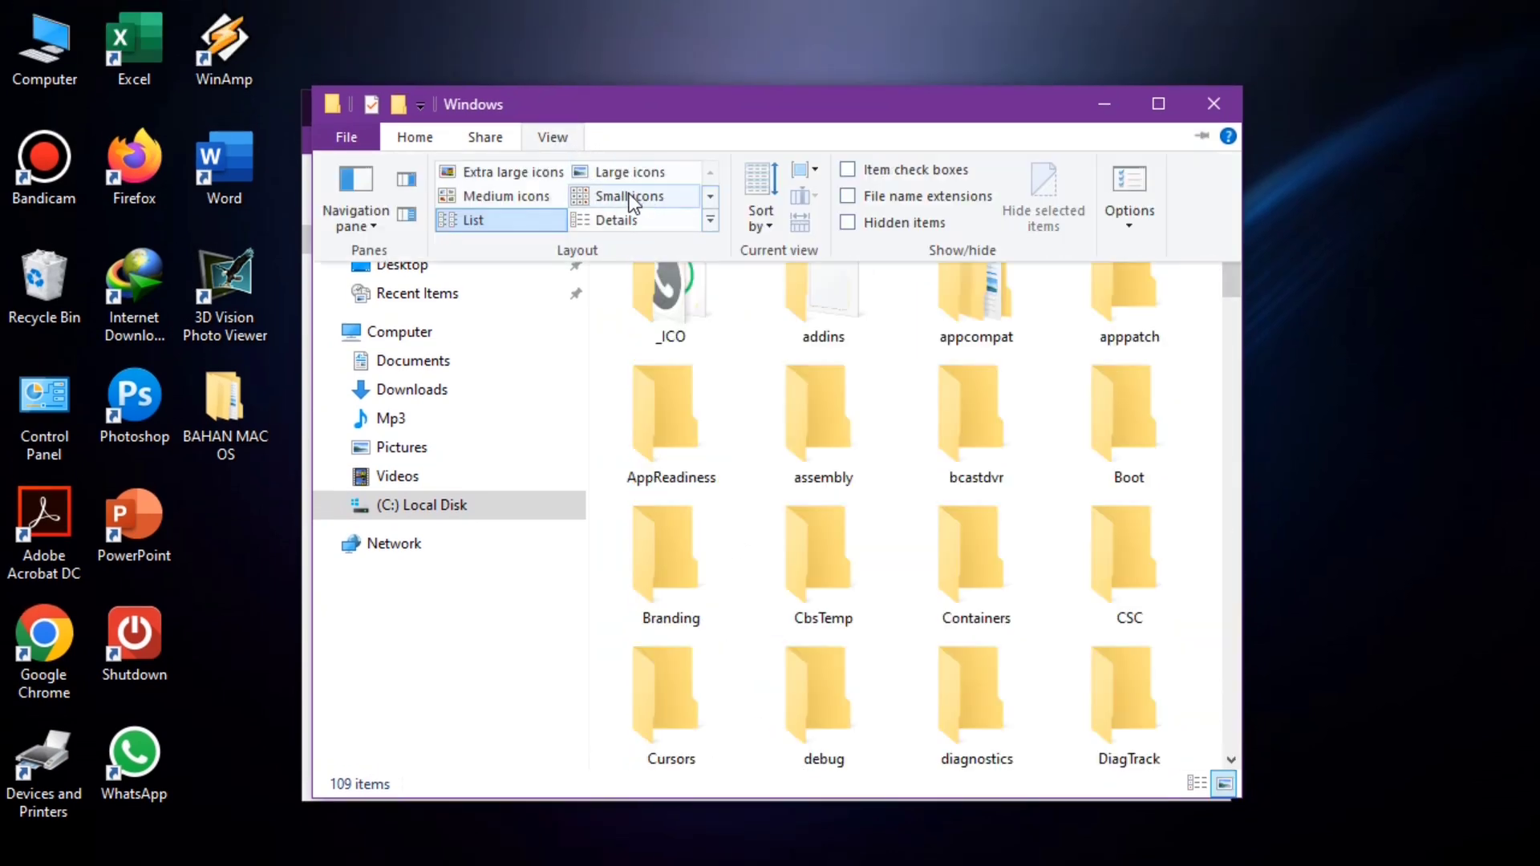
pyautogui.click(627, 220)
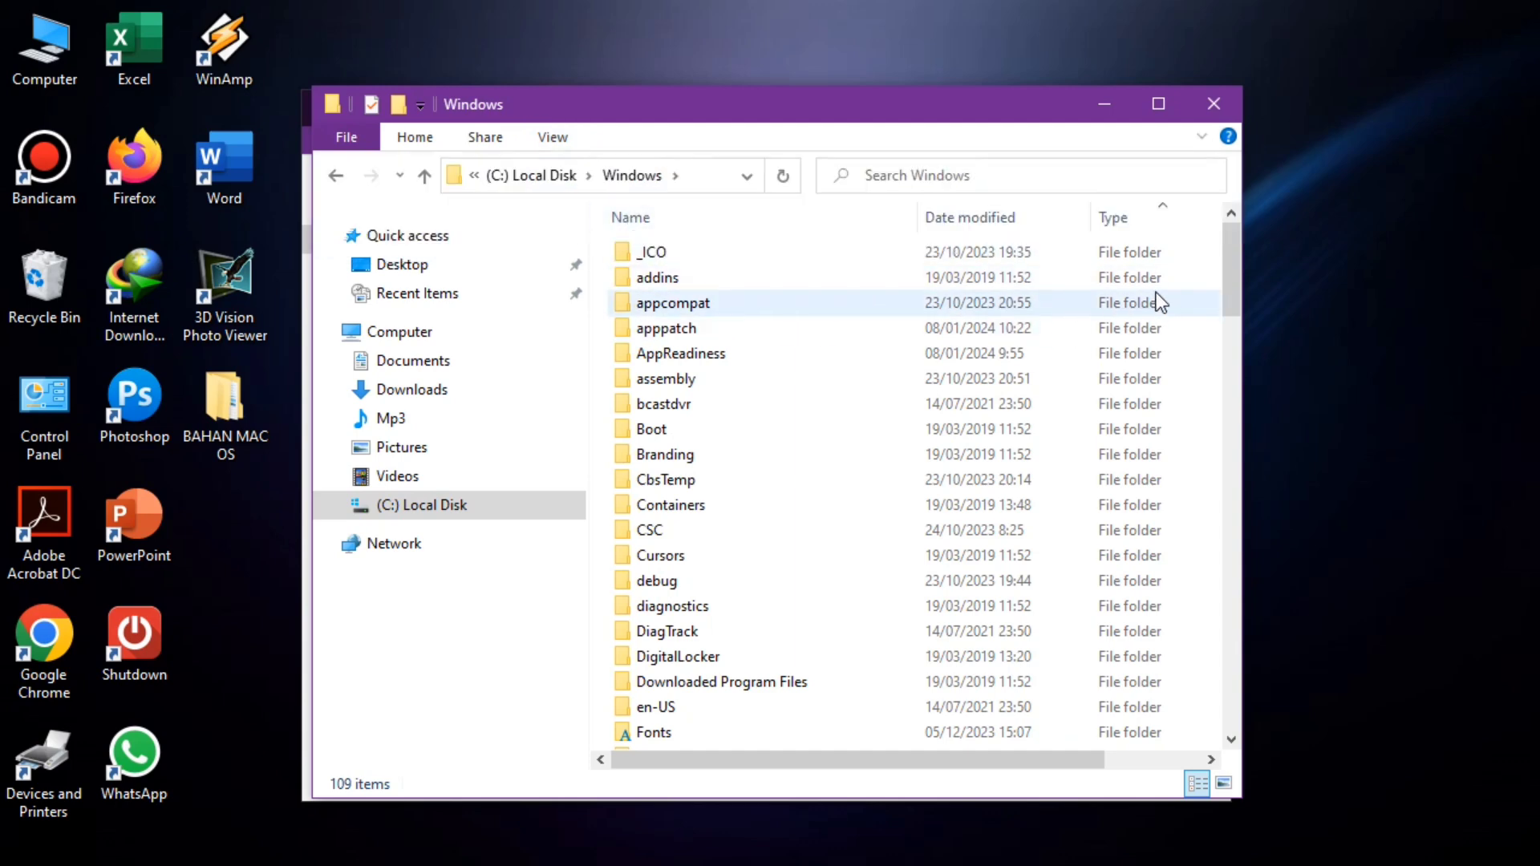
# - Open the Resources folder inside Windows and its Themes subfolder
pyautogui.scroll(-8, 1157, 256)
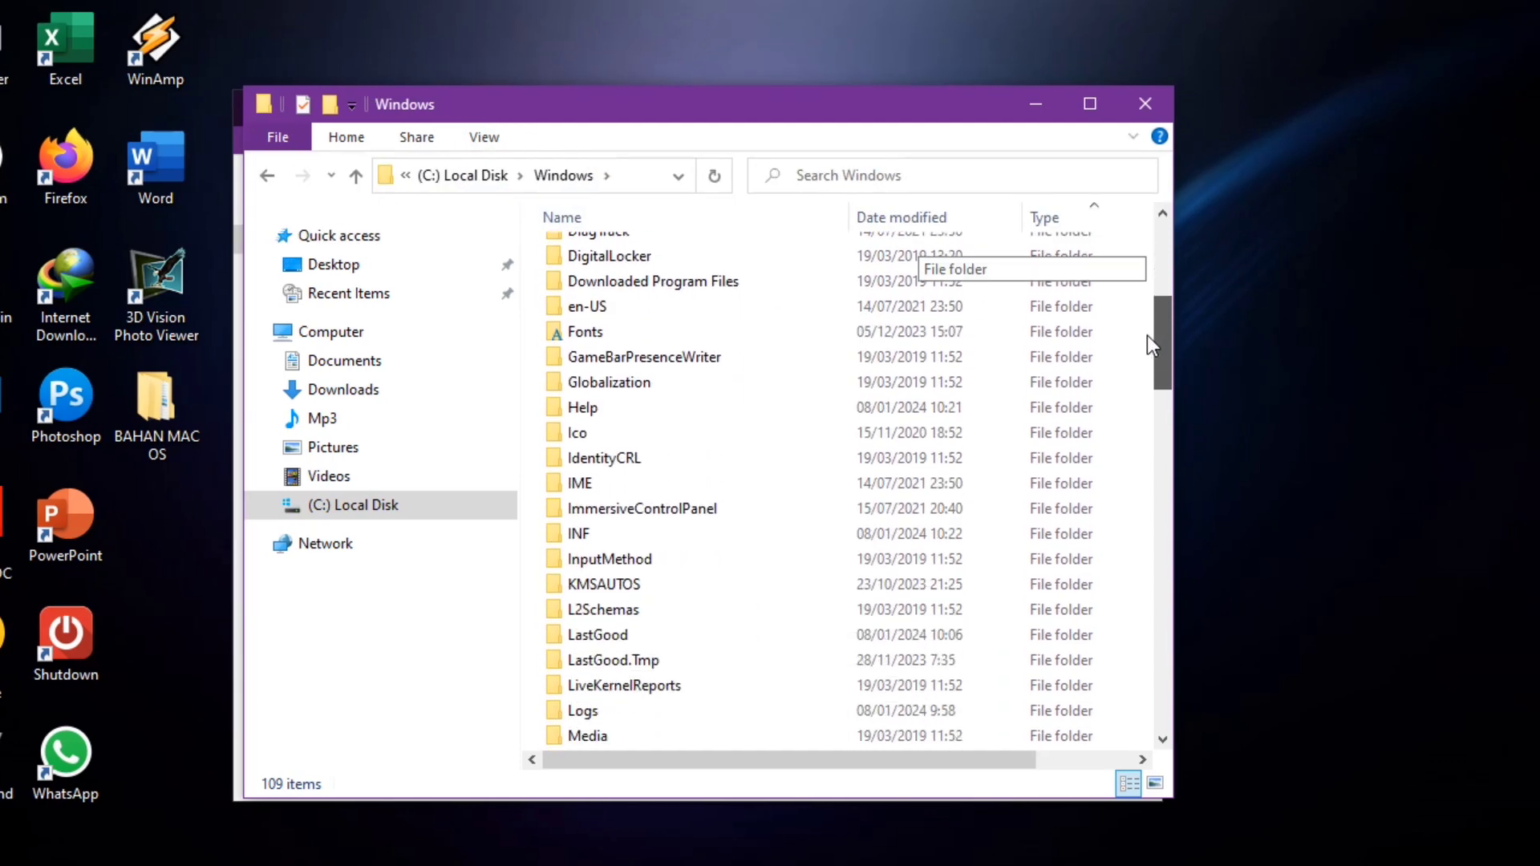
pyautogui.moveTo(1144, 373); pyautogui.dragTo(1123, 482)
pyautogui.click(567, 363)
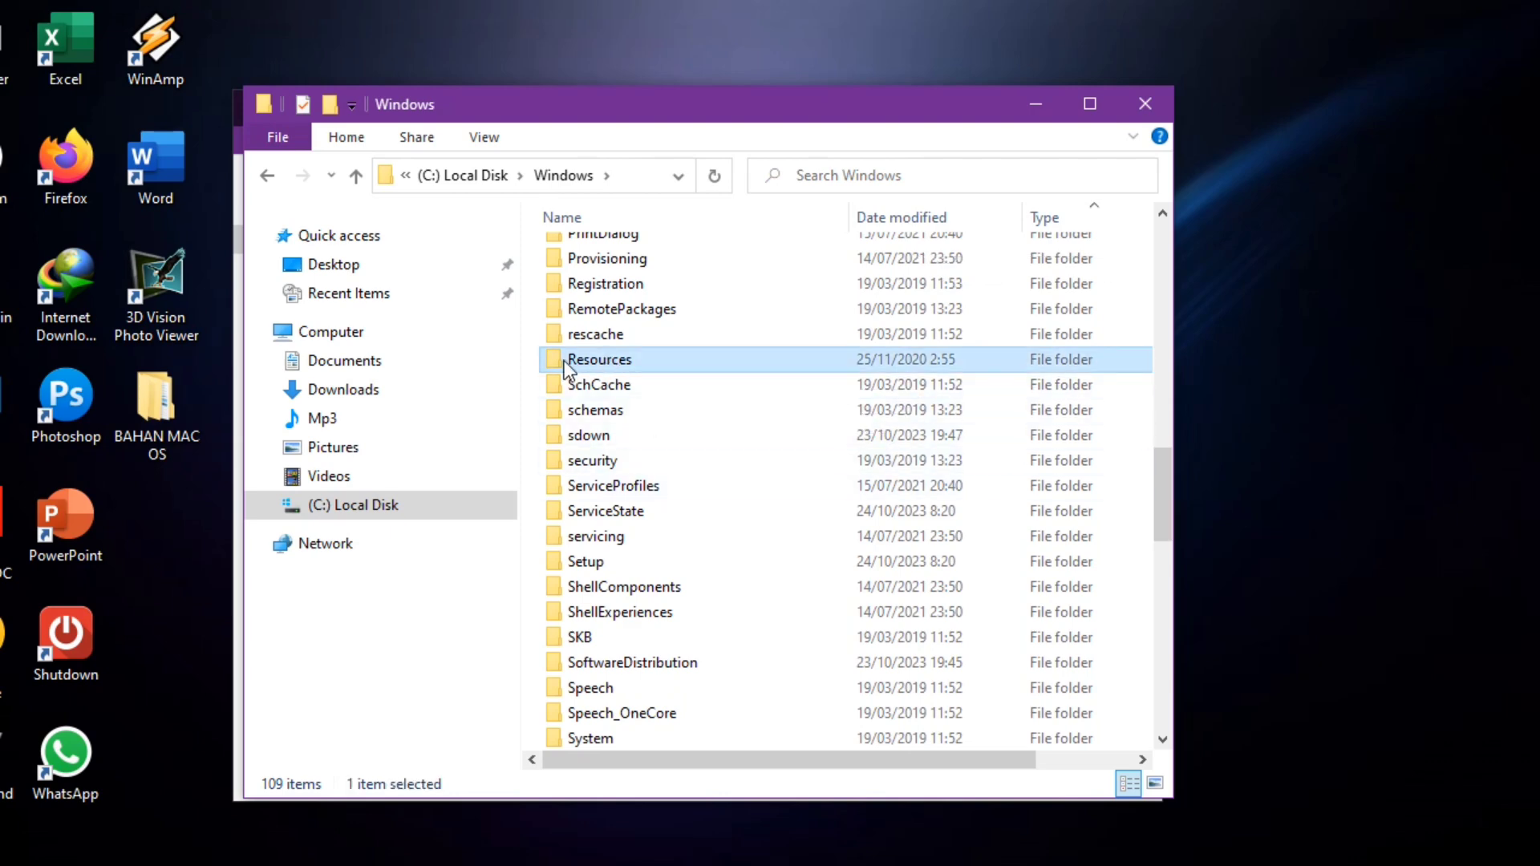
pyautogui.doubleClick(639, 365)
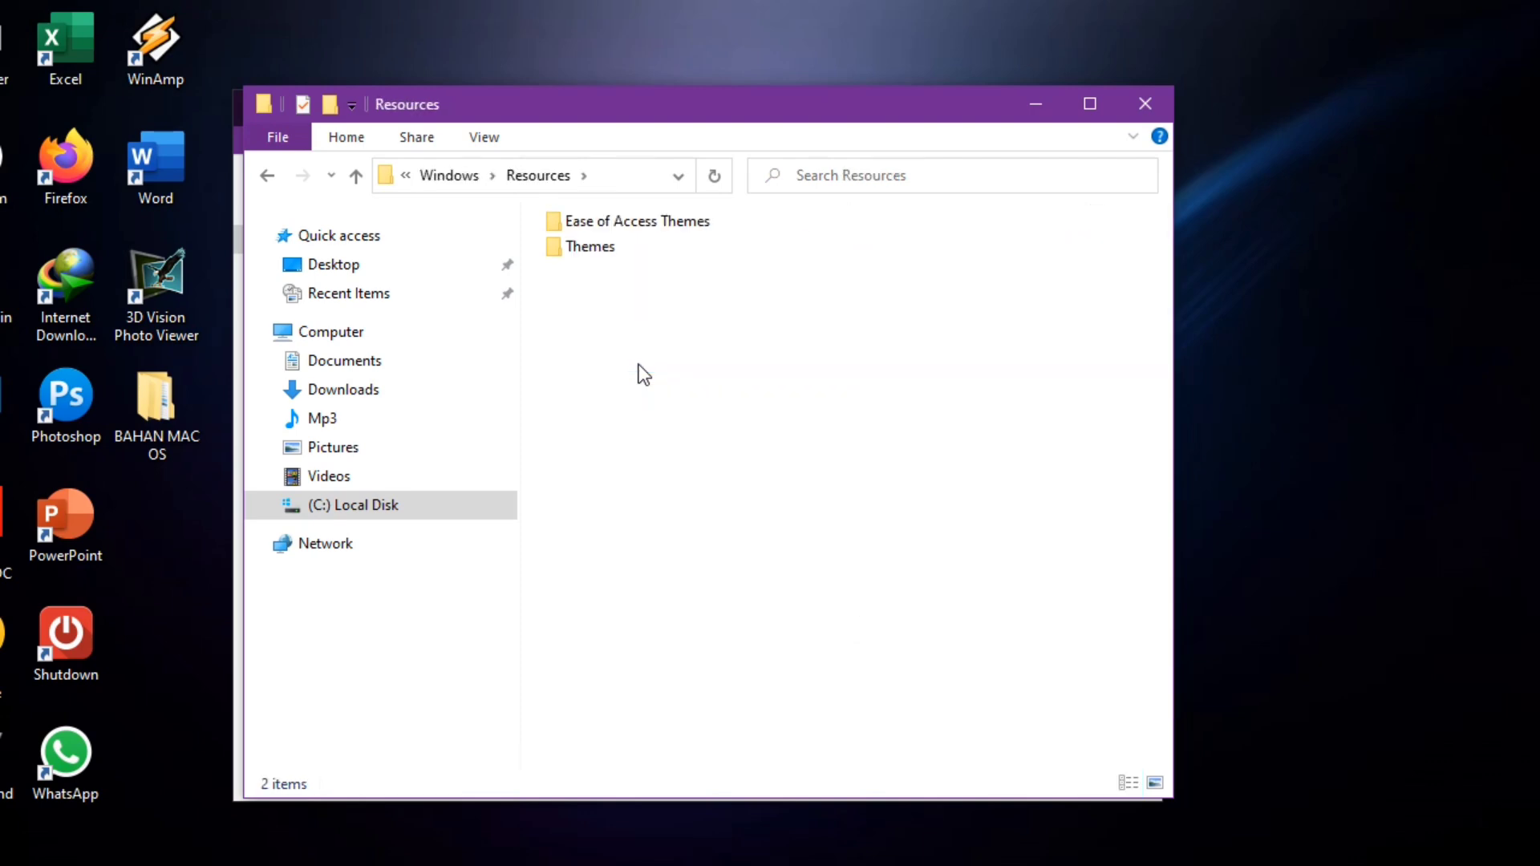
pyautogui.click(609, 252)
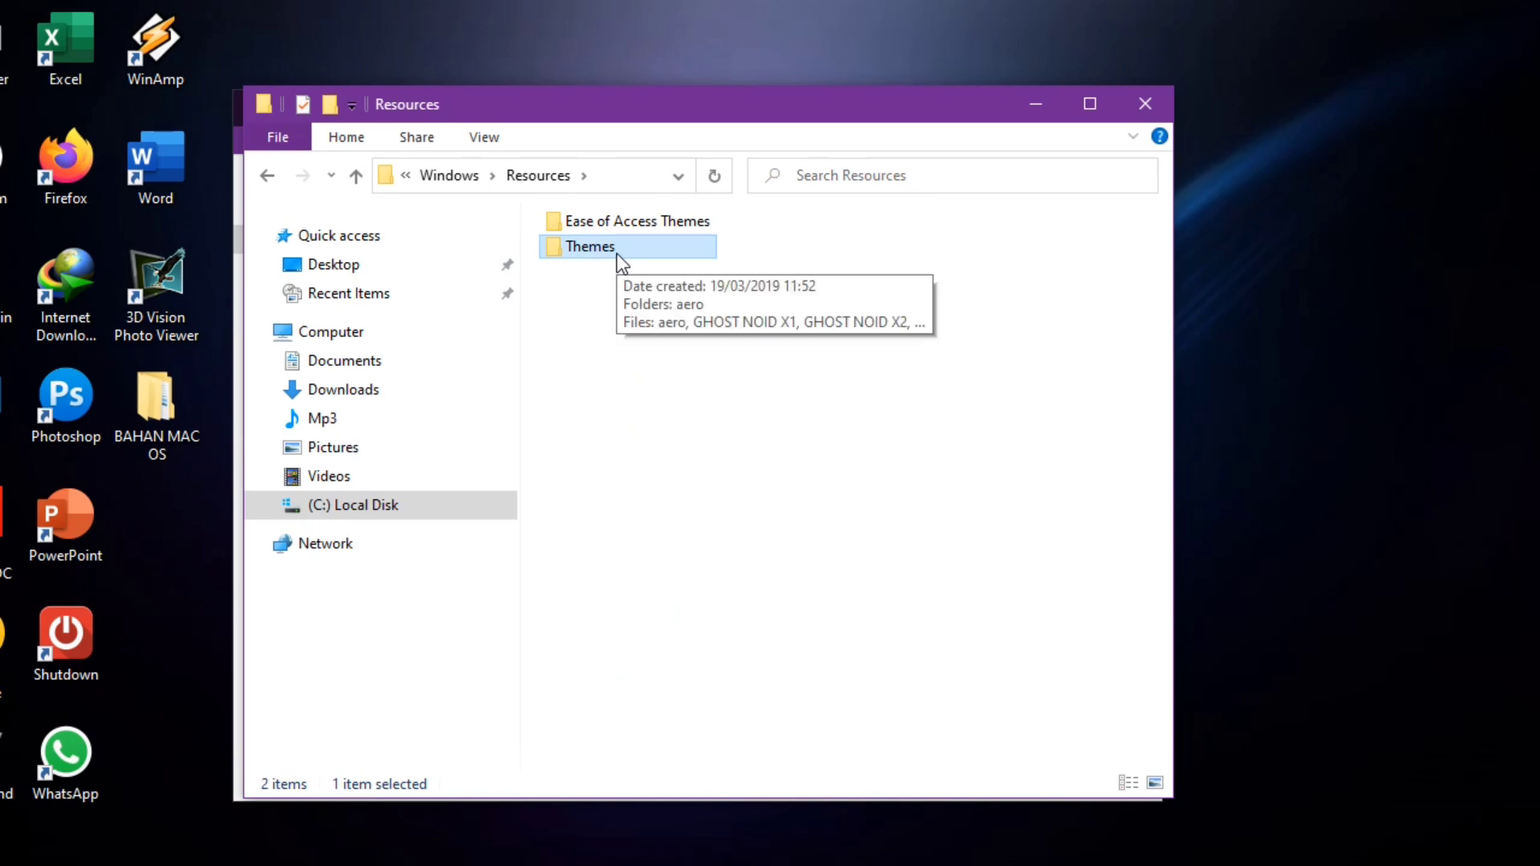
pyautogui.doubleClick(617, 254)
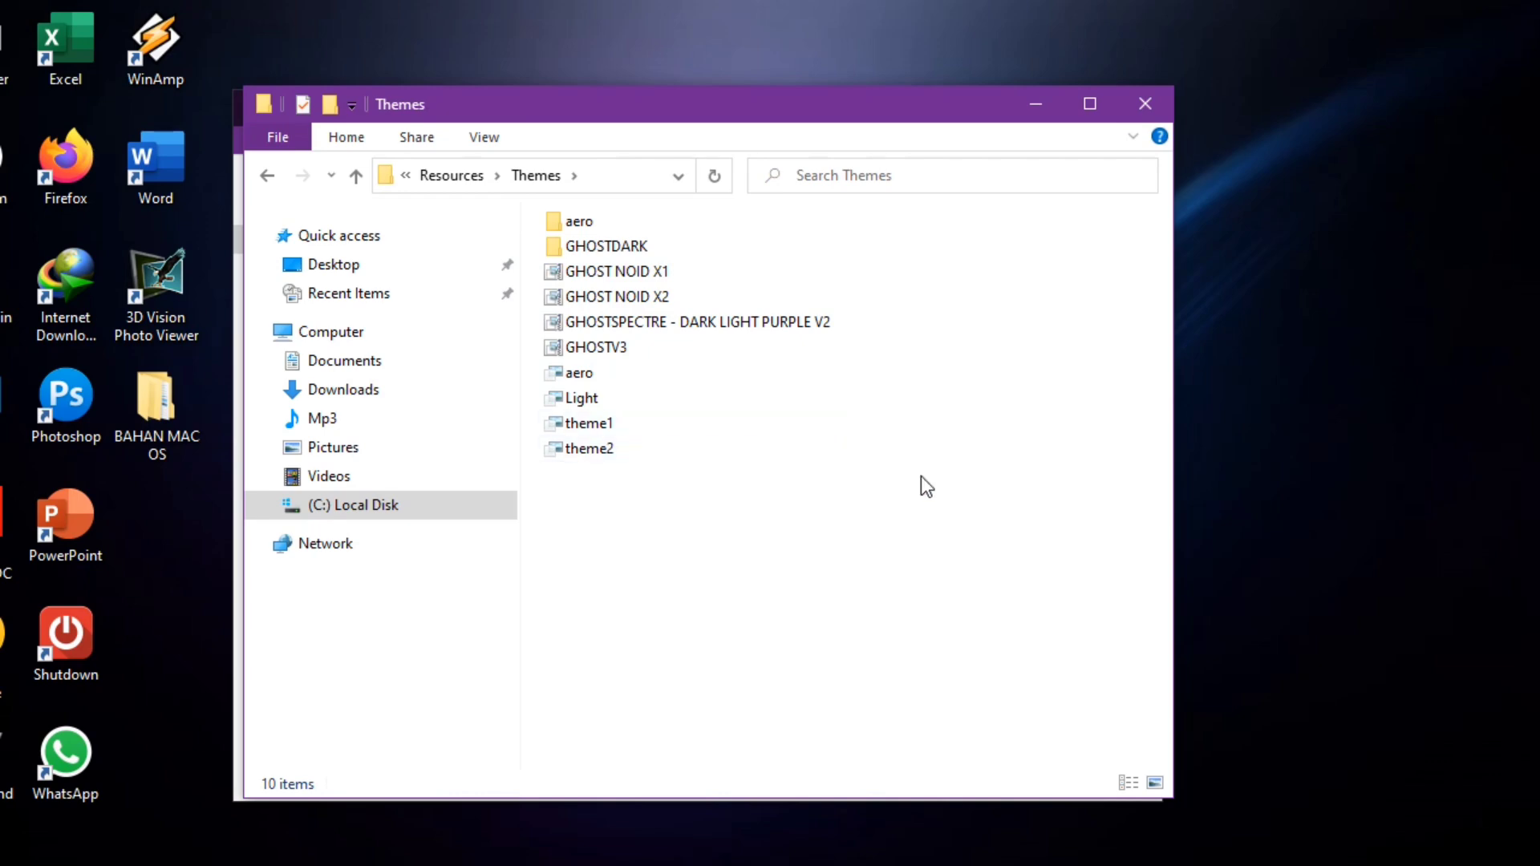
# - Paste the copied macOS themes into the Themes folder, granting administrator permission for all current items, and close both folder windows
pyautogui.rightClick(691, 518)
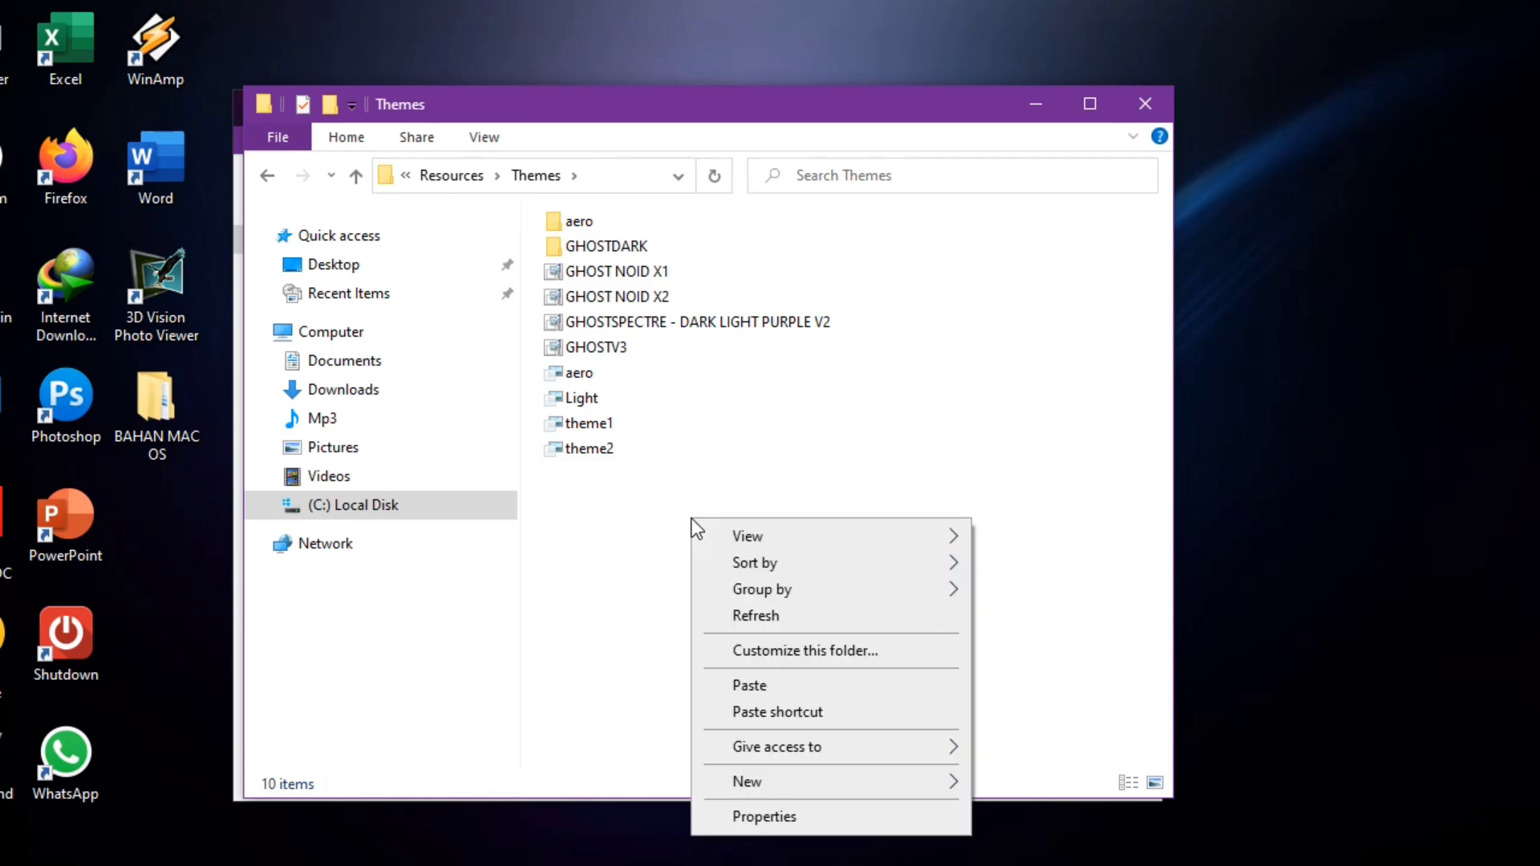
pyautogui.click(752, 646)
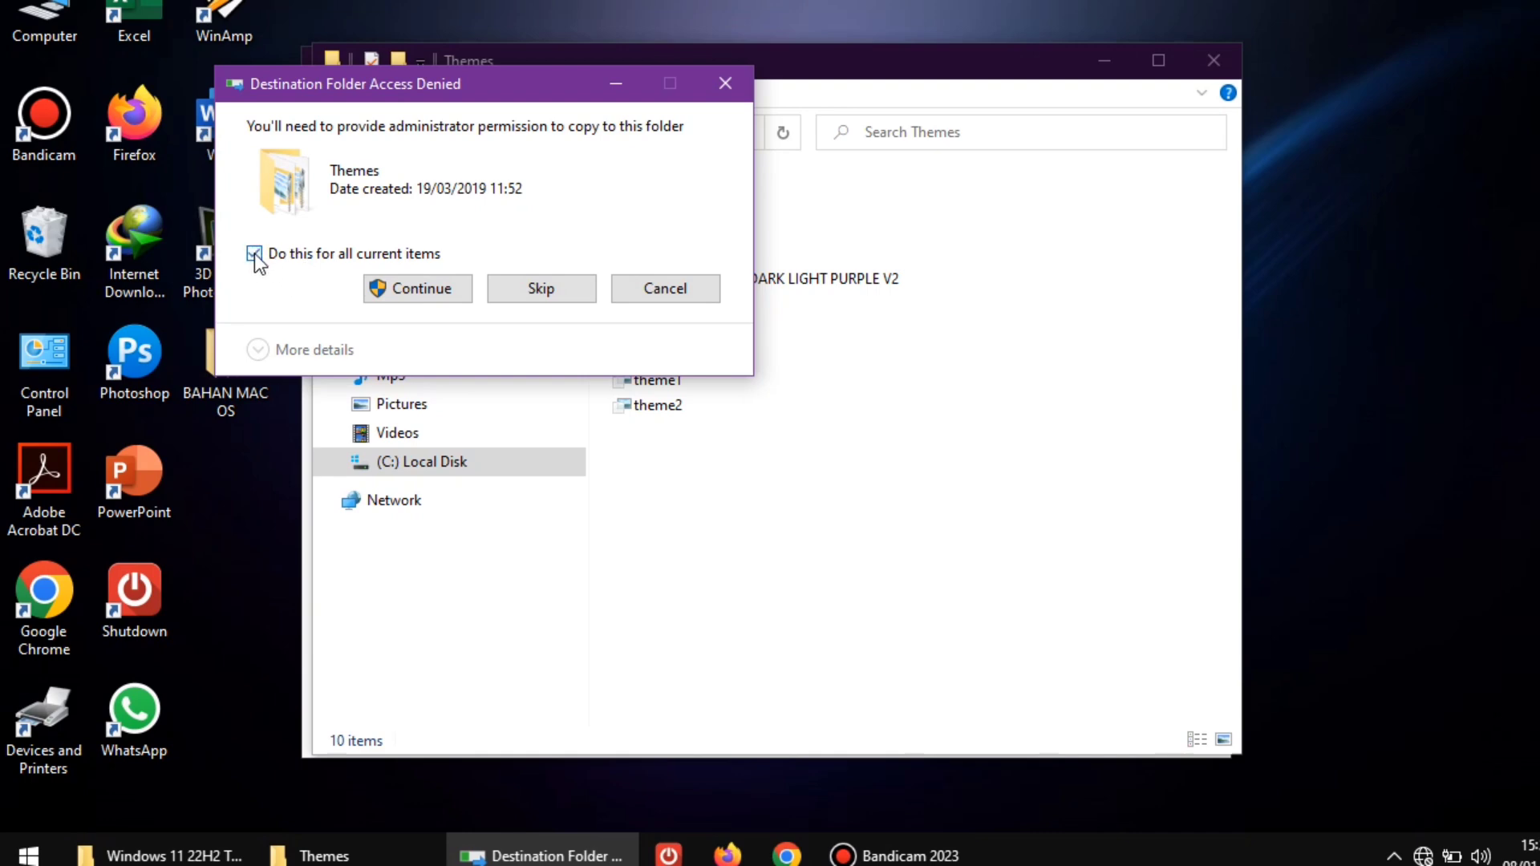
pyautogui.click(440, 295)
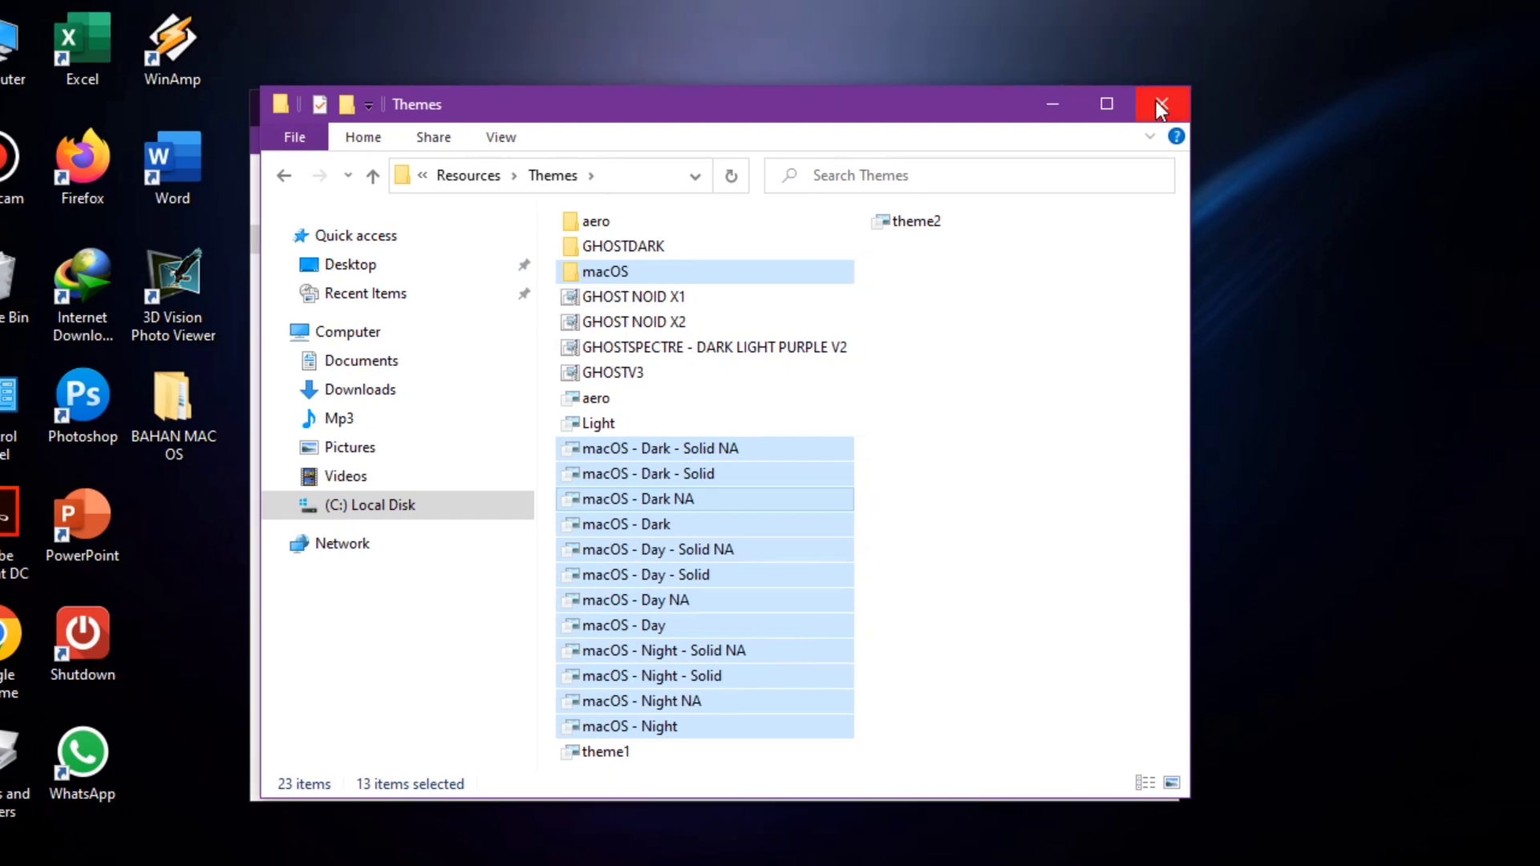
pyautogui.click(1152, 103)
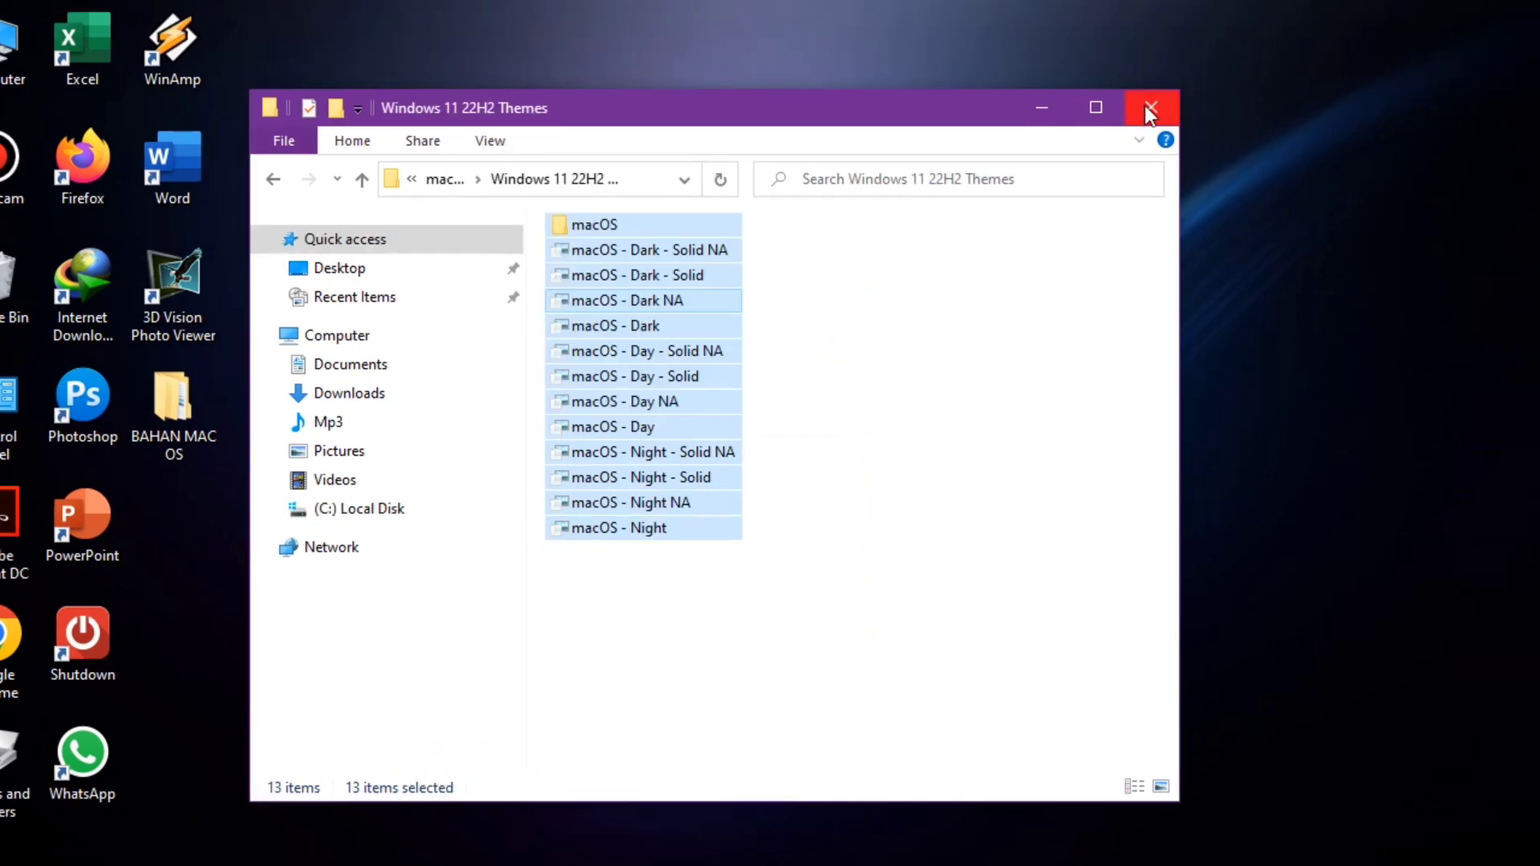
pyautogui.click(1144, 105)
# - Apply the macOS - Dark Solid NA theme in the desktop's personalization settings and close Settings
pyautogui.rightClick(287, 206)
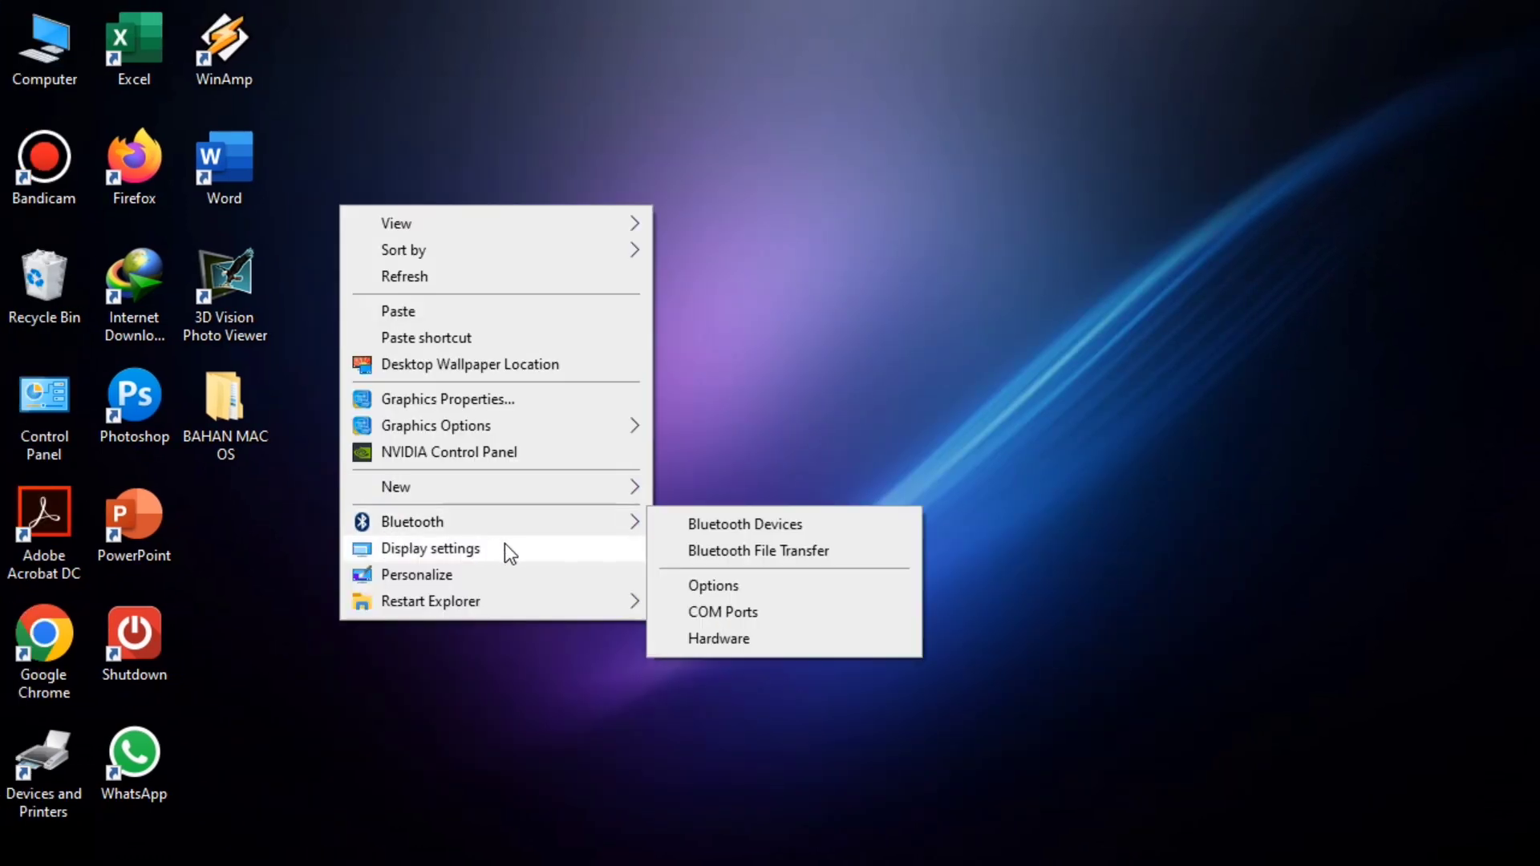
pyautogui.click(429, 582)
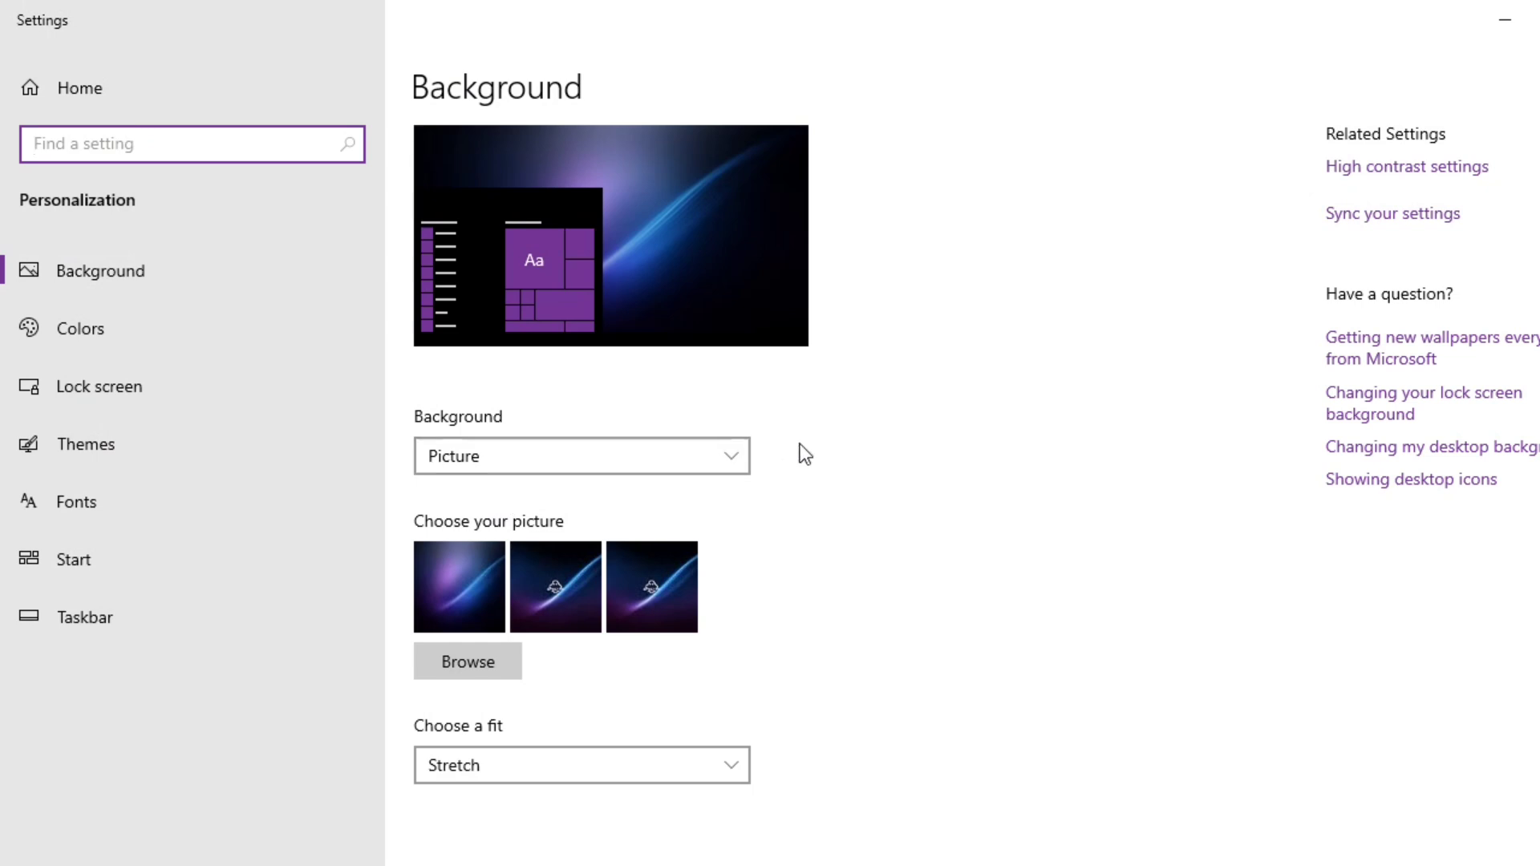
pyautogui.click(132, 444)
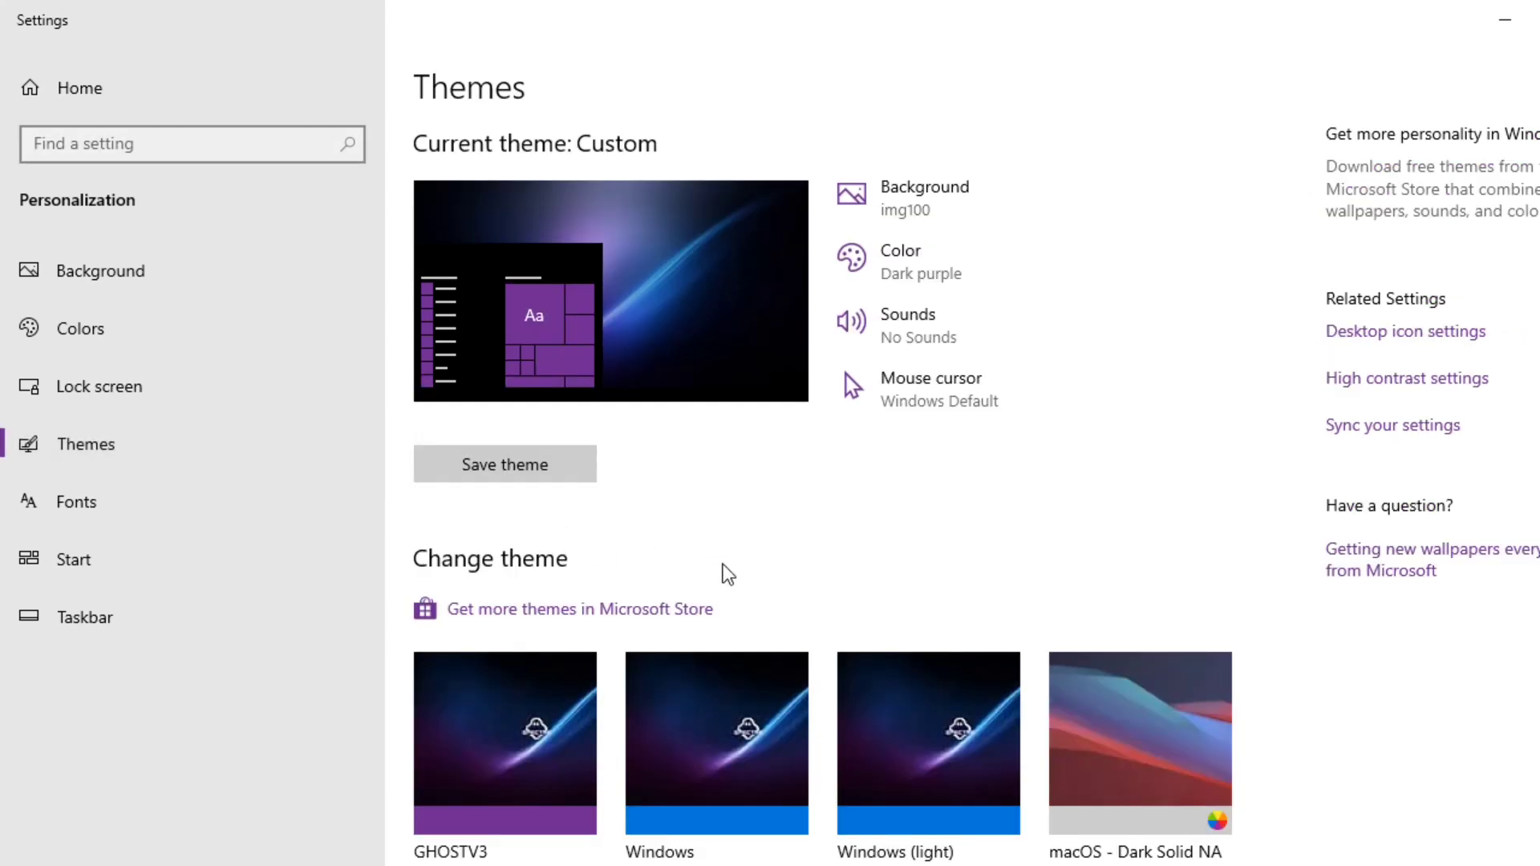
pyautogui.moveTo(1532, 277); pyautogui.dragTo(1520, 458)
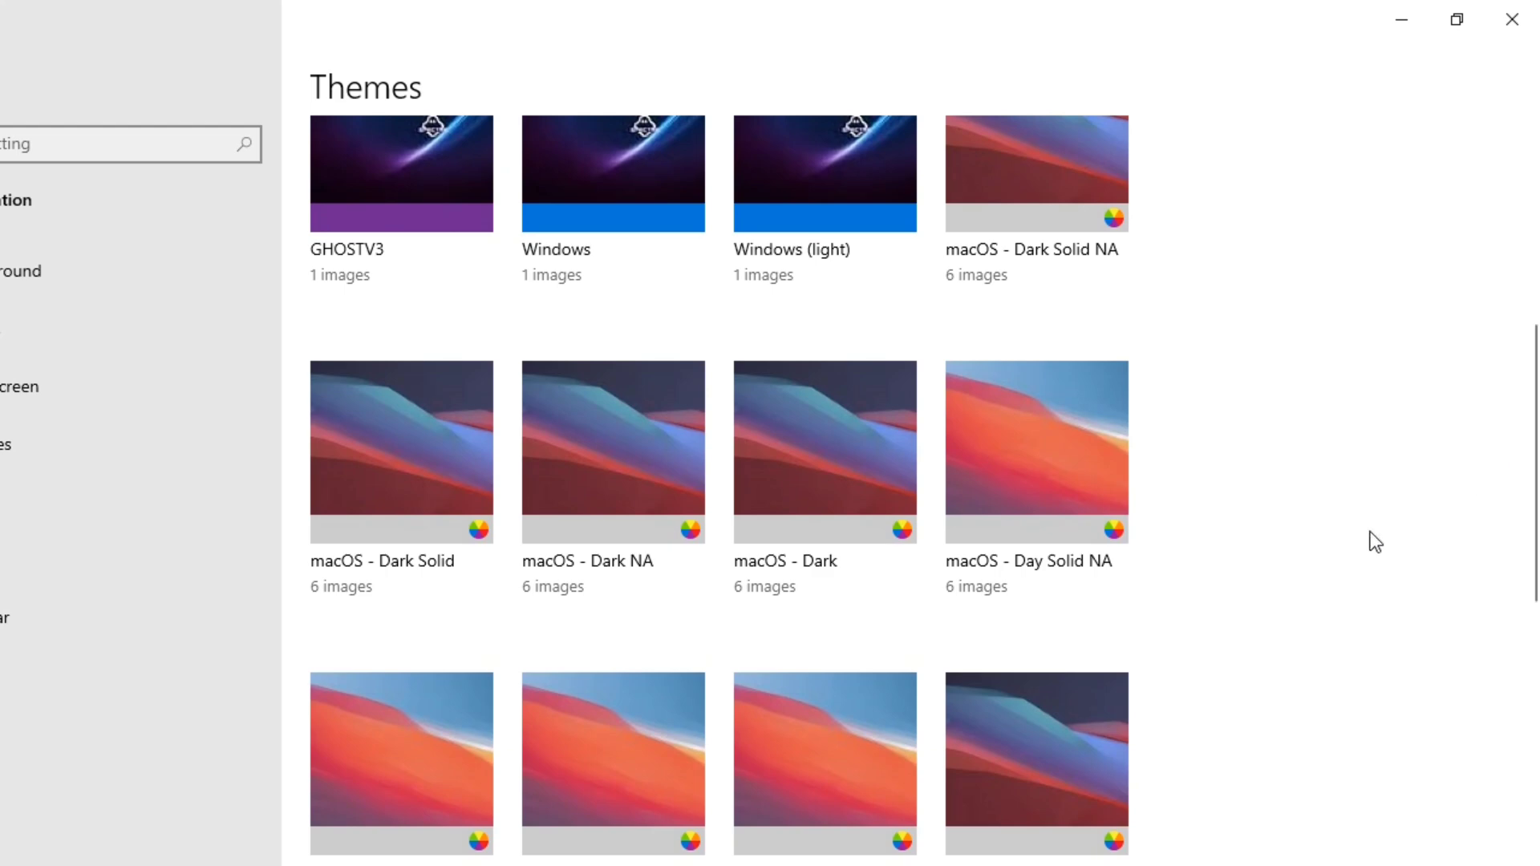
pyautogui.moveTo(1534, 437); pyautogui.dragTo(1538, 399)
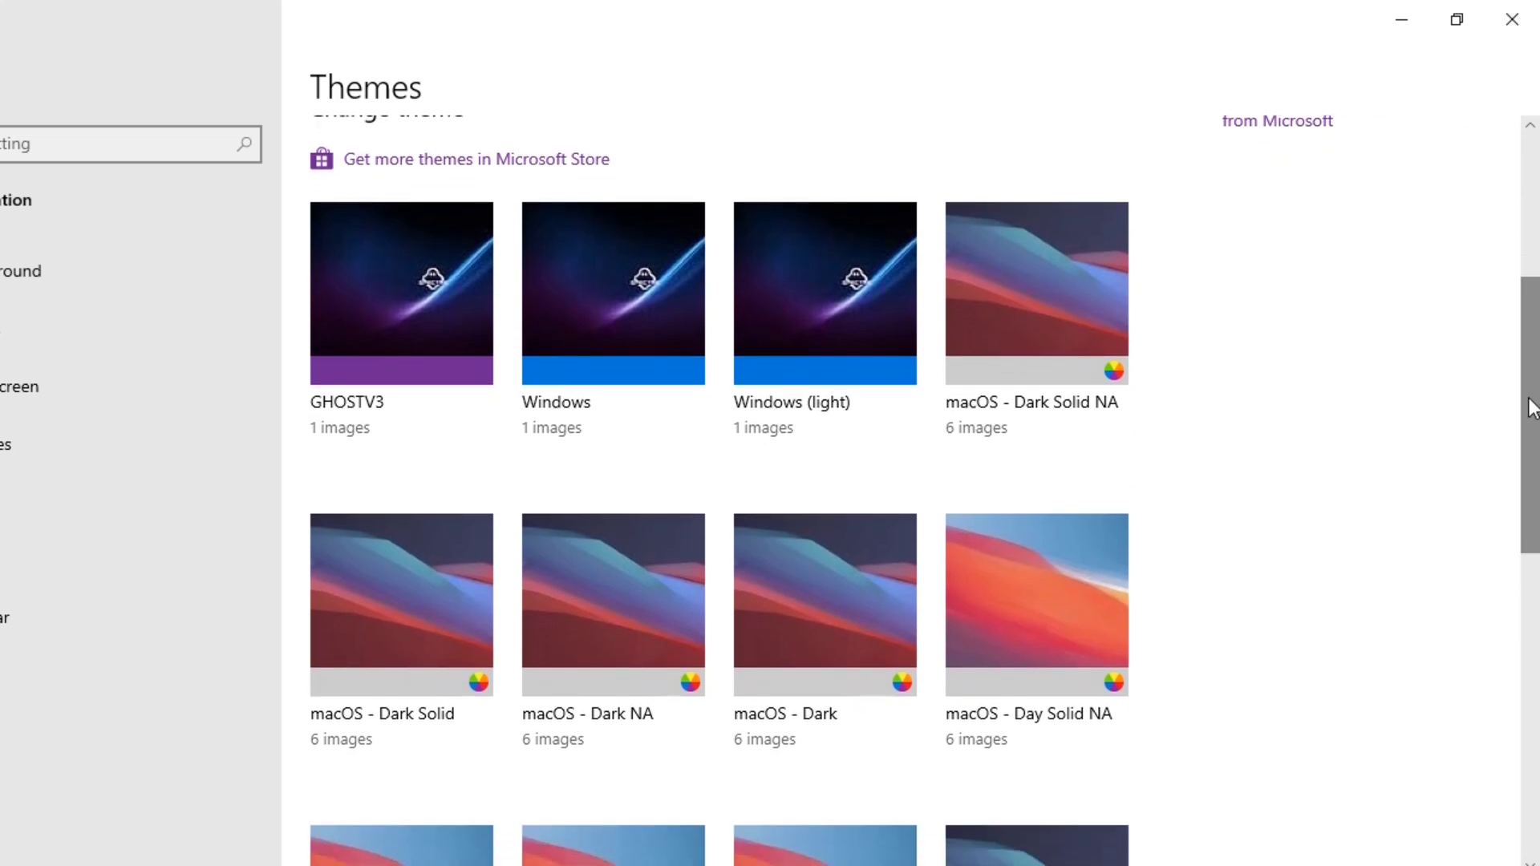
pyautogui.click(1067, 329)
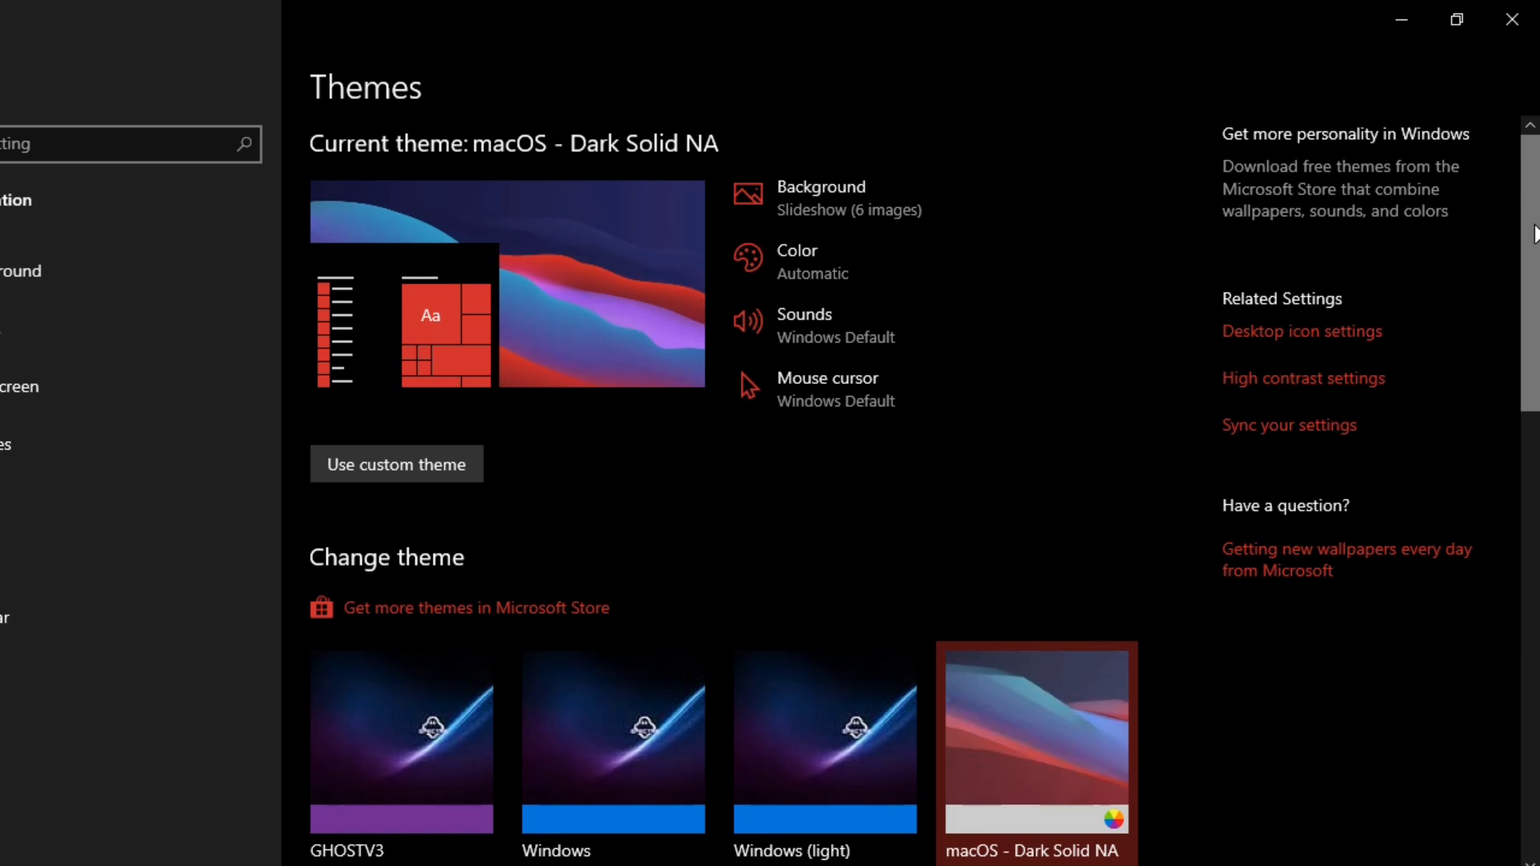
pyautogui.click(1511, 20)
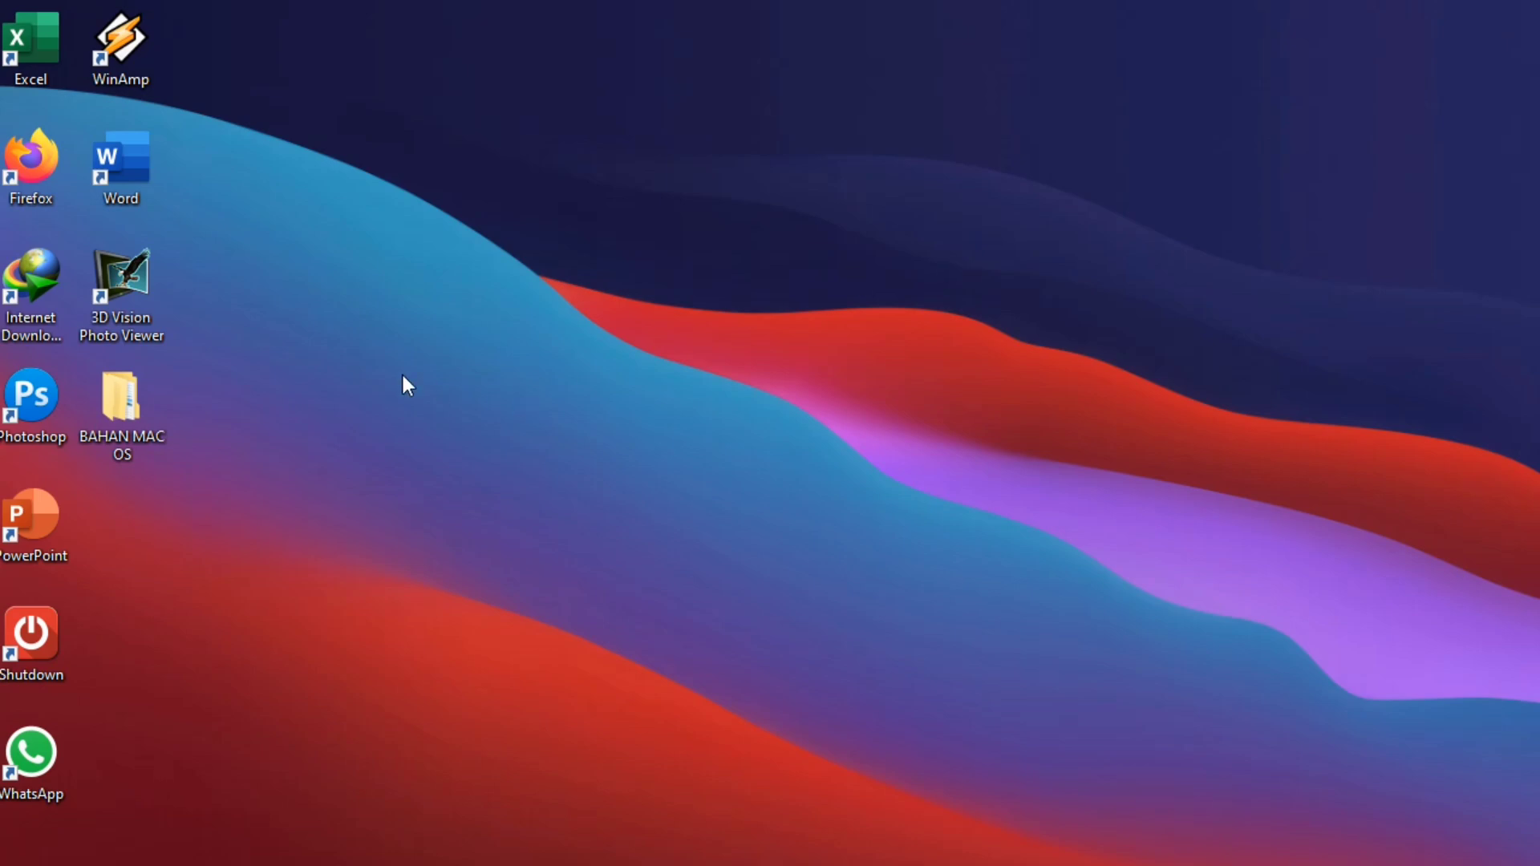
# - Open the Computer window to check how the new theme looks, and return to the desktop
pyautogui.rightClick(384, 407)
pyautogui.click(439, 474)
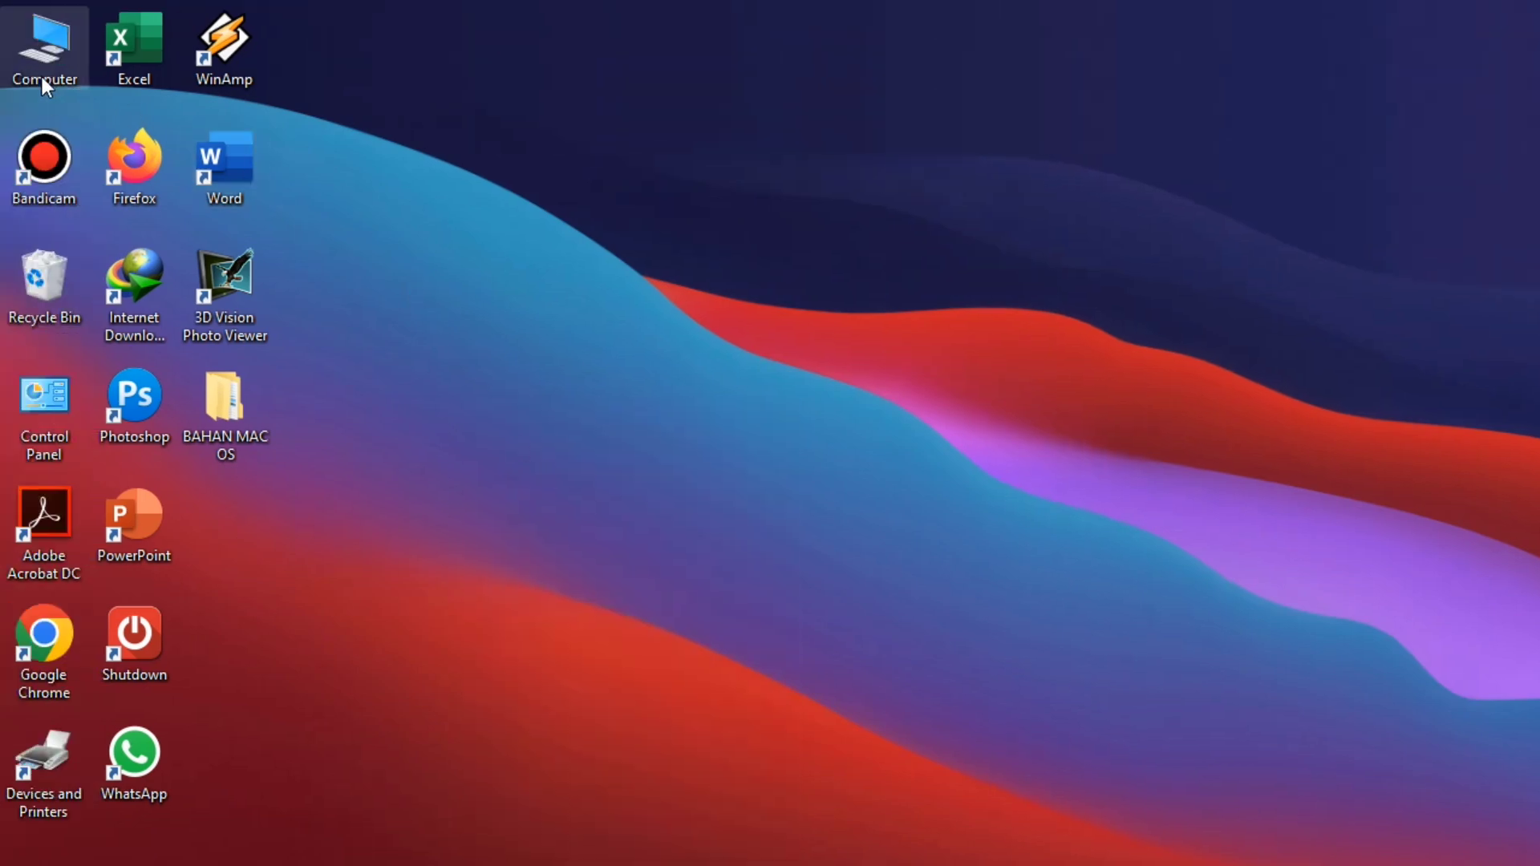
pyautogui.doubleClick(44, 60)
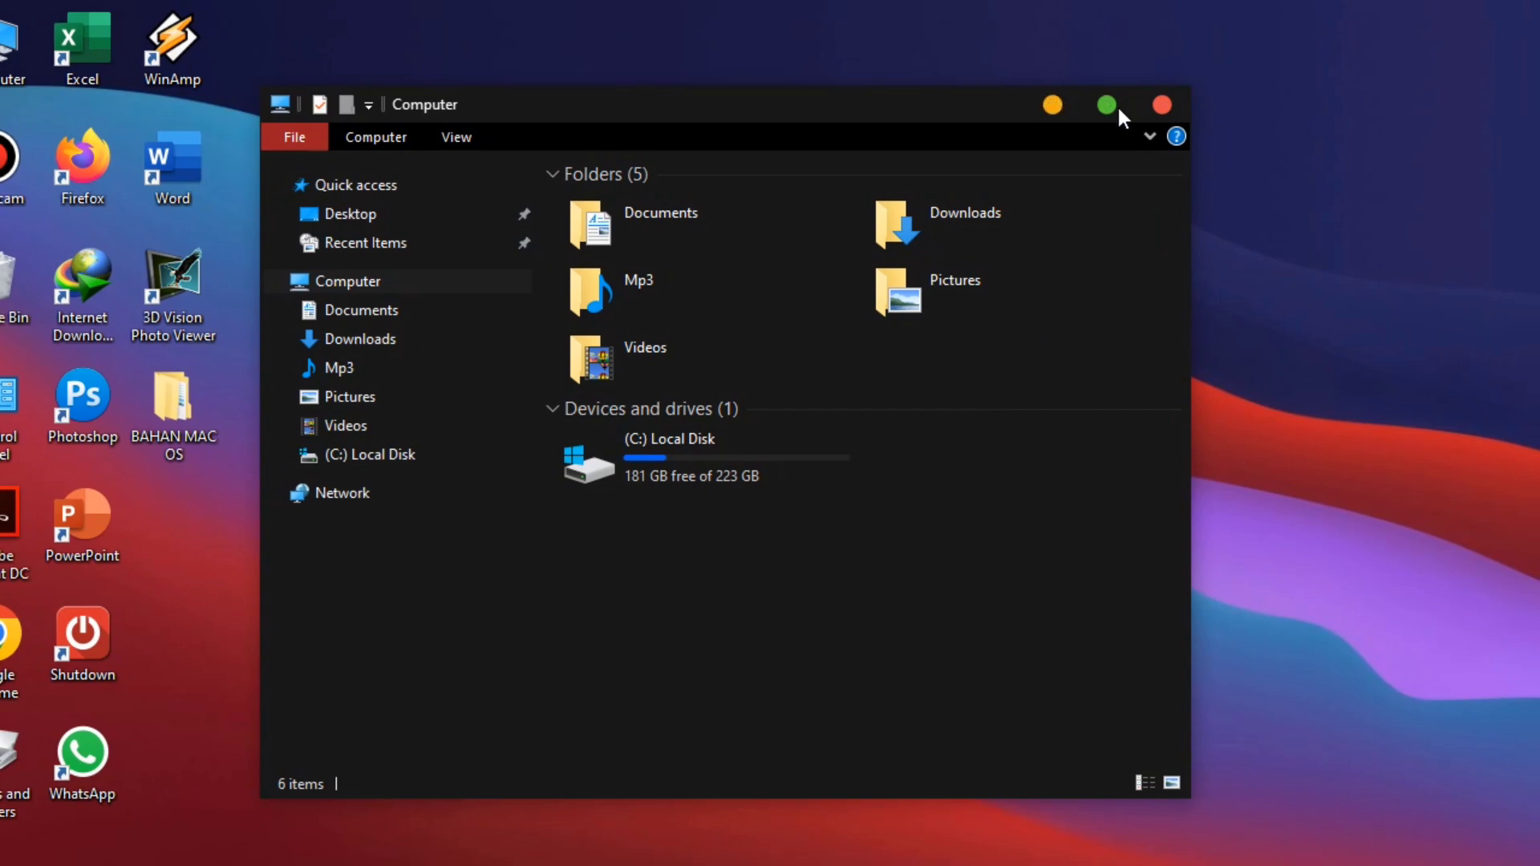
pyautogui.click(1060, 97)
pyautogui.rightClick(346, 475)
pyautogui.click(418, 89)
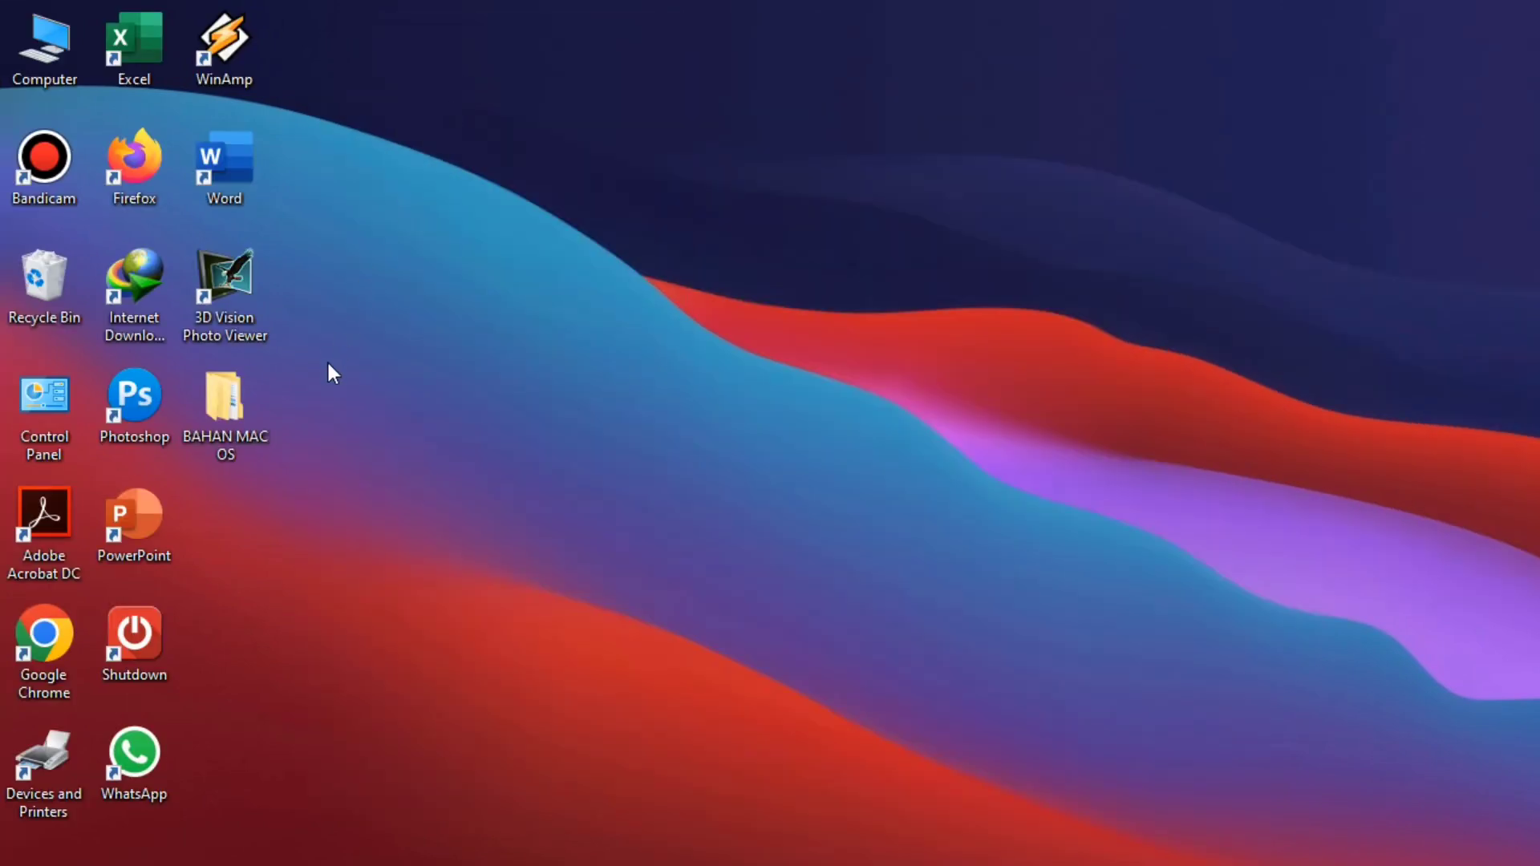
# - Copy the 04. Old New Explorer folder from the BAHAN MAC OS folder on the desktop
pyautogui.doubleClick(244, 413)
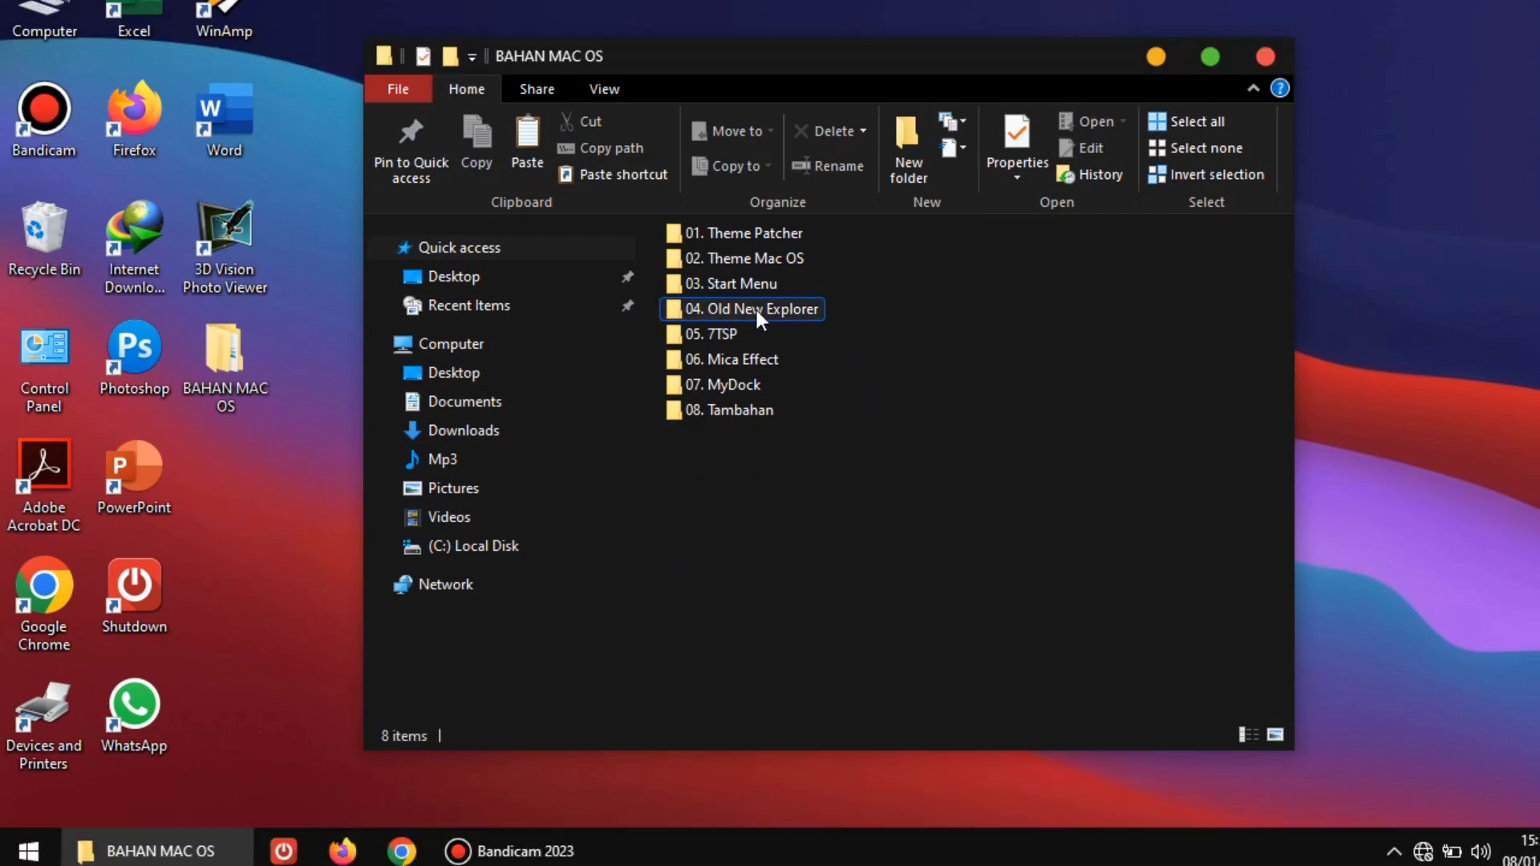
pyautogui.click(757, 311)
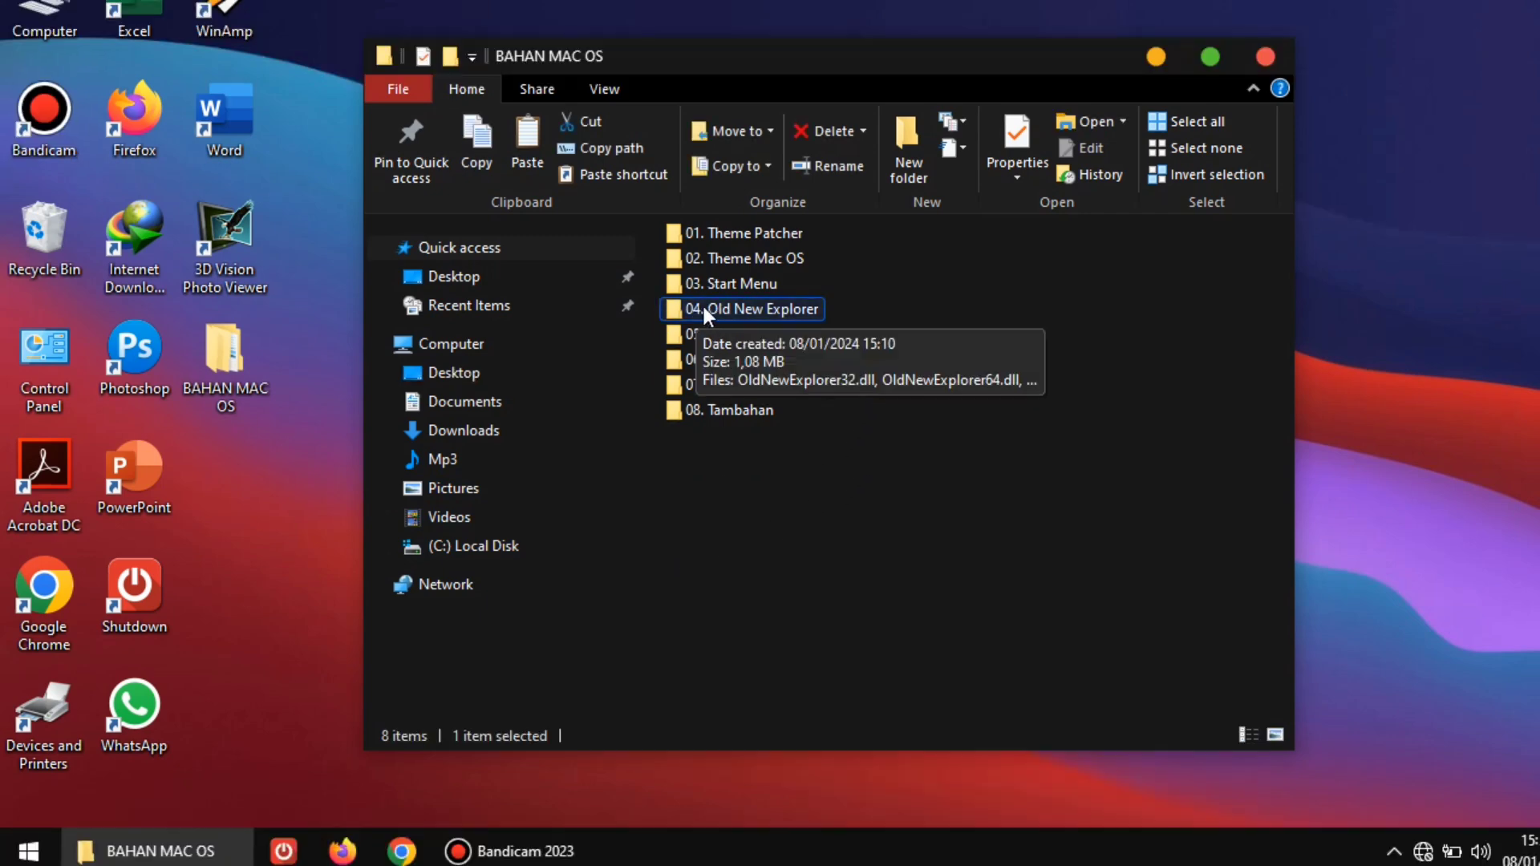
pyautogui.rightClick(754, 307)
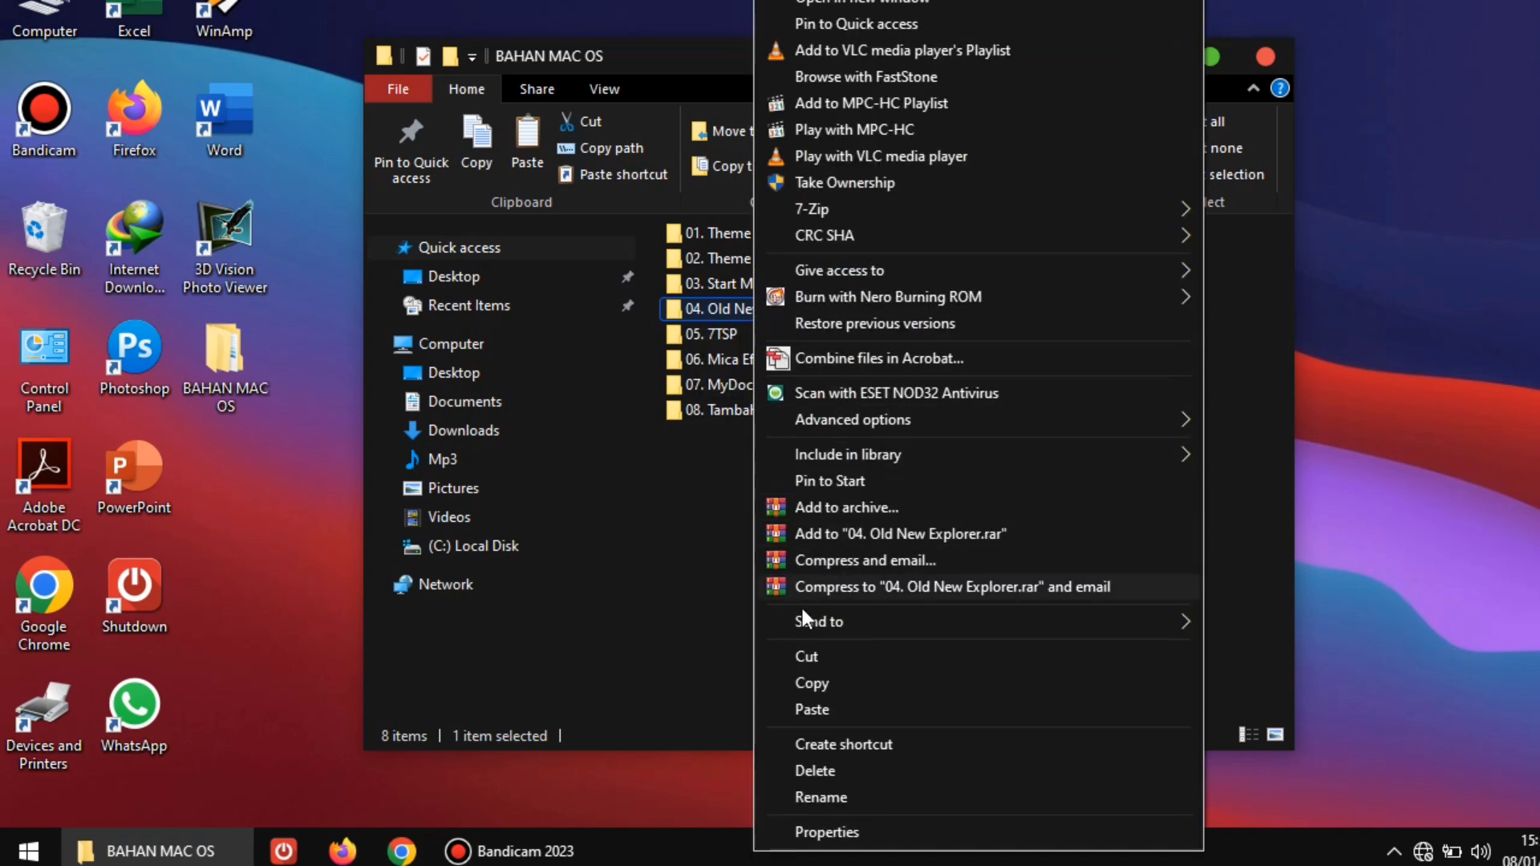
pyautogui.click(820, 675)
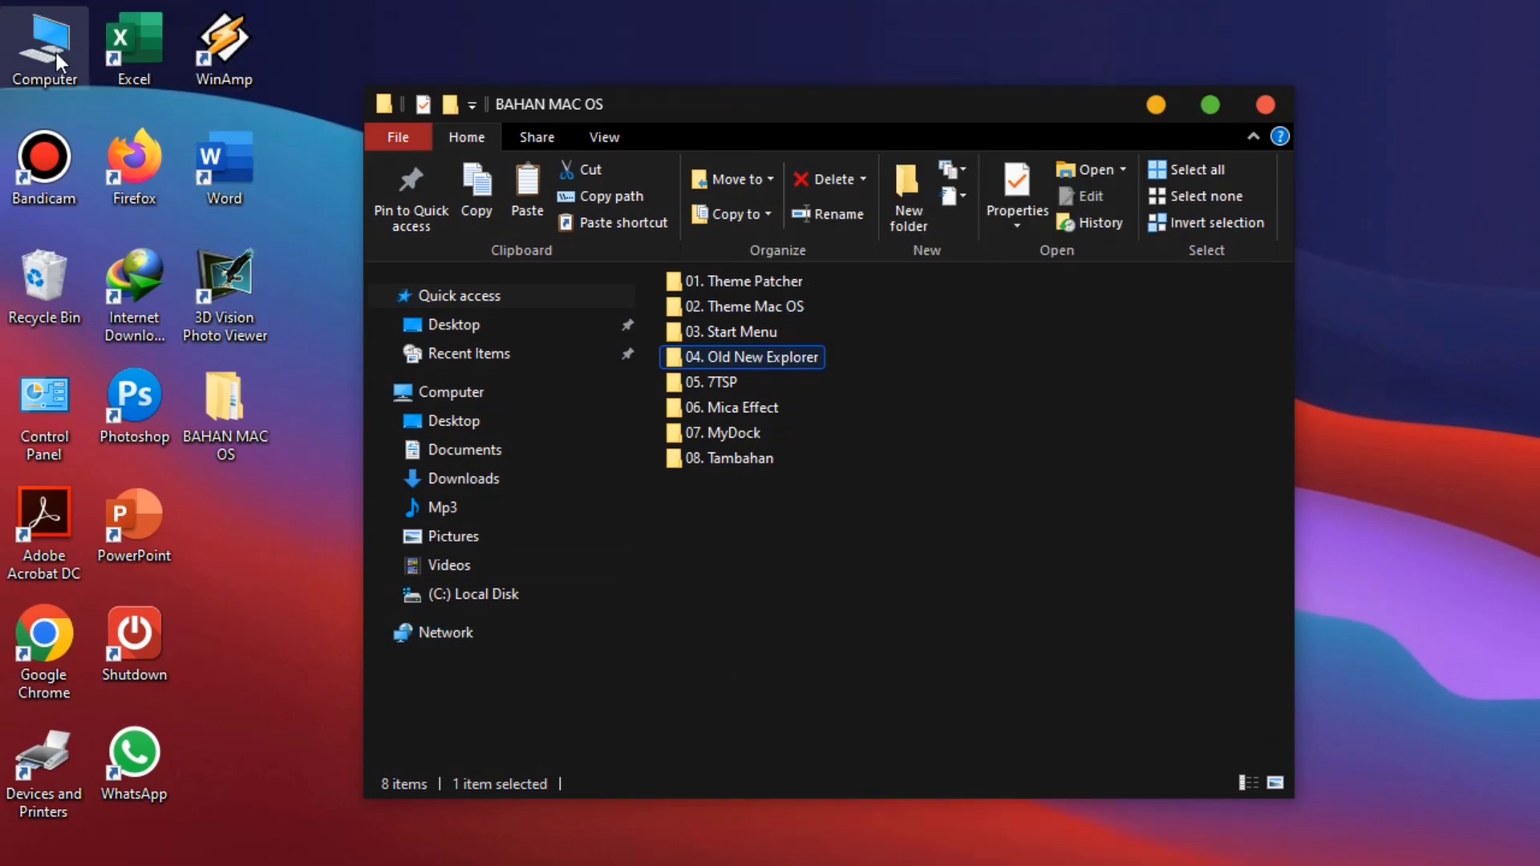
# - Paste the copied 04. Old New Explorer folder into Documents
pyautogui.doubleClick(53, 4)
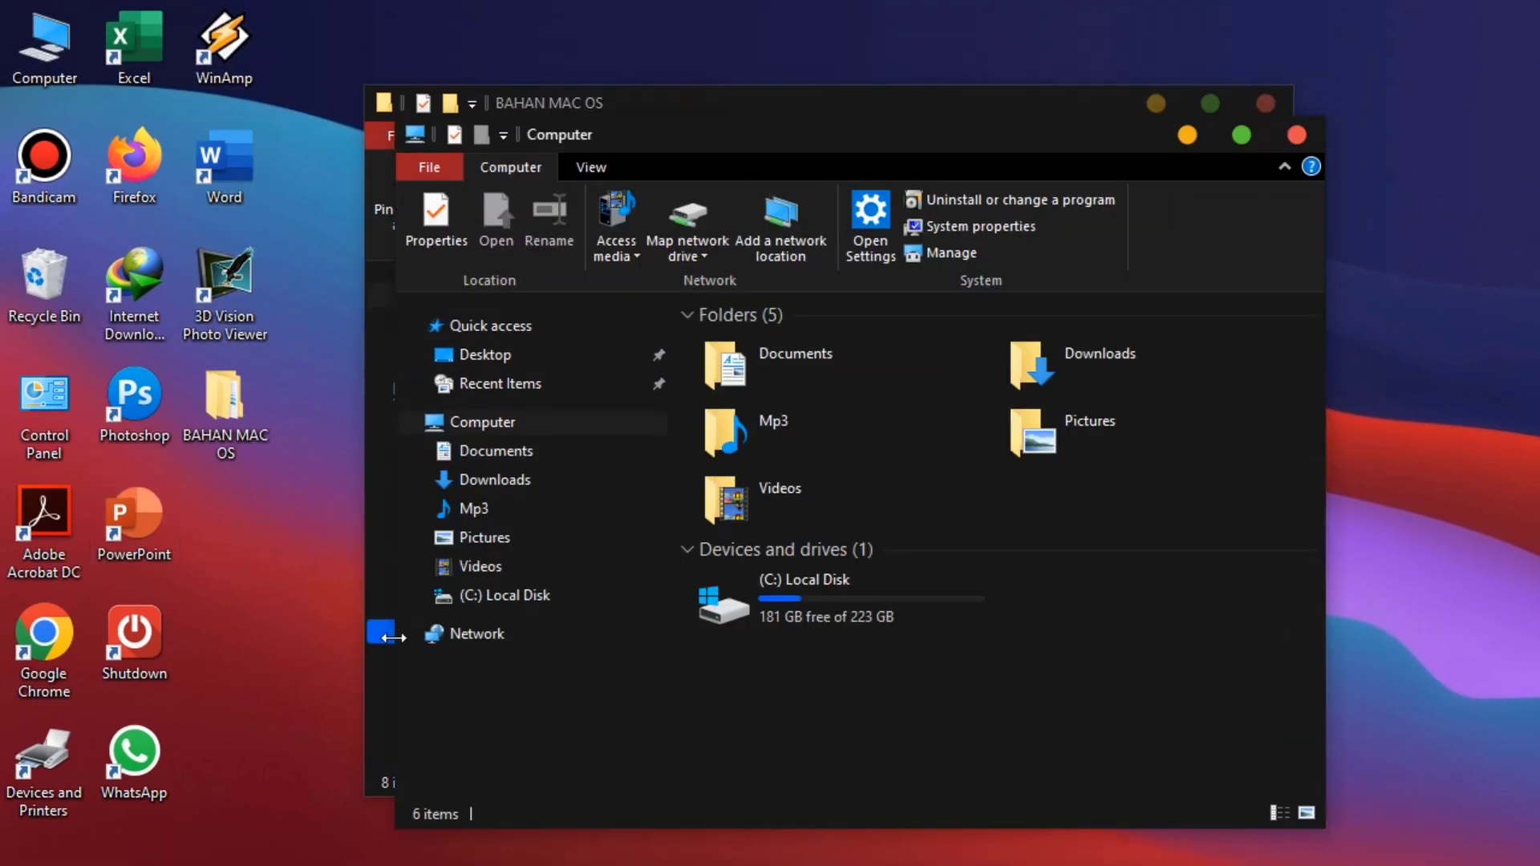
pyautogui.click(524, 454)
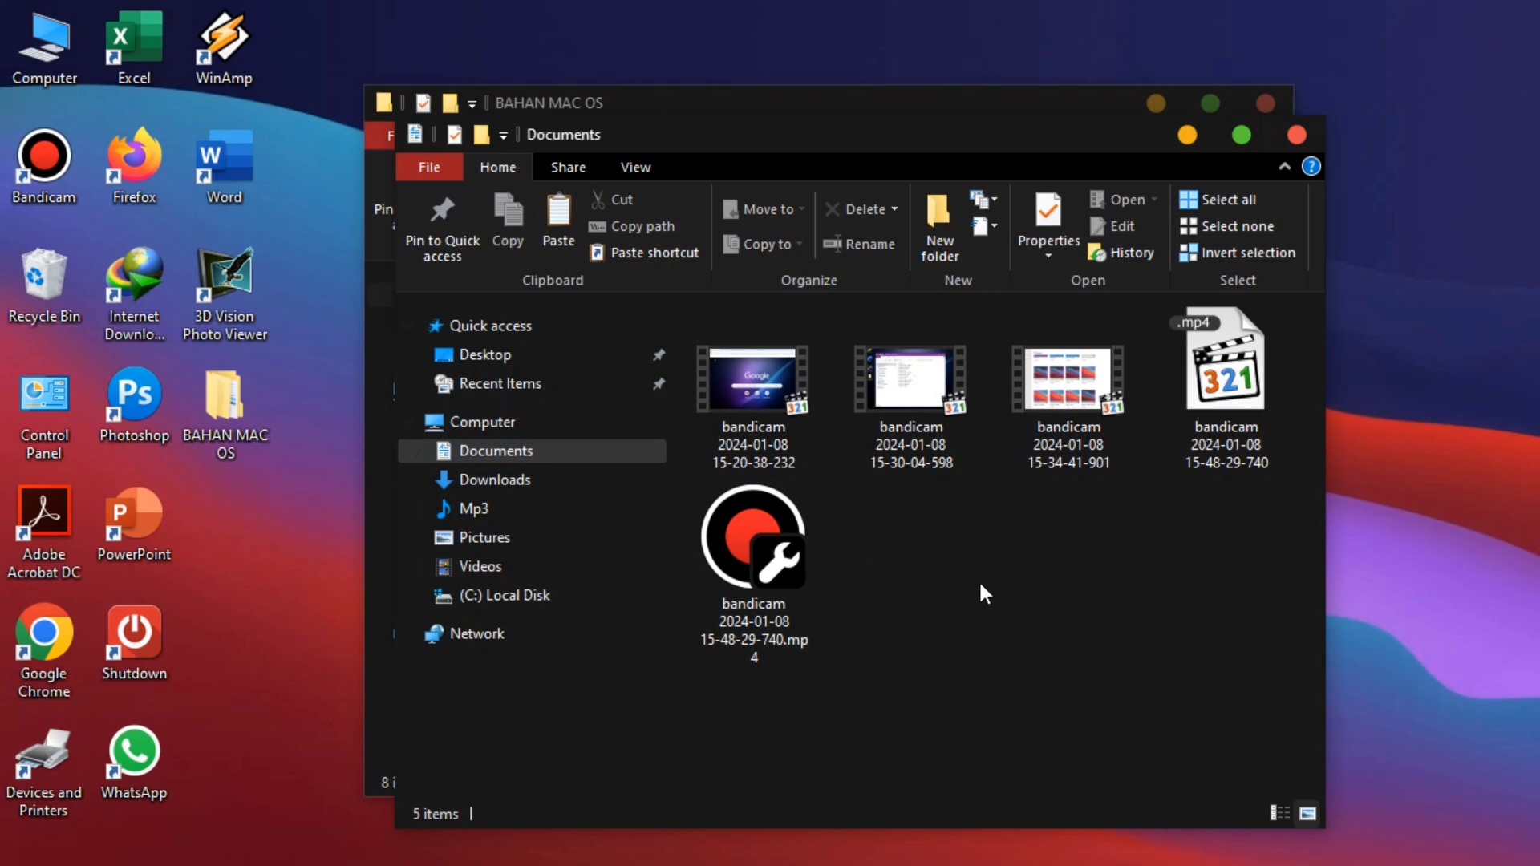
pyautogui.rightClick(907, 562)
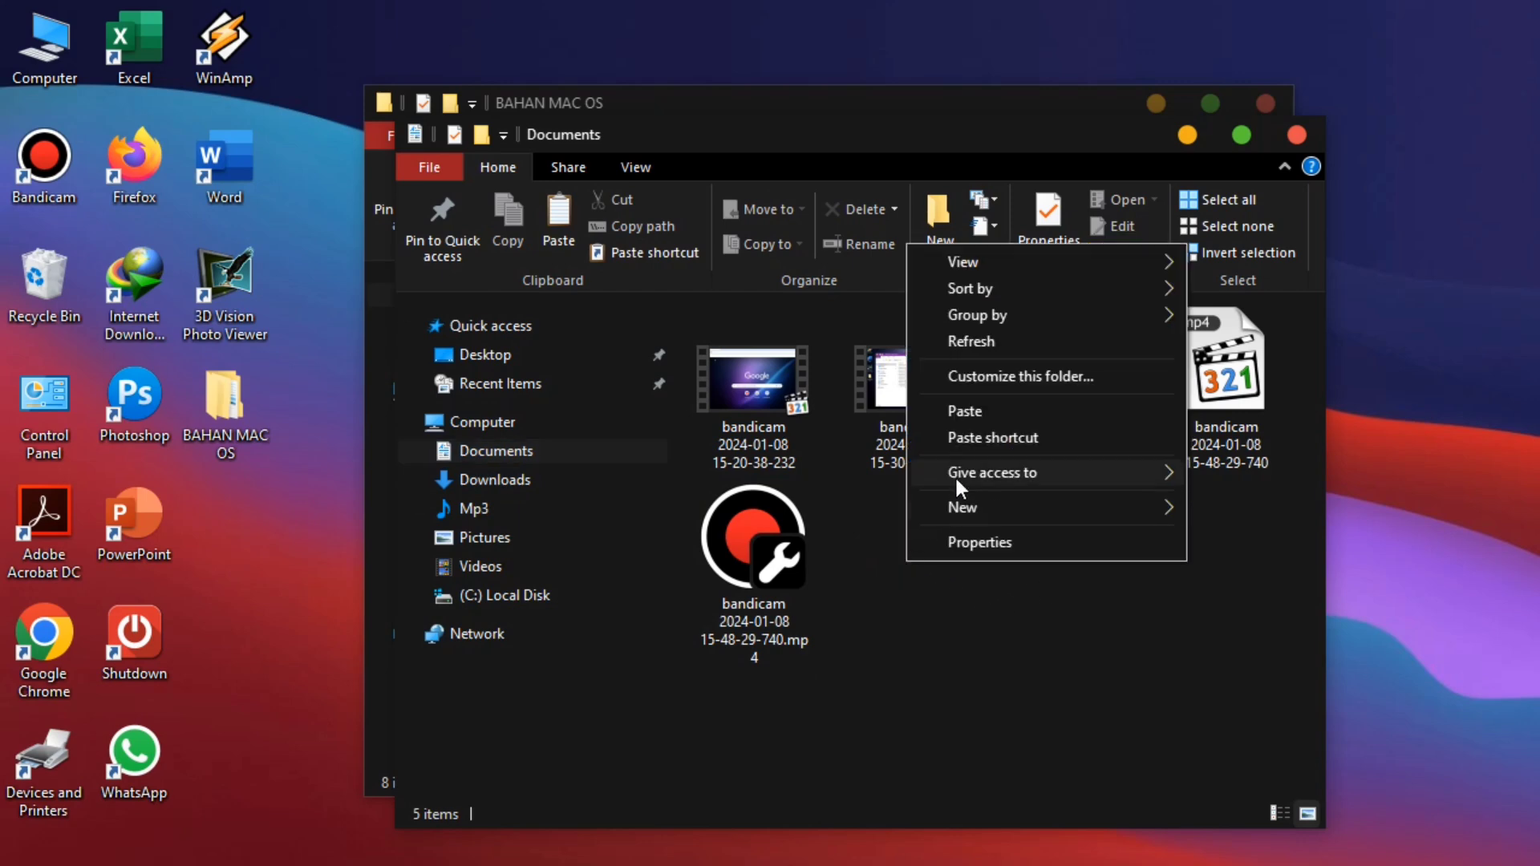
pyautogui.click(967, 412)
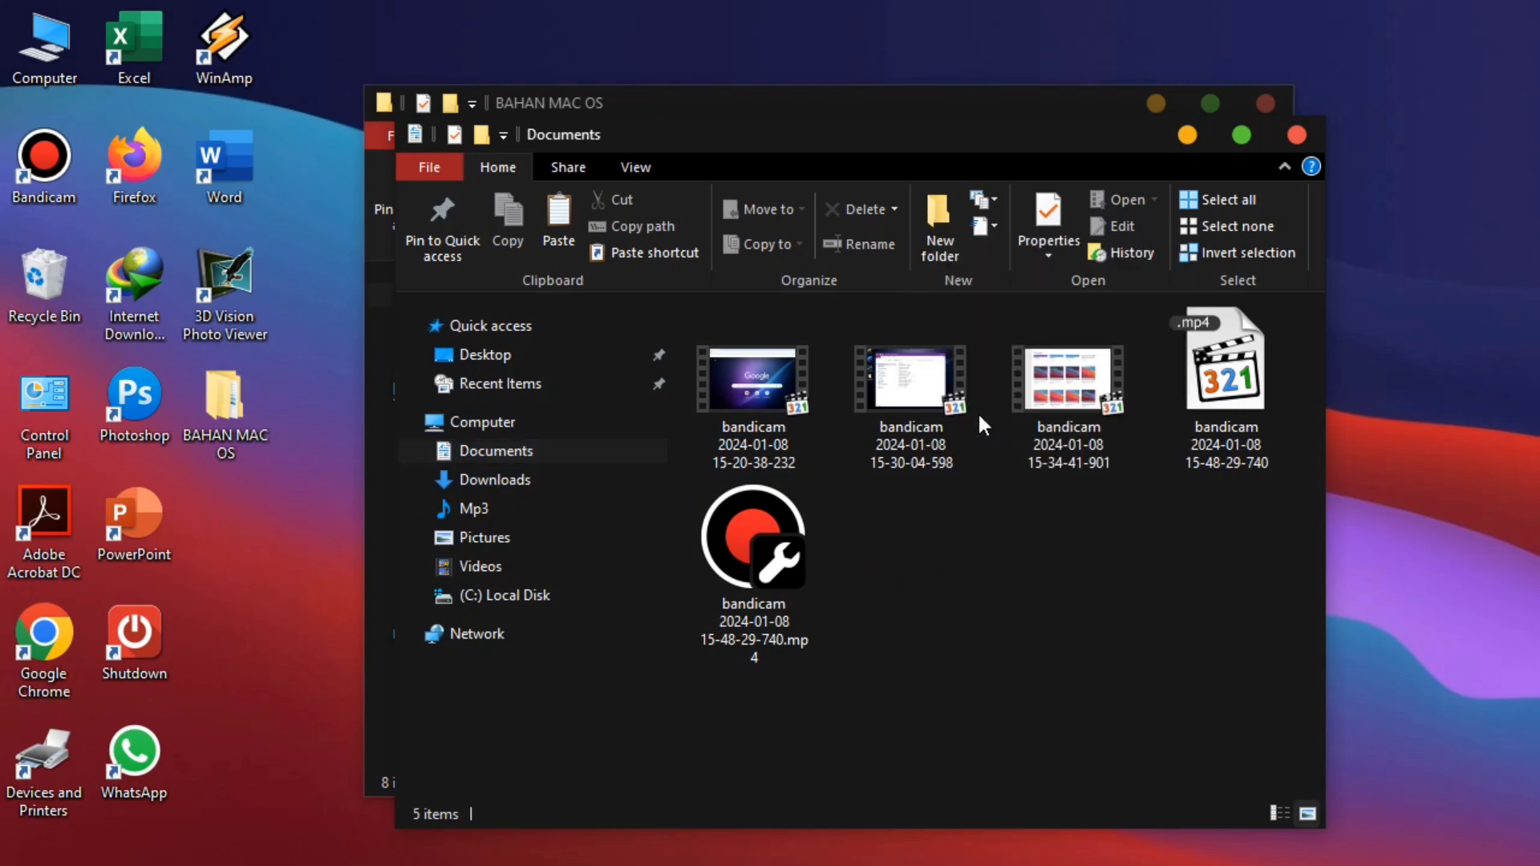
pyautogui.click(1075, 624)
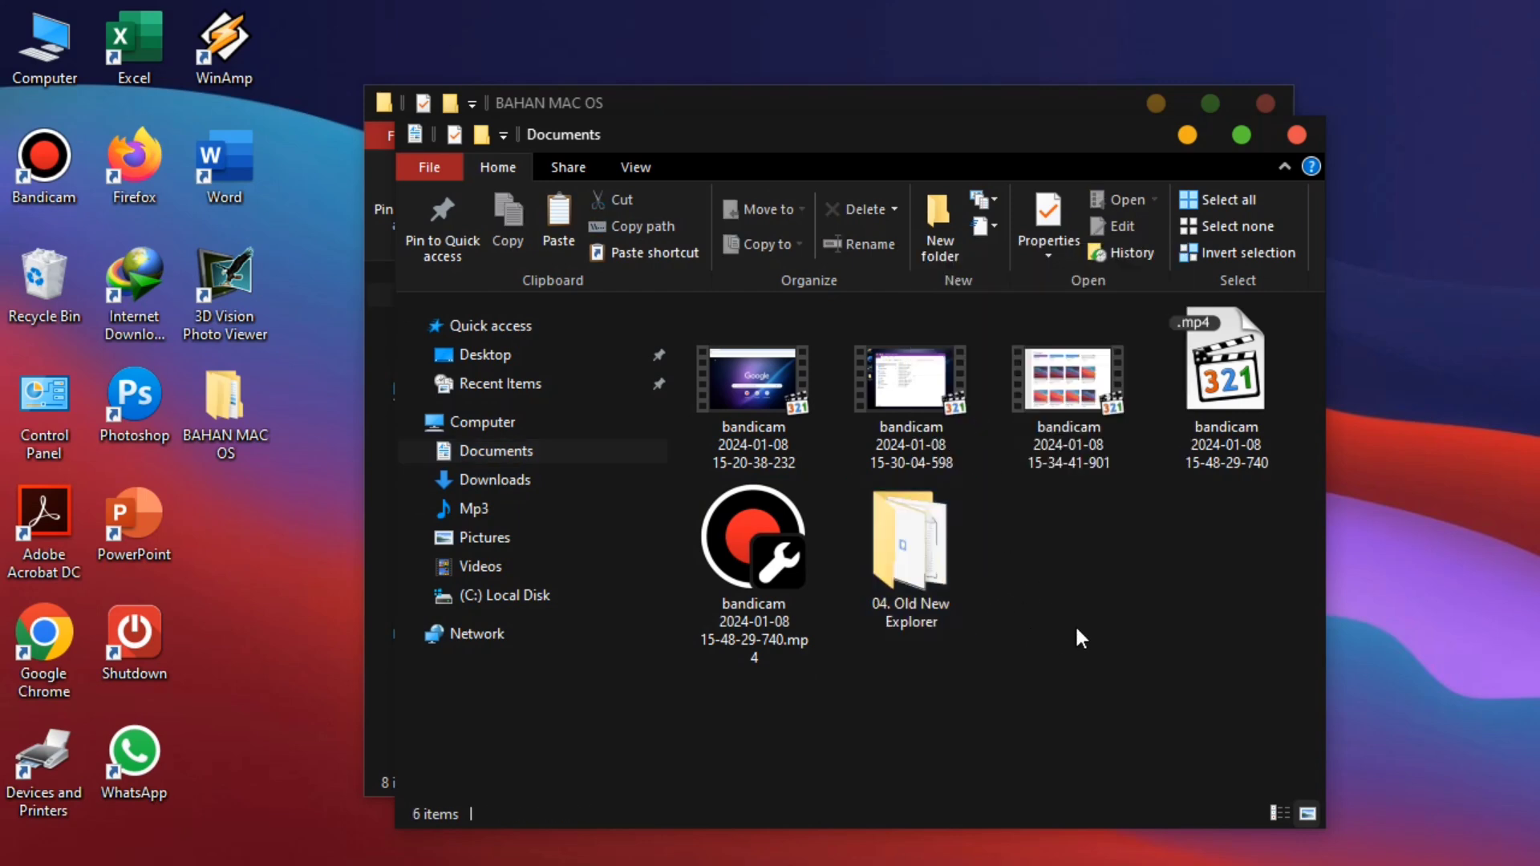
# - Run OldNewExplorerCfg from the 04. Old New Explorer folder in Documents
pyautogui.click(937, 557)
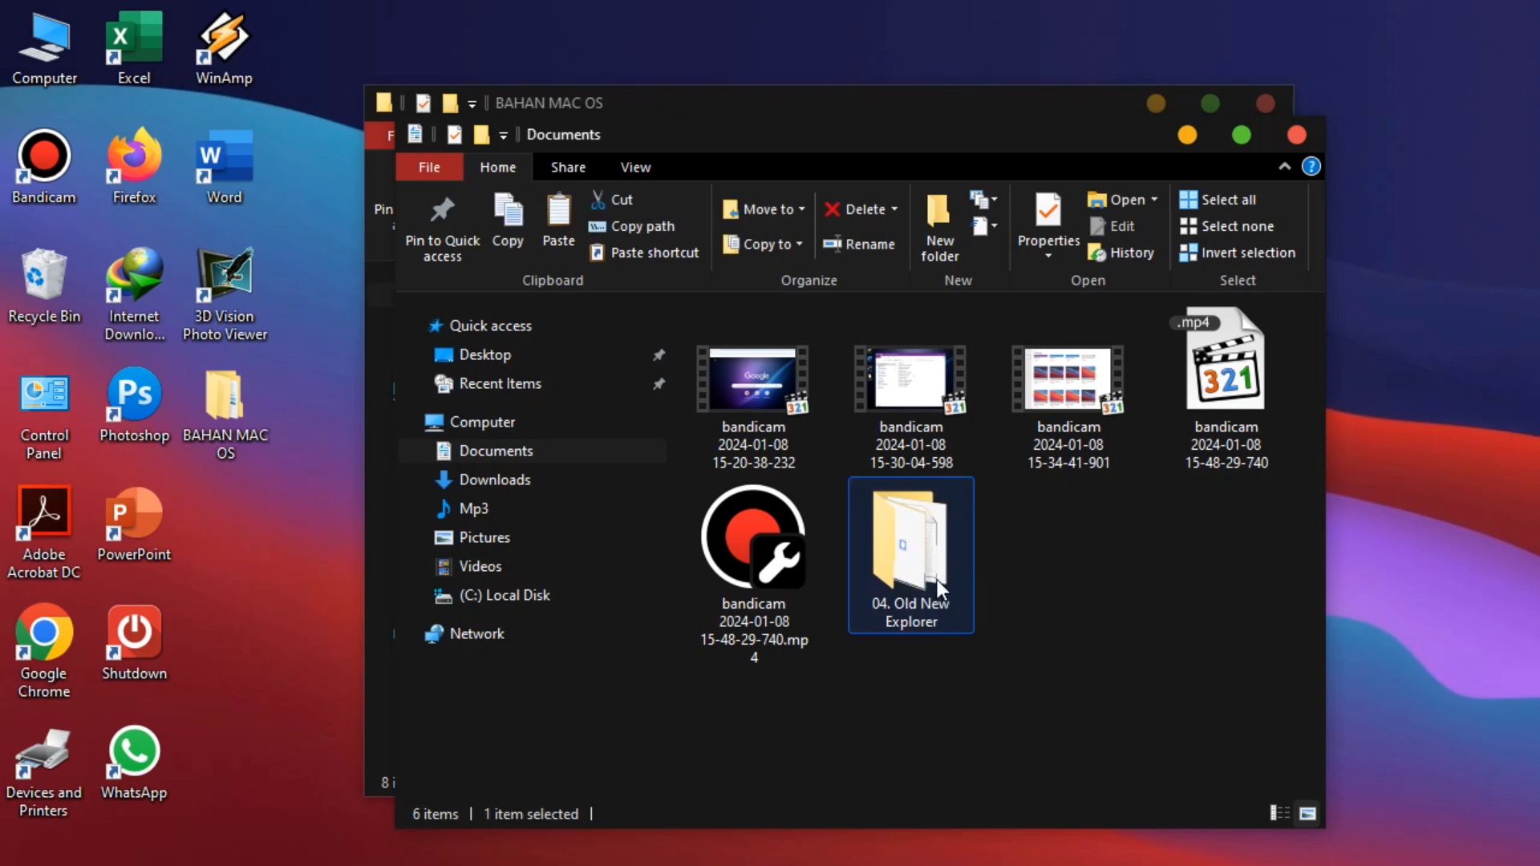
pyautogui.doubleClick(952, 553)
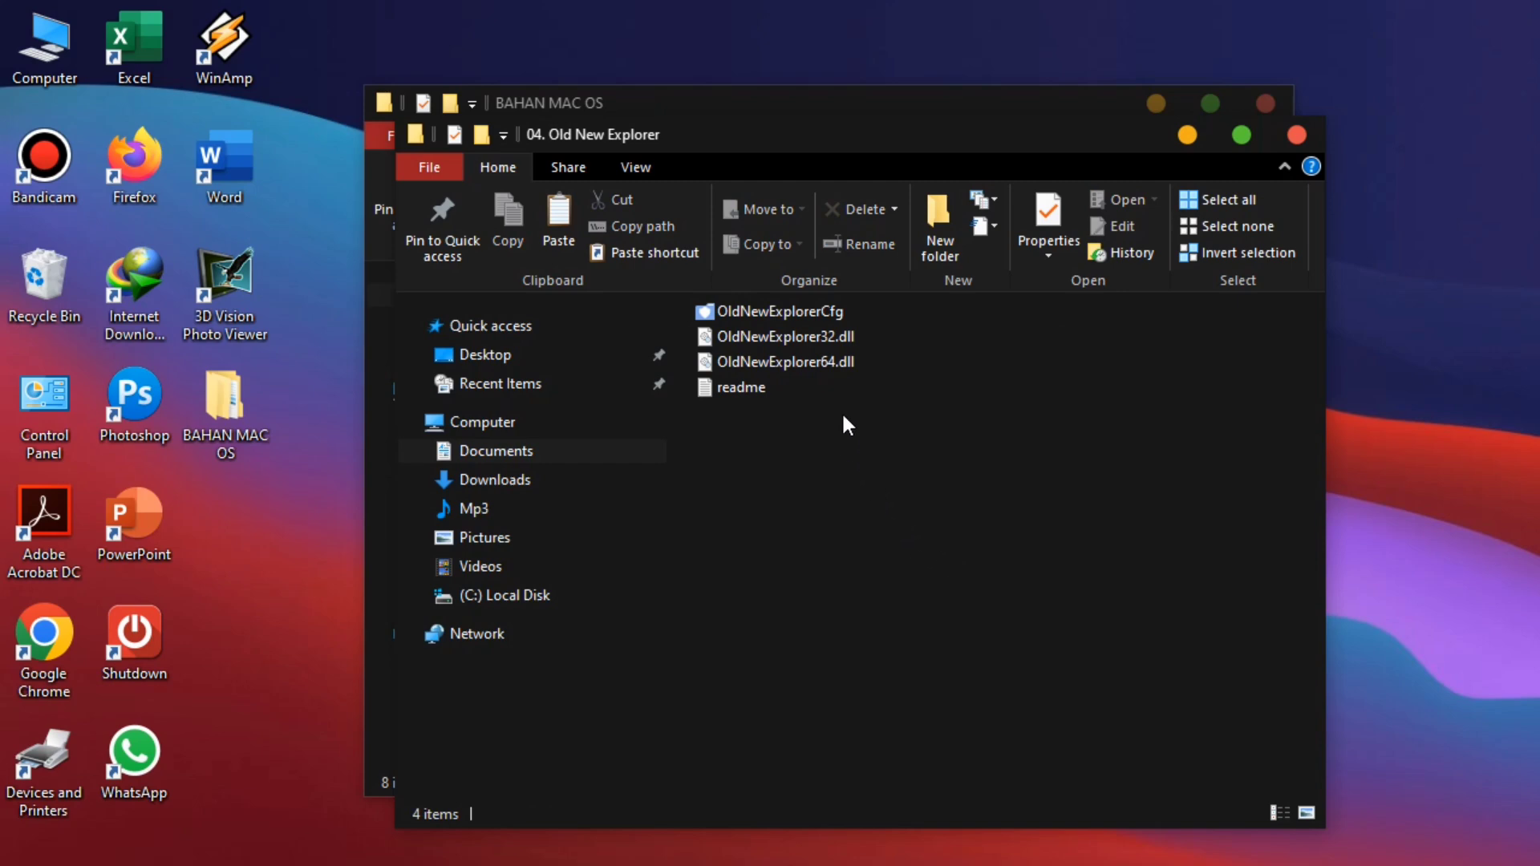
pyautogui.click(839, 318)
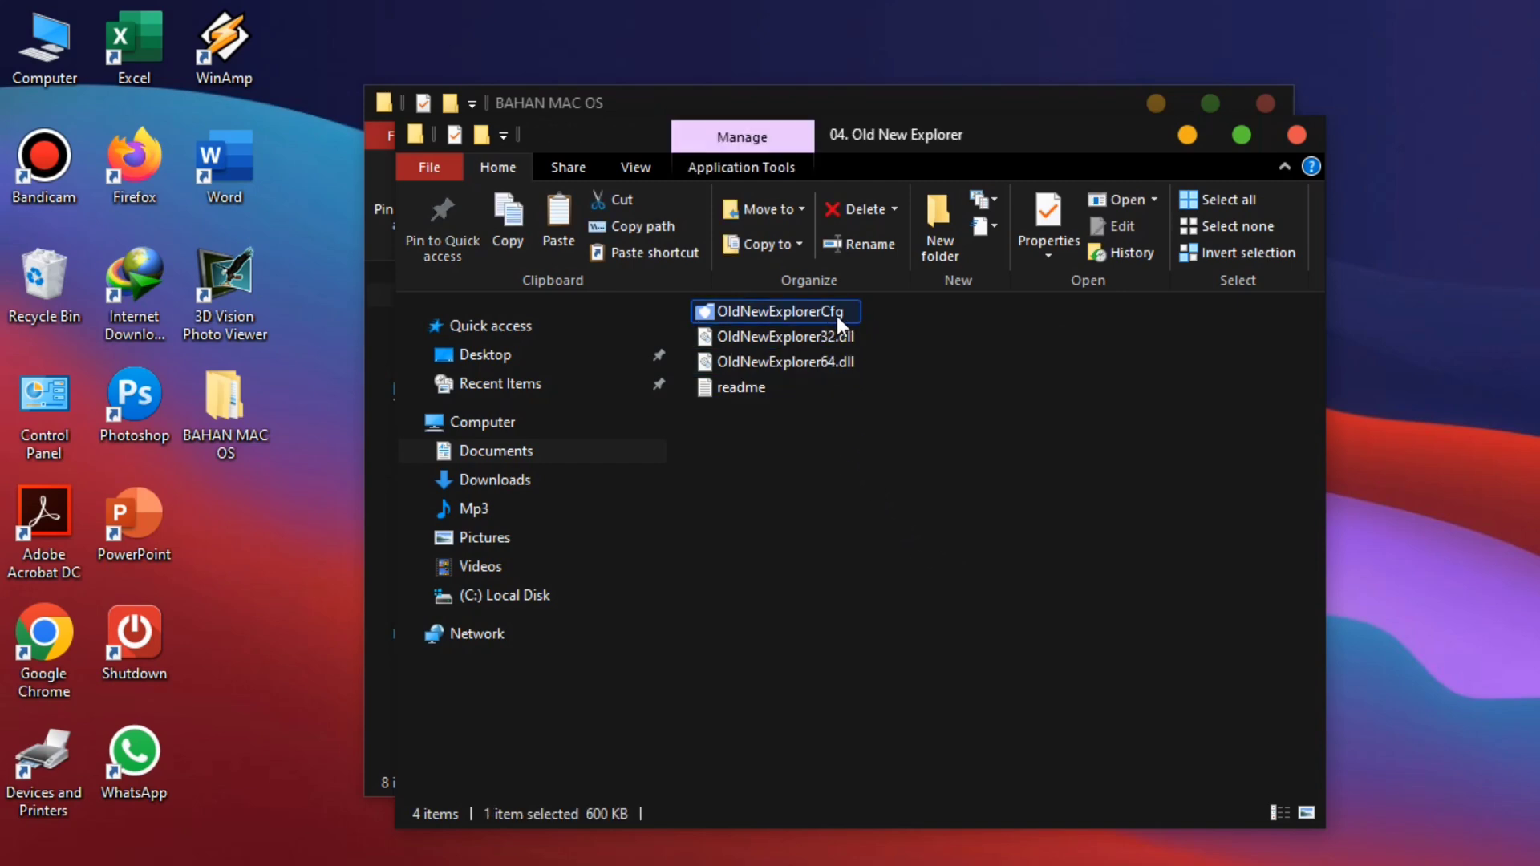
pyautogui.doubleClick(804, 312)
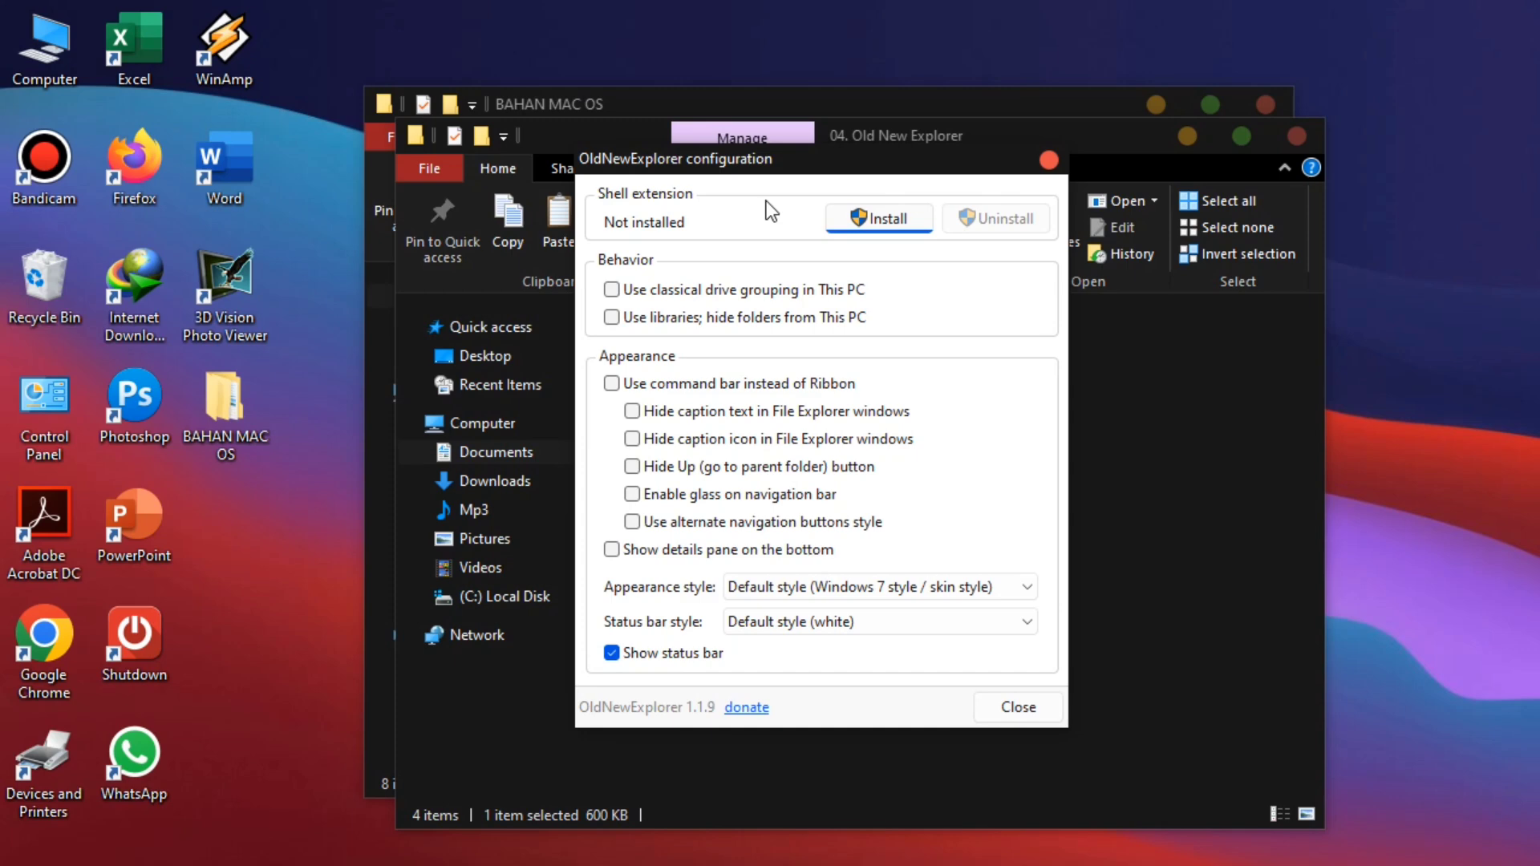
# - Enable classical drive grouping, libraries and the command bar instead of Ribbon, with glass on navigation bar and alternate navigation buttons style disabled
pyautogui.click(622, 286)
pyautogui.click(614, 318)
pyautogui.click(613, 385)
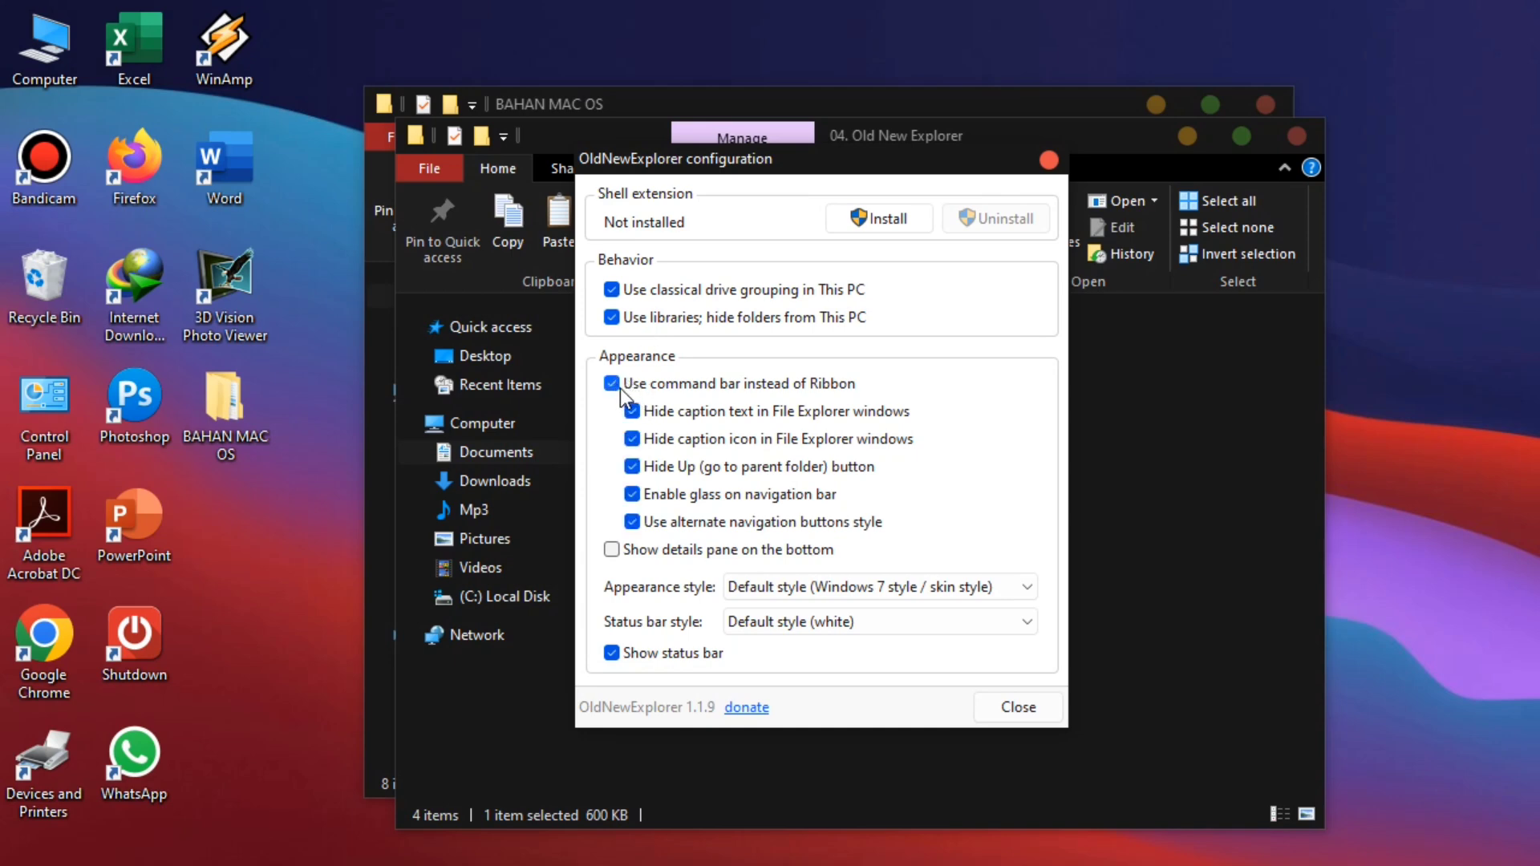
pyautogui.click(638, 523)
pyautogui.click(633, 496)
# - Install the OldNewExplorer shell extension, then close its configuration and both open folder windows
pyautogui.click(892, 222)
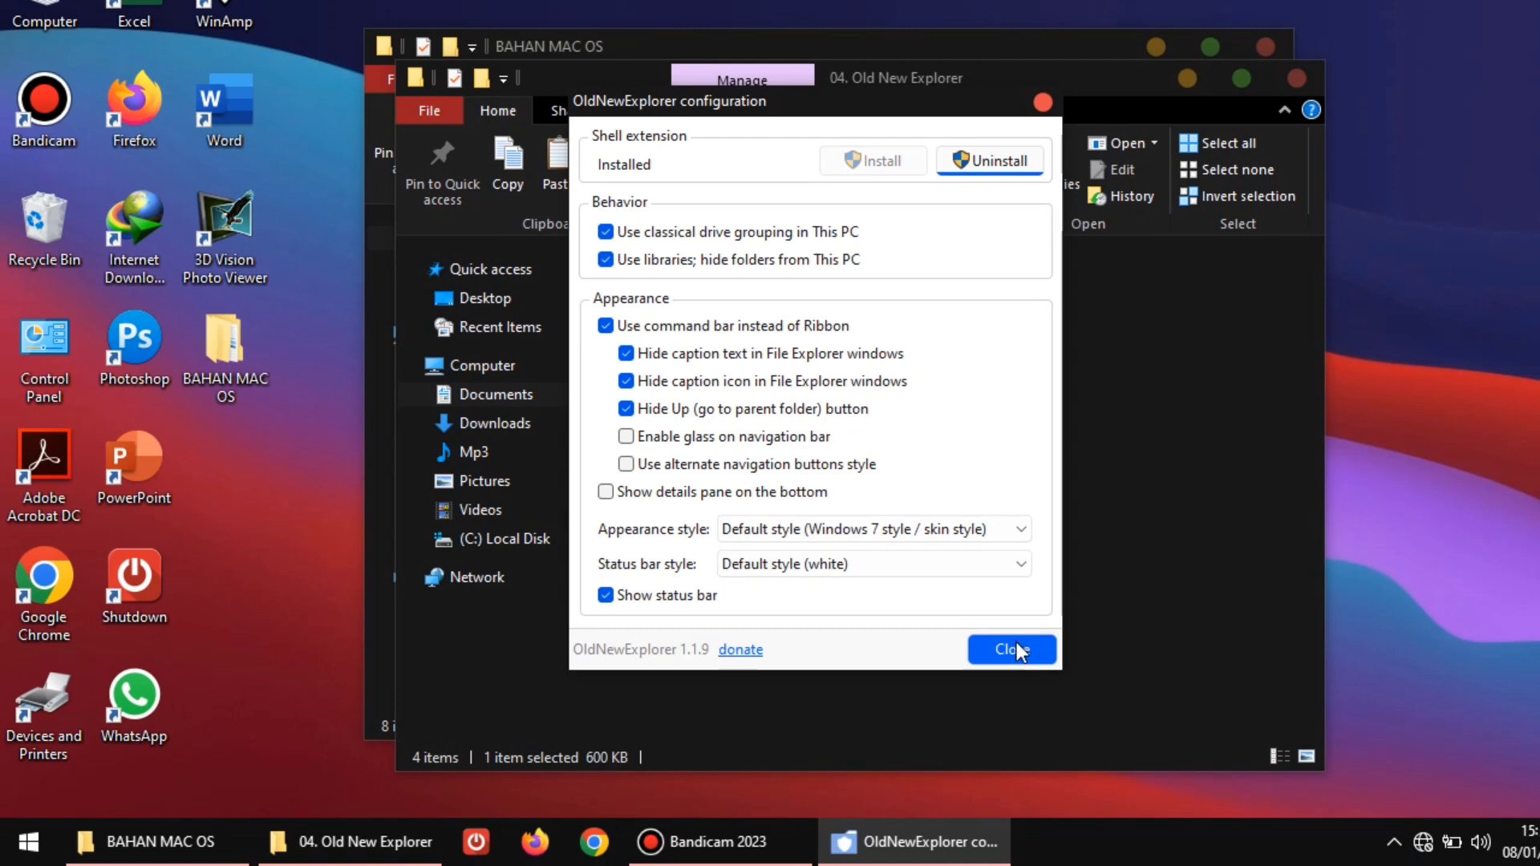
pyautogui.click(1035, 650)
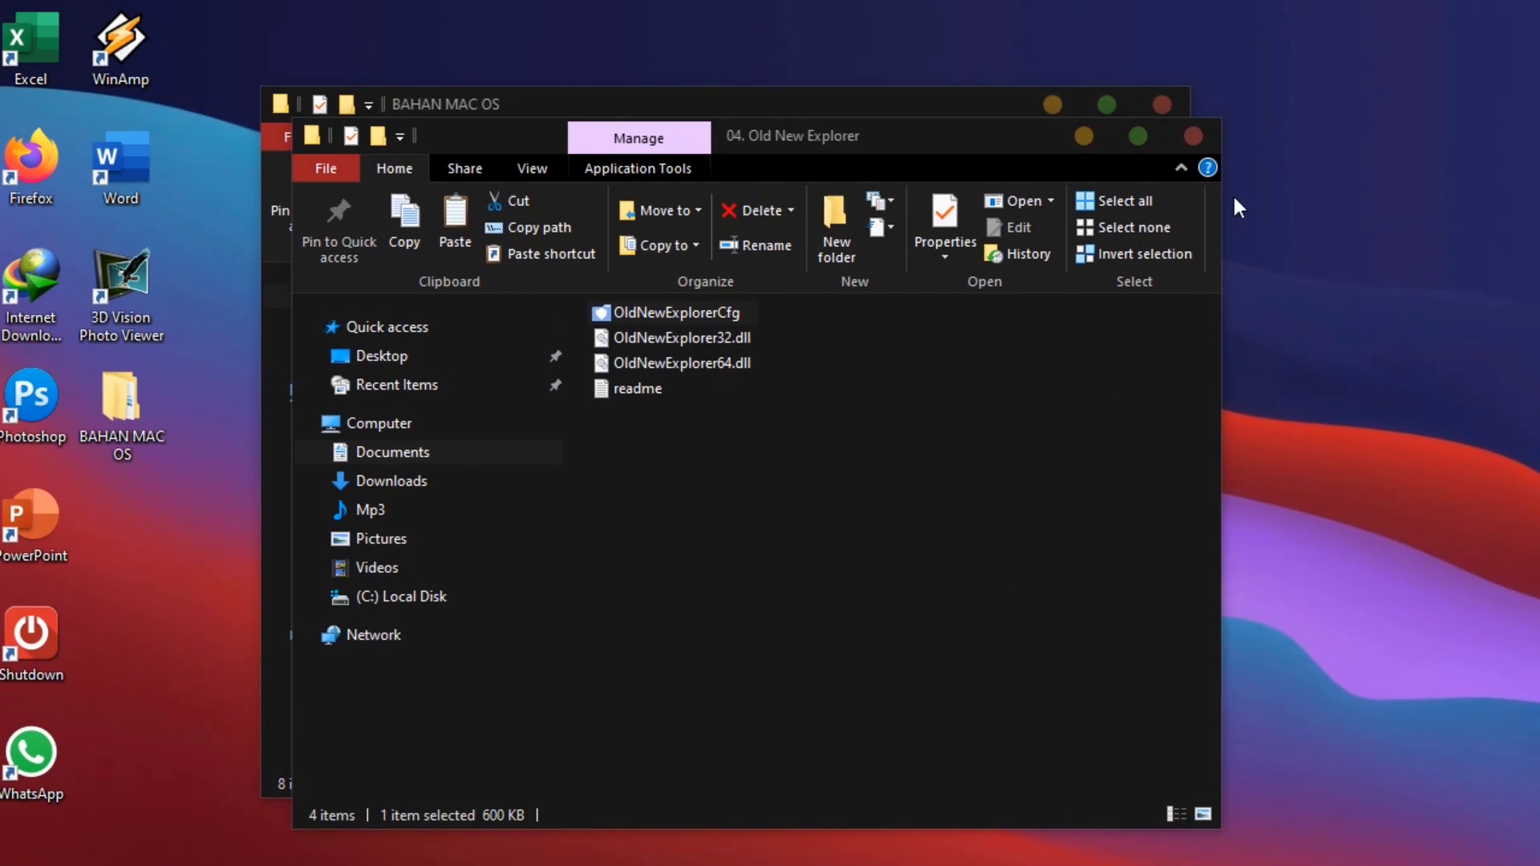
pyautogui.click(1193, 136)
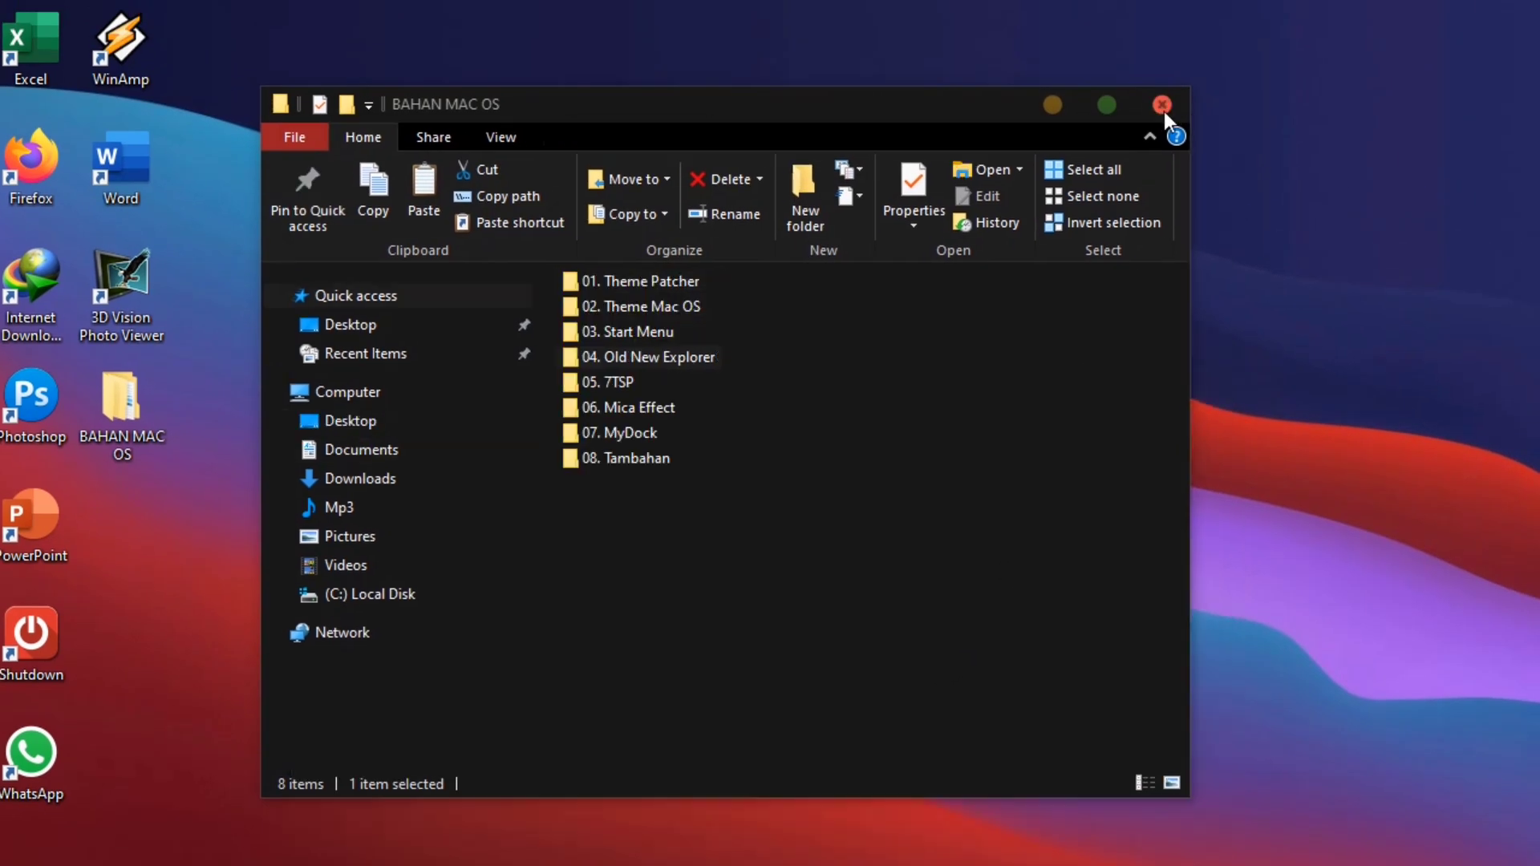
pyautogui.click(1162, 104)
# - Open the Computer window to examine its changed layout and the Hard Disk Drives group, and return to the desktop
pyautogui.rightClick(313, 383)
pyautogui.click(381, 454)
pyautogui.rightClick(385, 367)
pyautogui.click(409, 443)
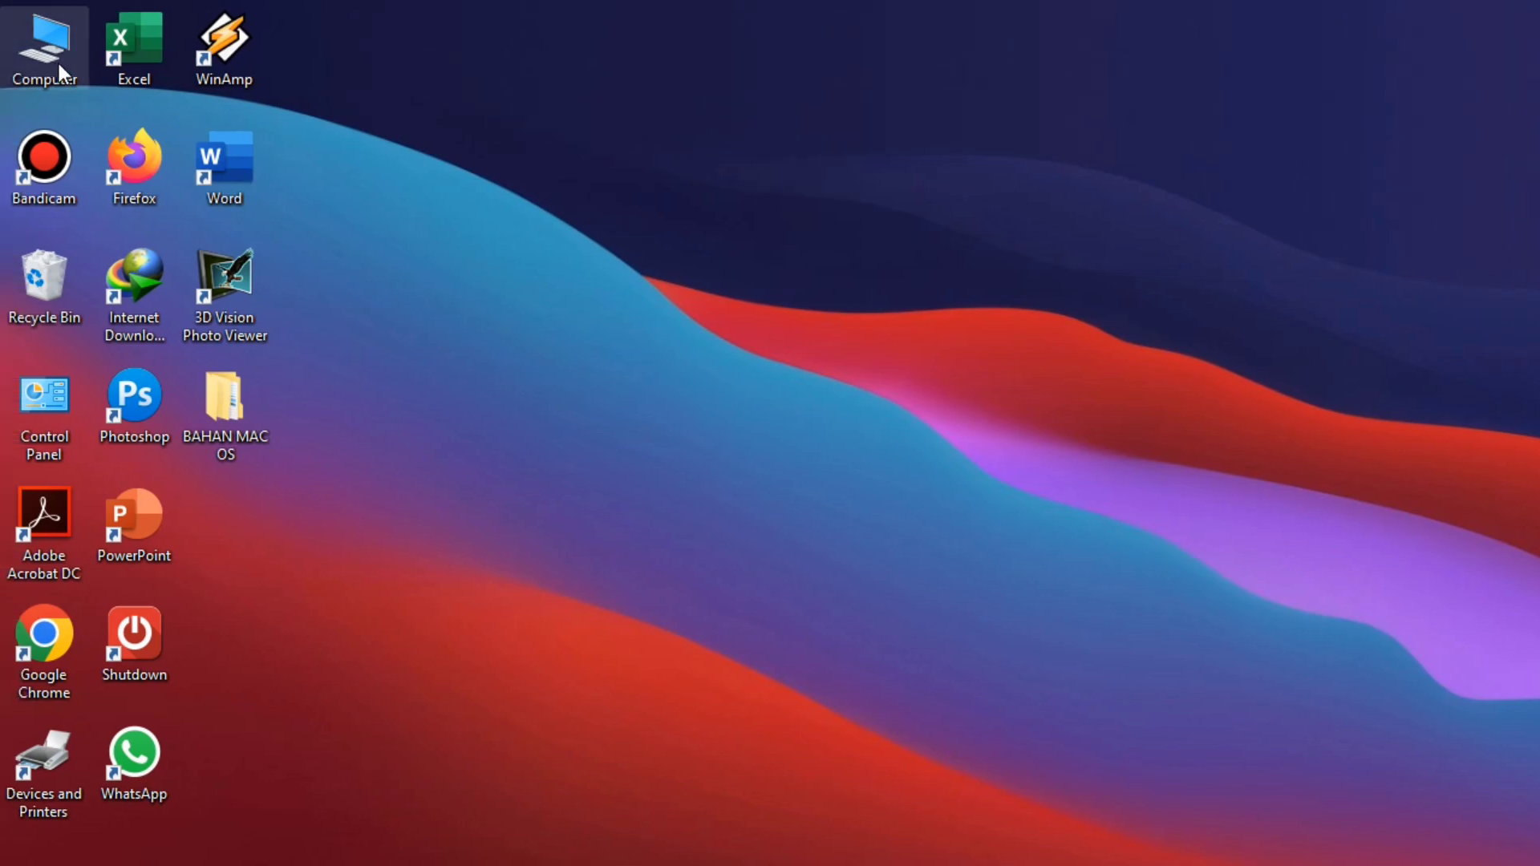
pyautogui.doubleClick(50, 48)
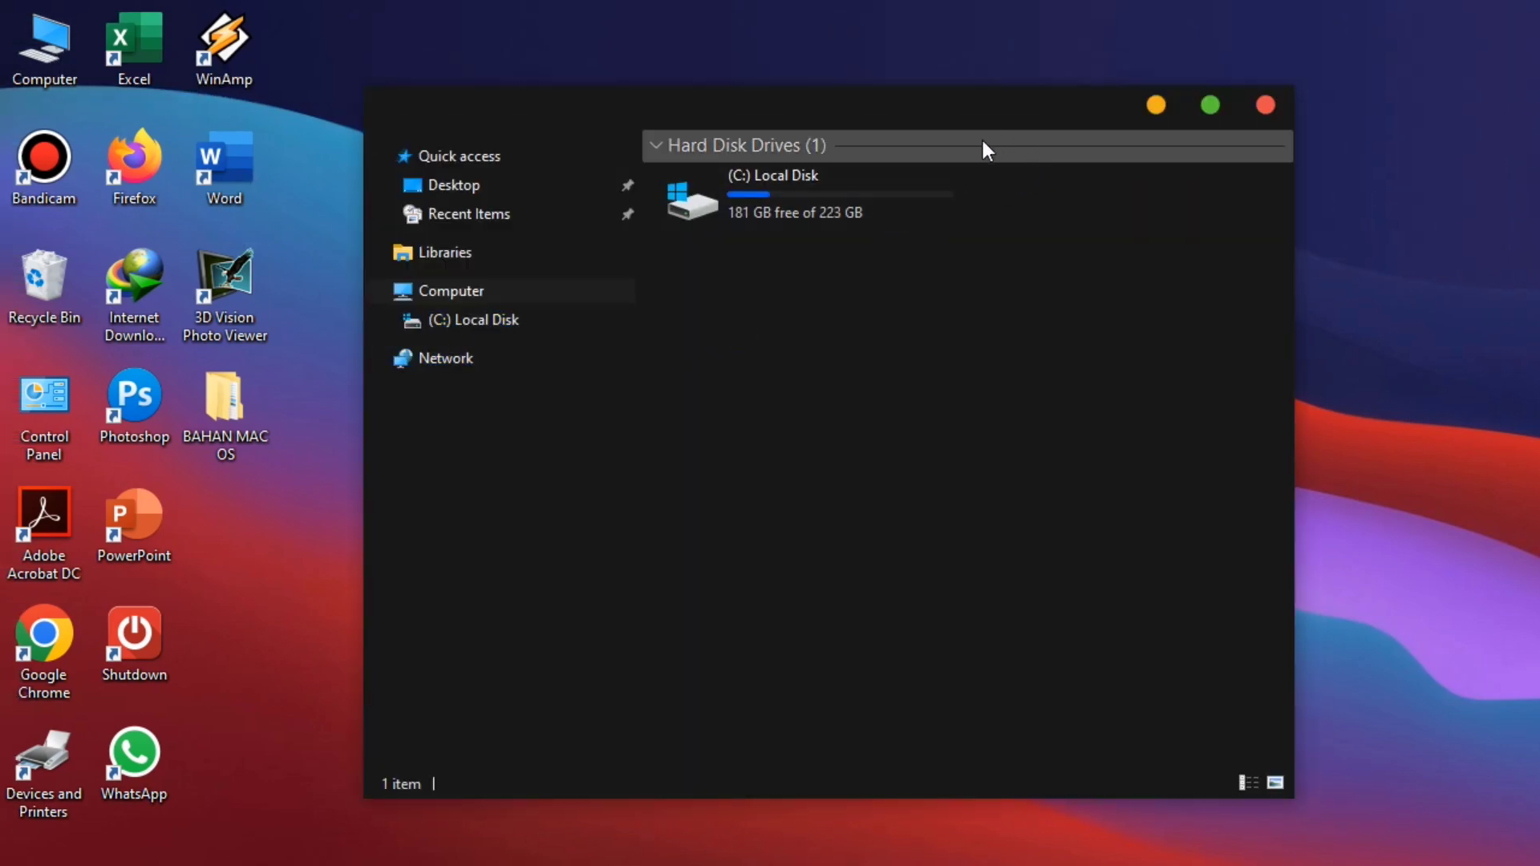
pyautogui.click(1131, 150)
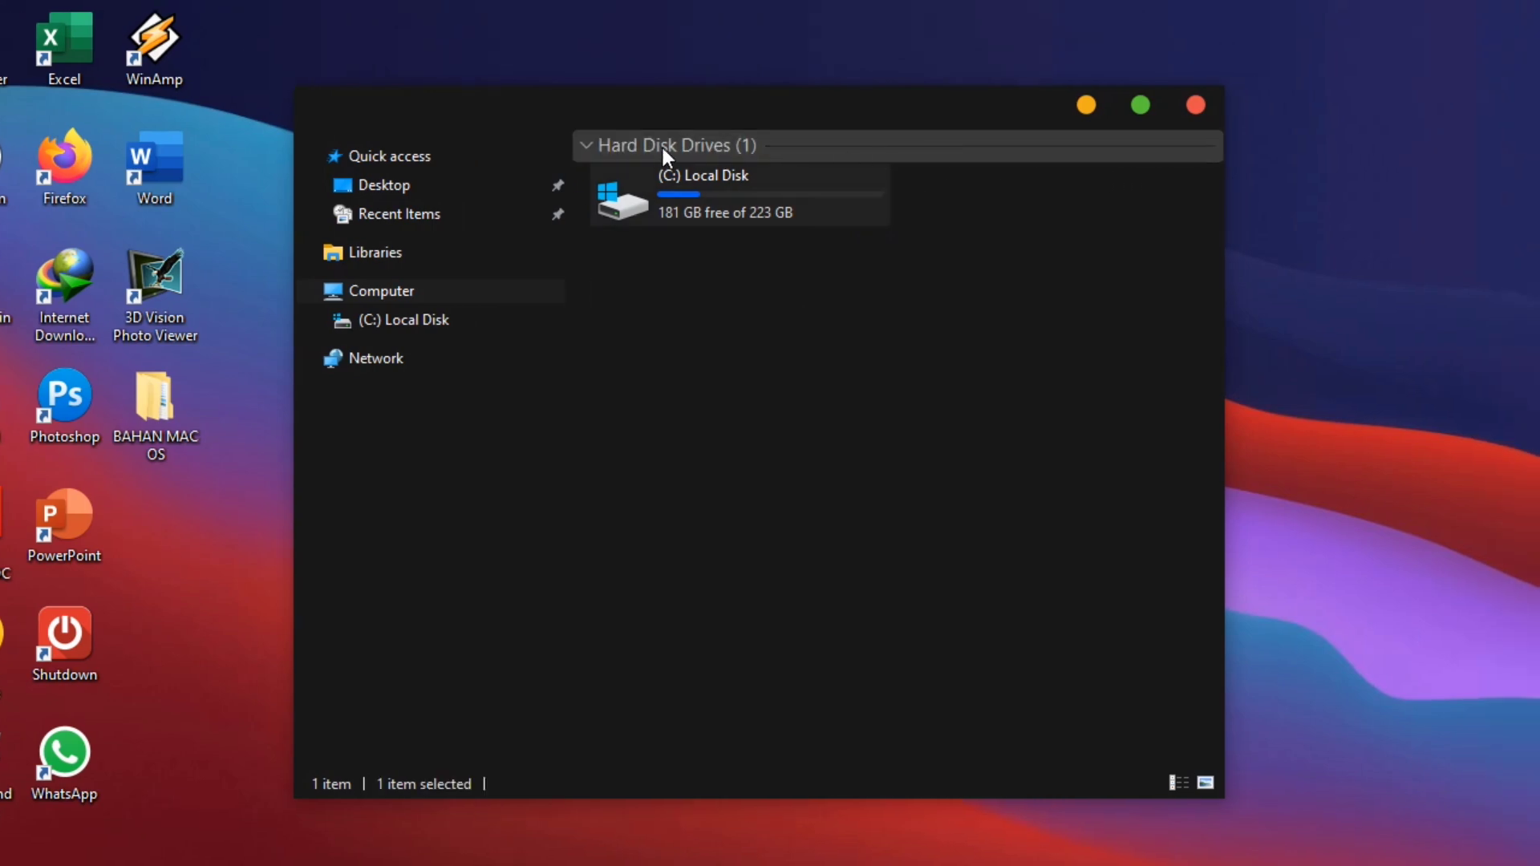
pyautogui.click(587, 142)
pyautogui.click(588, 143)
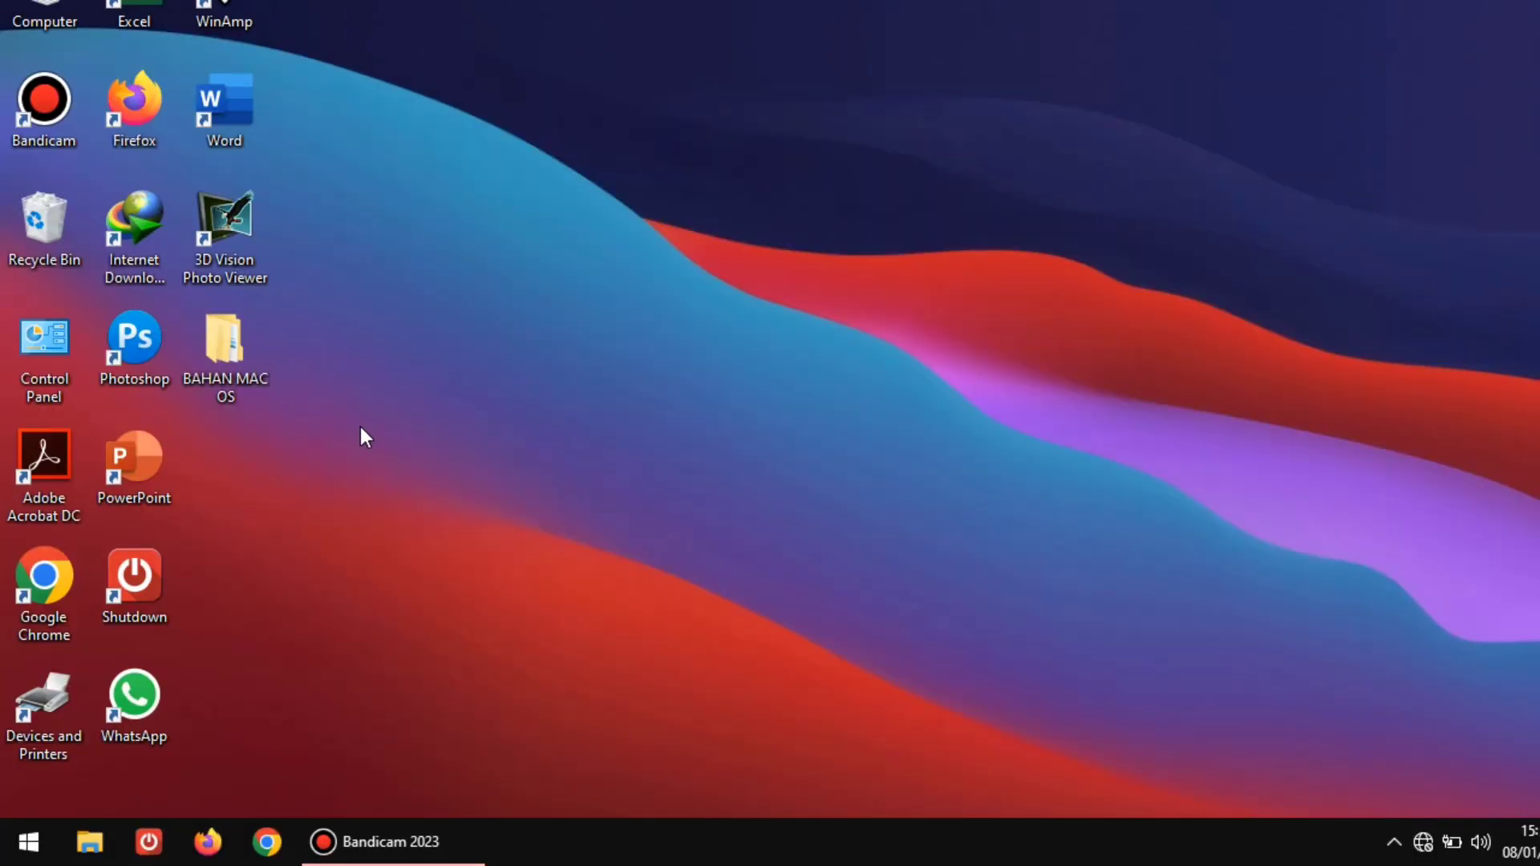
# - Open the 05. 7TSP folder inside BAHAN MAC OS
pyautogui.rightClick(334, 382)
pyautogui.click(377, 417)
pyautogui.click(220, 347)
pyautogui.doubleClick(220, 346)
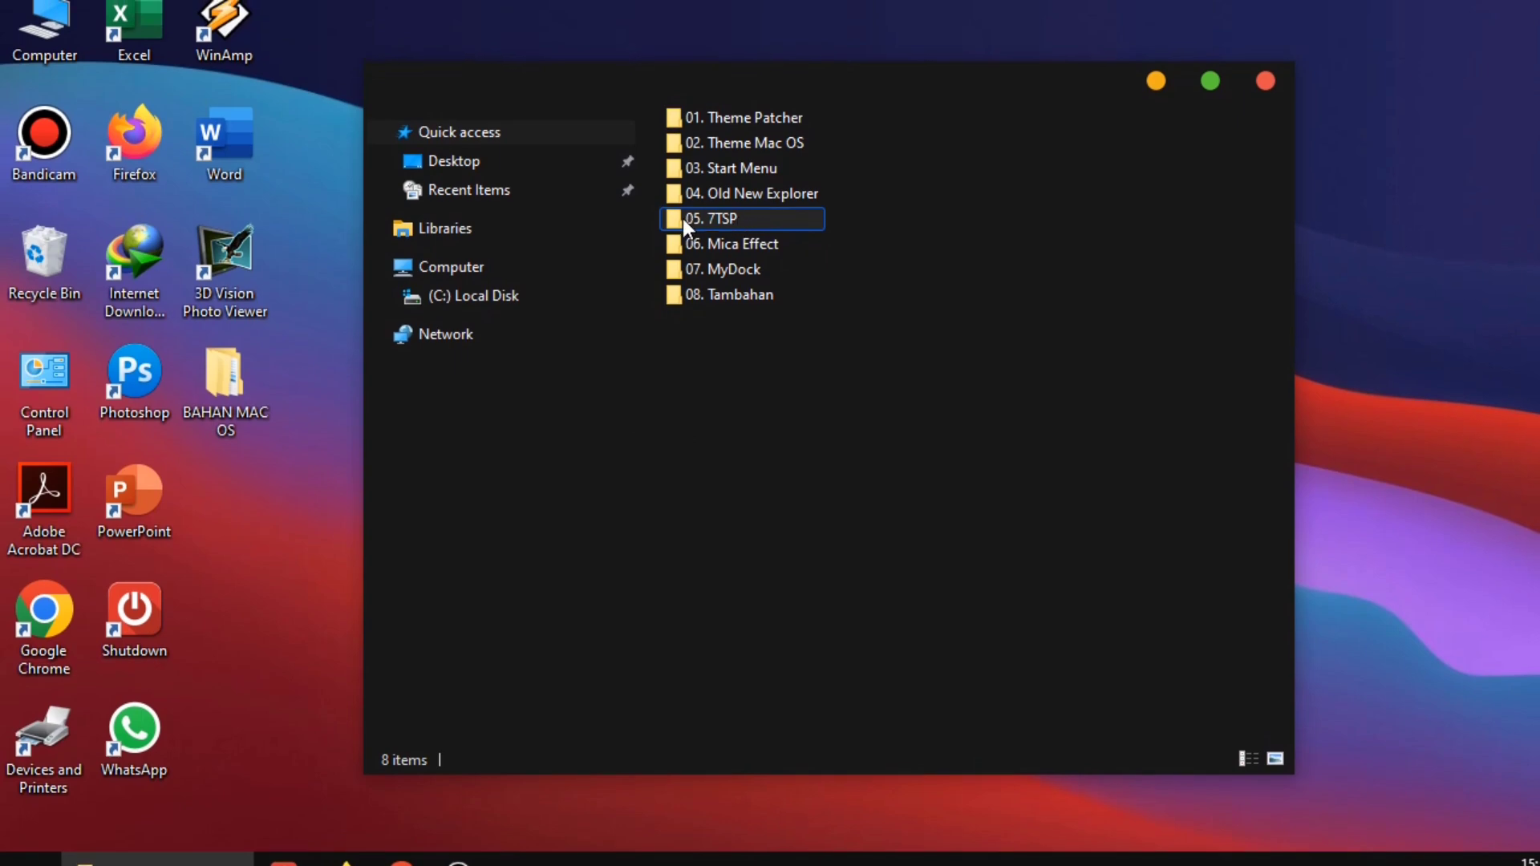
pyautogui.doubleClick(730, 220)
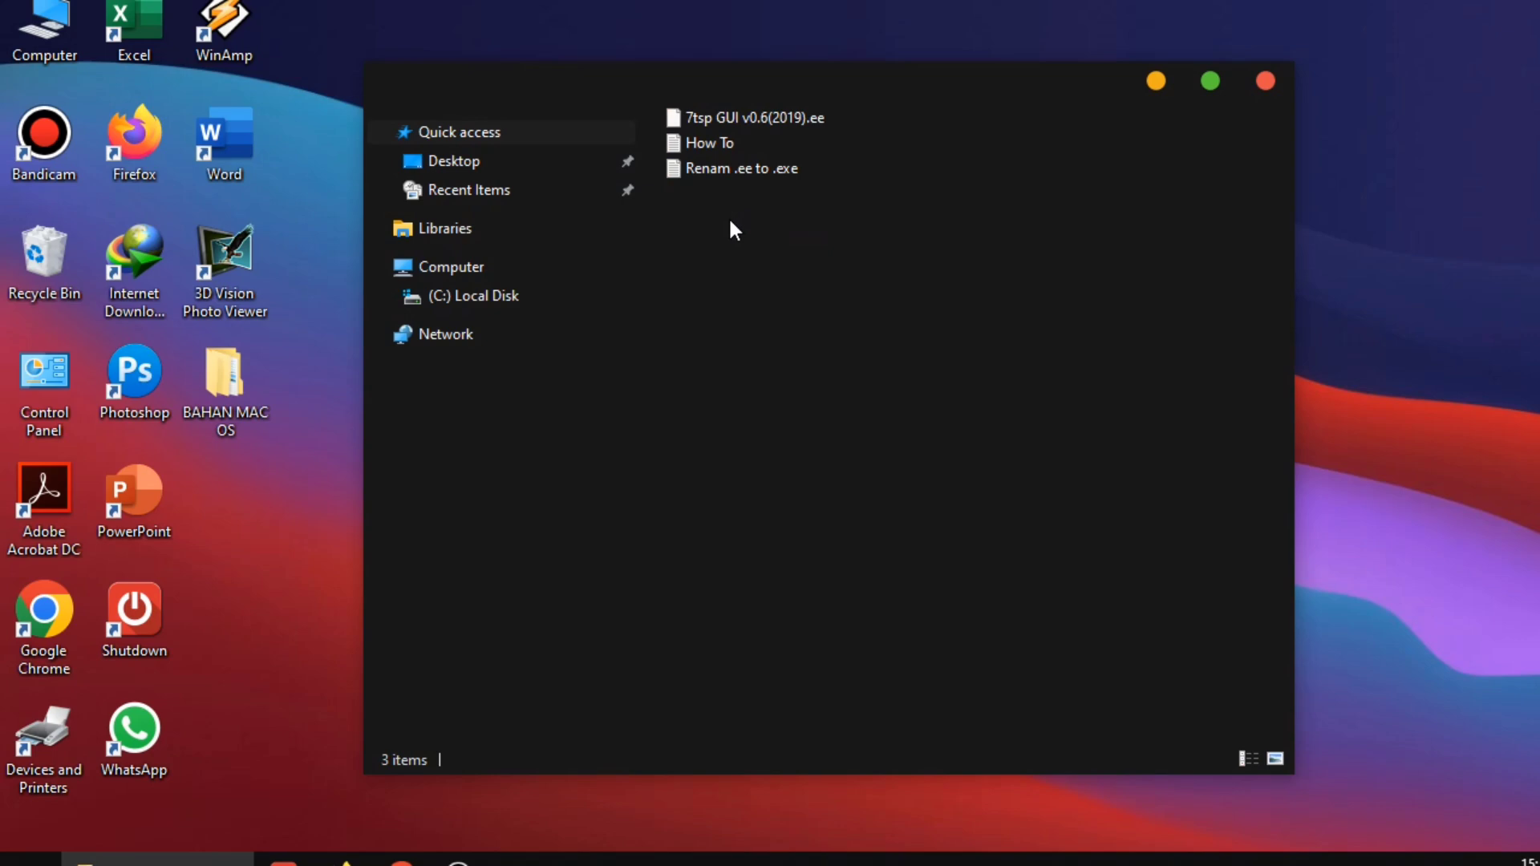
# - Rename the file 7tsp GUI v0.6(2019).ee to 7tsp GUI v0.6(2019).exe and accept the extension change
pyautogui.click(700, 148)
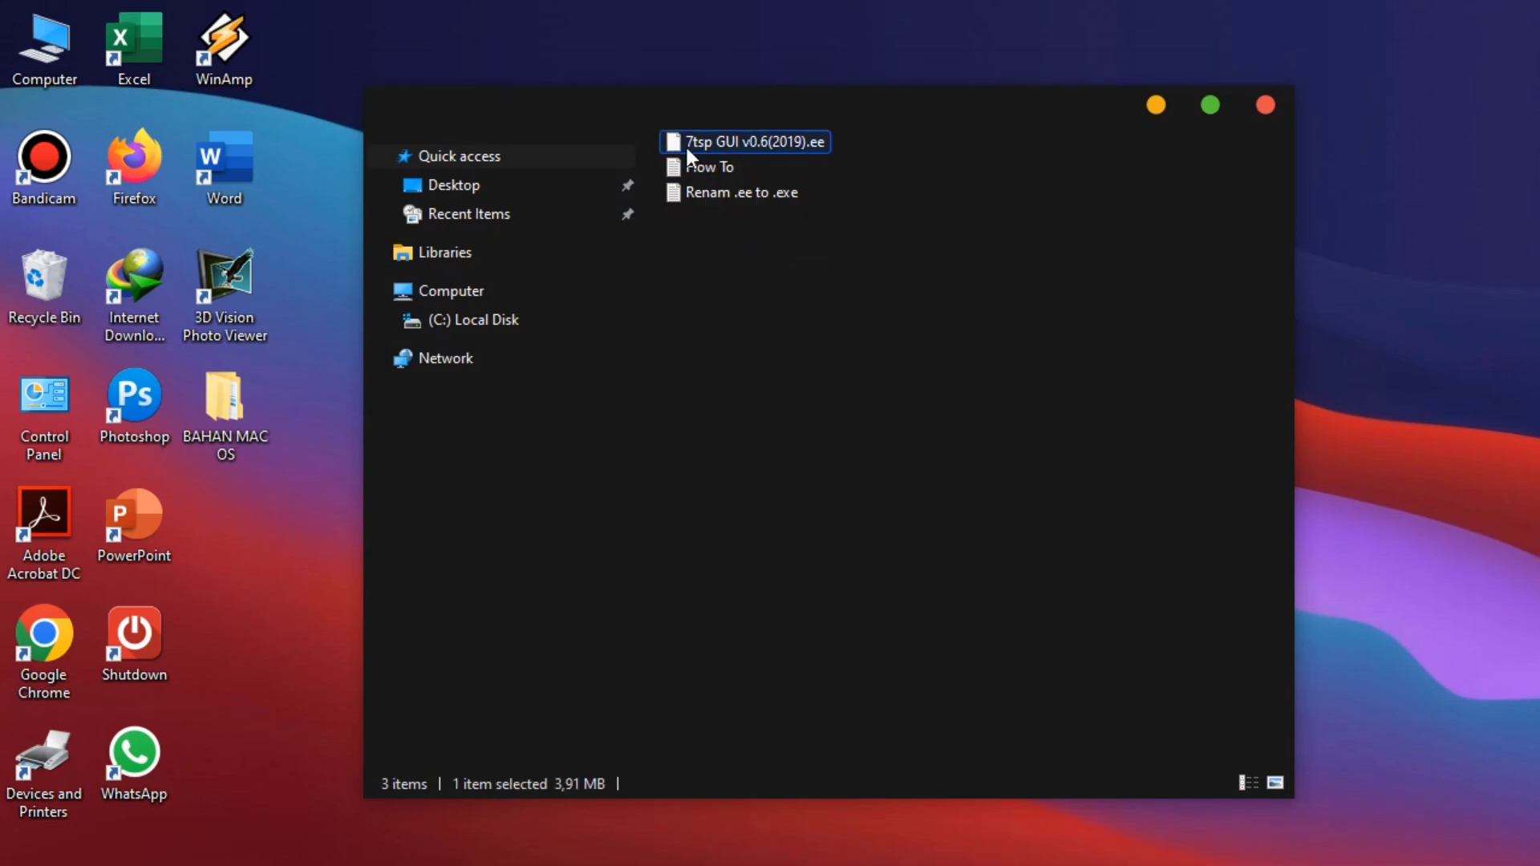
pyautogui.rightClick(786, 145)
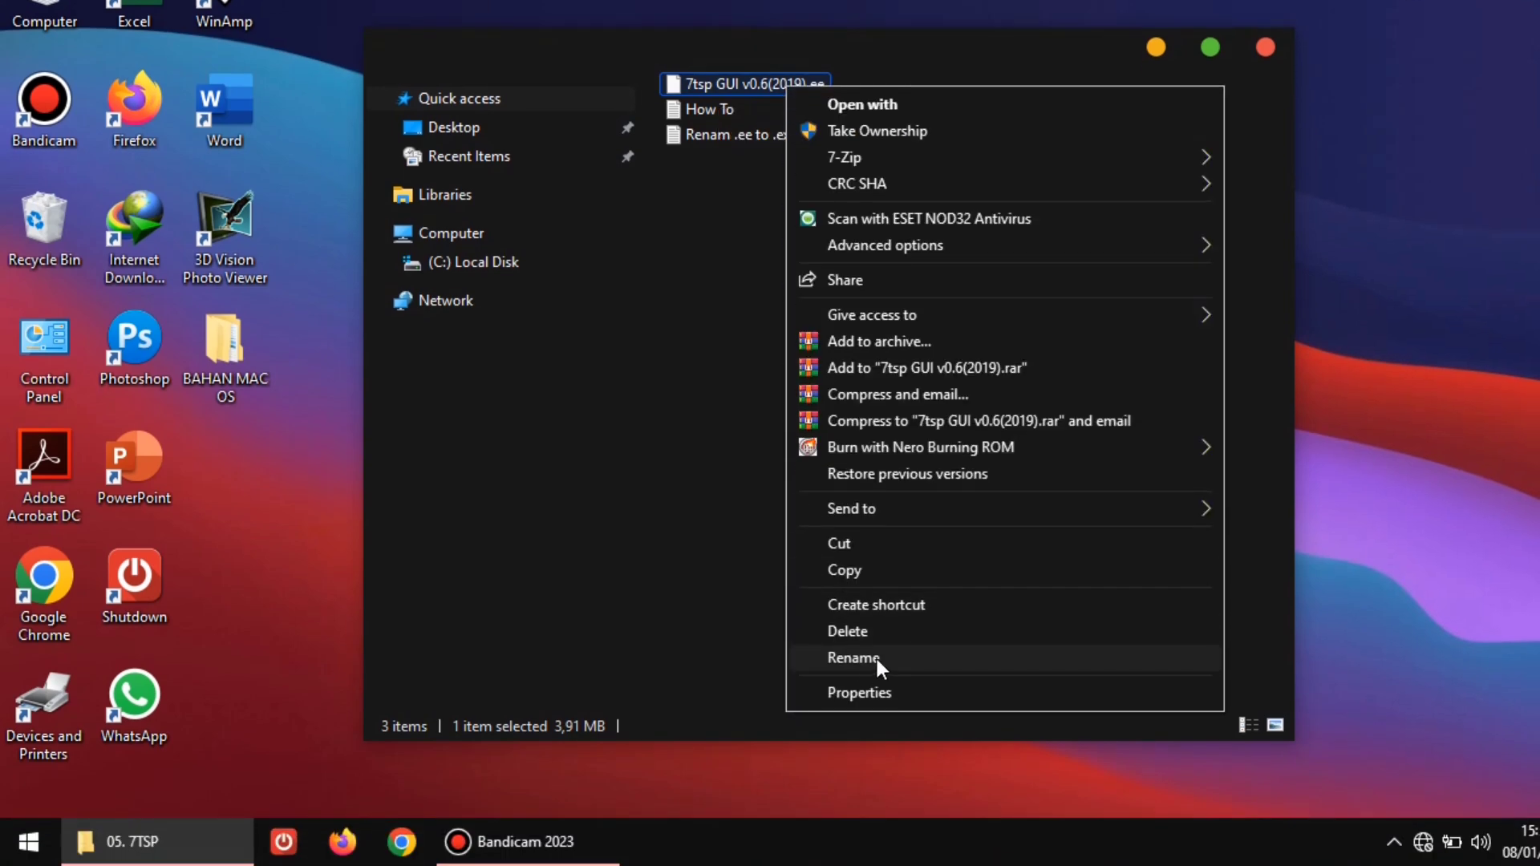
pyautogui.click(875, 656)
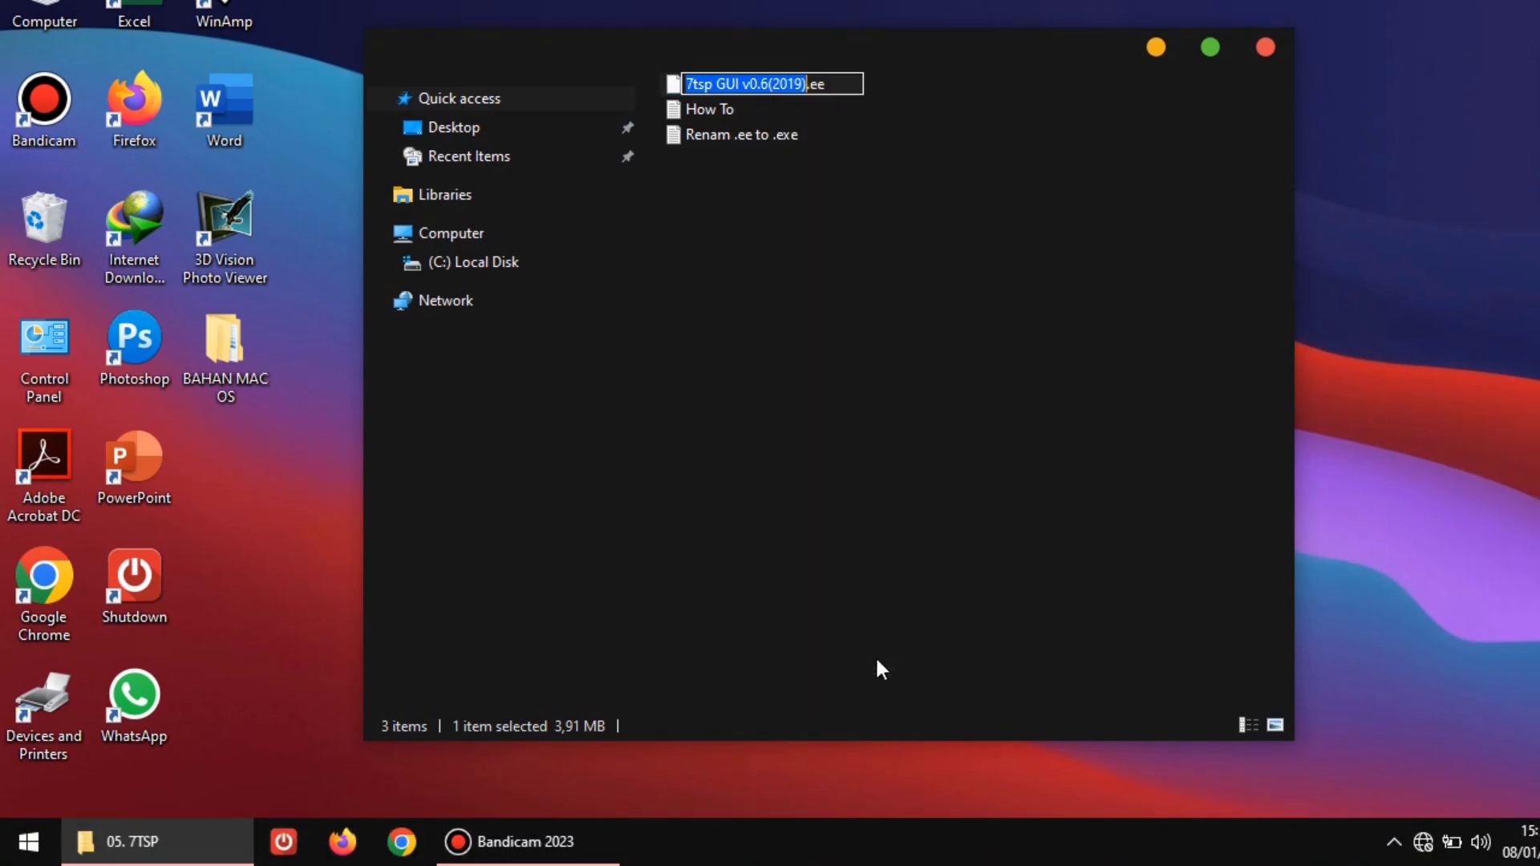
pyautogui.click(821, 141)
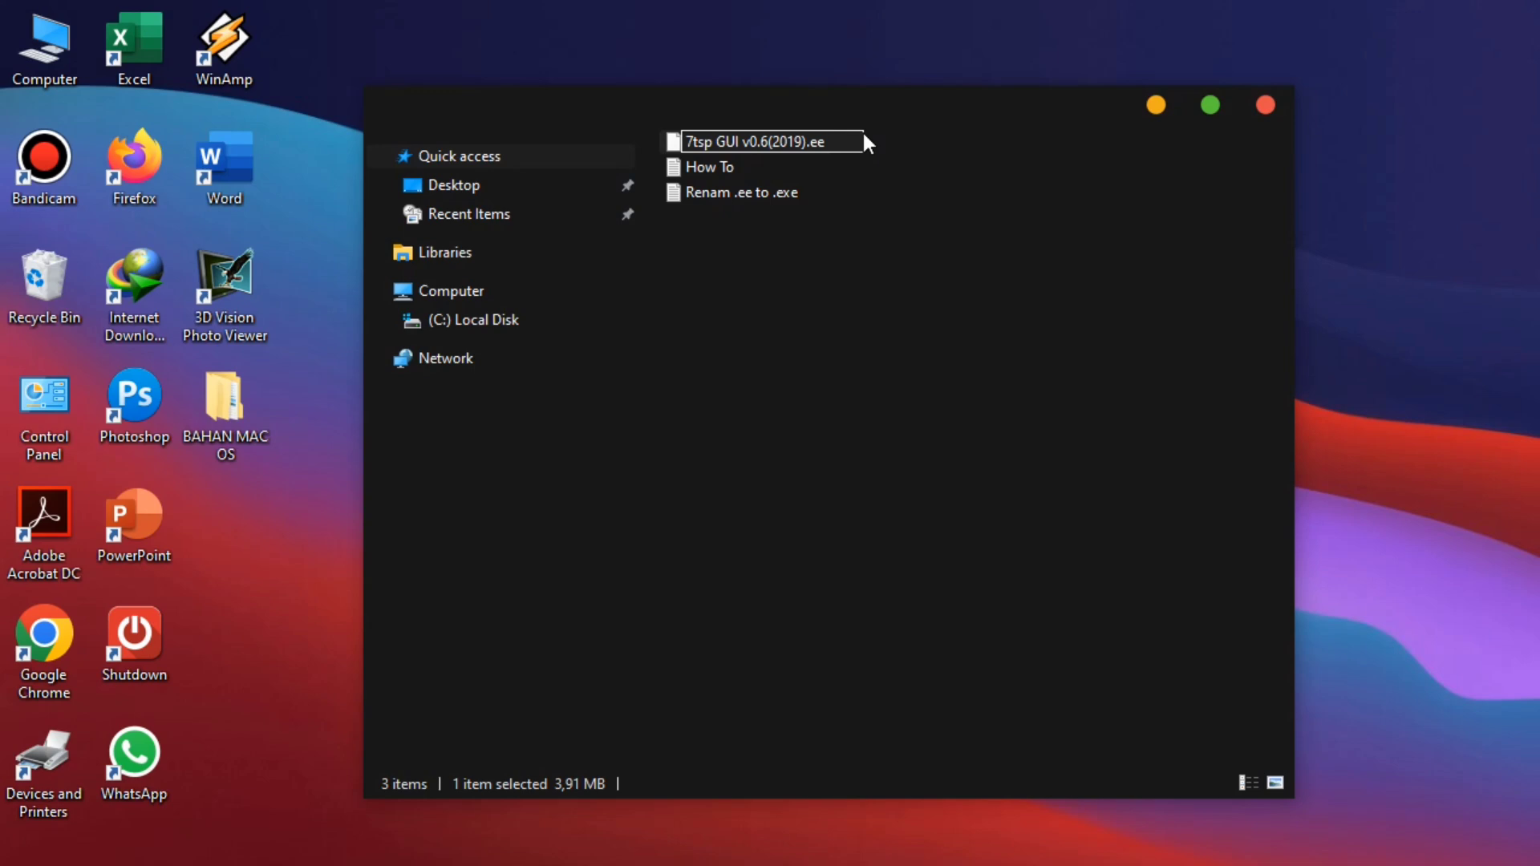
pyautogui.write('x')
pyautogui.press('Return')
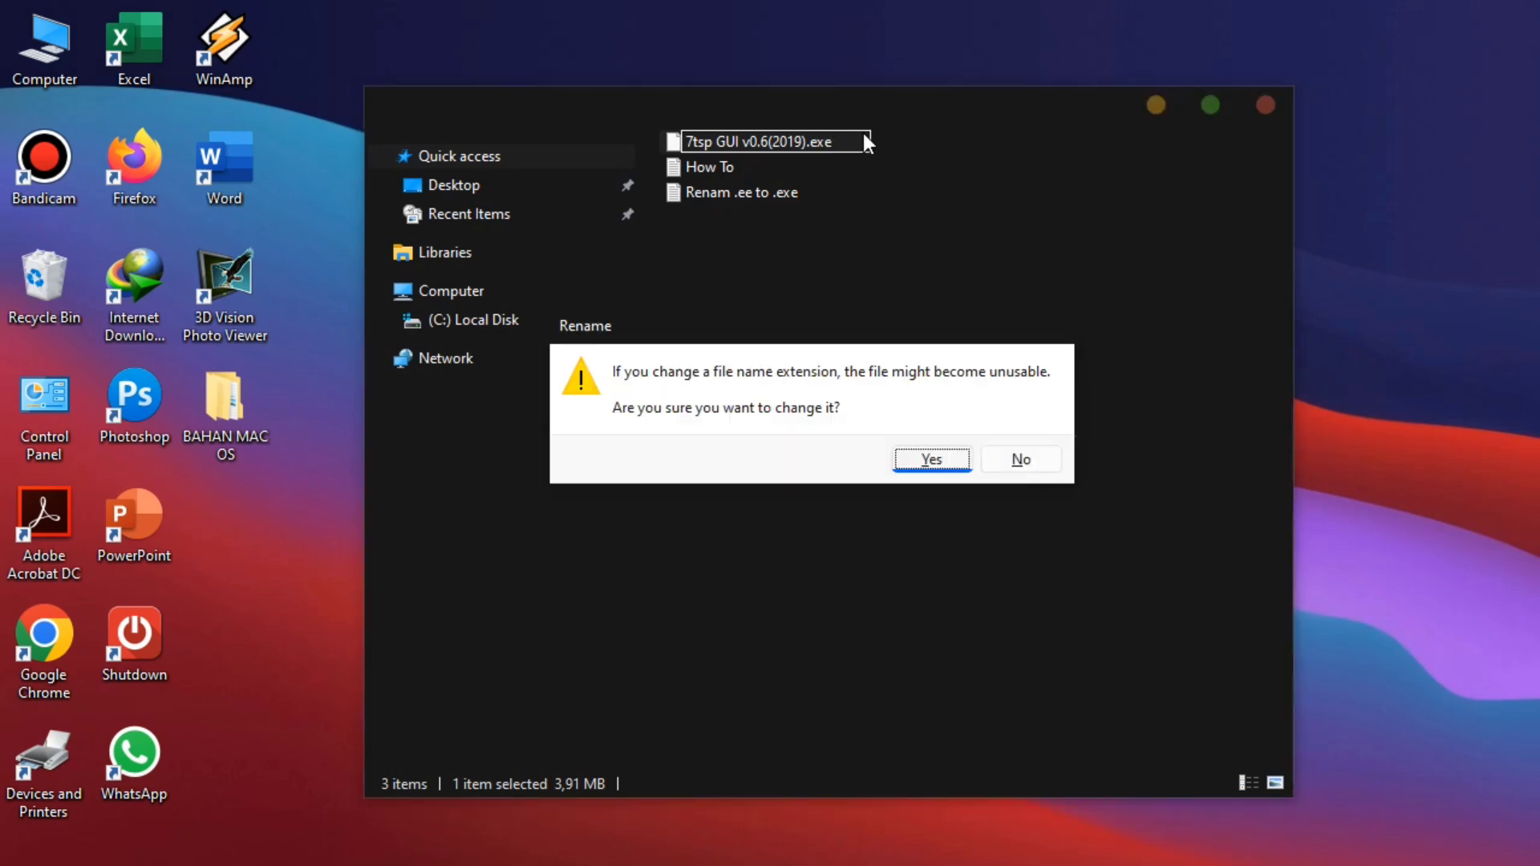
pyautogui.click(932, 460)
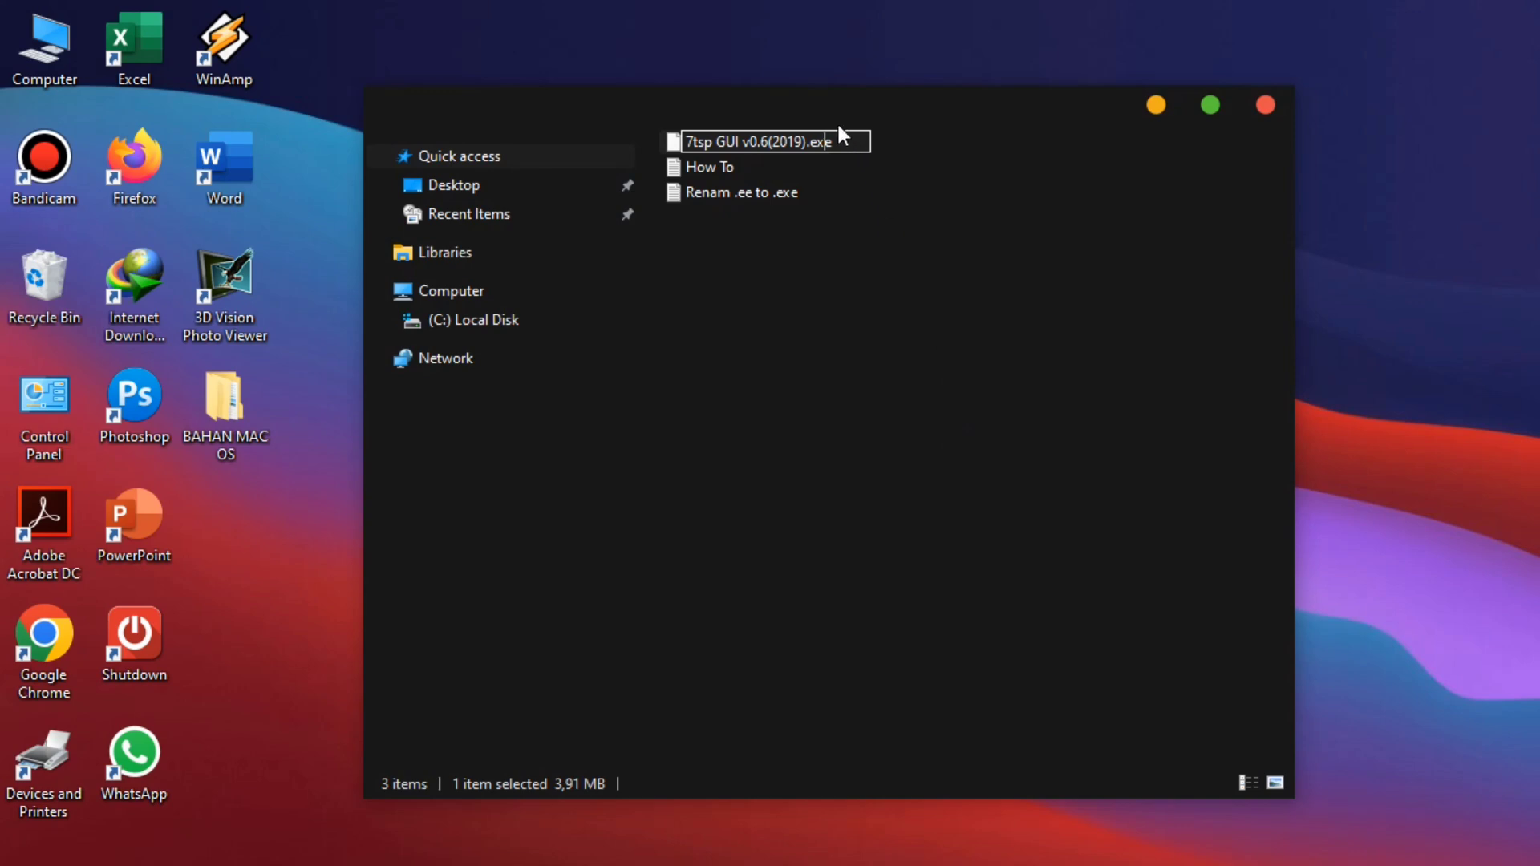
pyautogui.press('Return')
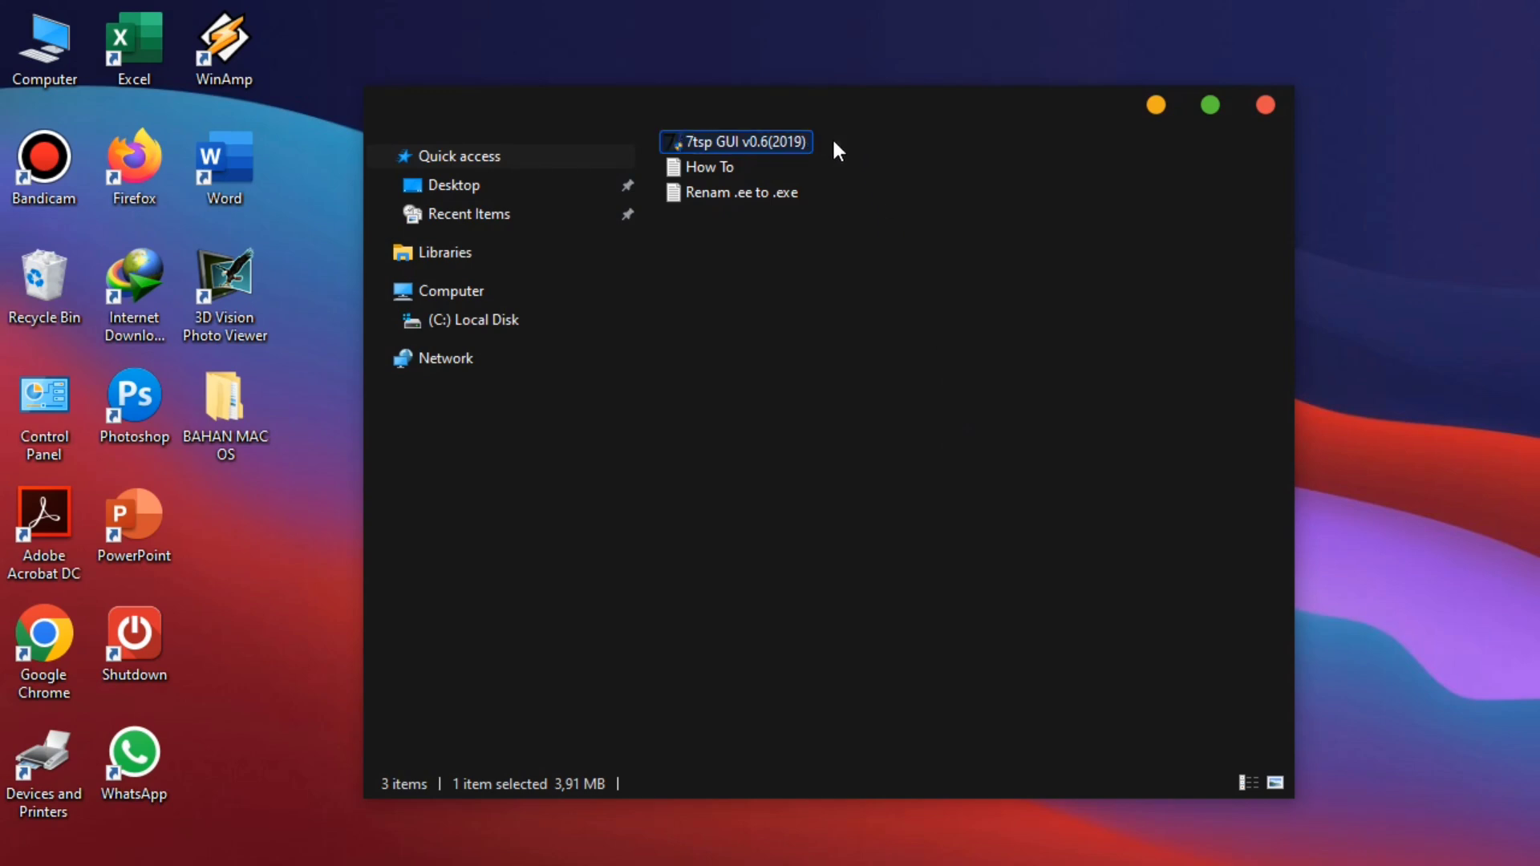
# - Launch 7tsp GUI v0.6(2019) and agree to its usage agreement
pyautogui.click(724, 237)
pyautogui.click(677, 148)
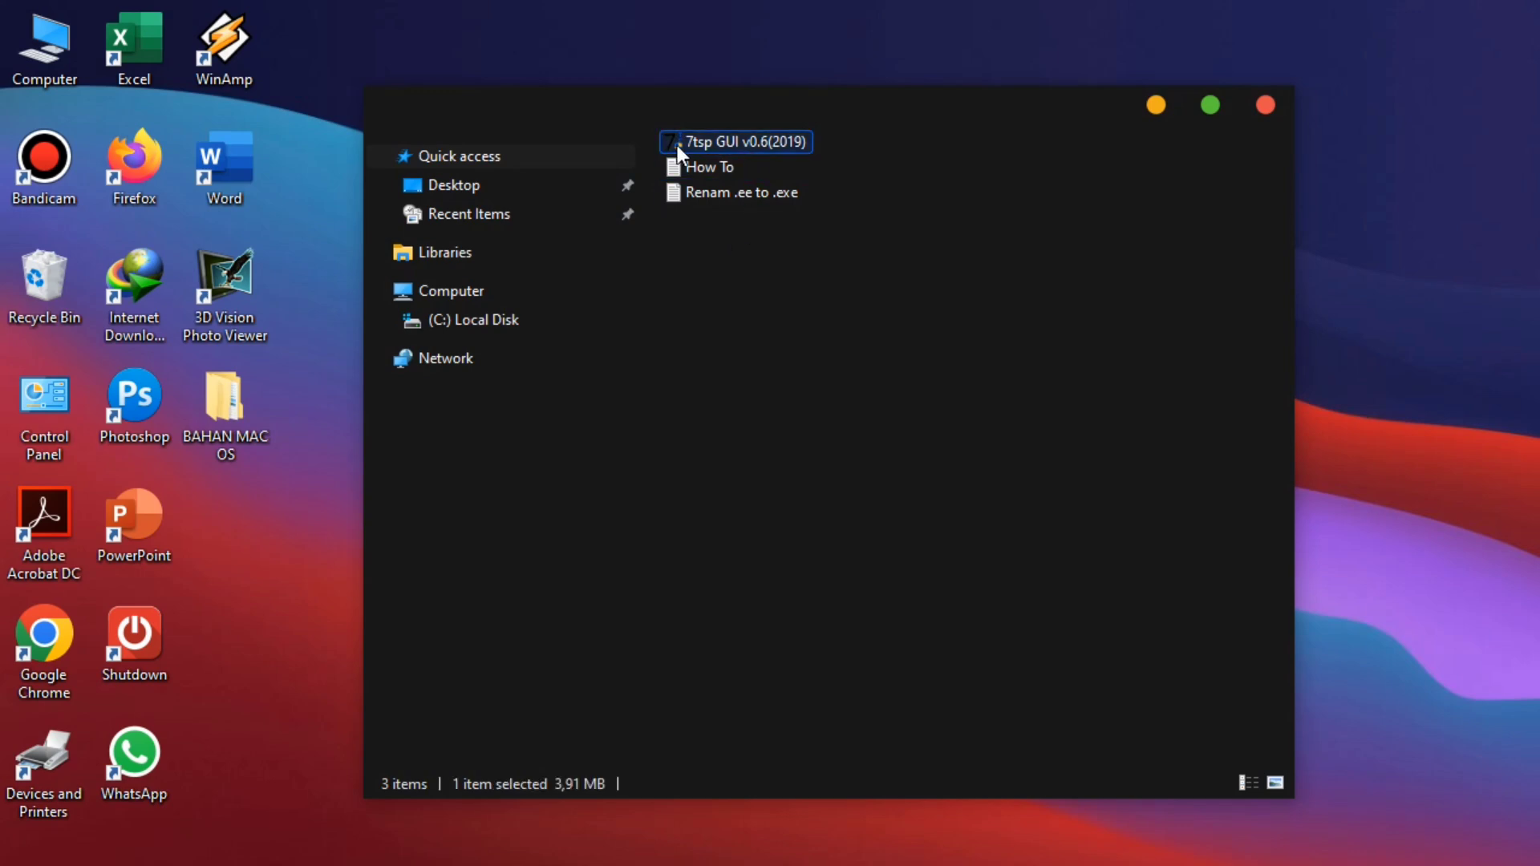
pyautogui.doubleClick(738, 142)
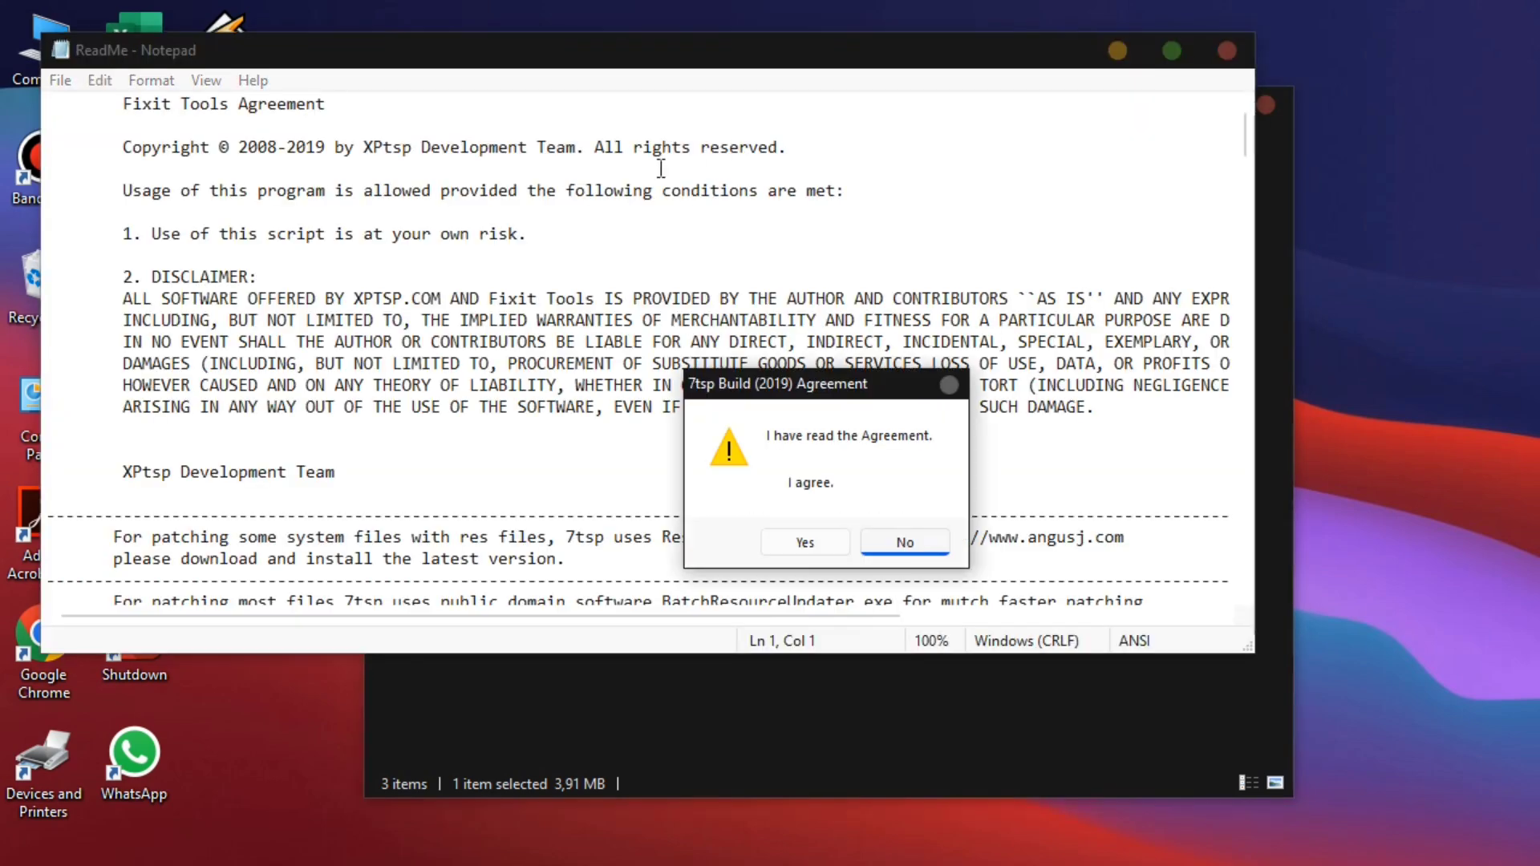
pyautogui.click(830, 548)
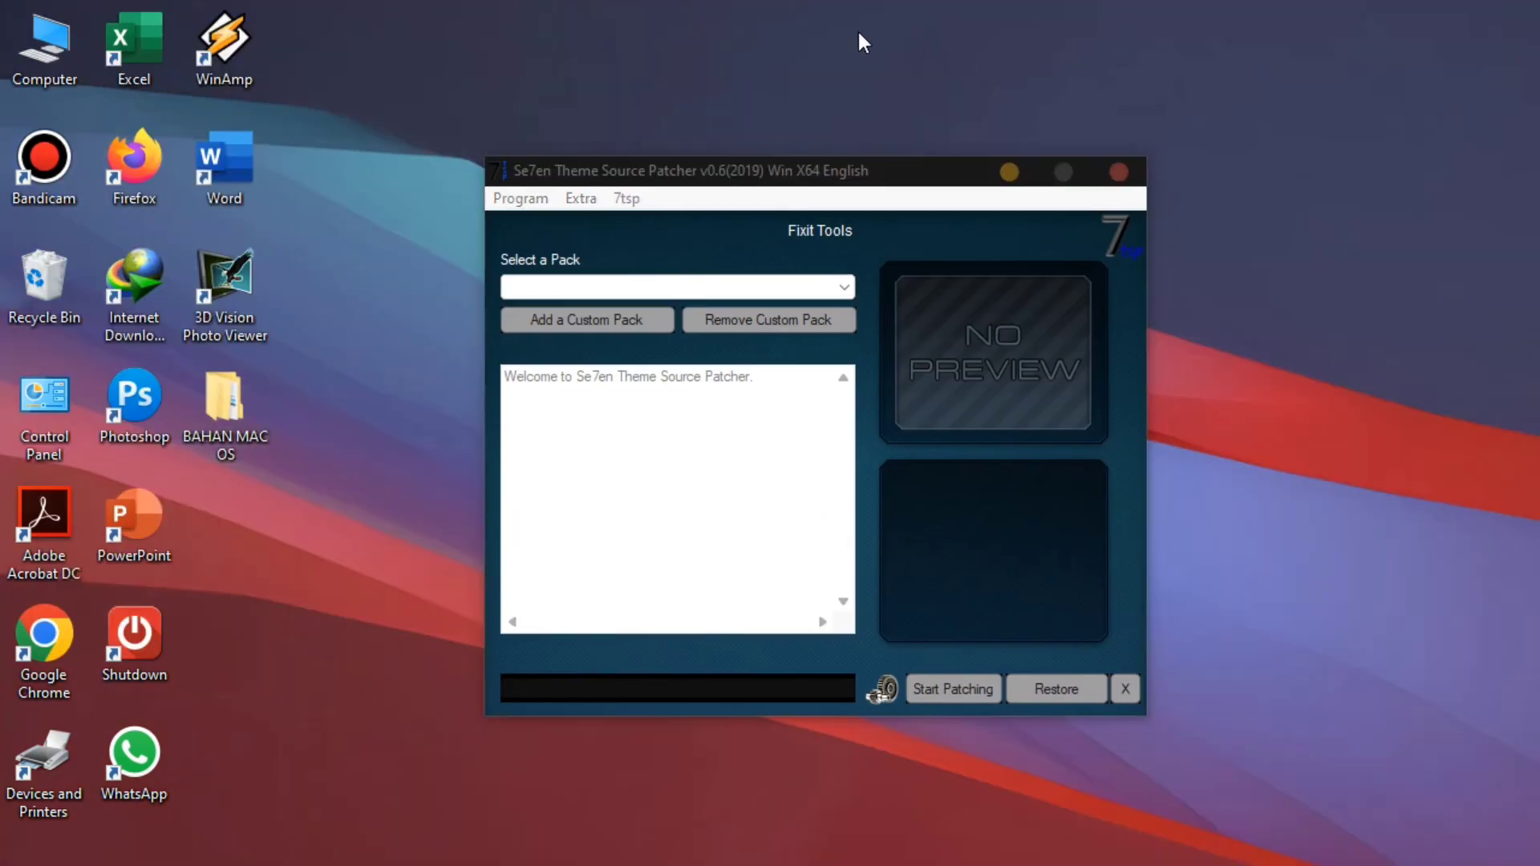
pyautogui.moveTo(771, 178); pyautogui.dragTo(726, 180)
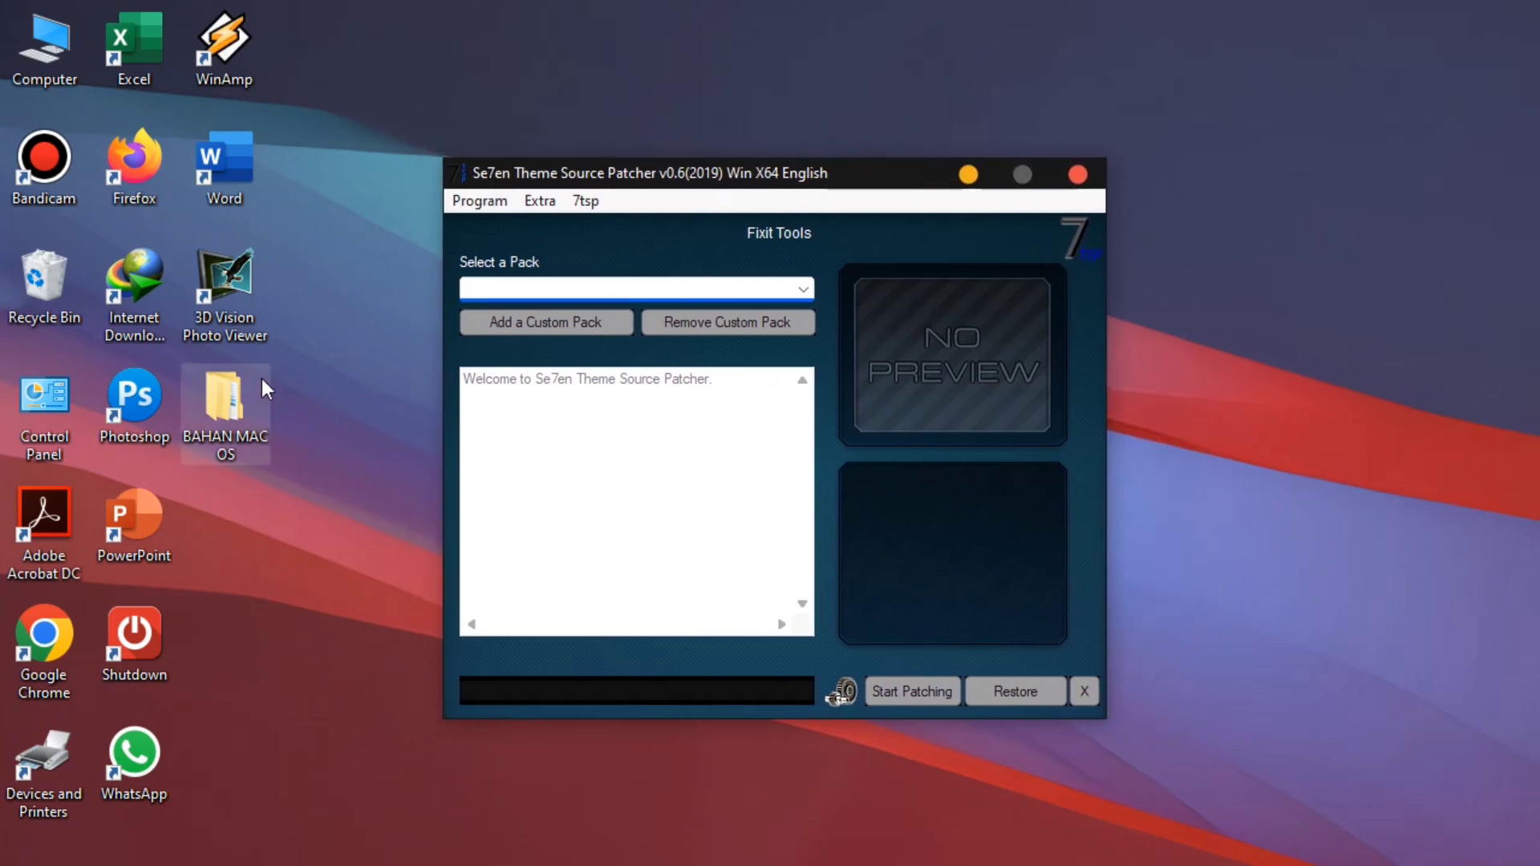
# - Open the 7tsp Icon theme folder in BAHAN MAC OS, under 02. Theme Mac OS and macOS for Windows 11 22H2 - Mar 12 2023
pyautogui.doubleClick(223, 406)
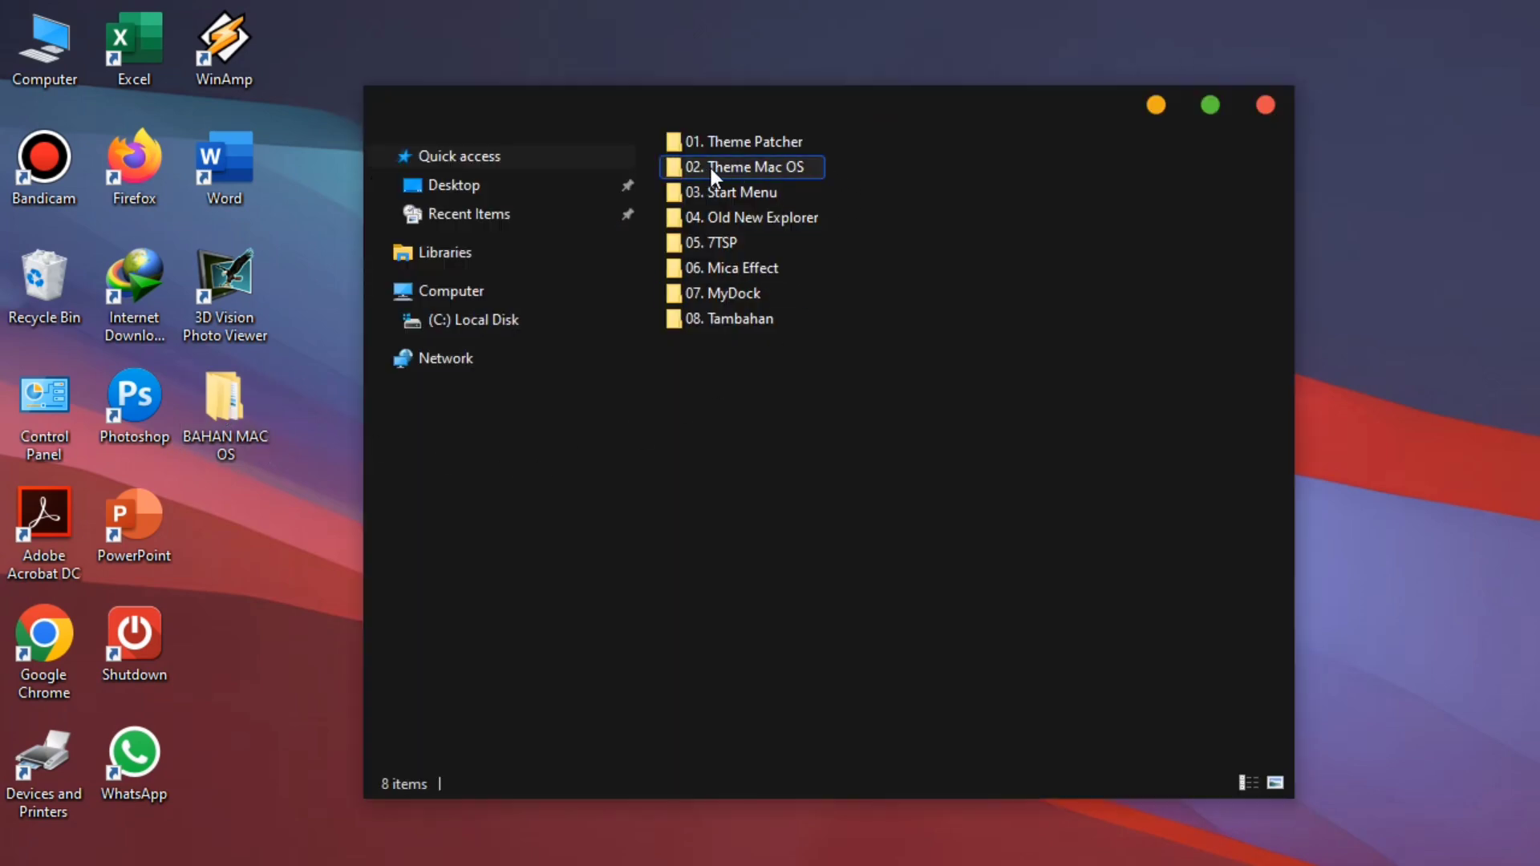
pyautogui.doubleClick(753, 167)
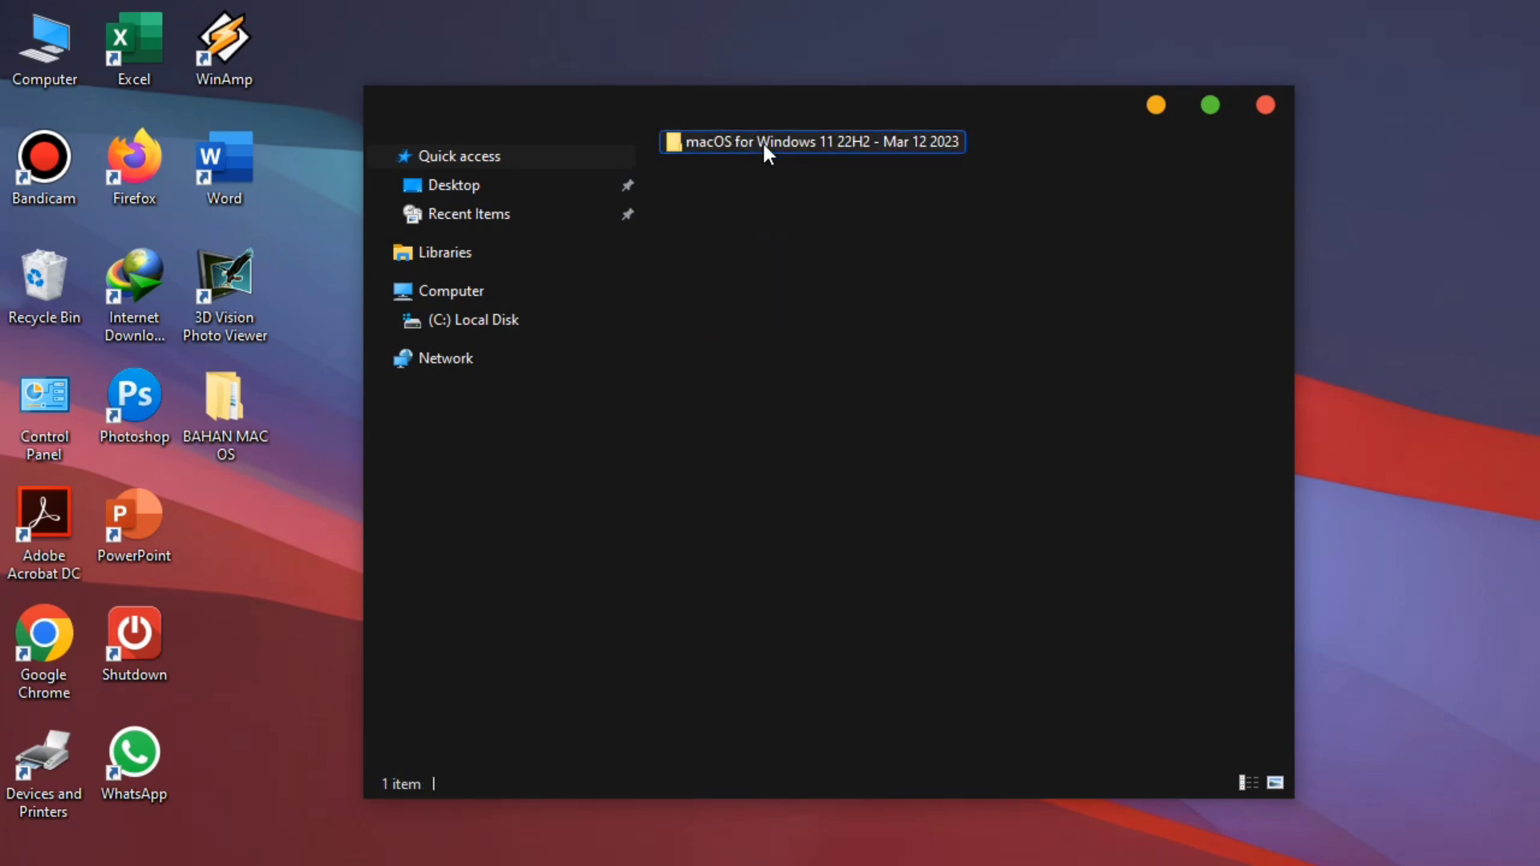
pyautogui.doubleClick(757, 142)
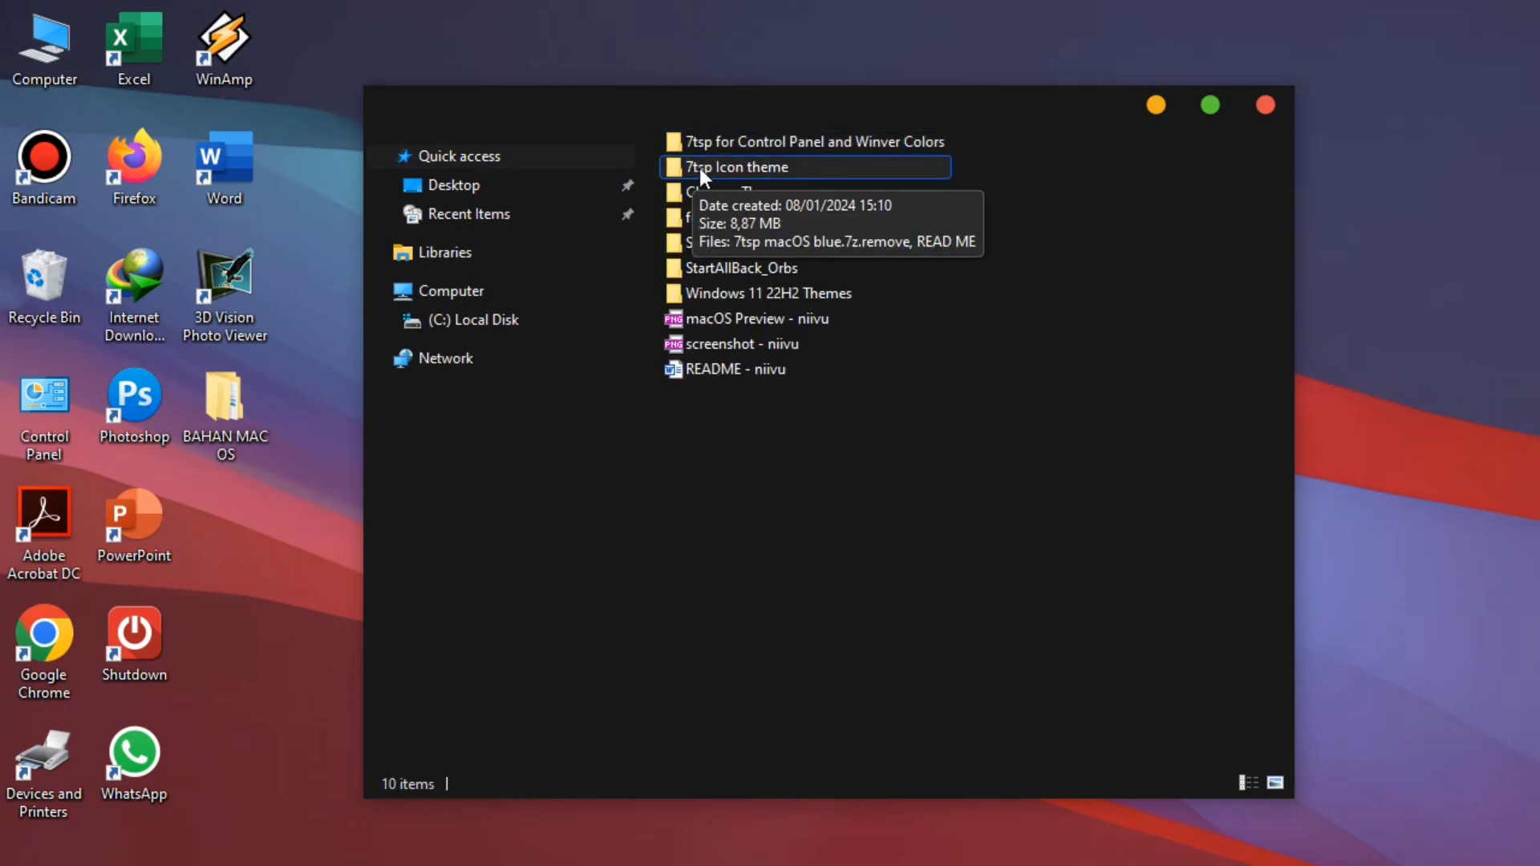
pyautogui.doubleClick(743, 168)
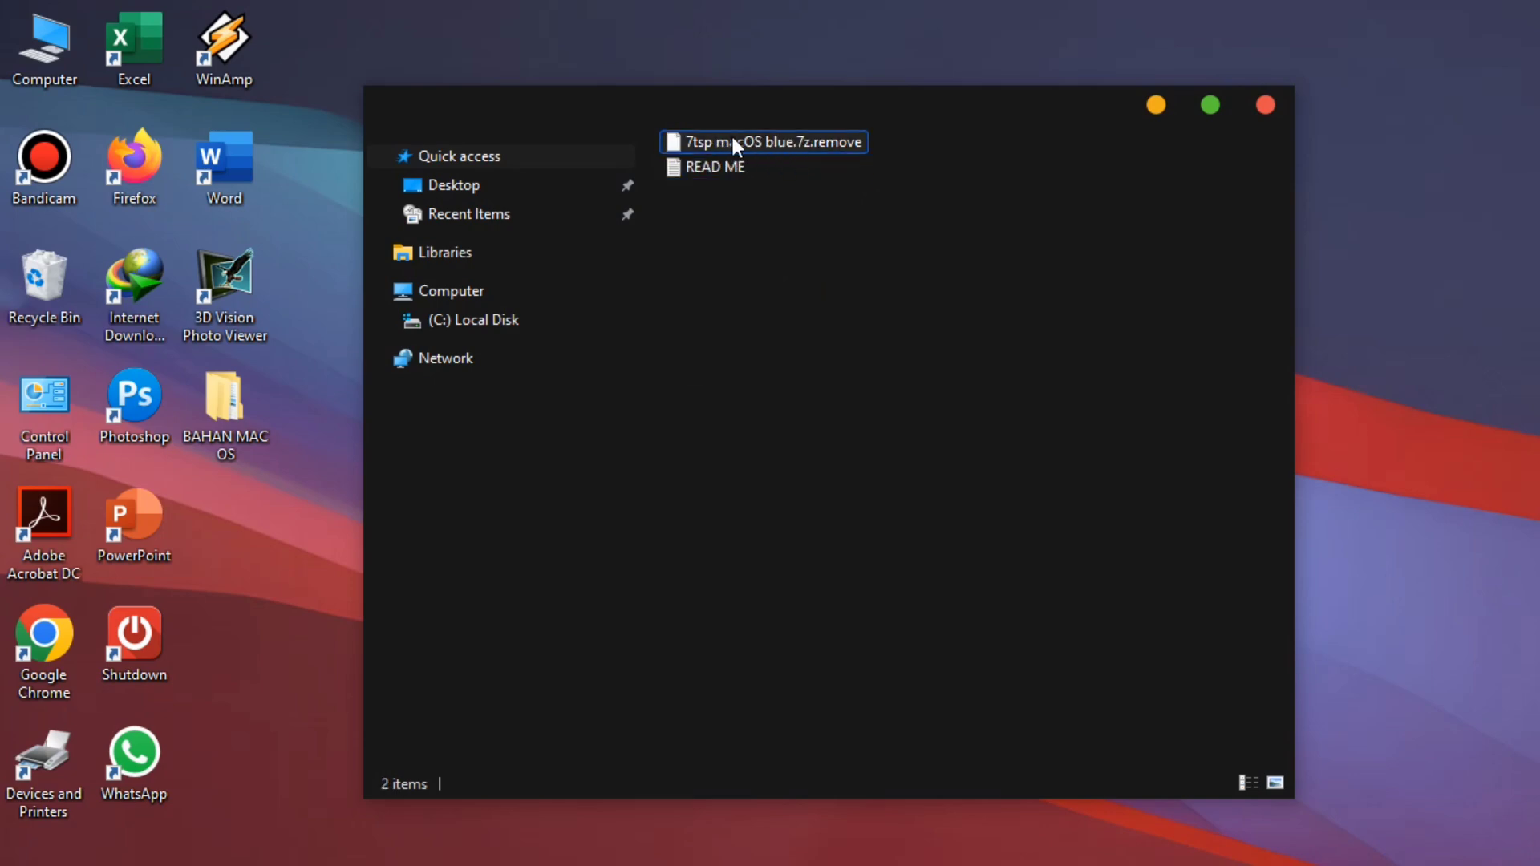
# - Remove the .remove ending from 7tsp macOS blue.7z.remove so it is a .7z archive, accept the extension change and close the folder
pyautogui.click(747, 140)
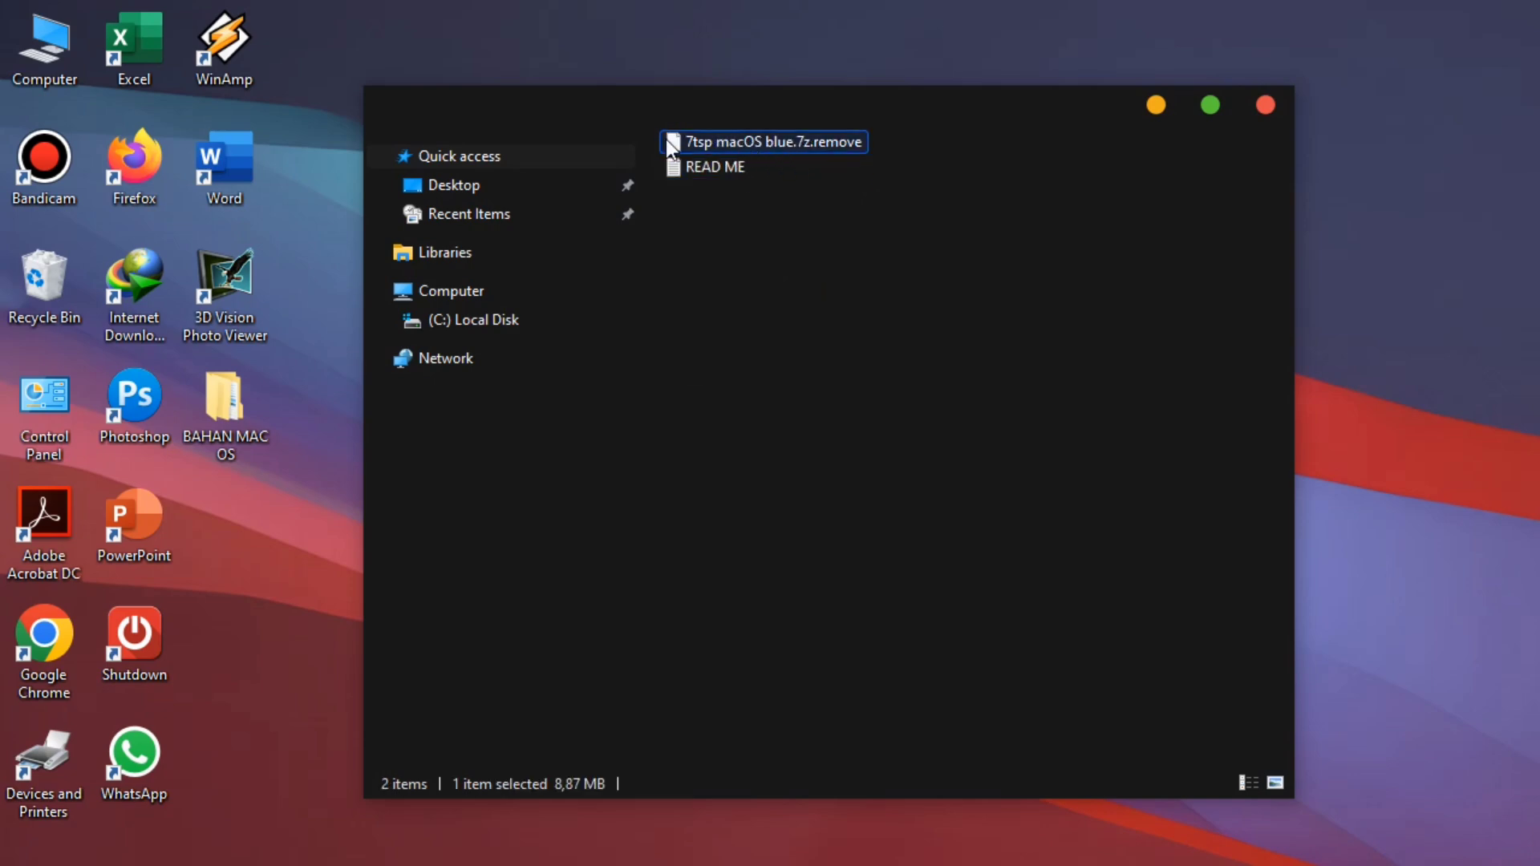
pyautogui.rightClick(787, 137)
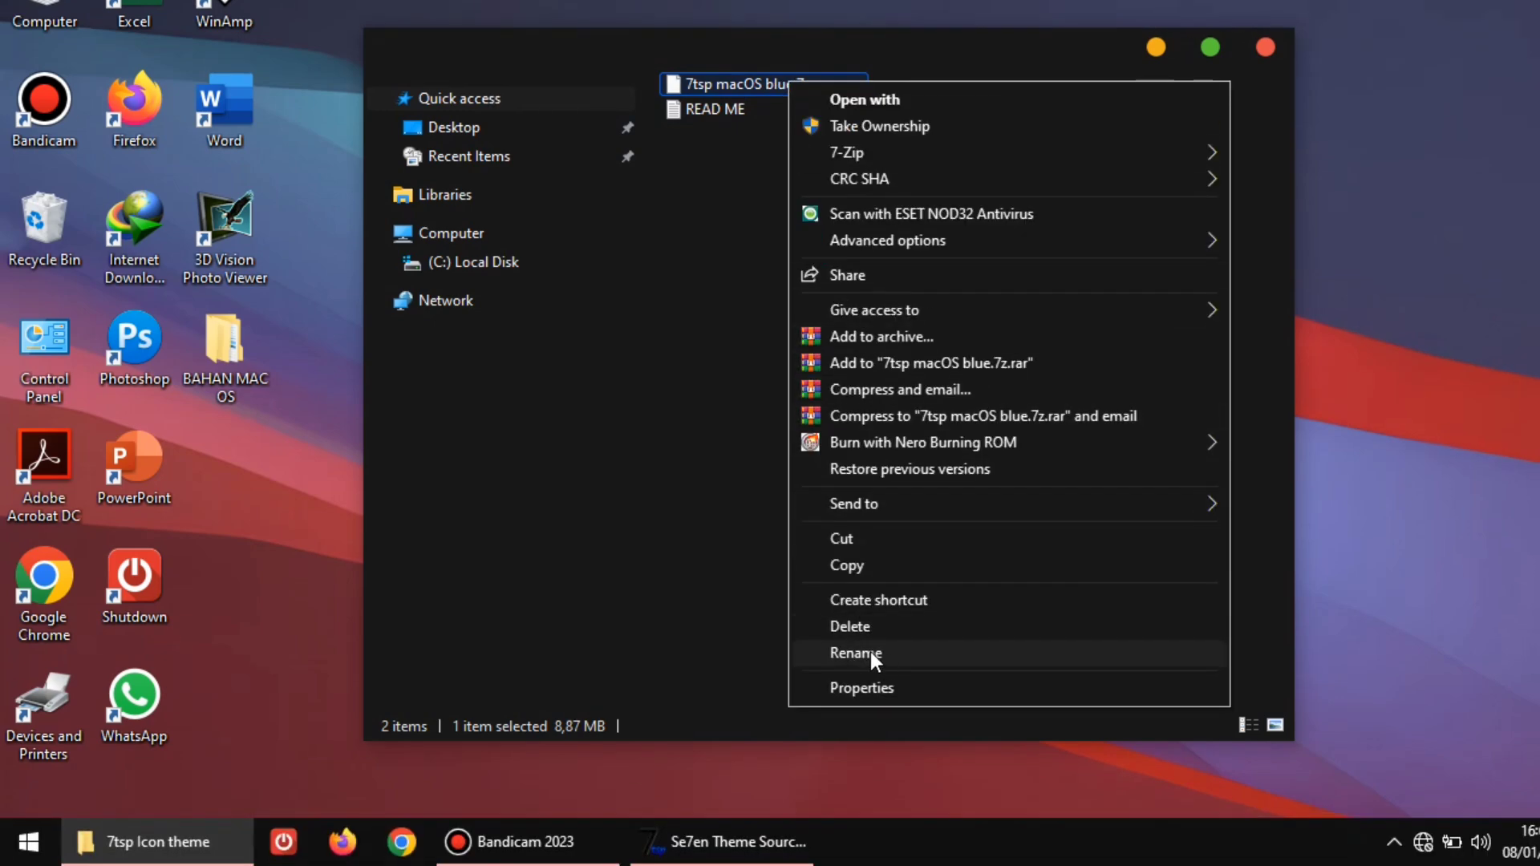
pyautogui.click(872, 712)
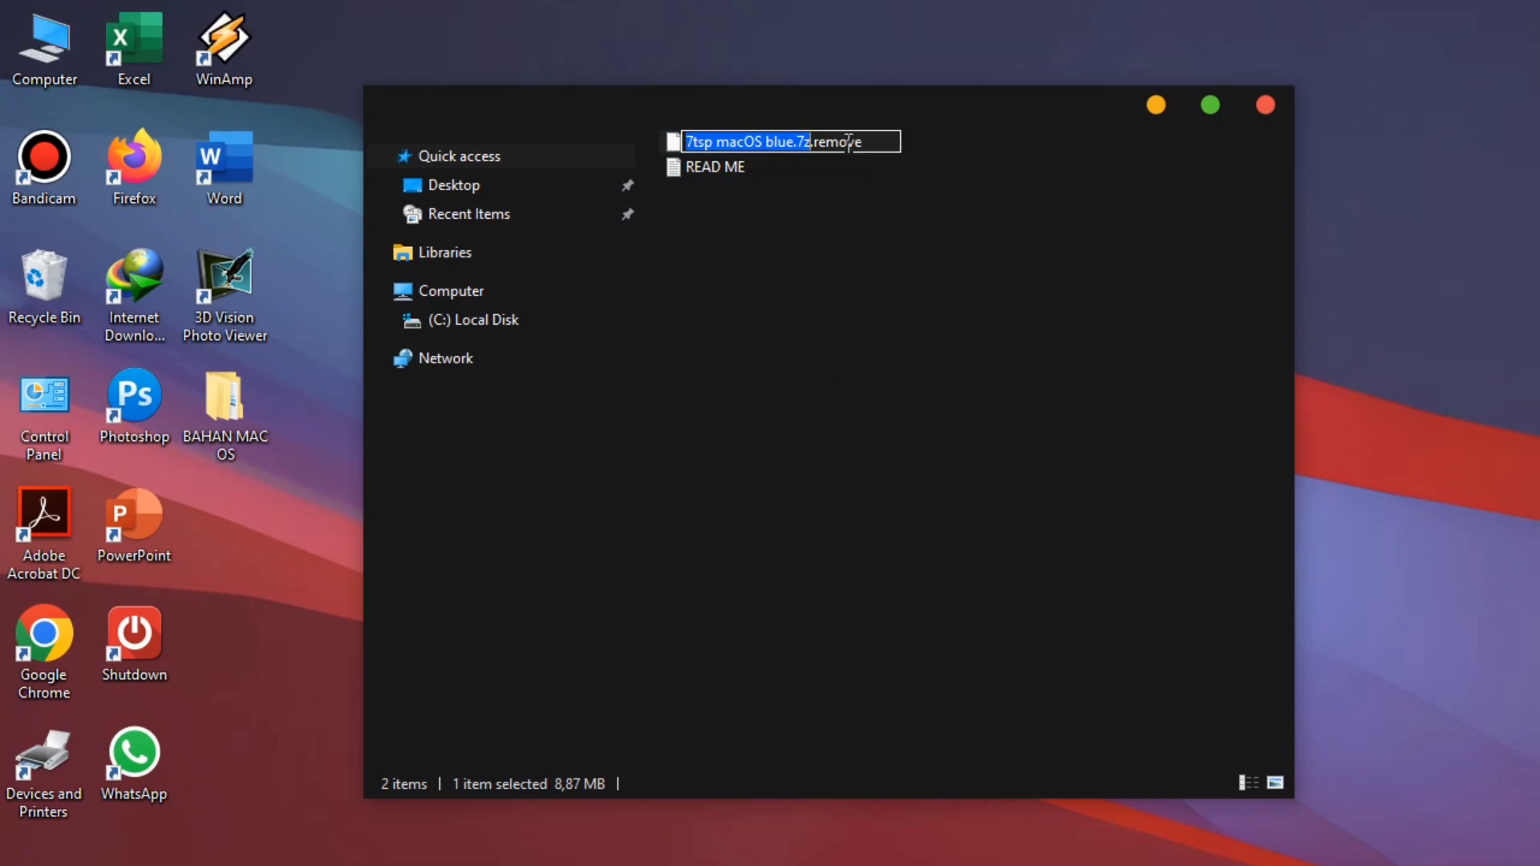
pyautogui.click(883, 142)
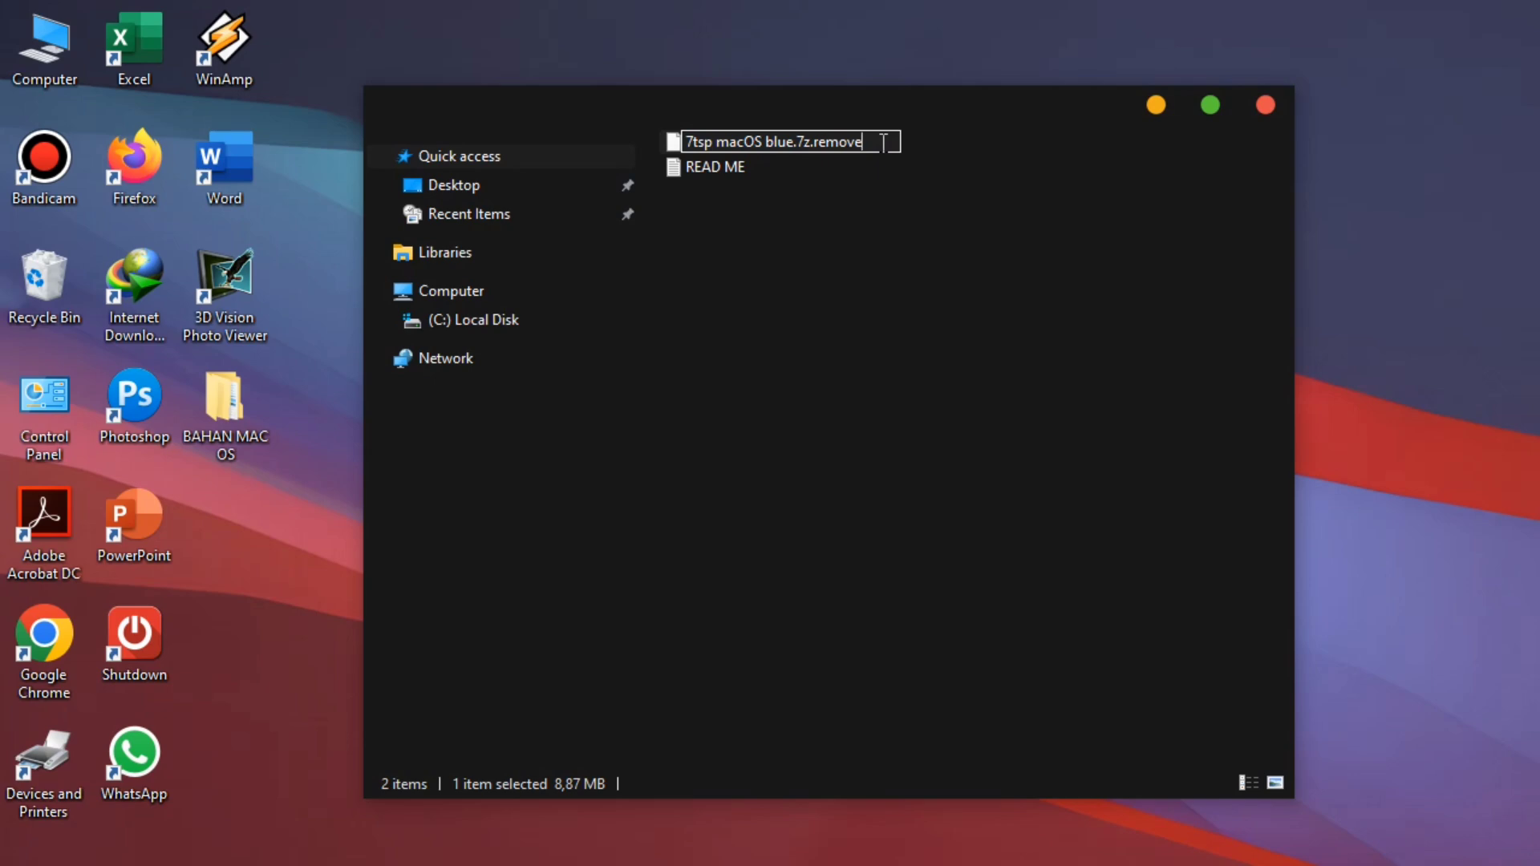
pyautogui.press('BackSpace')
pyautogui.press('BackSpace')
pyautogui.press('BackSpace')
pyautogui.press('BackSpace')
pyautogui.press('BackSpace')
pyautogui.press('BackSpace')
pyautogui.press('Return')
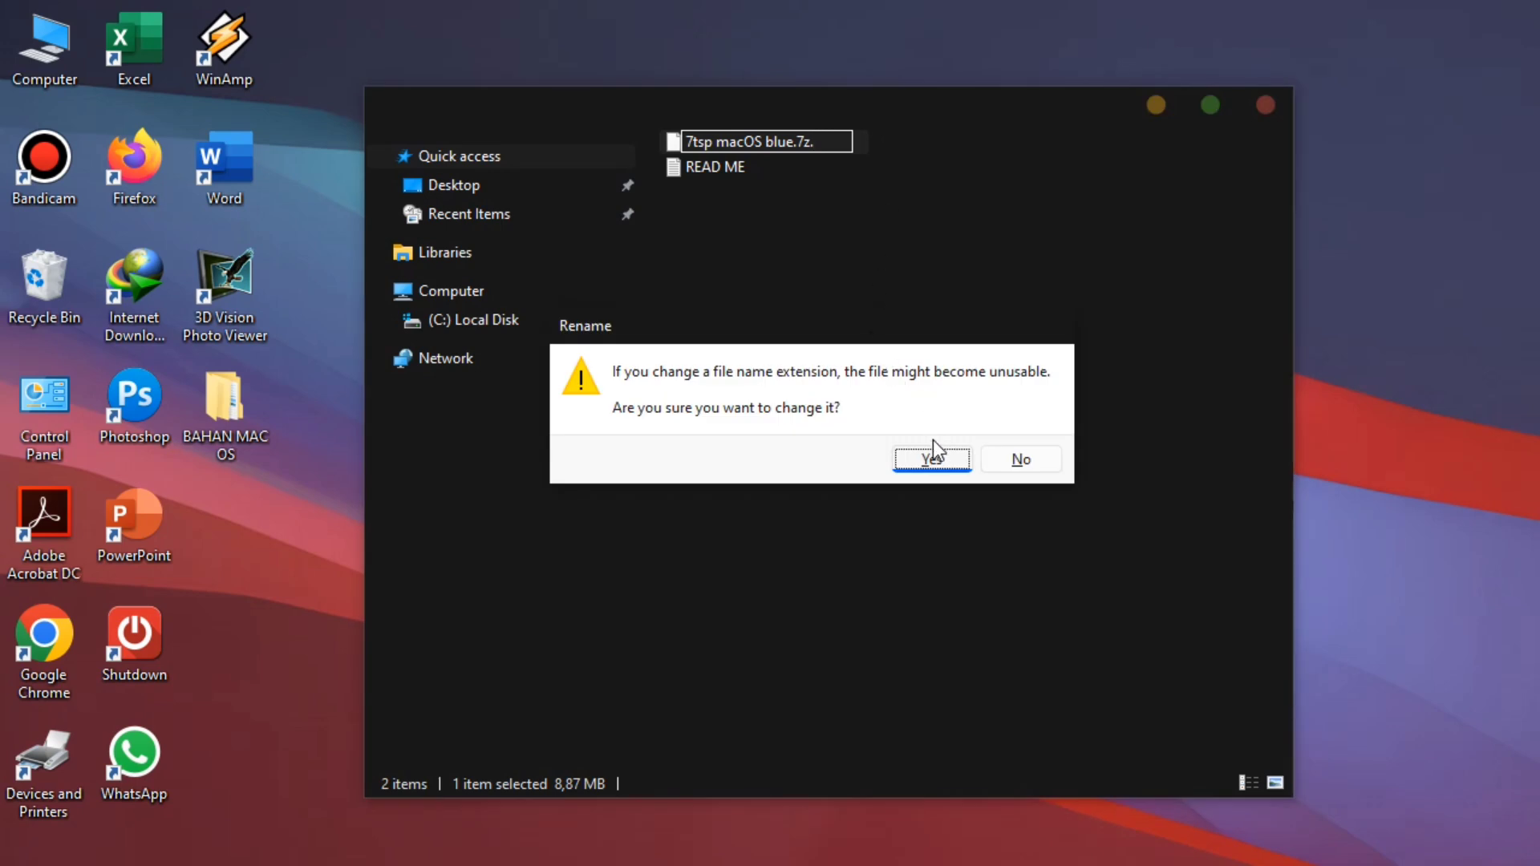
pyautogui.click(931, 459)
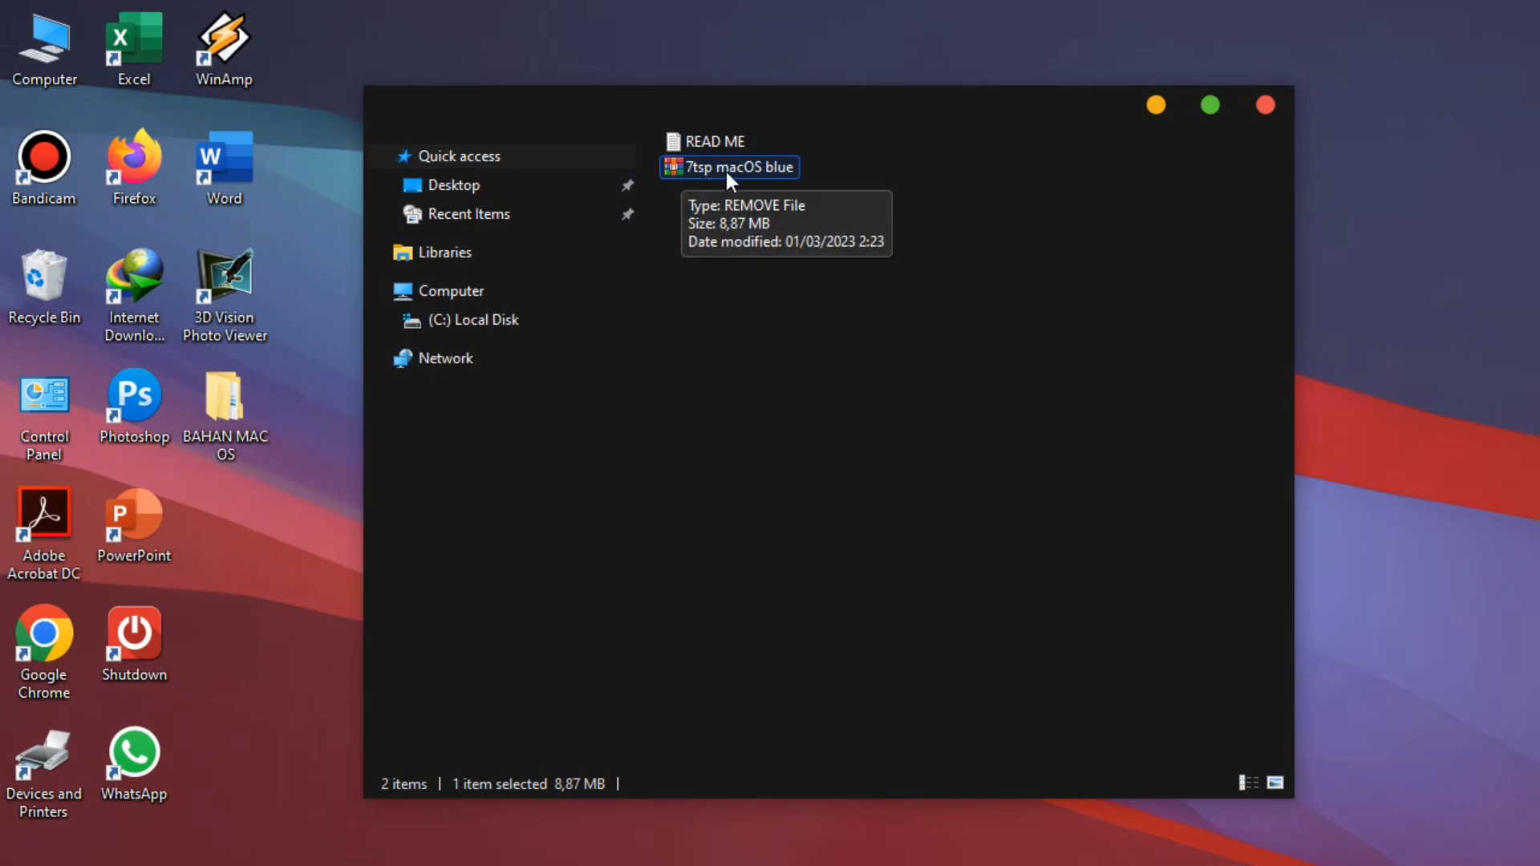
pyautogui.click(860, 205)
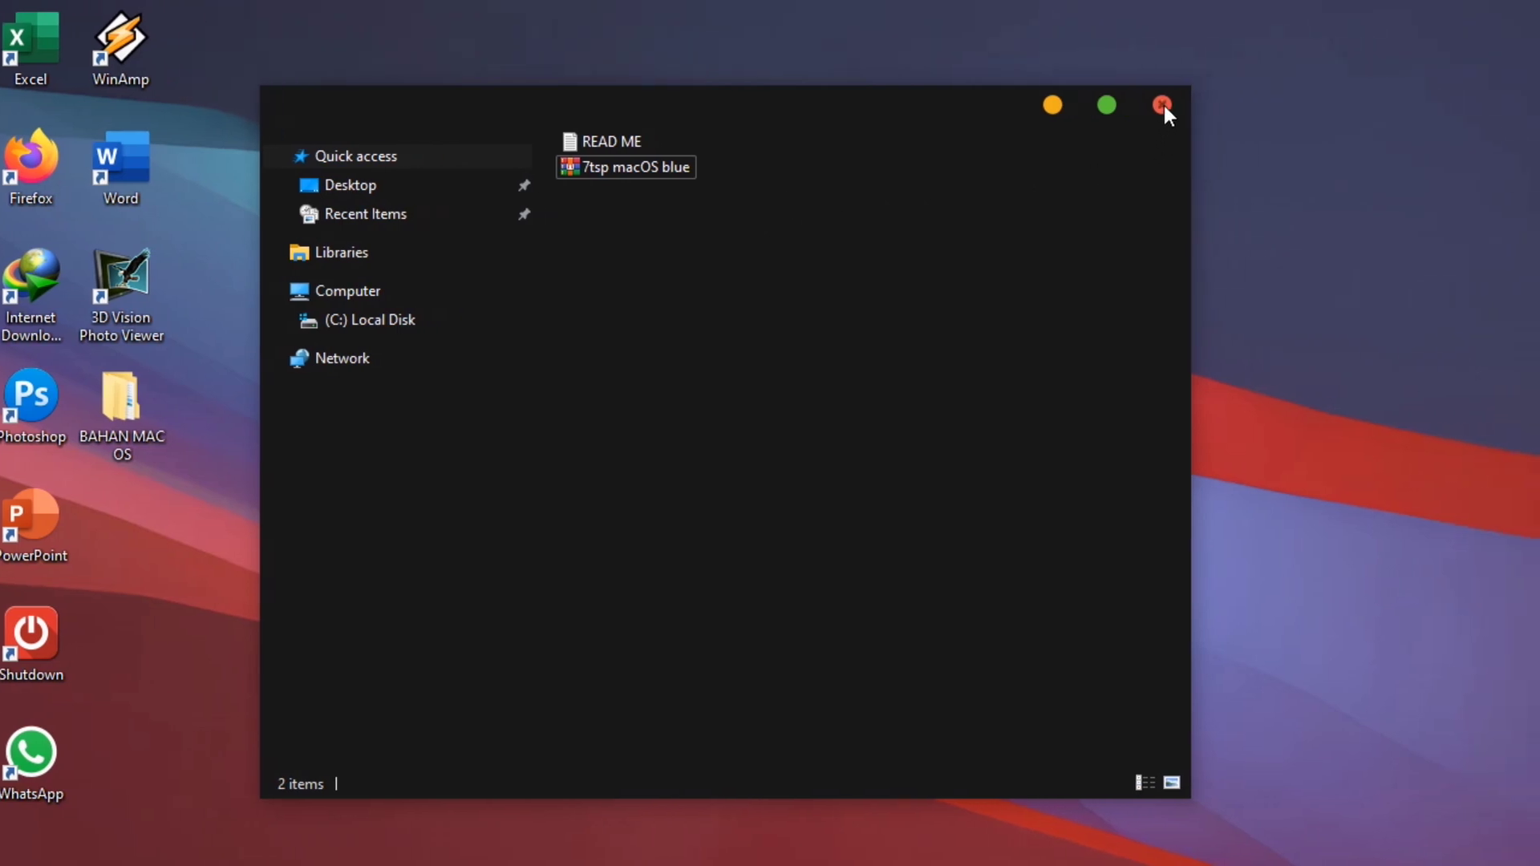
pyautogui.click(1163, 104)
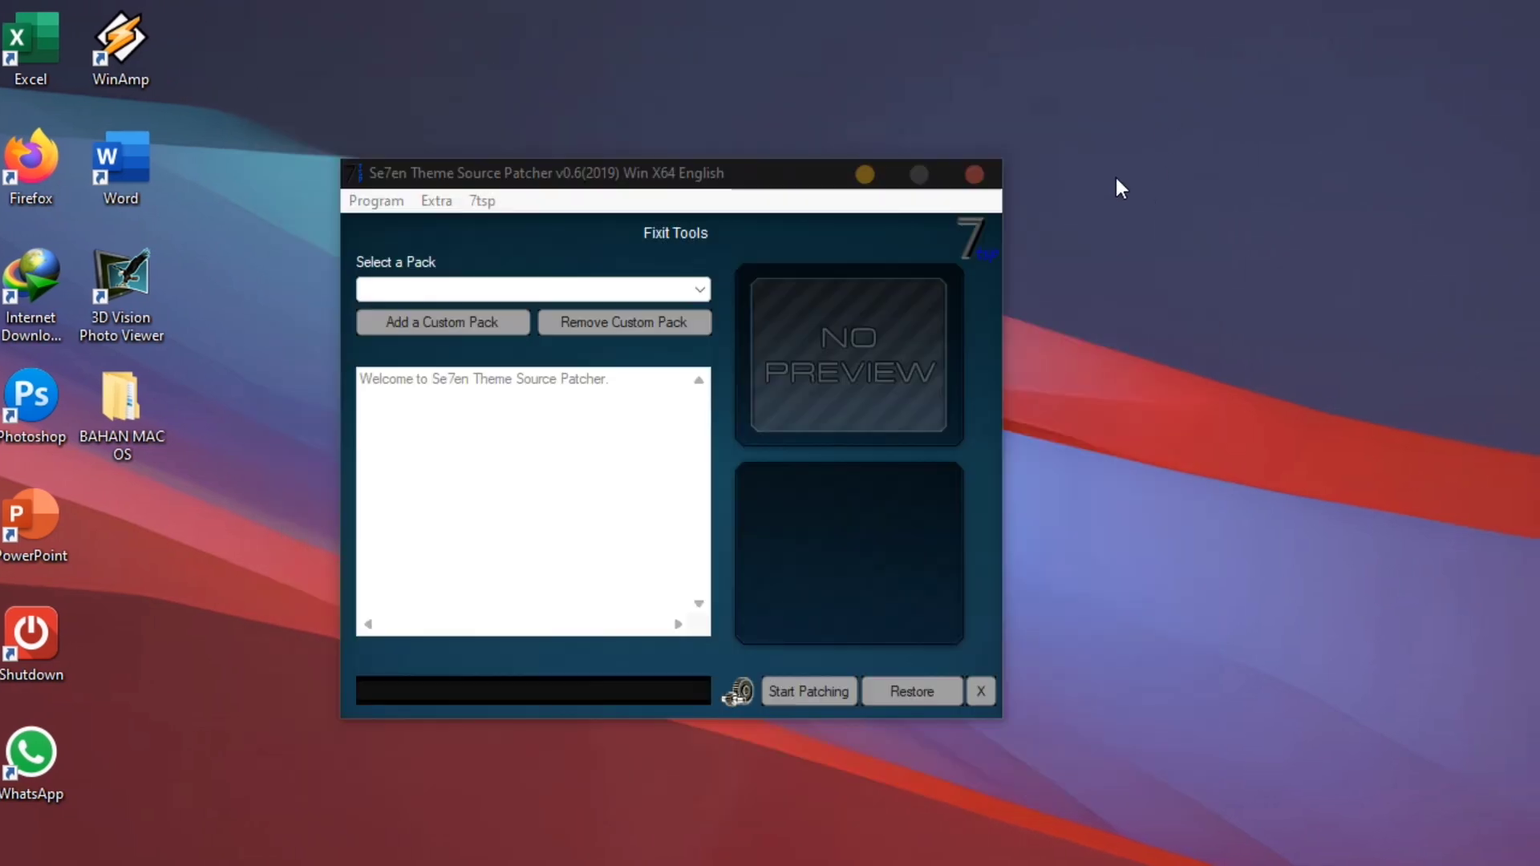
# - Add 7tsp macOS blue as a custom pack from the 7tsp Icon theme folder under BAHAN MAC OS, 02. Theme Mac OS
pyautogui.moveTo(561, 176)
pyautogui.mouseDown()
pyautogui.moveTo(588, 172)
pyautogui.moveTo(548, 186)
pyautogui.mouseUp()
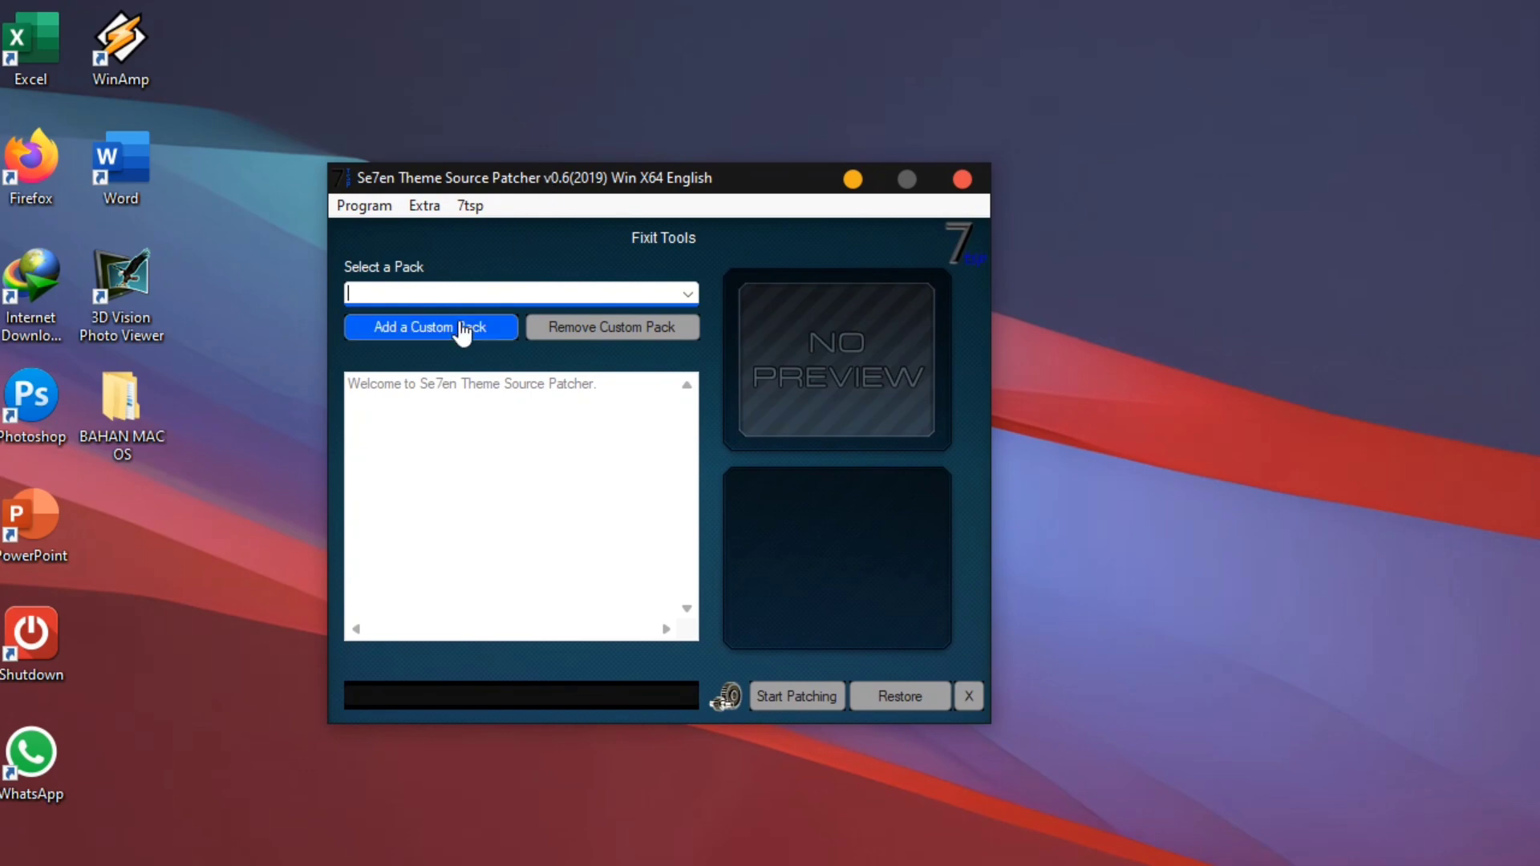
pyautogui.click(411, 329)
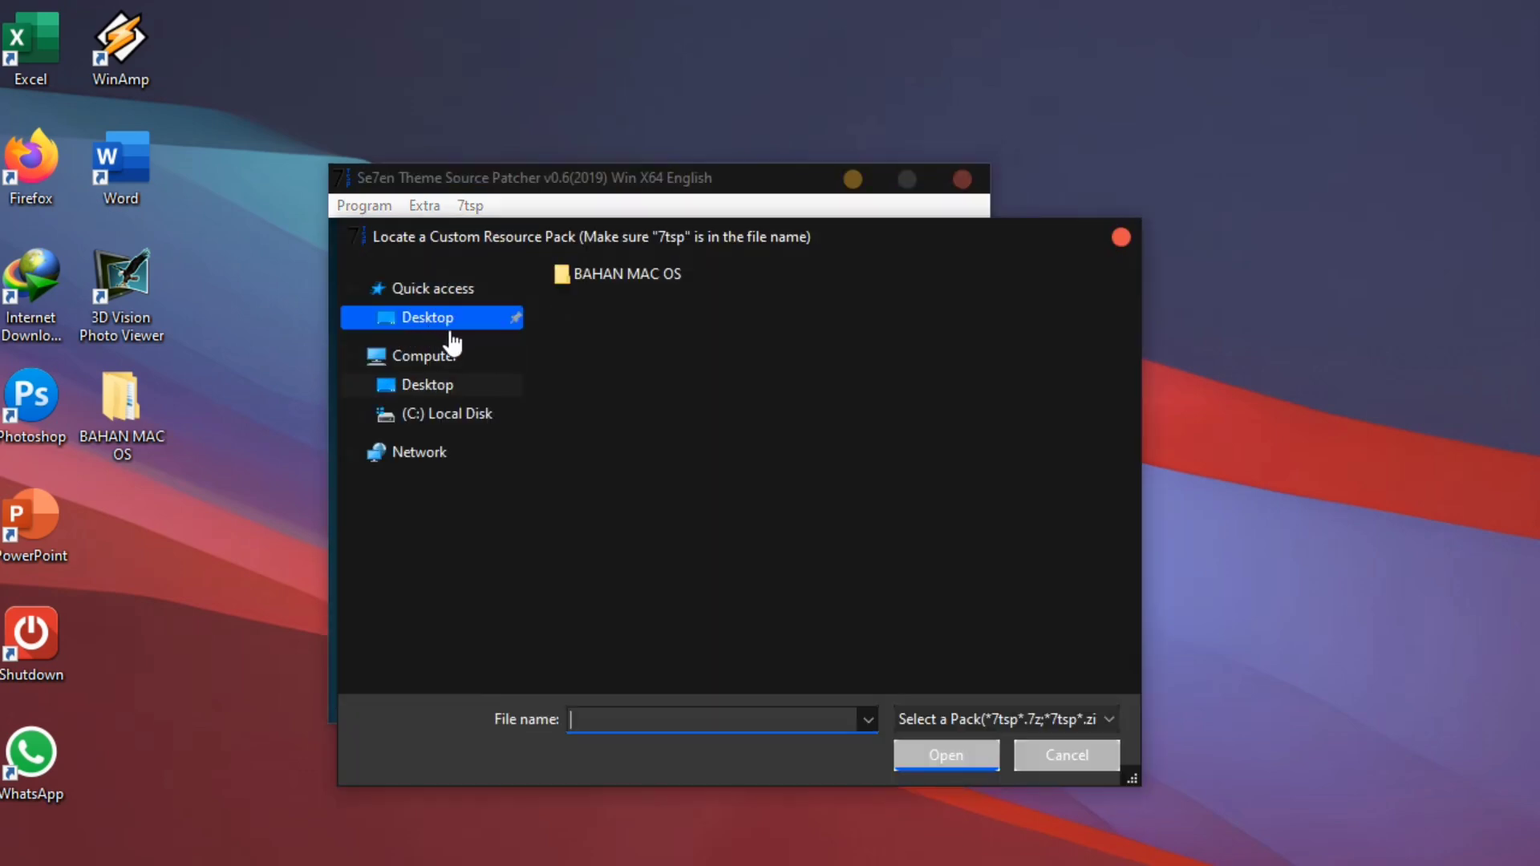
pyautogui.click(450, 353)
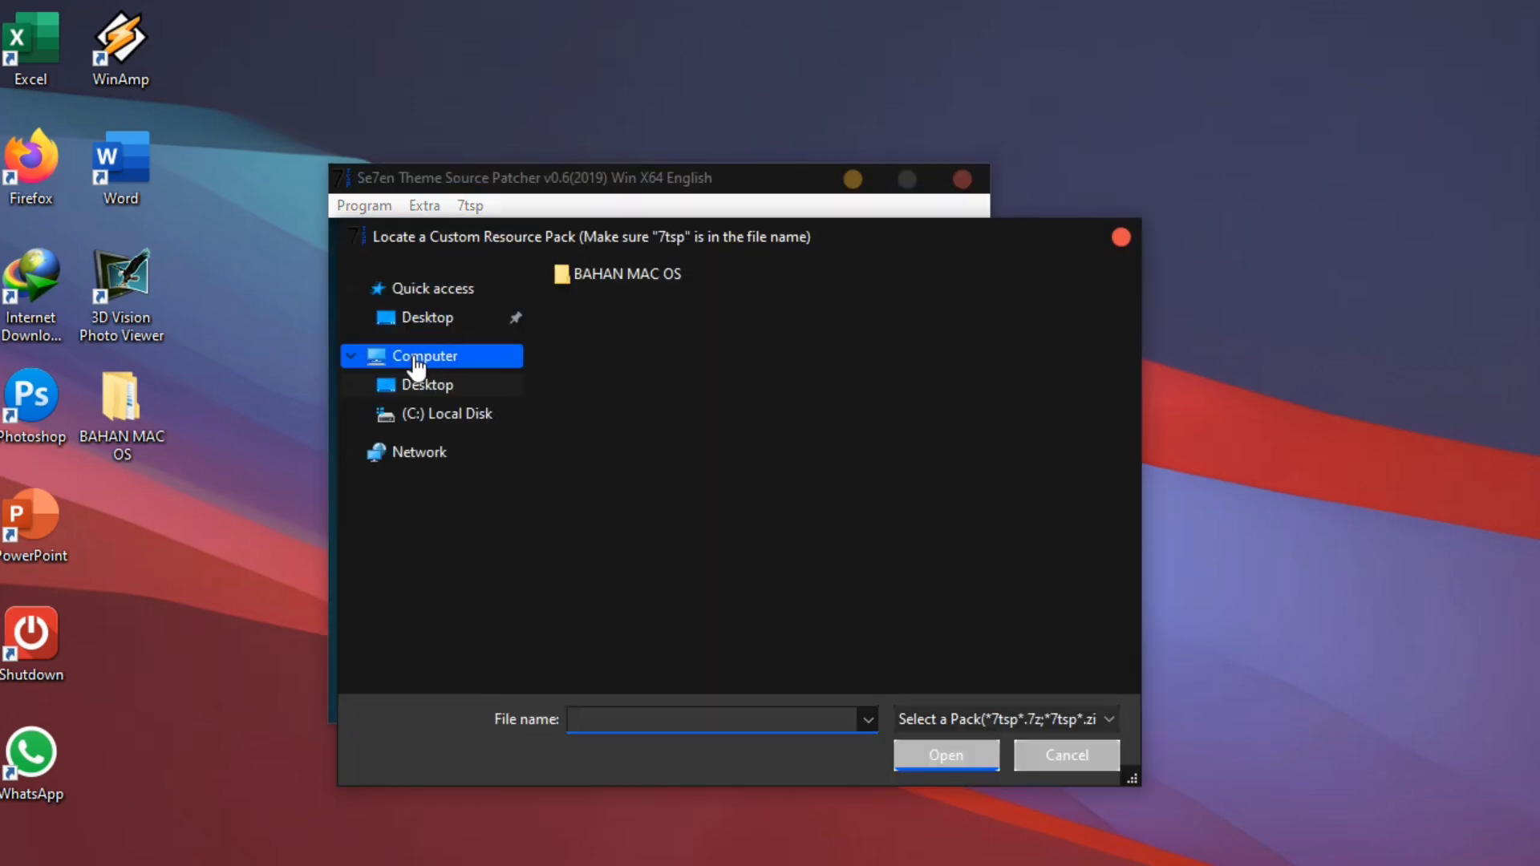
pyautogui.click(457, 384)
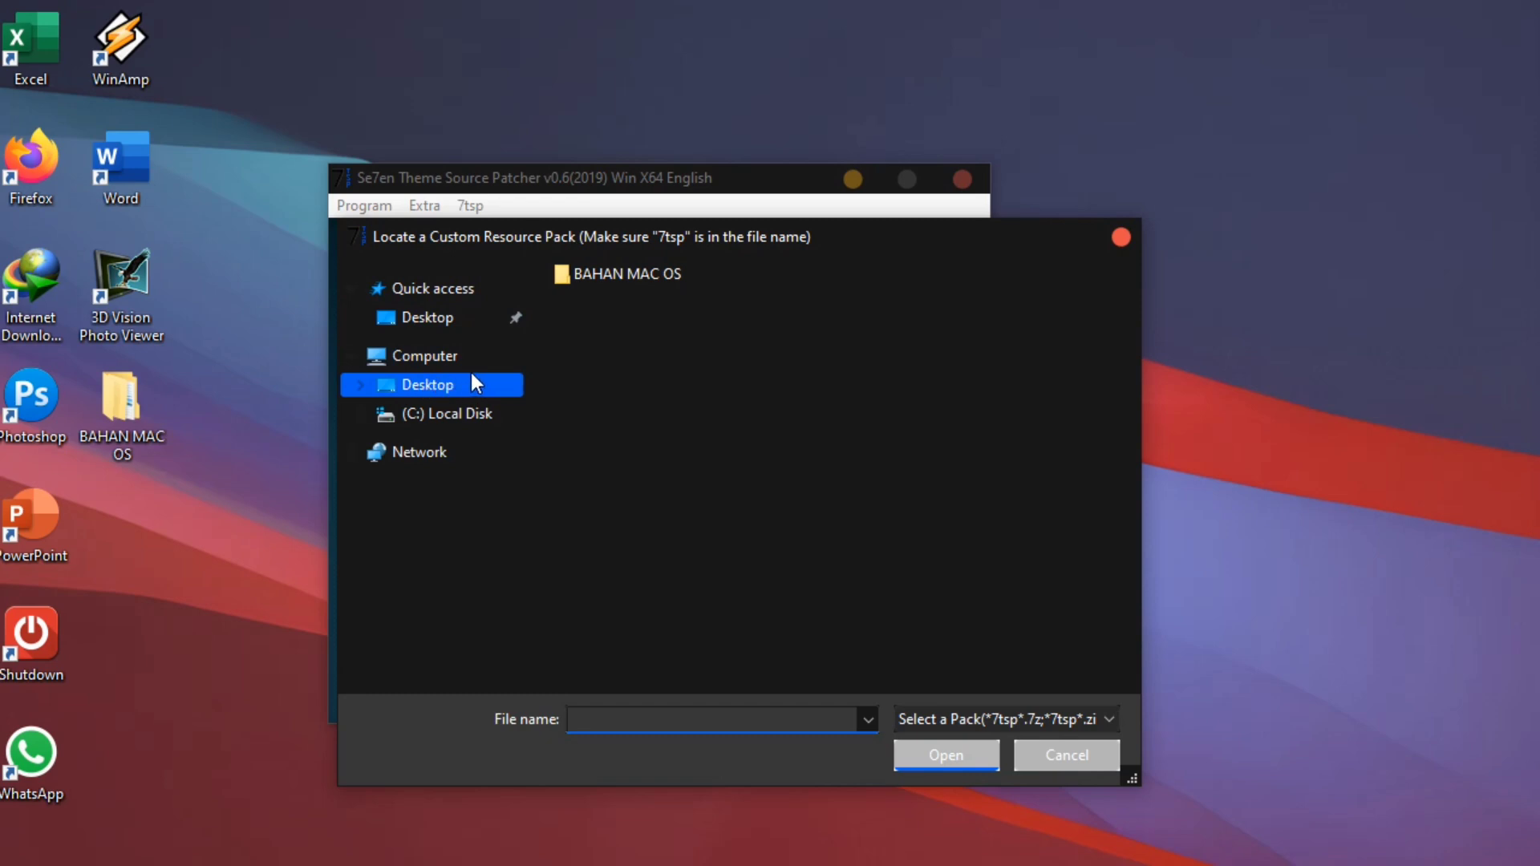
pyautogui.click(442, 387)
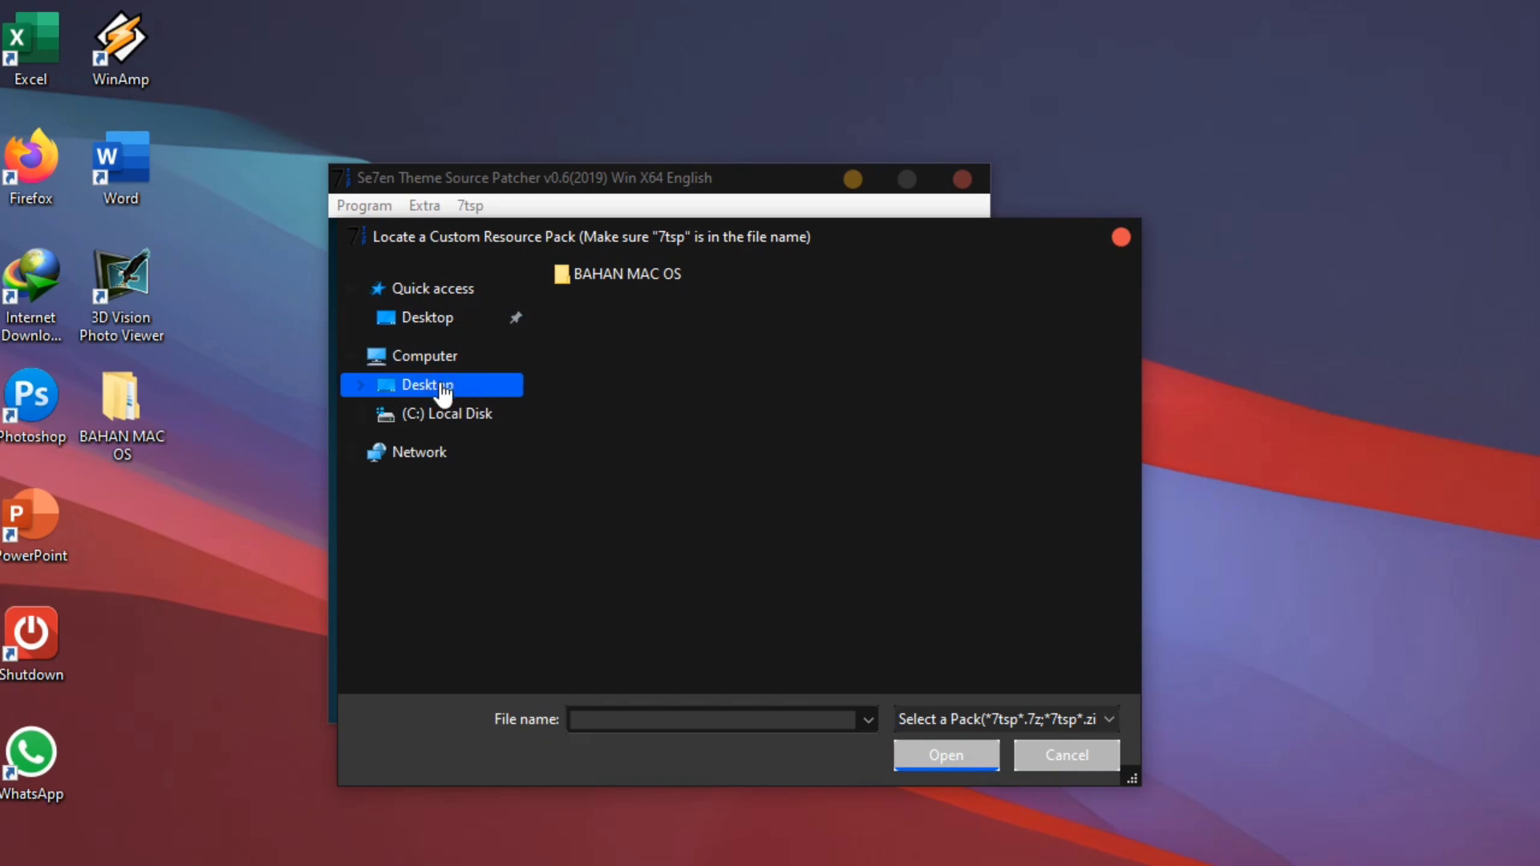
pyautogui.doubleClick(620, 273)
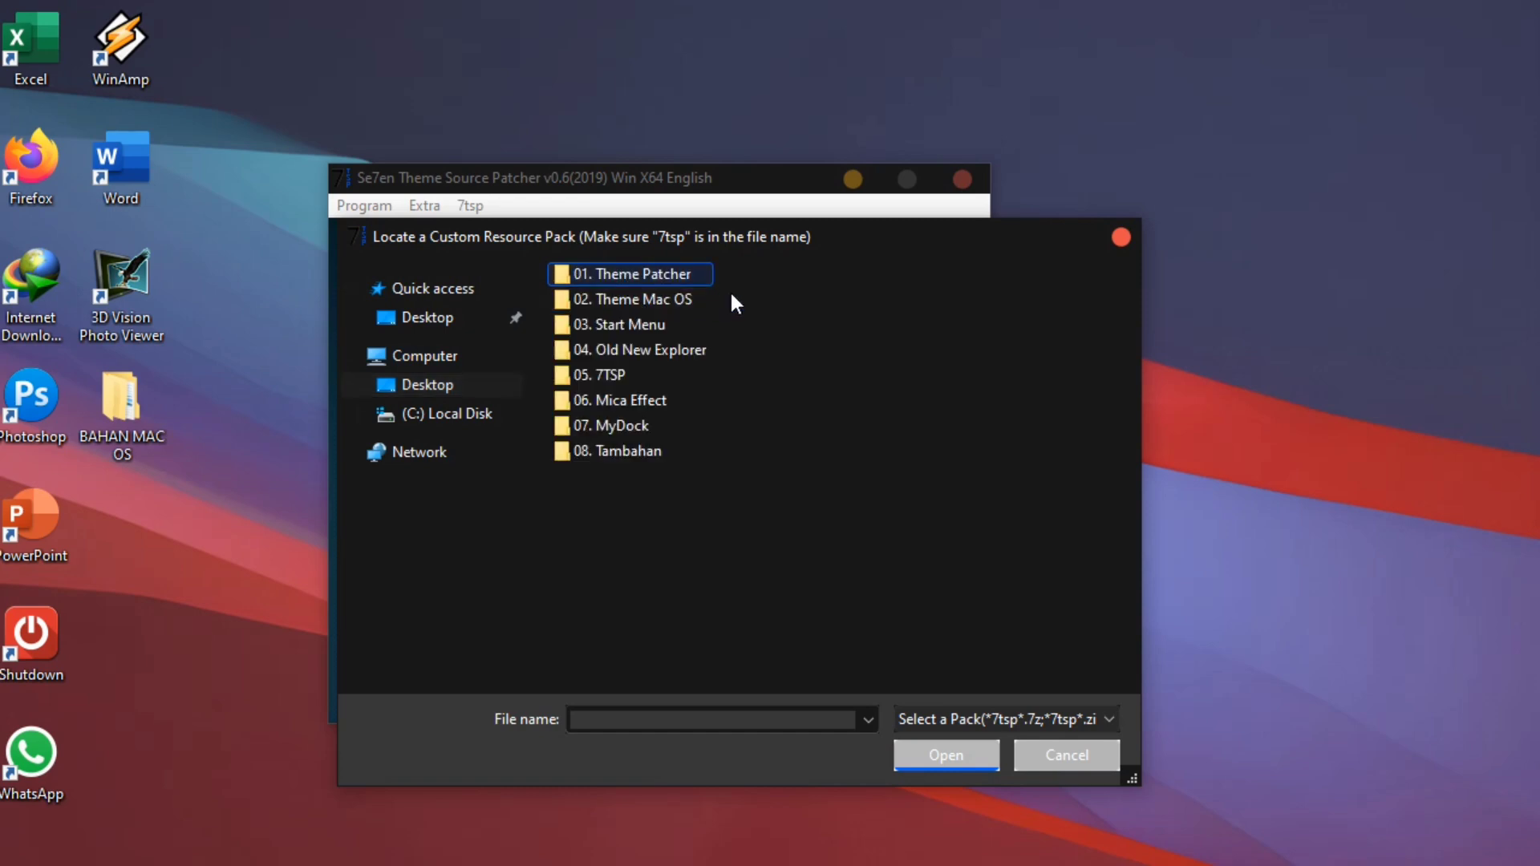
pyautogui.doubleClick(639, 300)
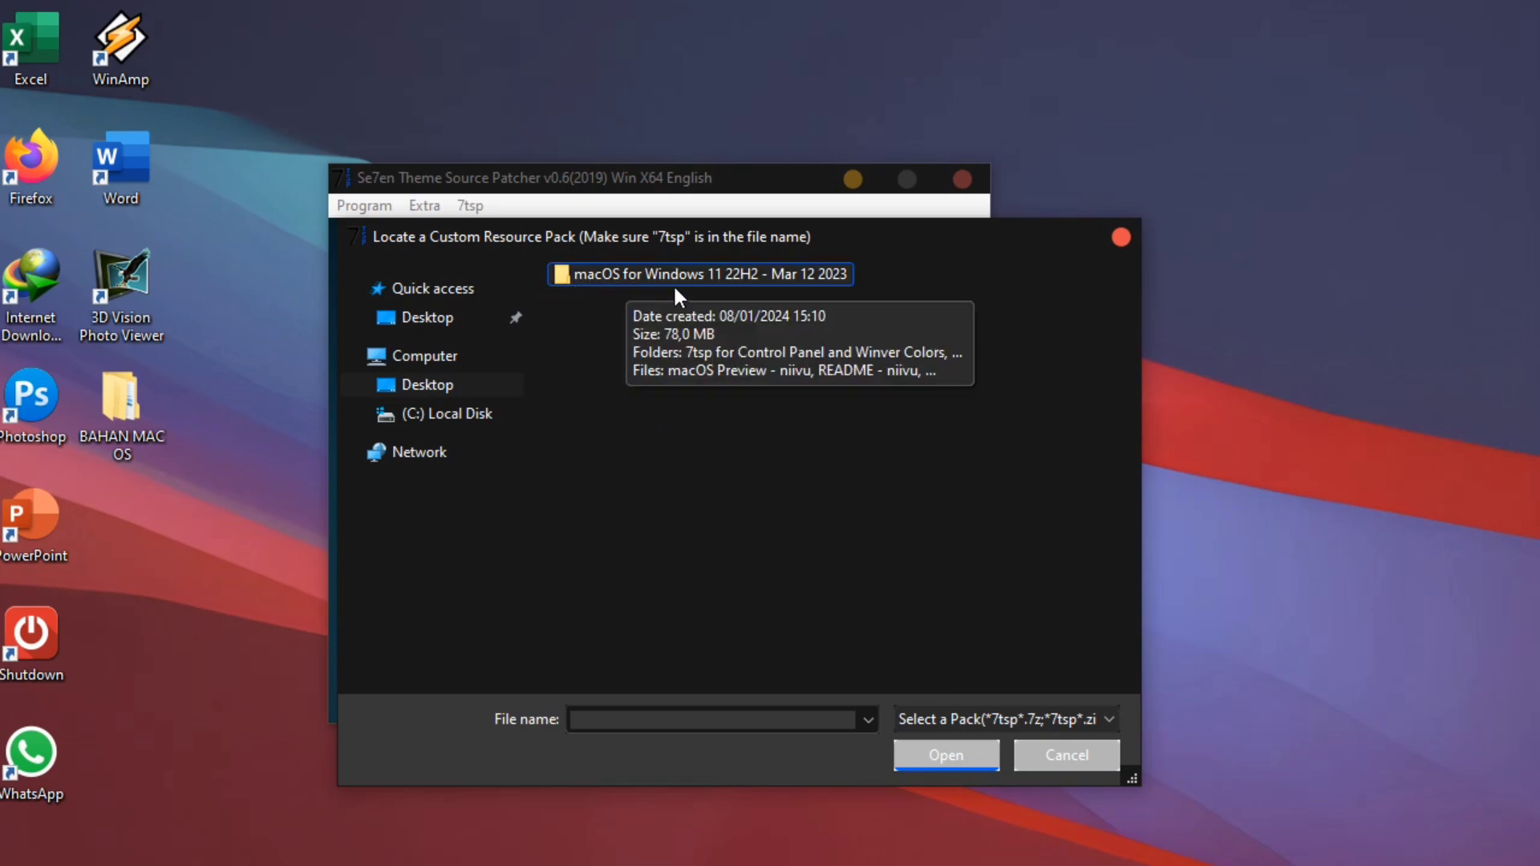
pyautogui.doubleClick(719, 273)
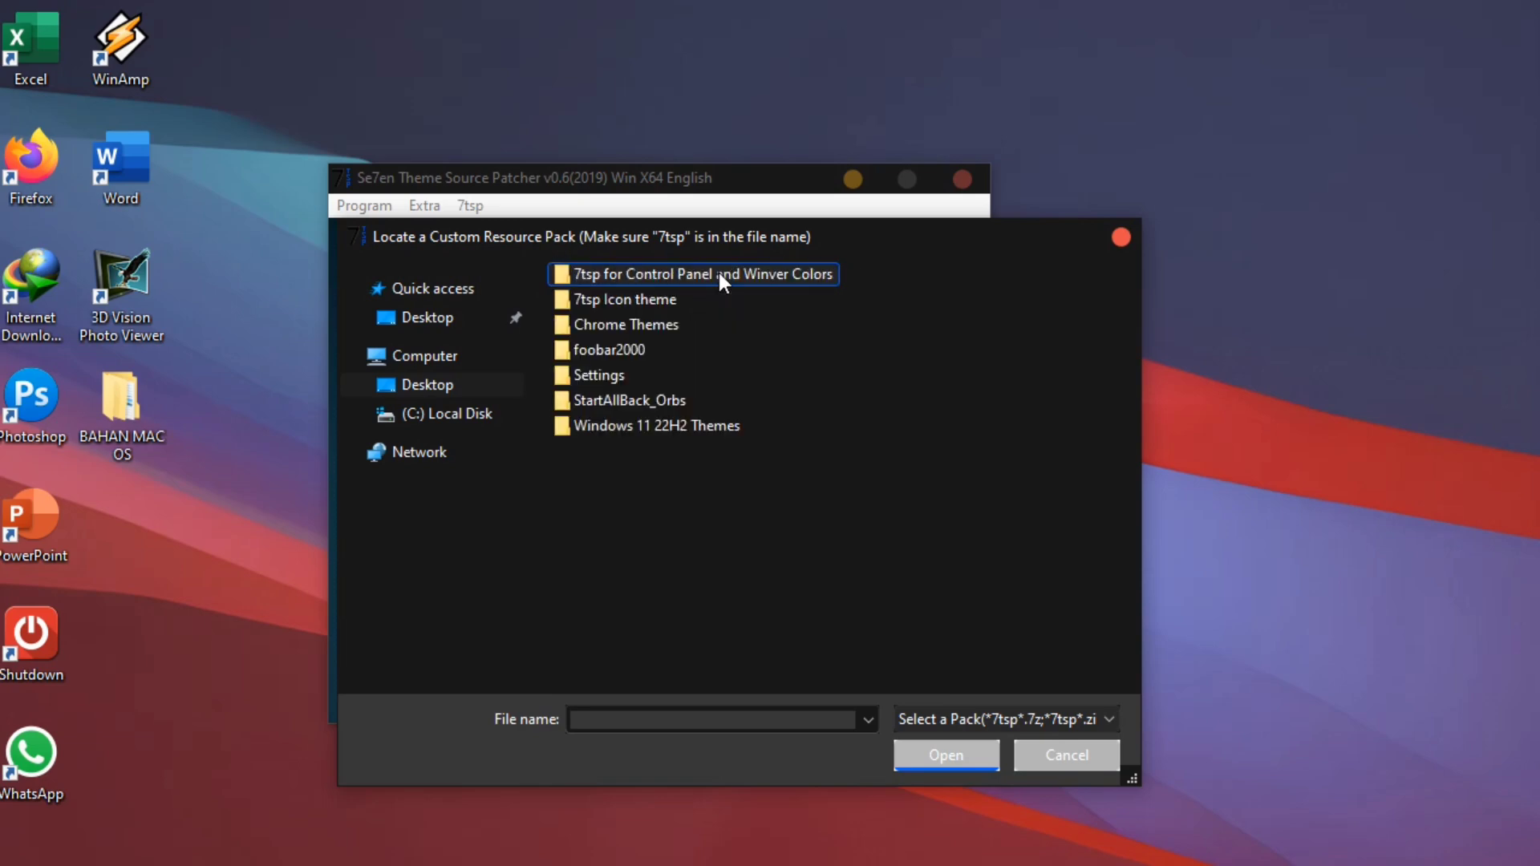
pyautogui.click(597, 299)
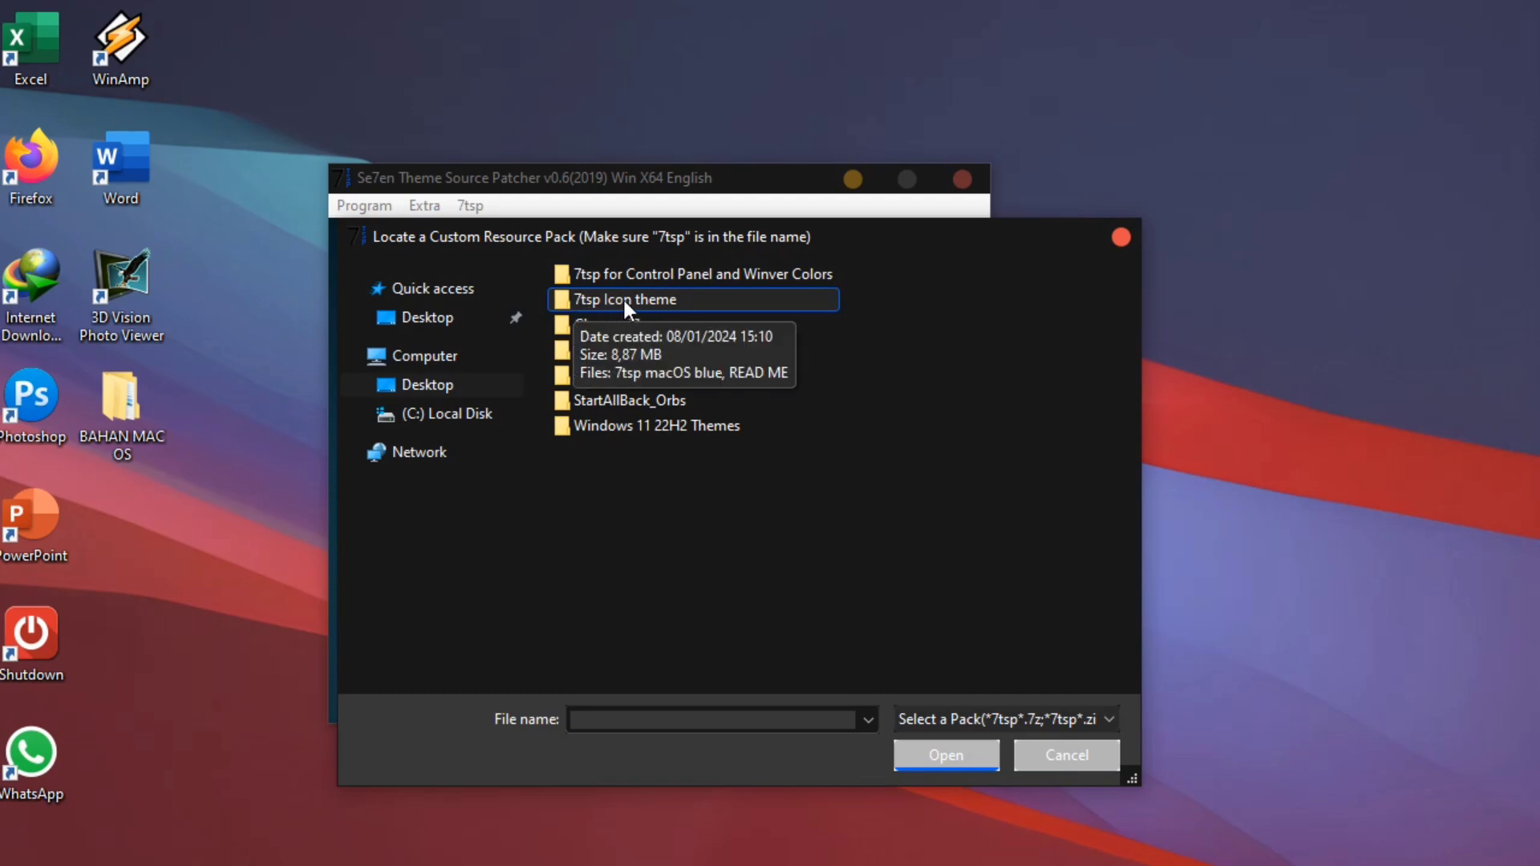
pyautogui.doubleClick(612, 295)
pyautogui.click(595, 281)
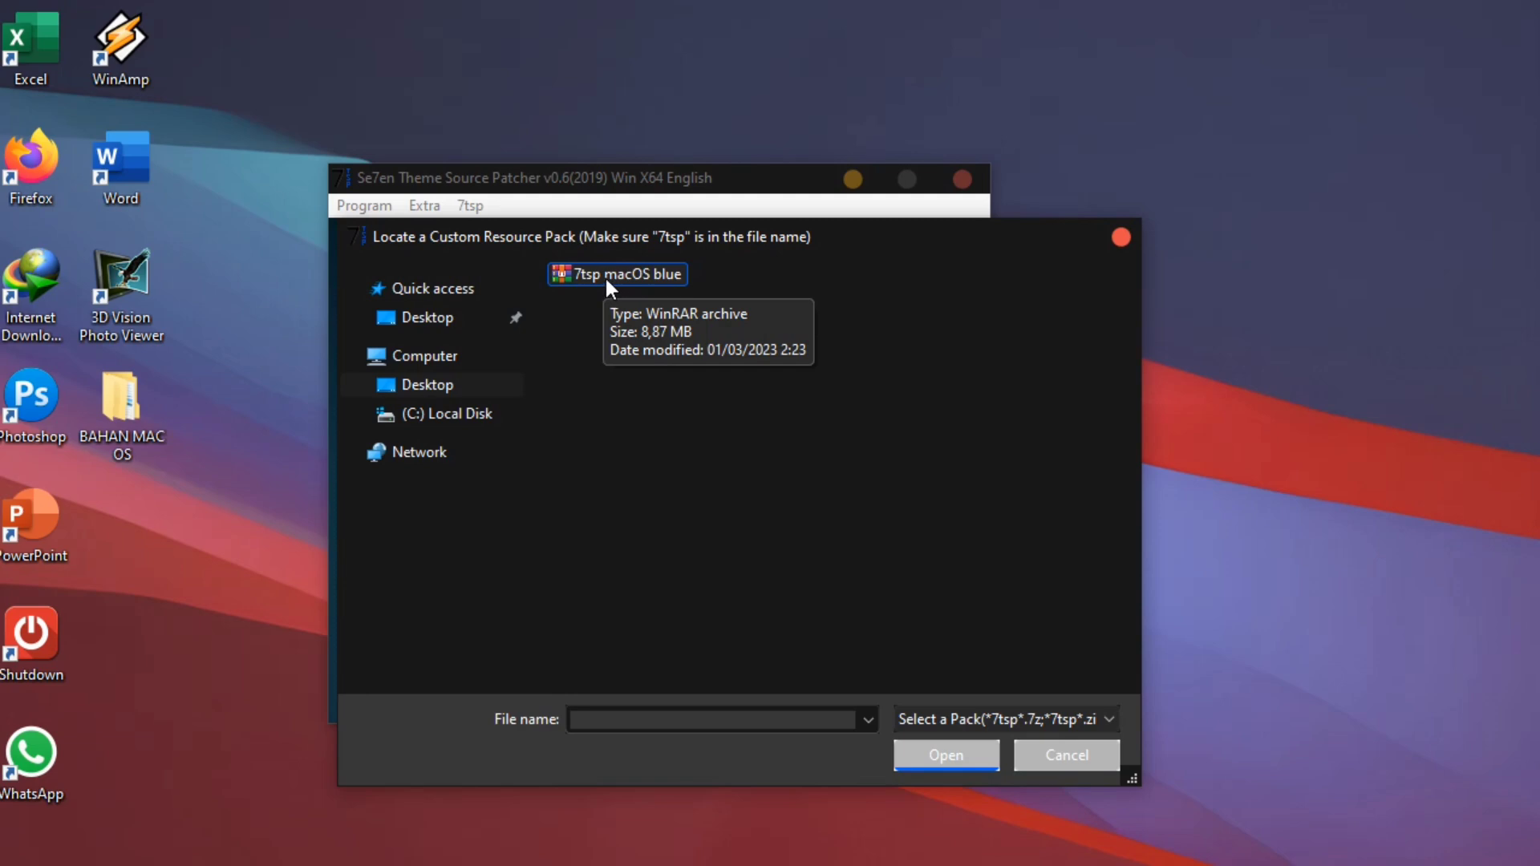
pyautogui.click(620, 279)
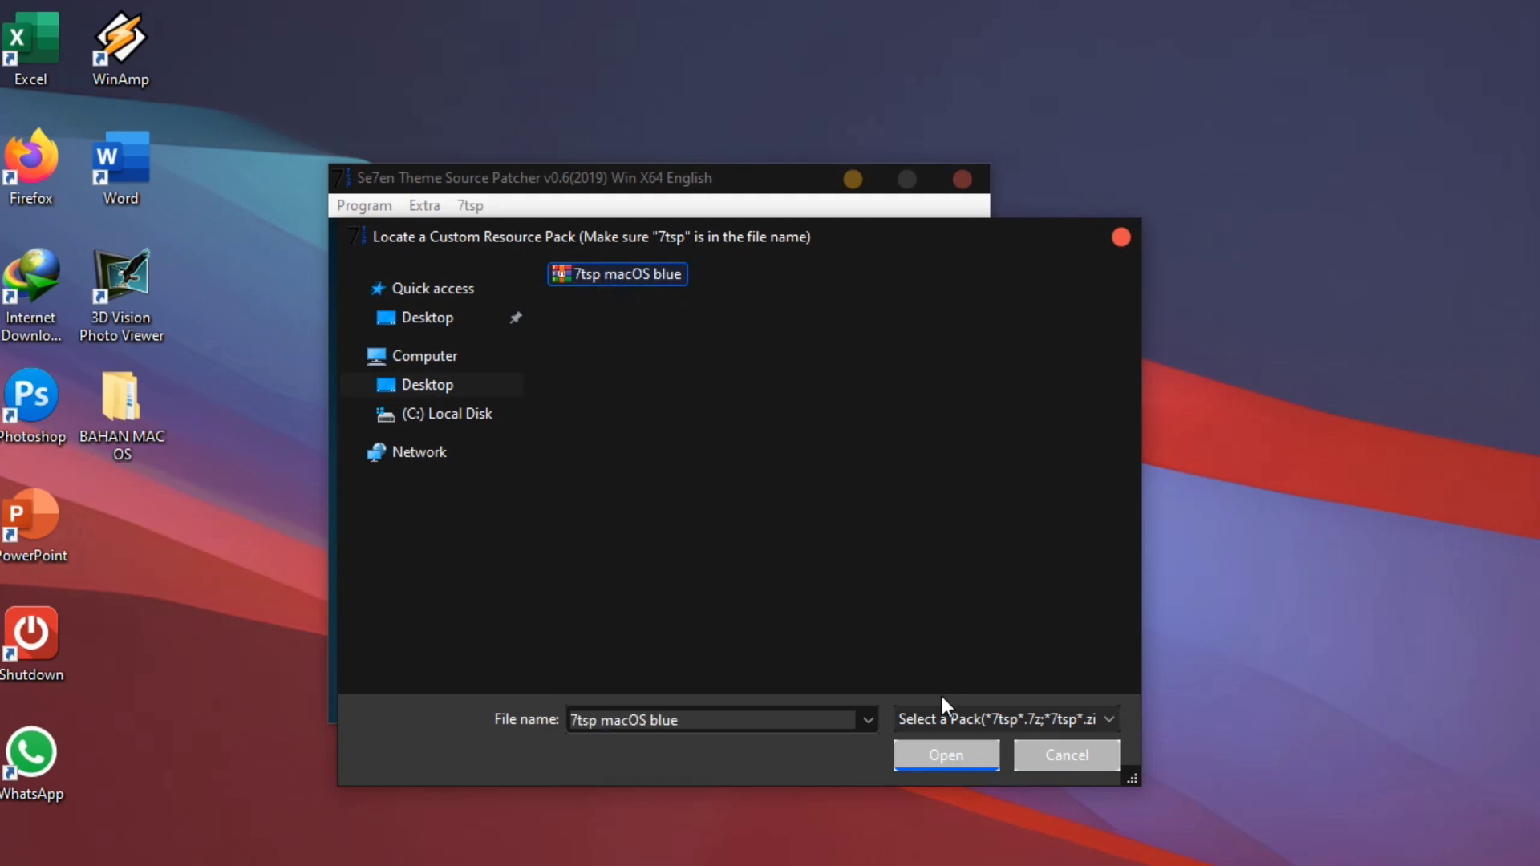
pyautogui.click(938, 760)
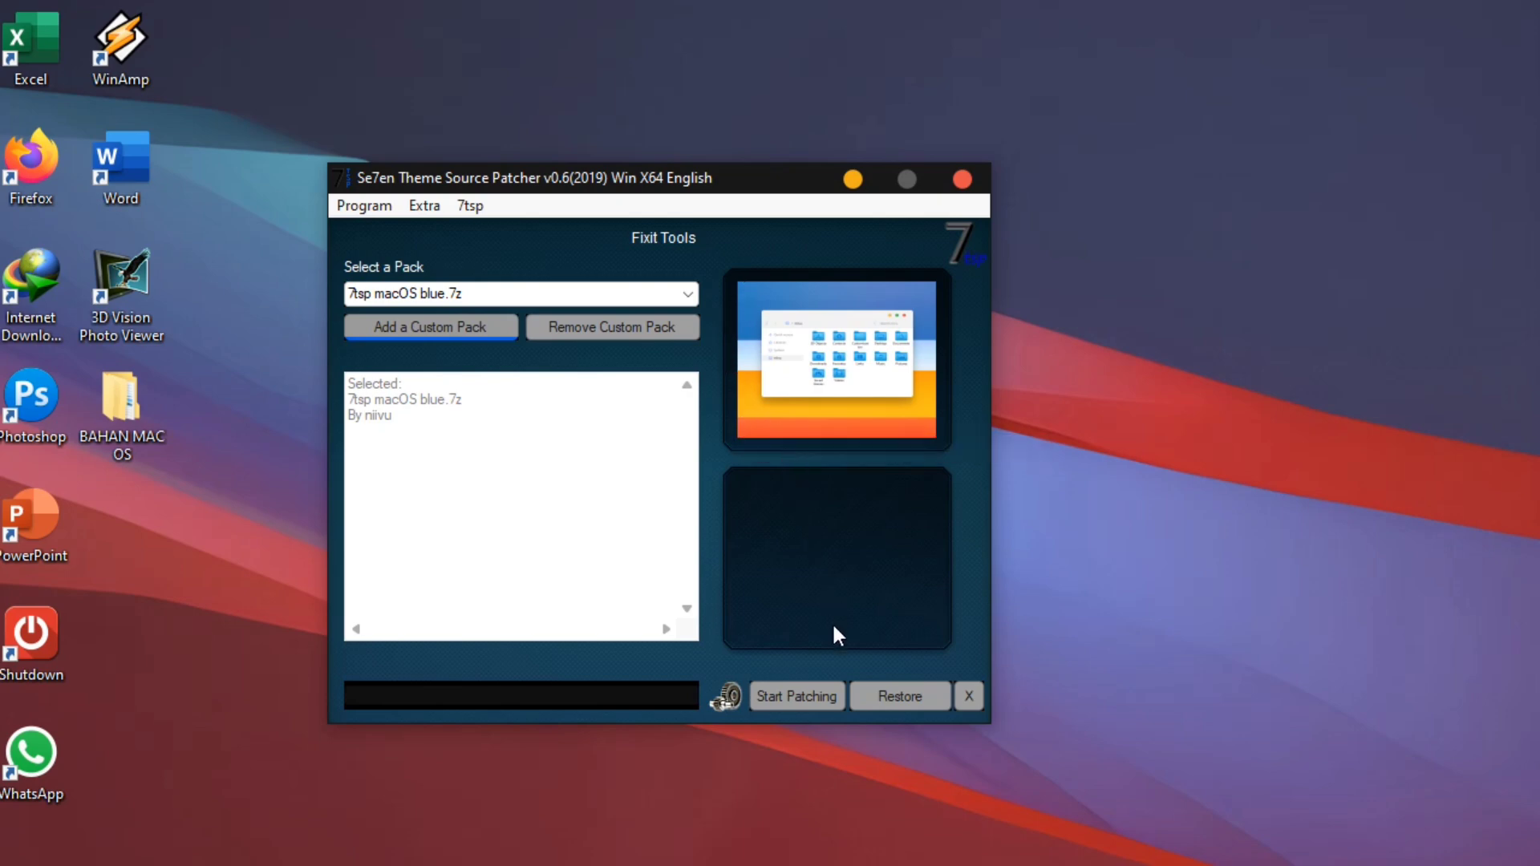
# - Patch the system with 7tsp macOS blue.7z, reboot when asked and dismiss the System patched message
pyautogui.click(807, 697)
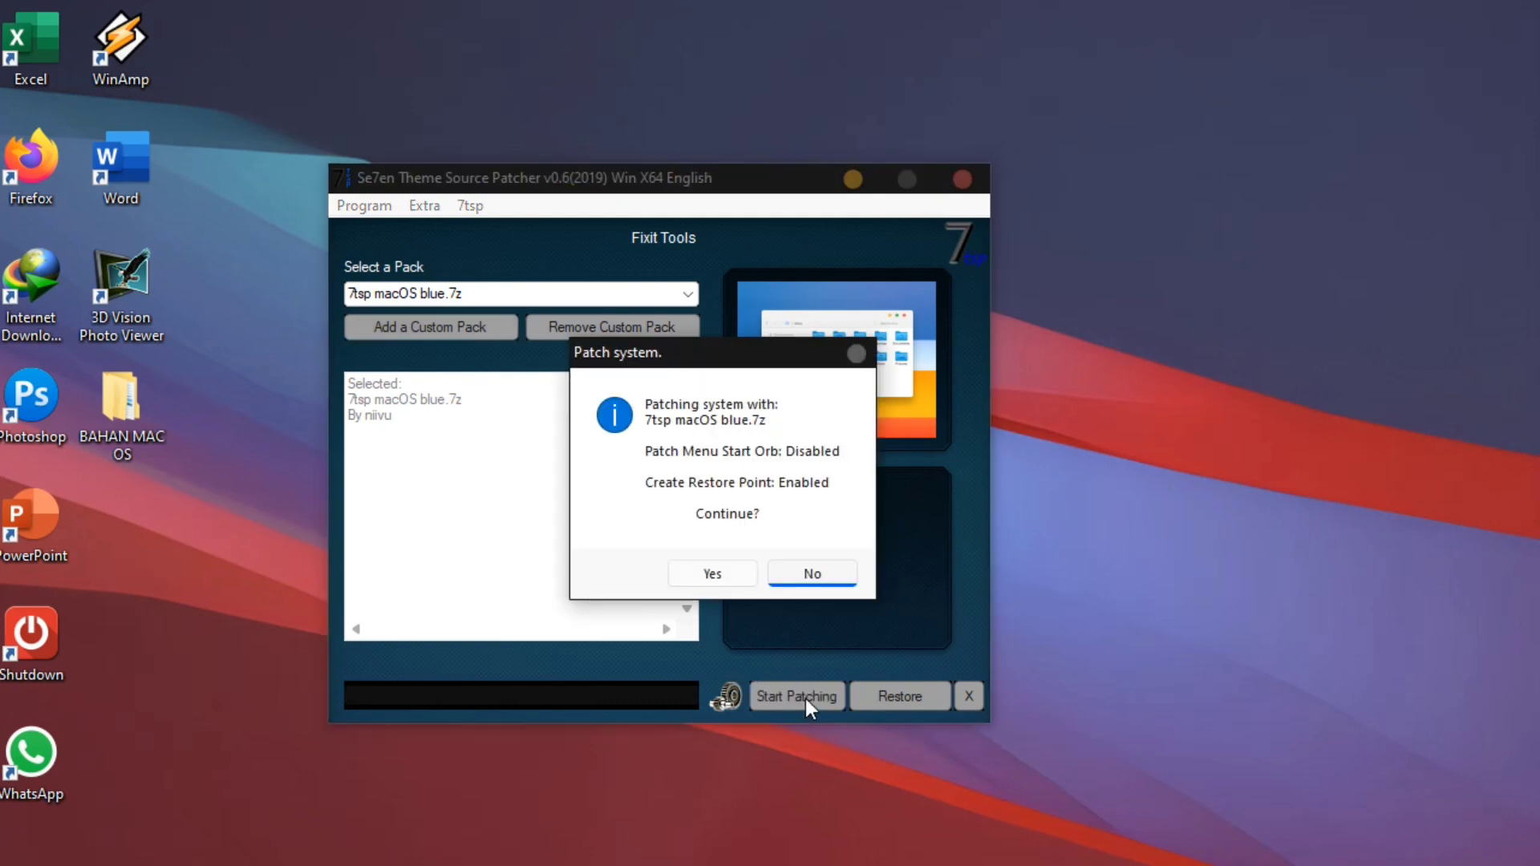
pyautogui.click(725, 575)
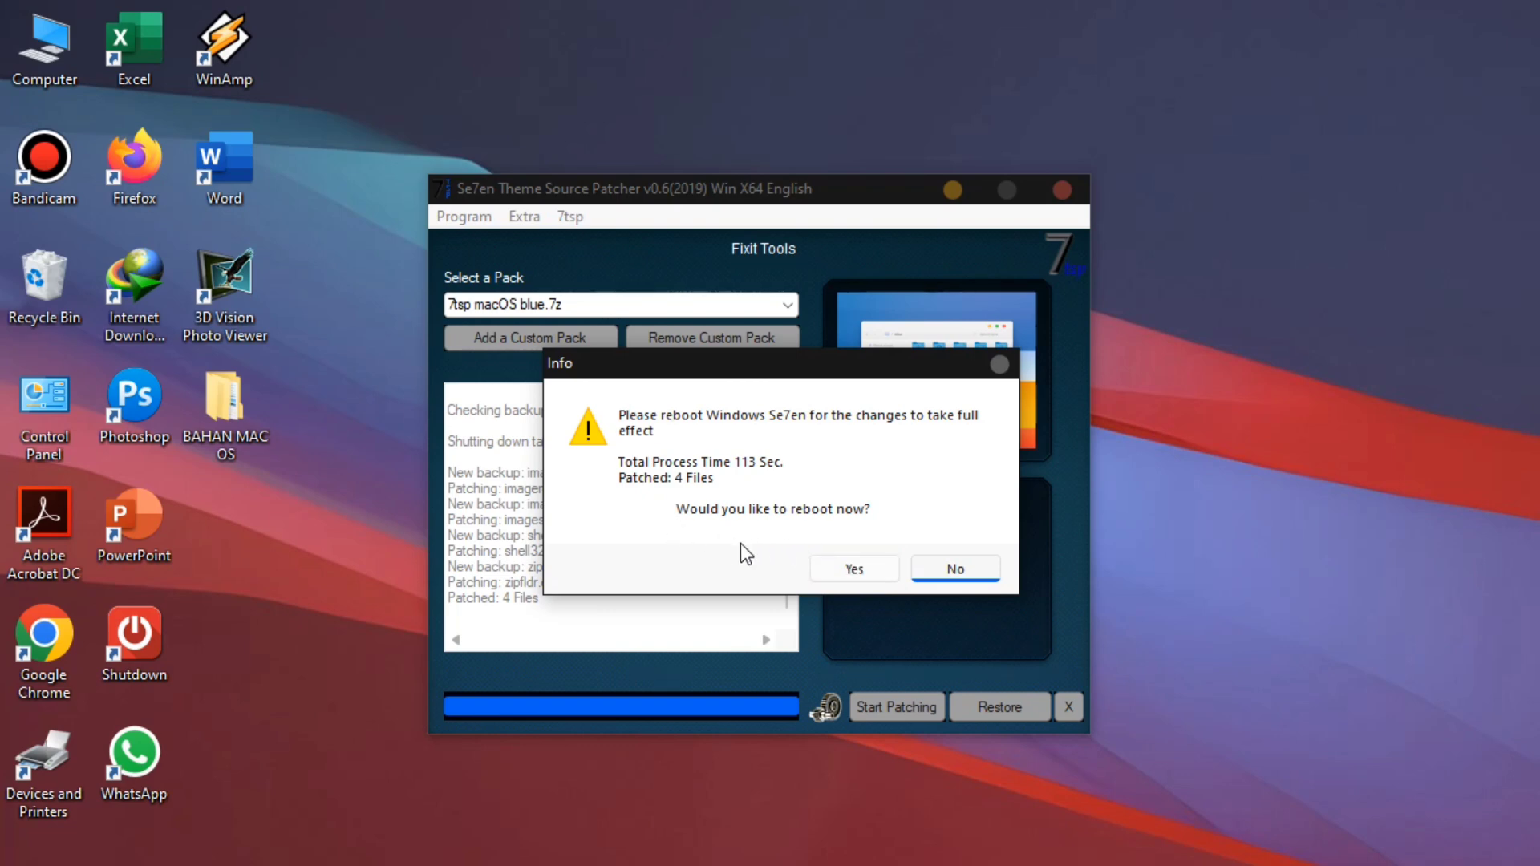
pyautogui.click(842, 573)
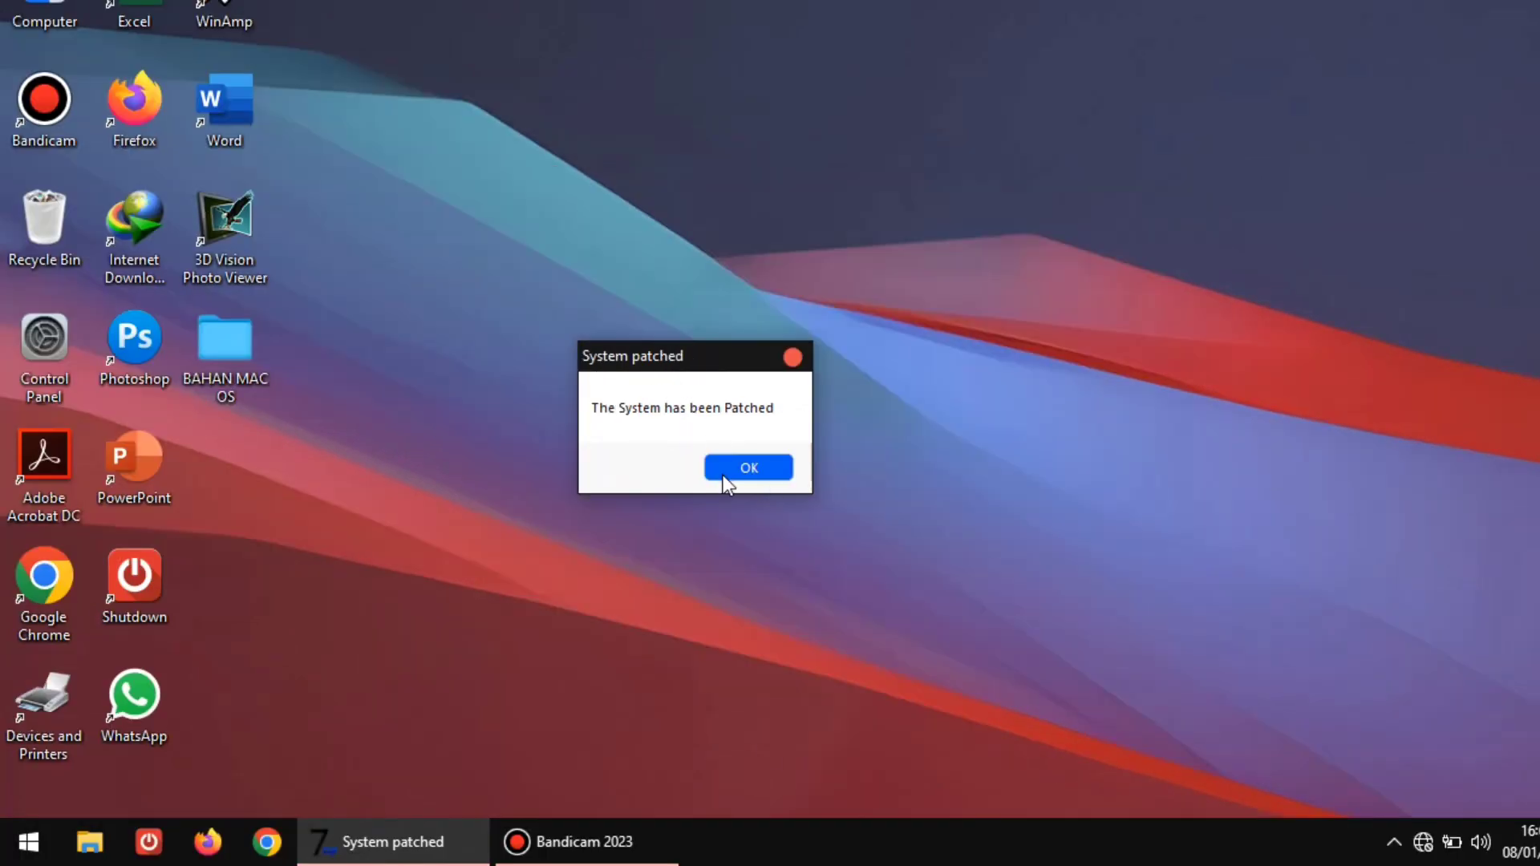
pyautogui.click(746, 469)
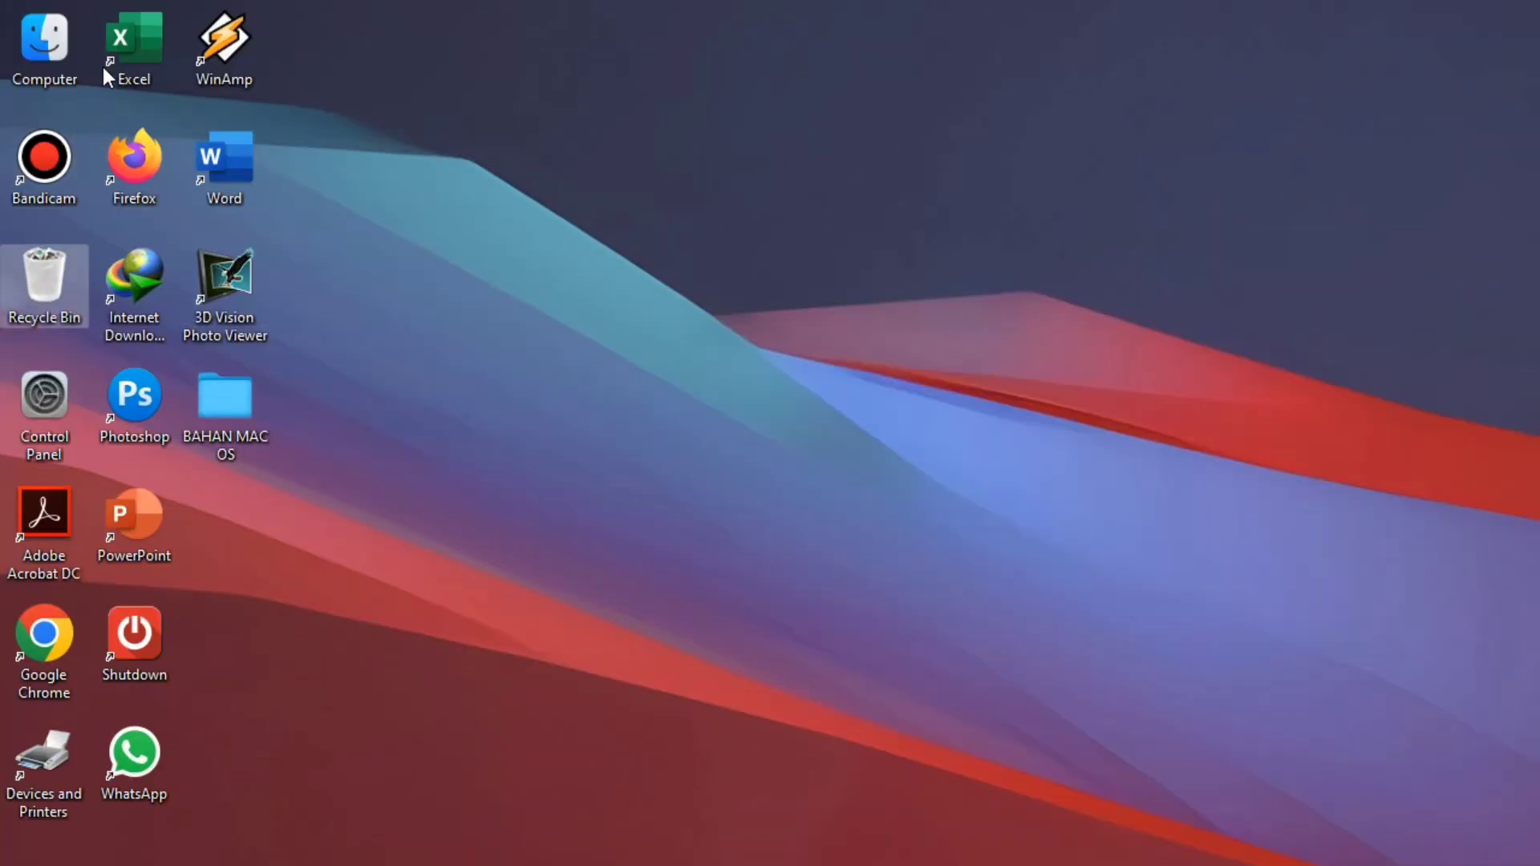
# - Check the new icons in the Computer window and its Quick access view, and refresh the desktop
pyautogui.doubleClick(50, 51)
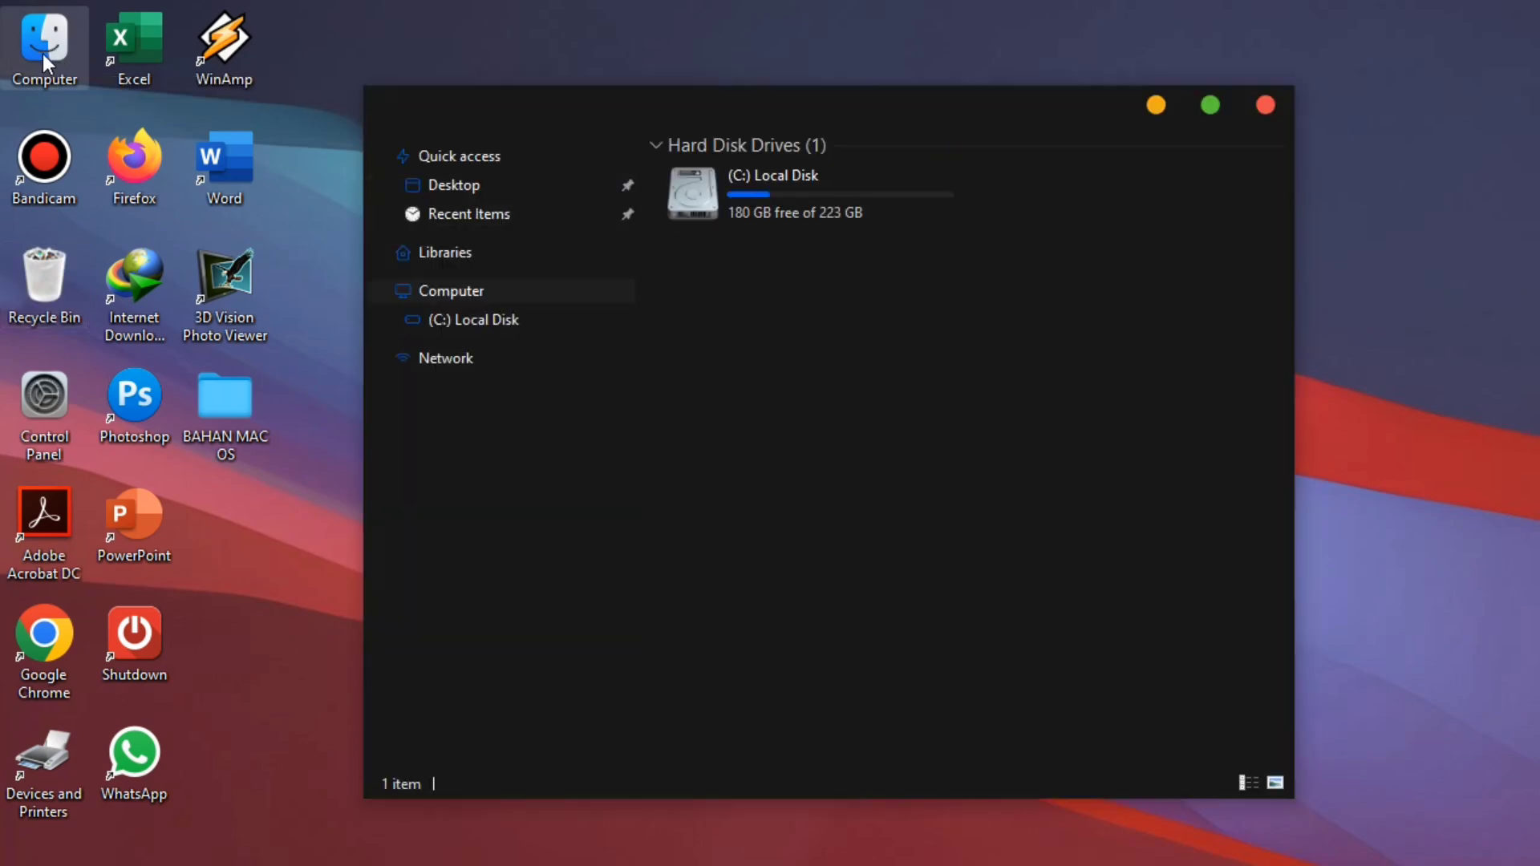
pyautogui.click(383, 319)
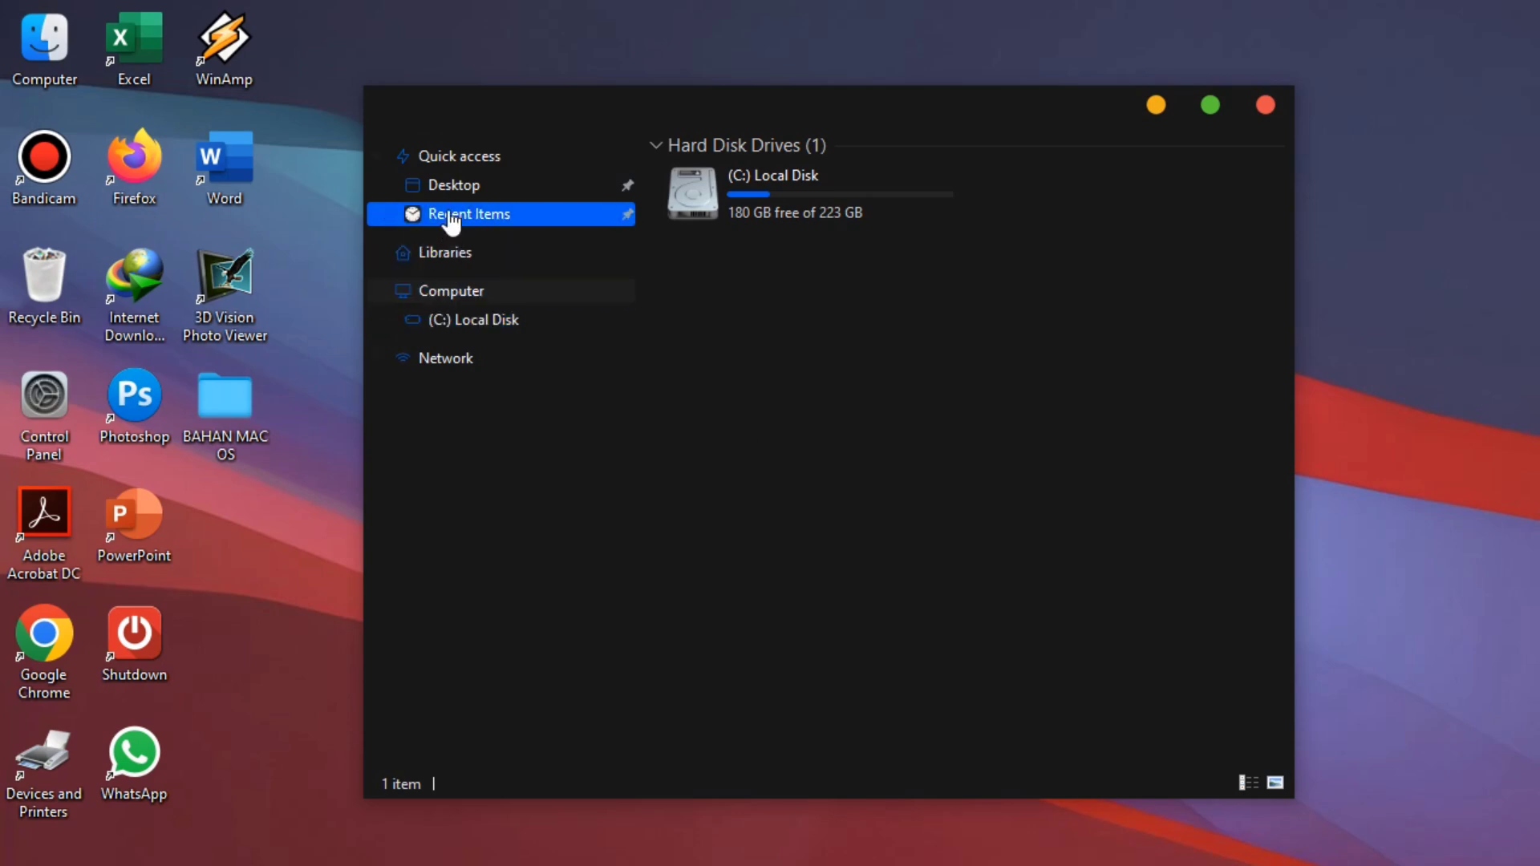
pyautogui.click(493, 159)
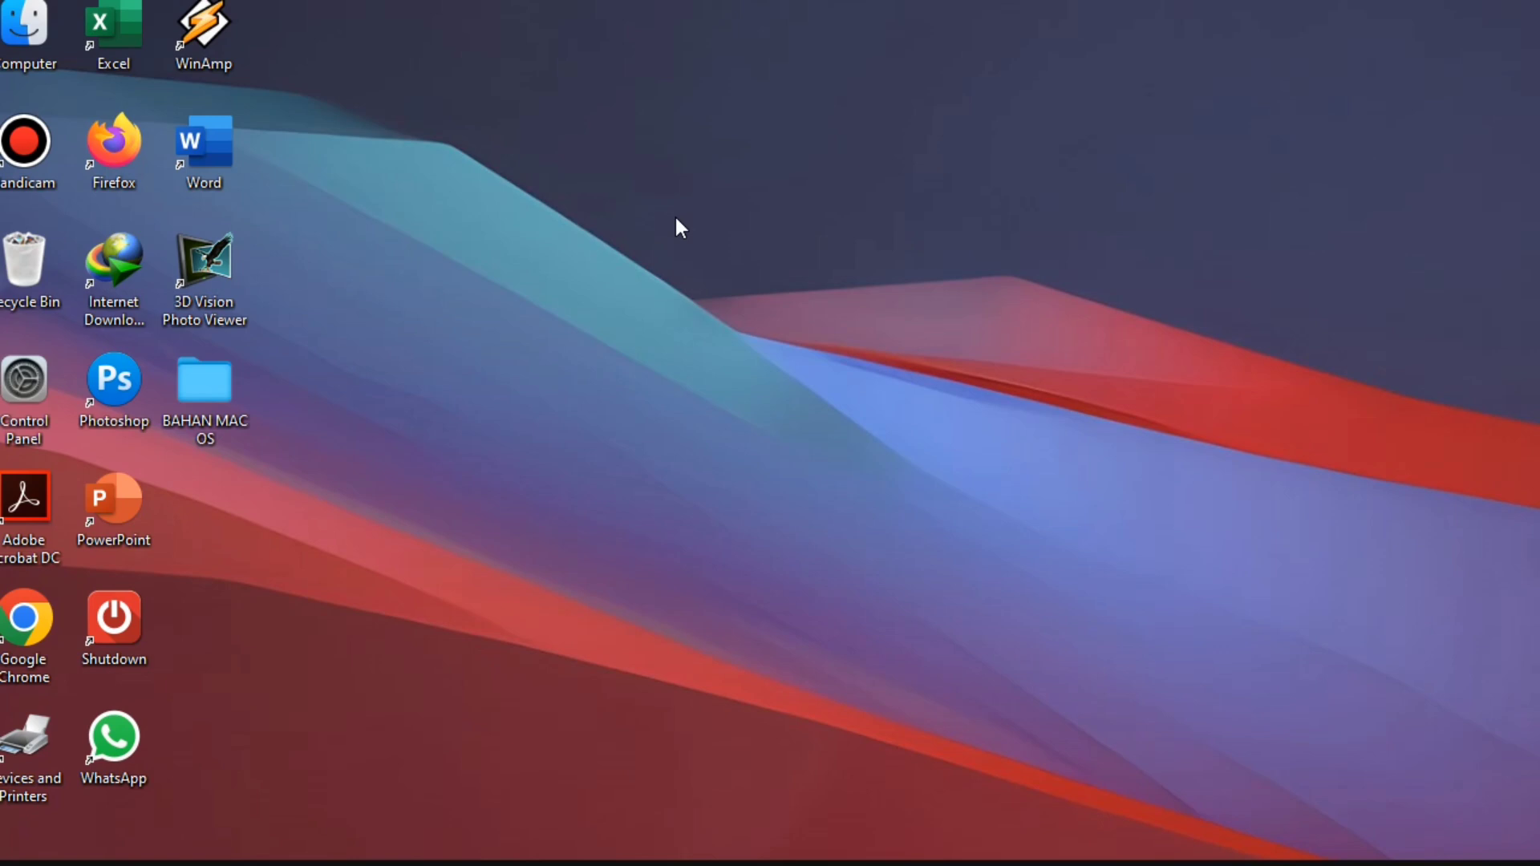
pyautogui.rightClick(361, 338)
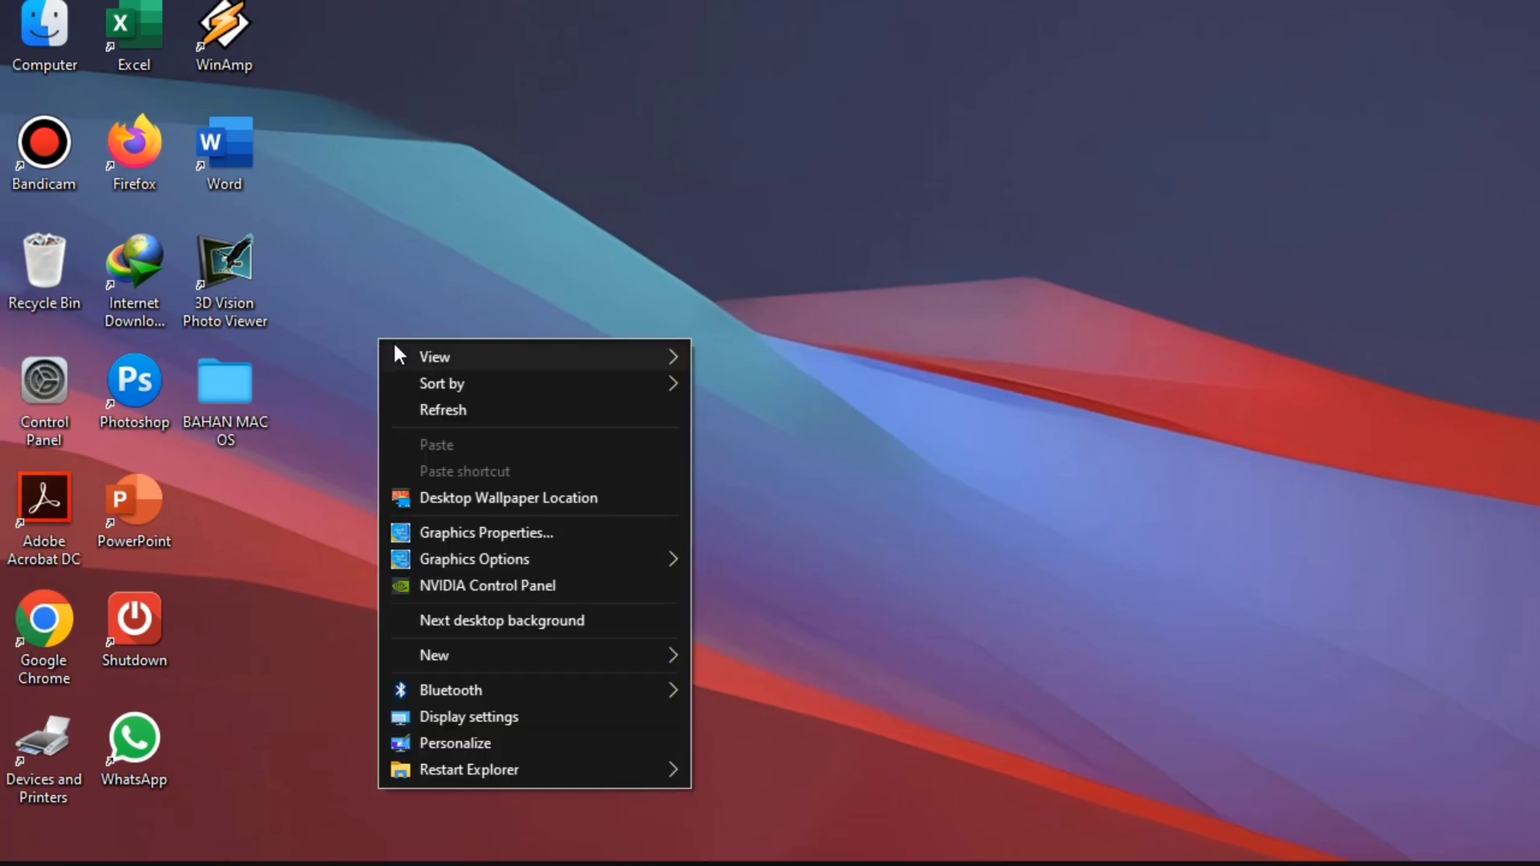
pyautogui.click(404, 405)
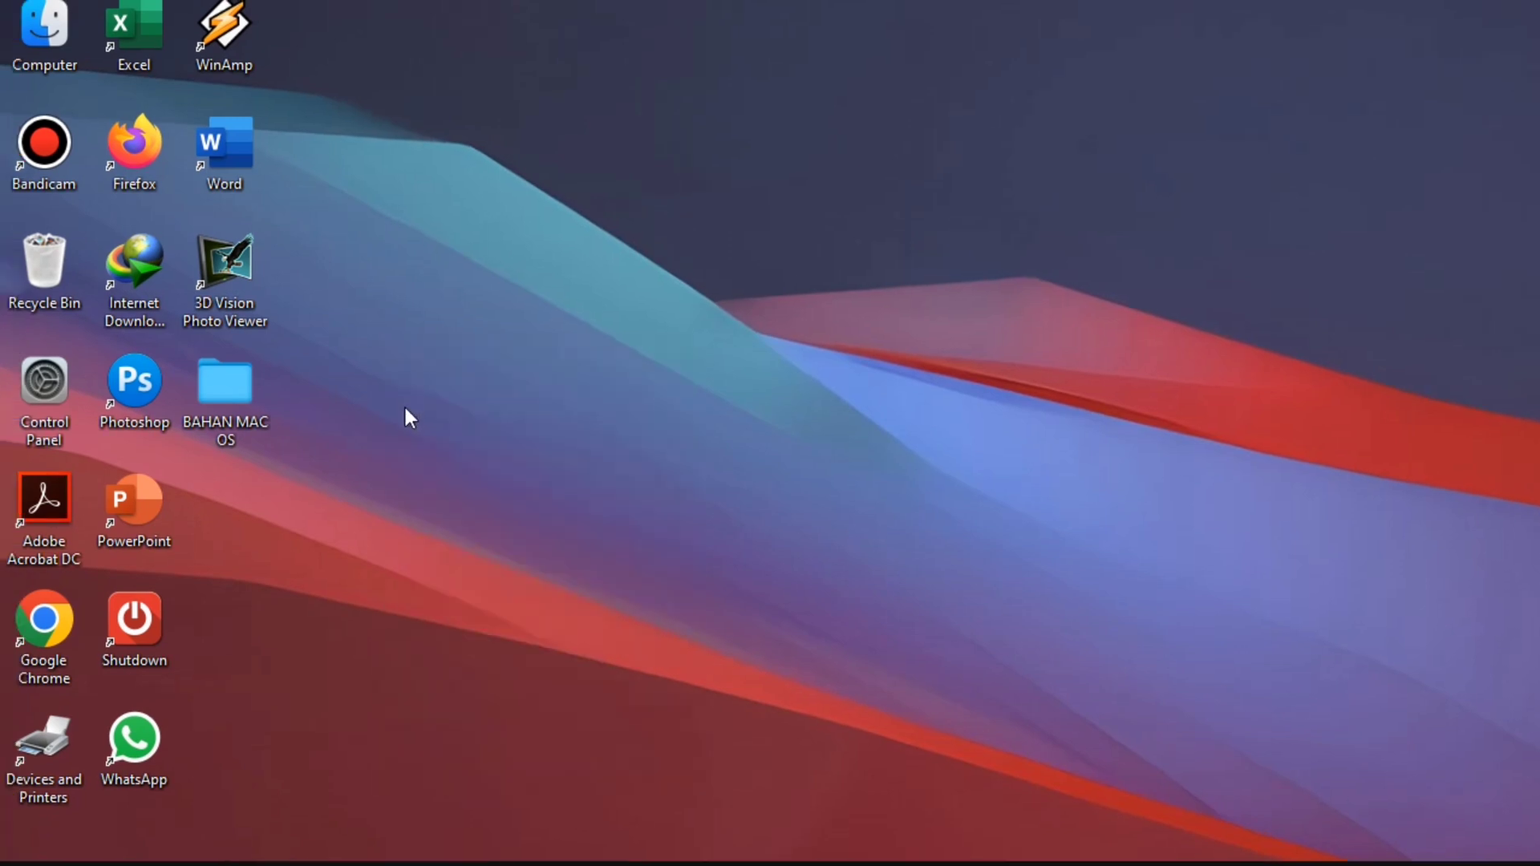
# - Open the 7tsp for Control Panel and Winver Colors folder in BAHAN MAC OS, under 02. Theme Mac OS and macOS for Windows 11 22H2 - Mar 12 2023
pyautogui.doubleClick(200, 387)
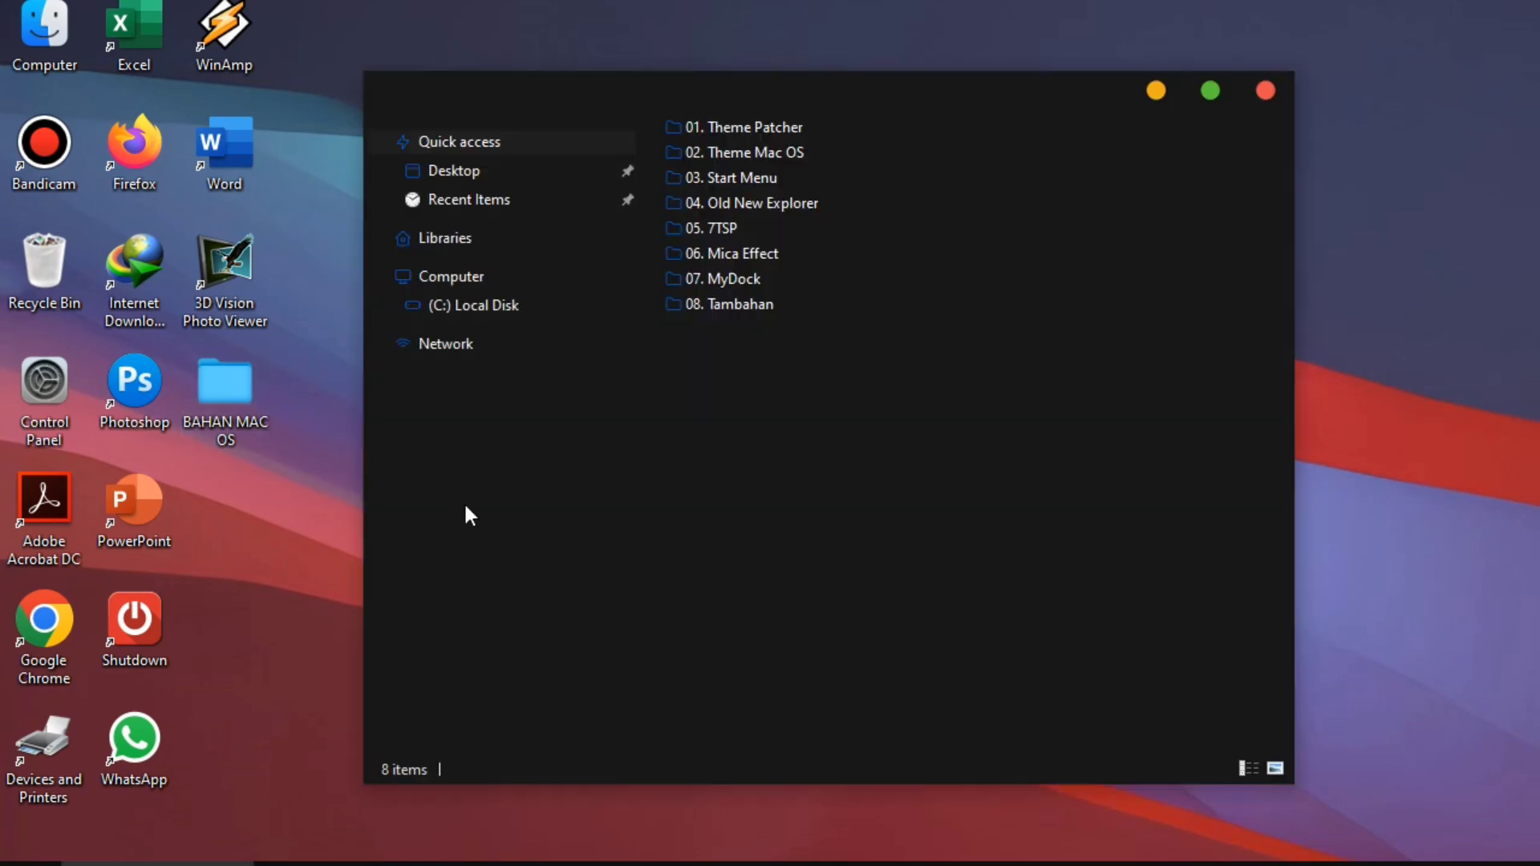
pyautogui.click(796, 152)
pyautogui.doubleClick(796, 166)
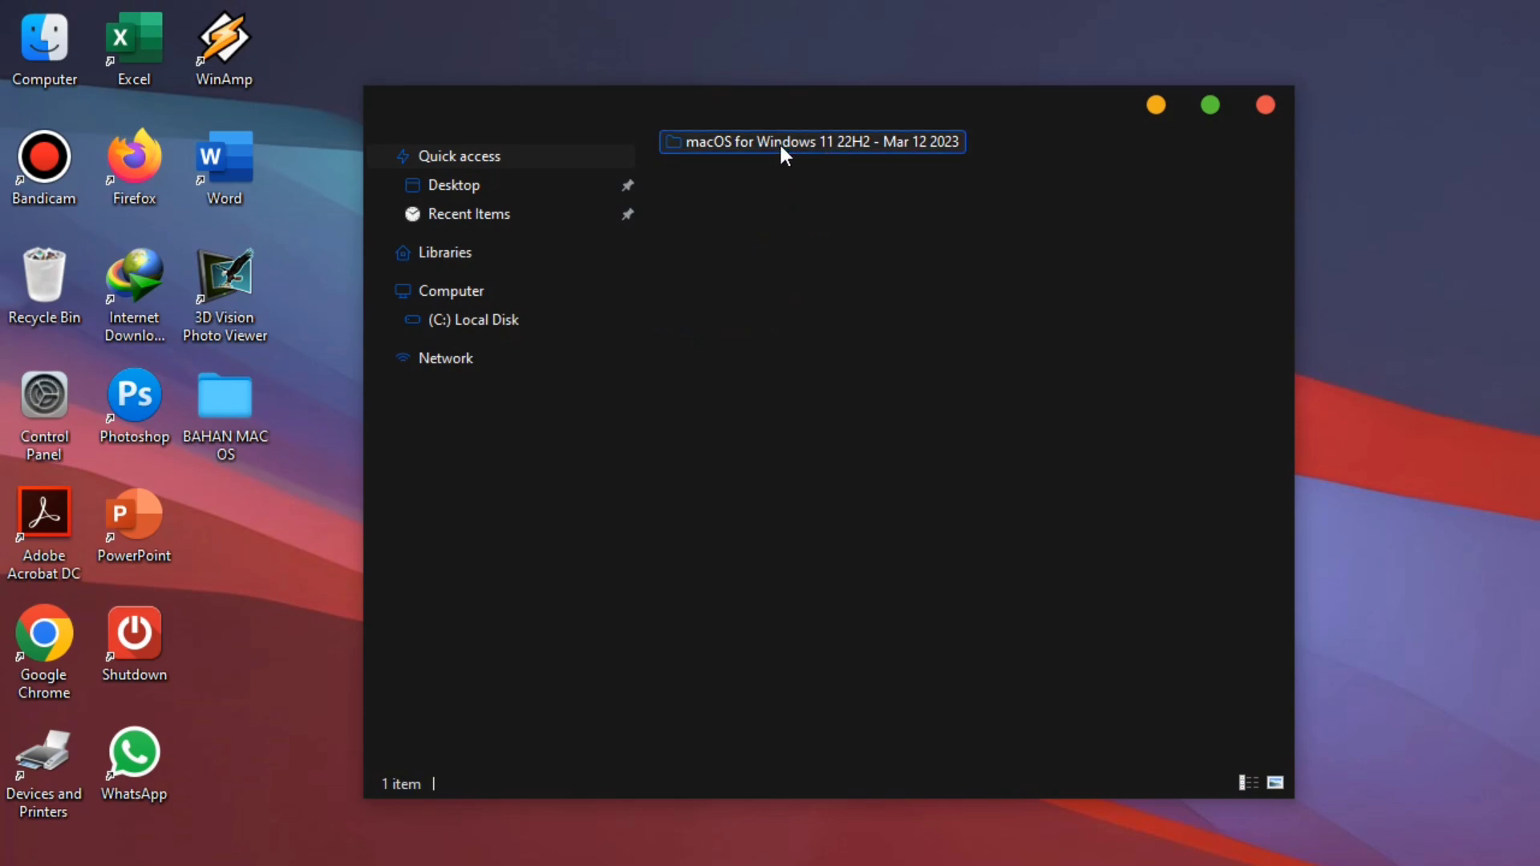
pyautogui.doubleClick(815, 151)
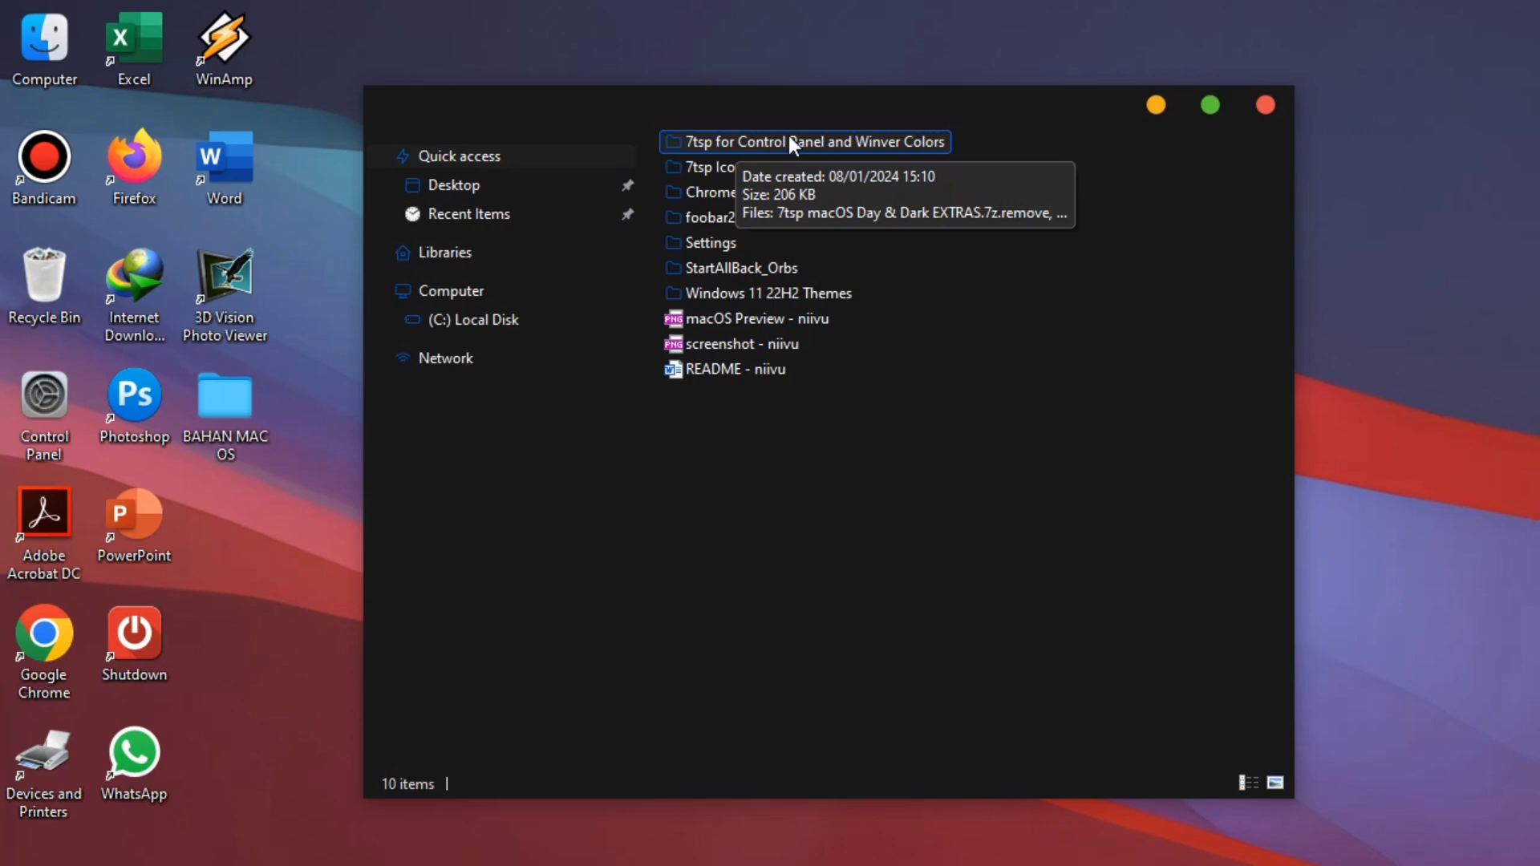
pyautogui.doubleClick(808, 143)
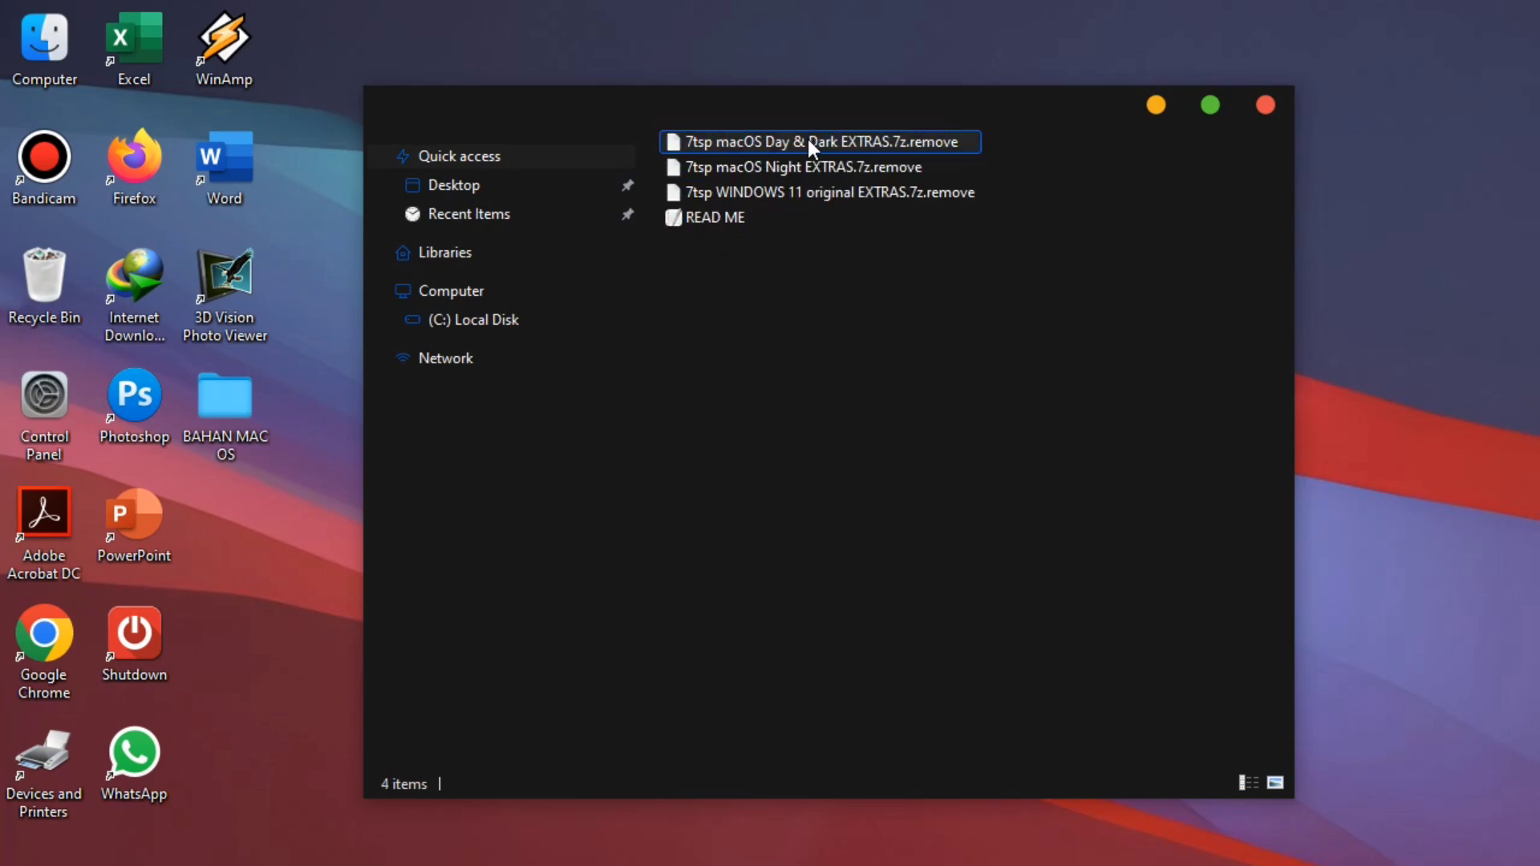
# - Remove the .remove ending from 7tsp macOS Night EXTRAS.7z.remove so it is a .7z archive, and accept the extension change
pyautogui.click(740, 170)
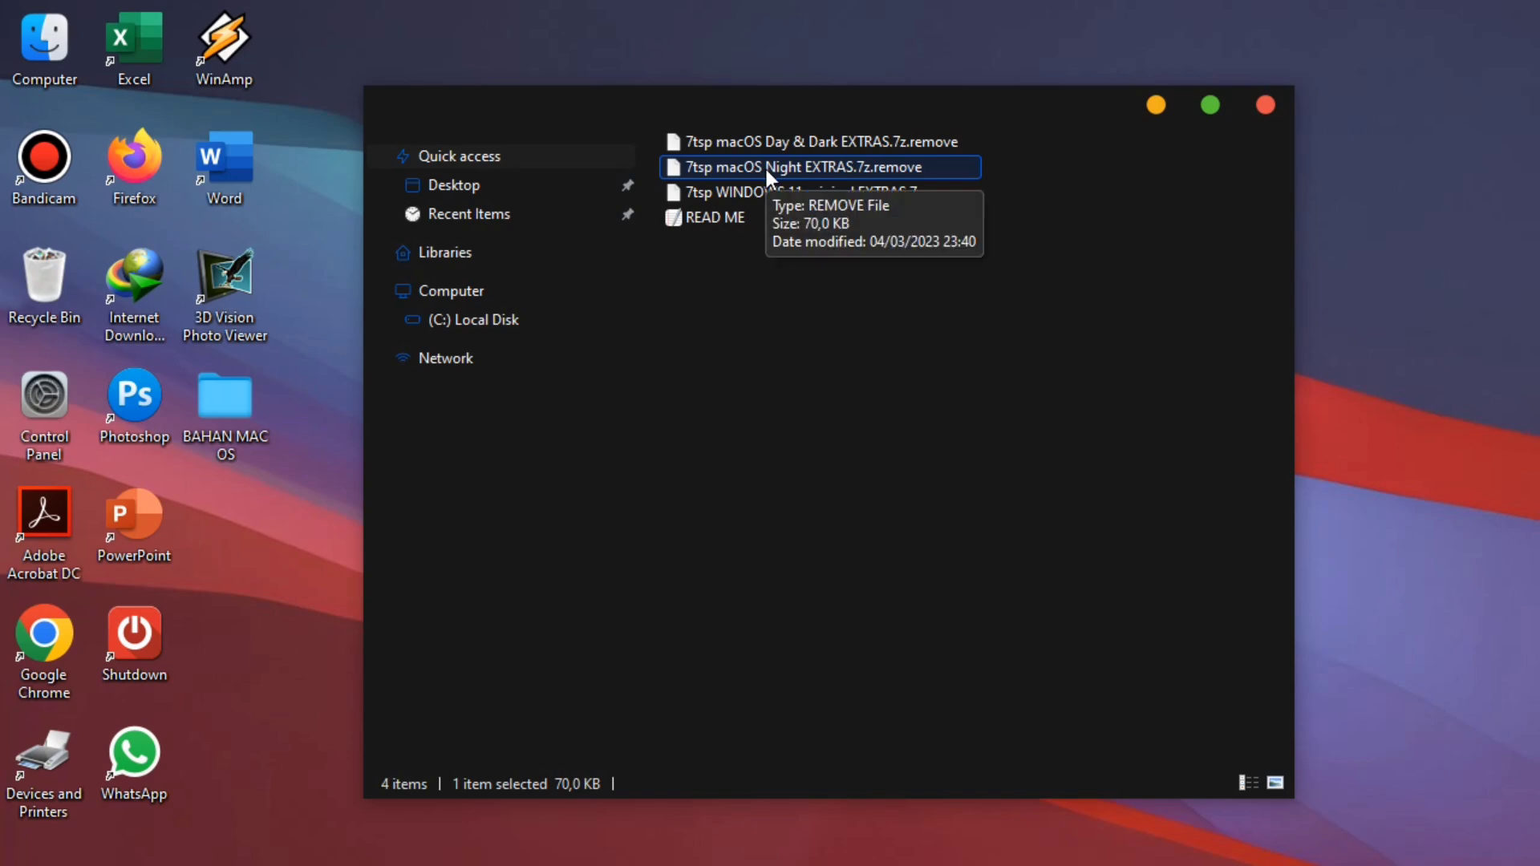
pyautogui.doubleClick(764, 167)
pyautogui.rightClick(766, 168)
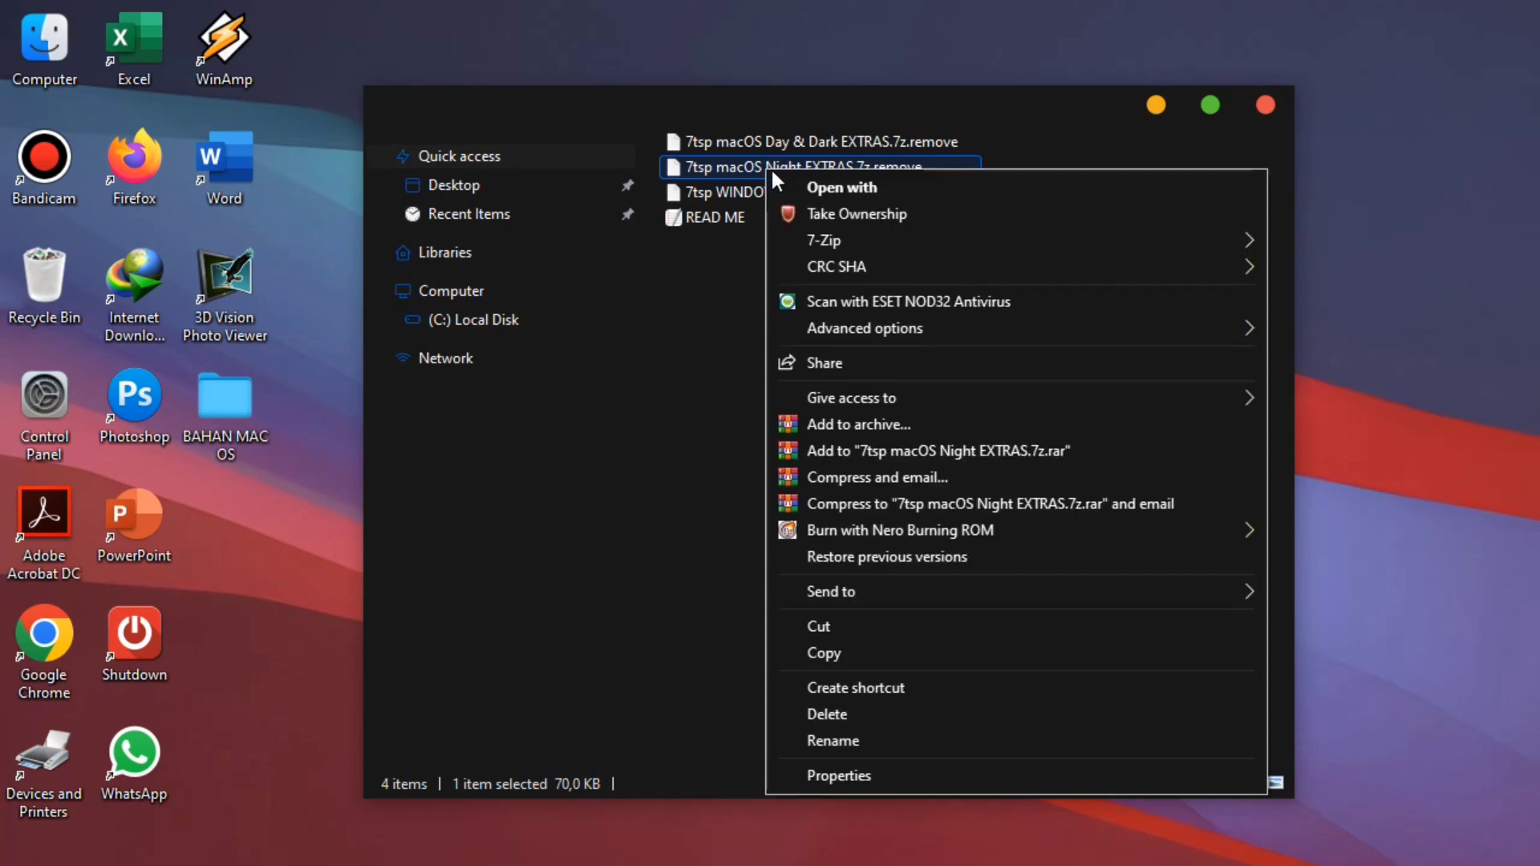
pyautogui.click(844, 740)
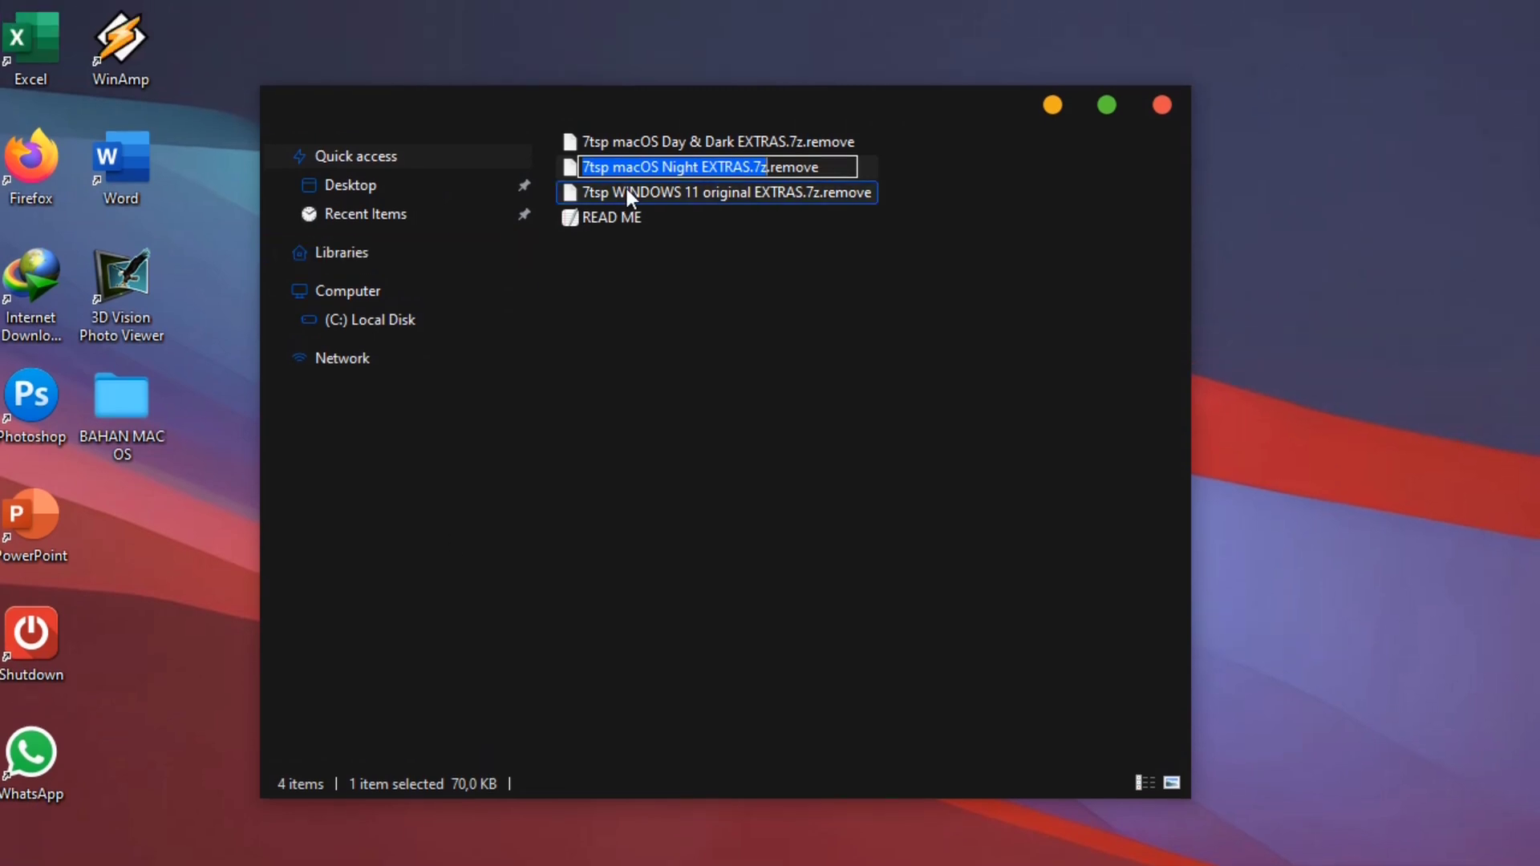
pyautogui.moveTo(824, 165); pyautogui.dragTo(772, 167)
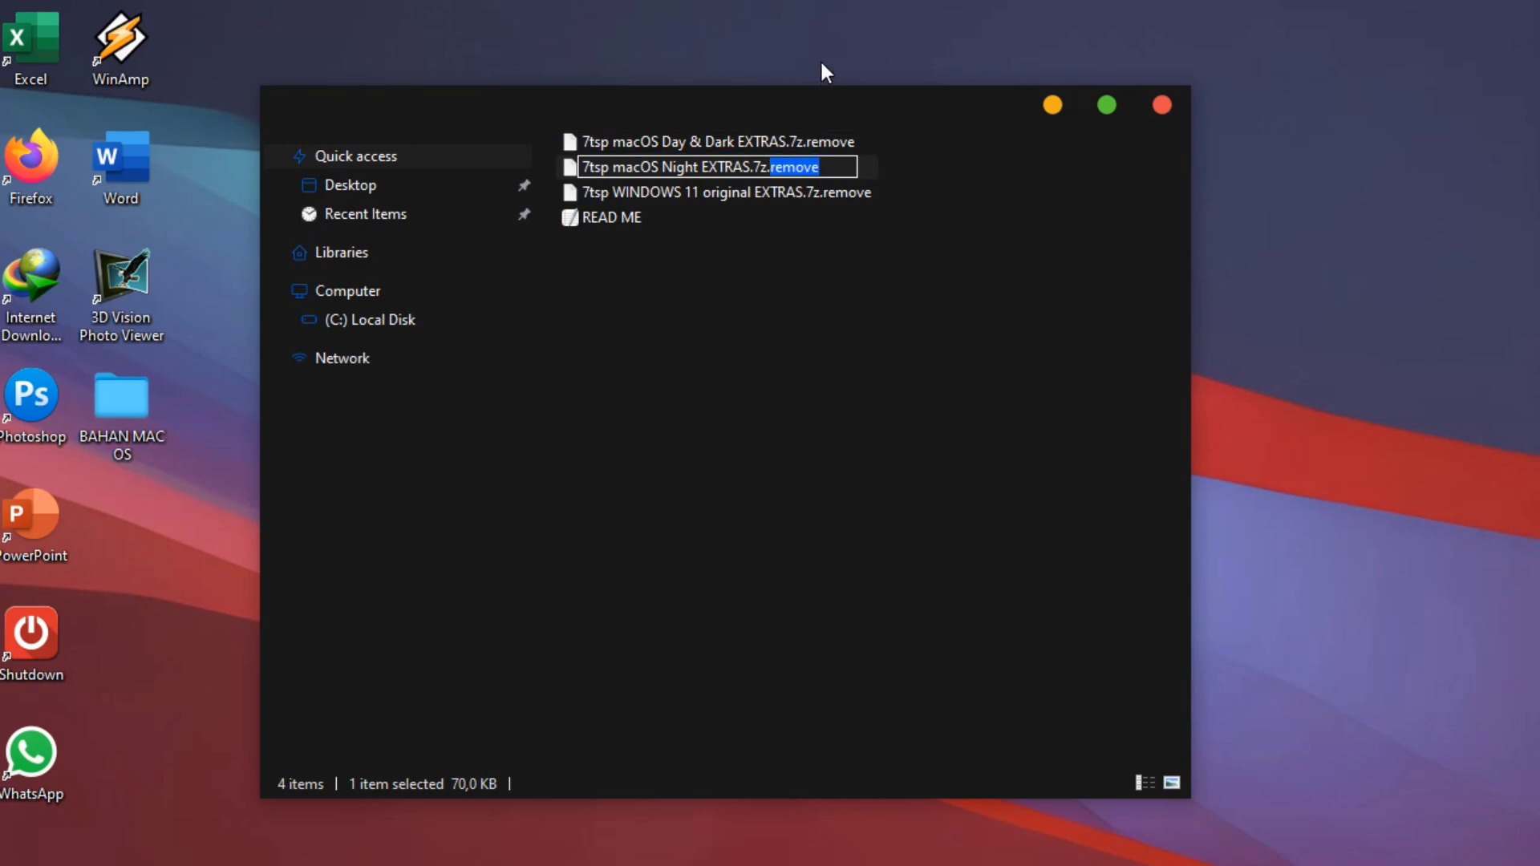
pyautogui.press('BackSpace')
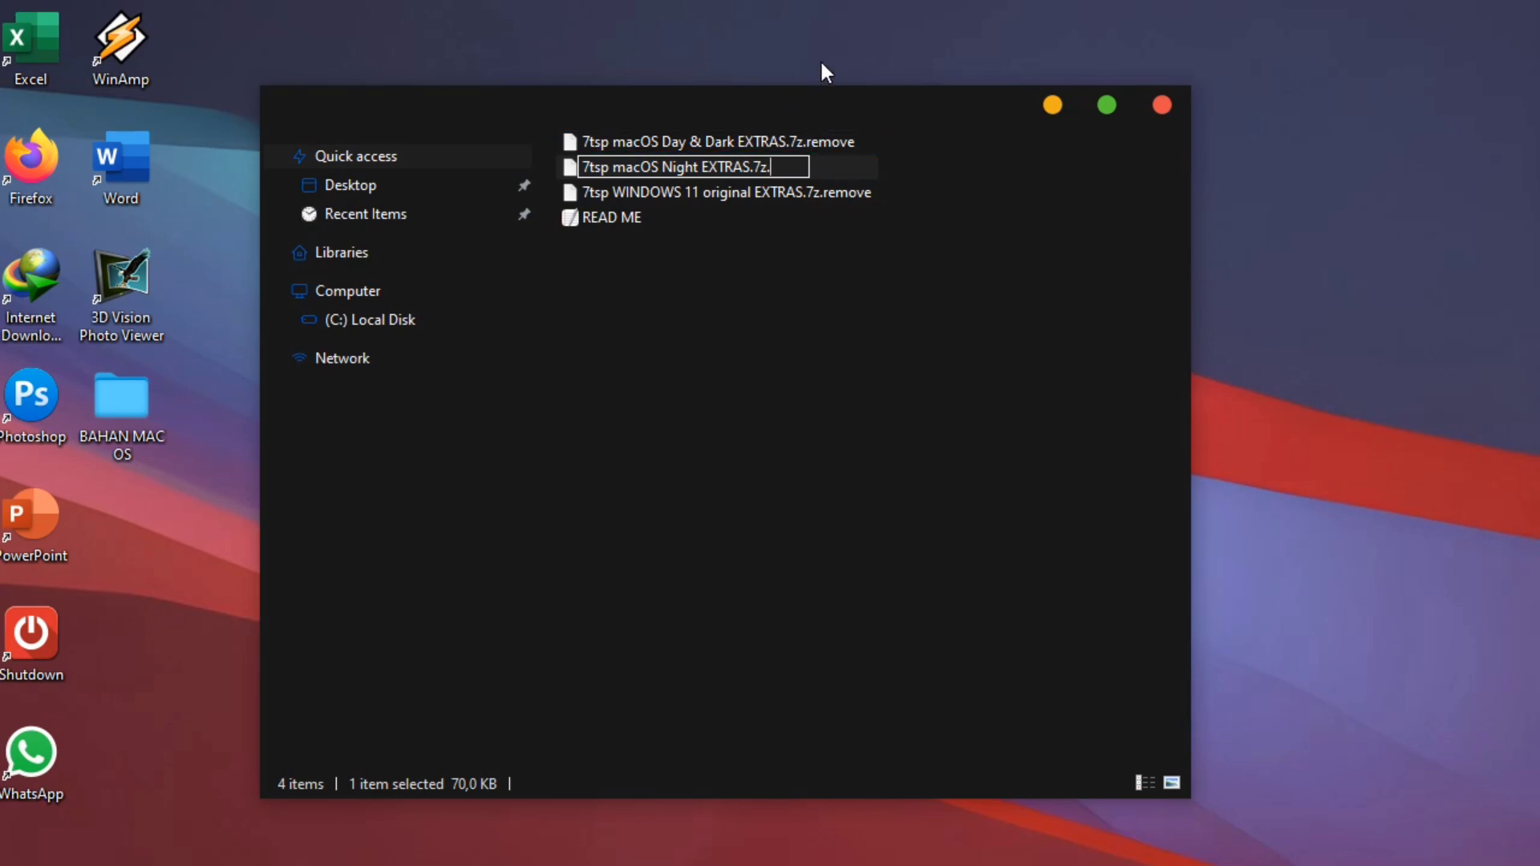
pyautogui.press('Return')
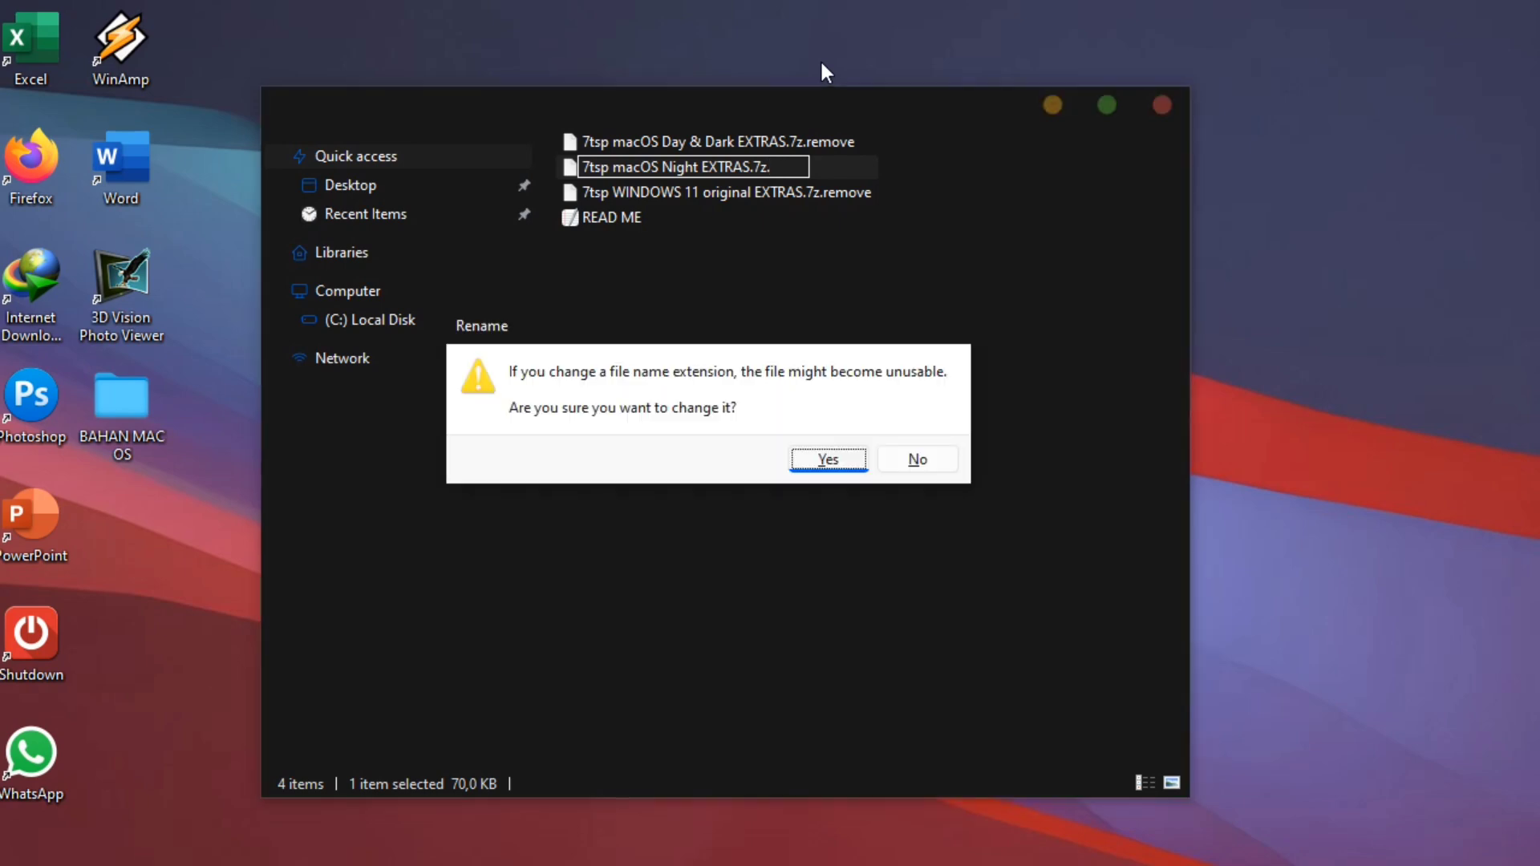
pyautogui.click(818, 461)
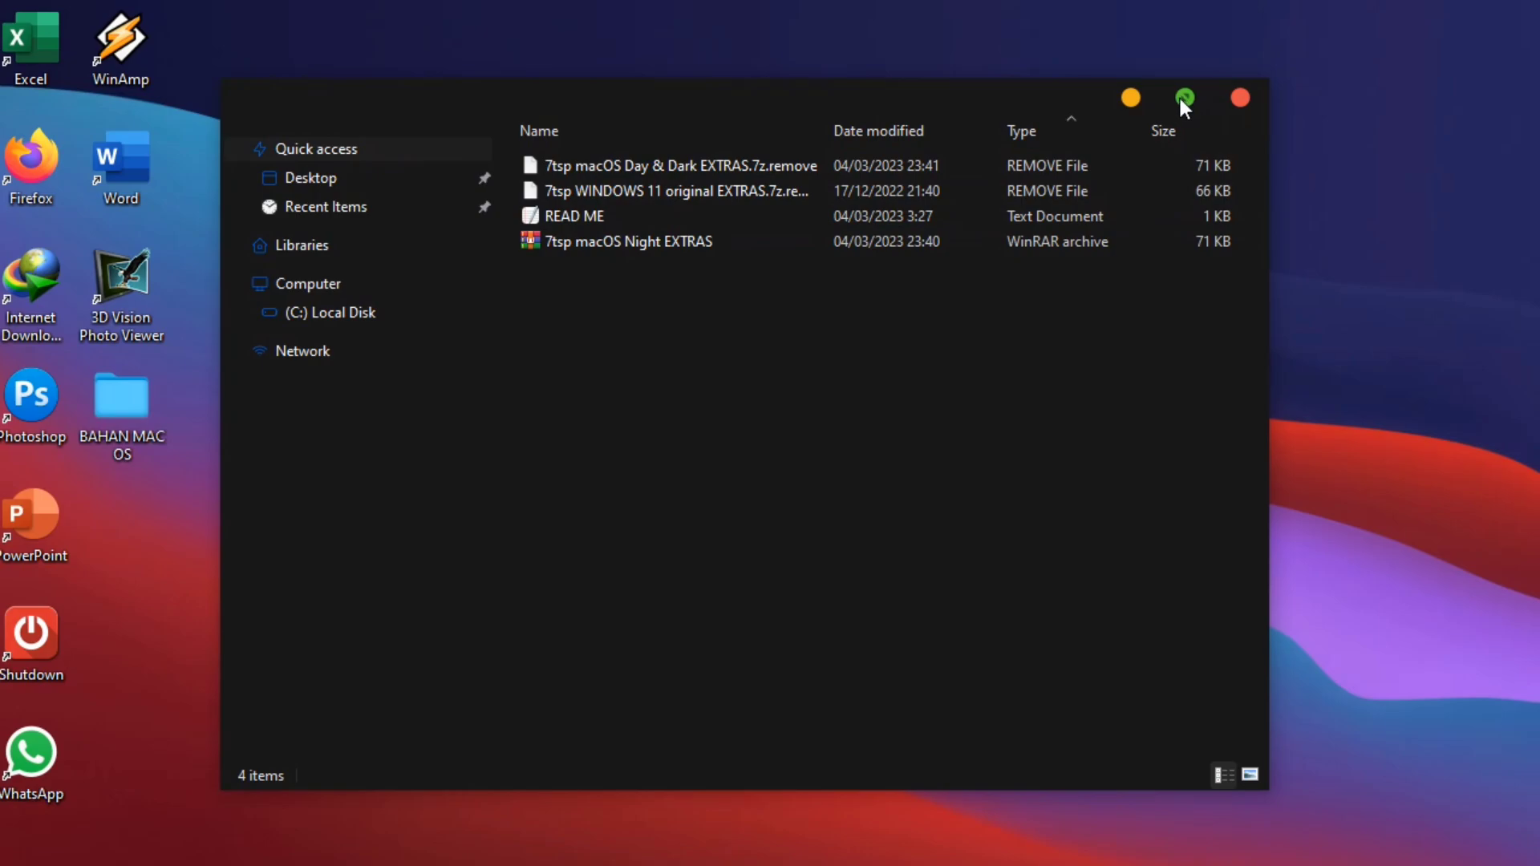
# - Maximize the folder window, return to BAHAN MAC OS and launch 7tsp GUI v0.6(2019) from 05. 7TSP
pyautogui.click(1181, 99)
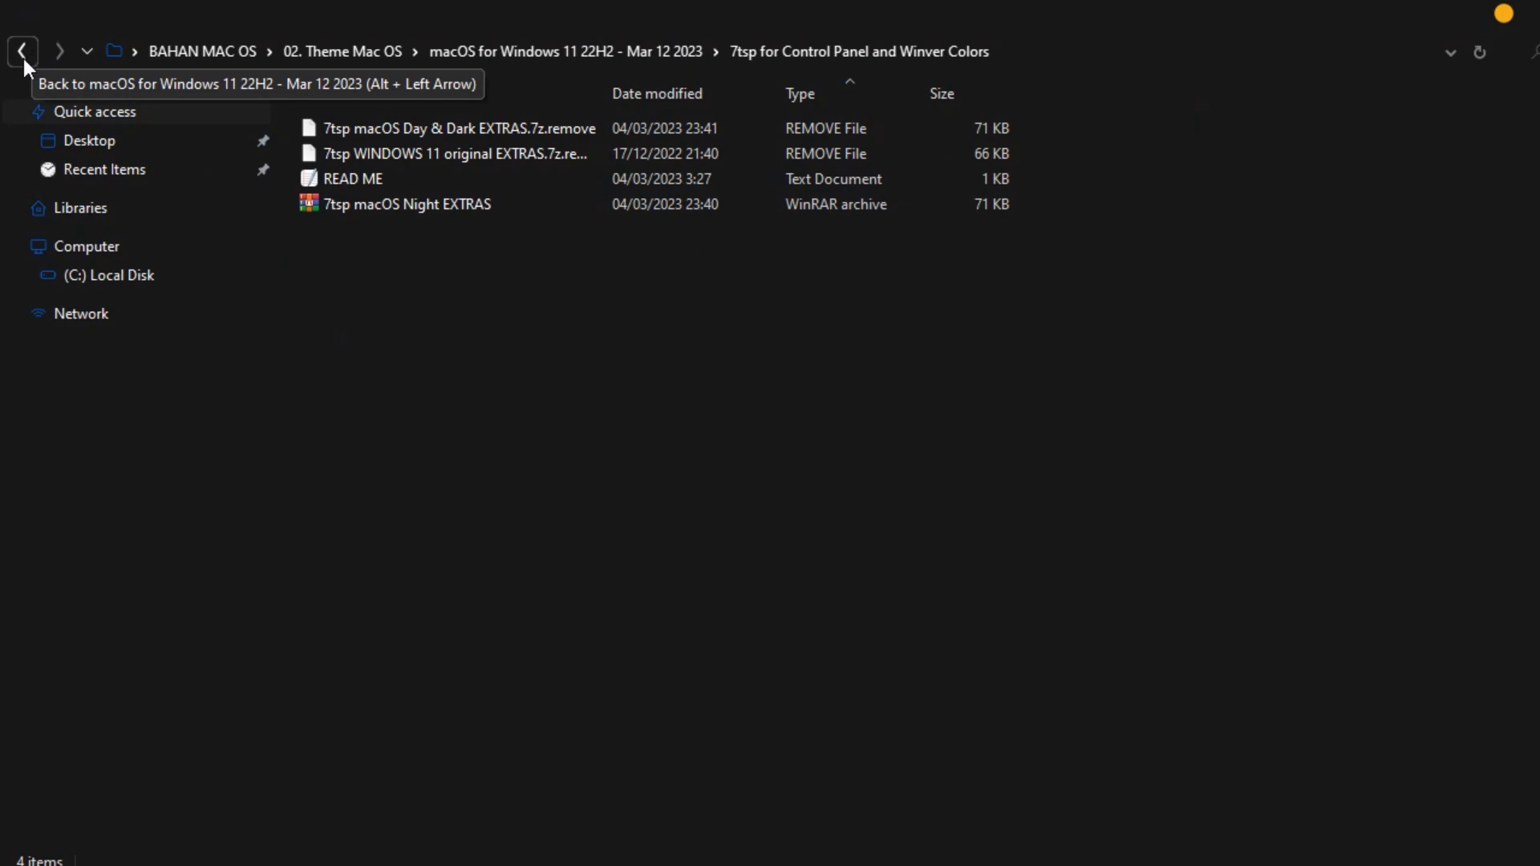
pyautogui.click(22, 53)
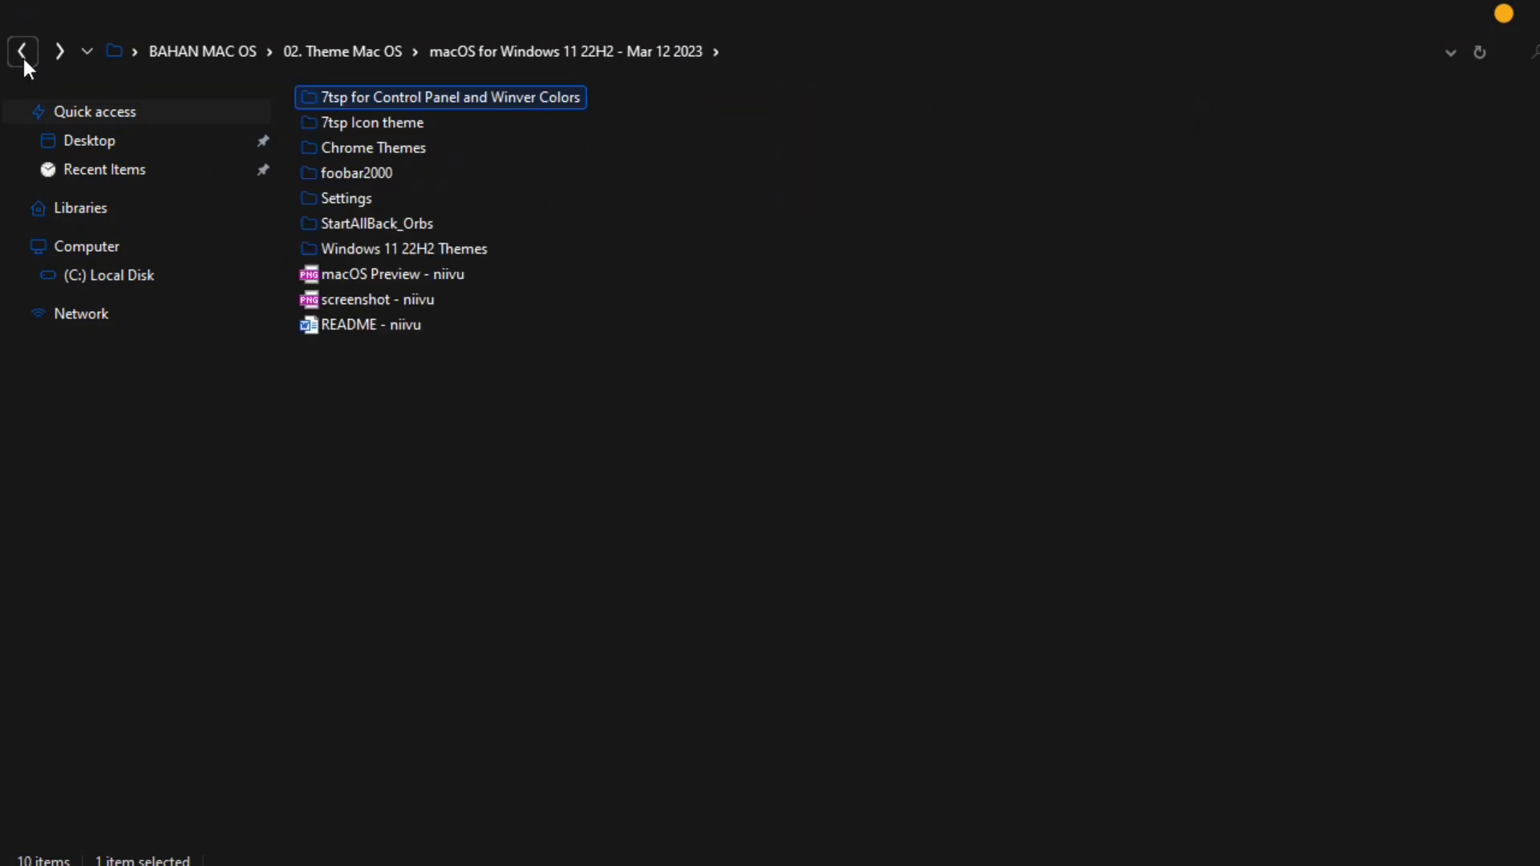
pyautogui.click(23, 53)
pyautogui.click(23, 56)
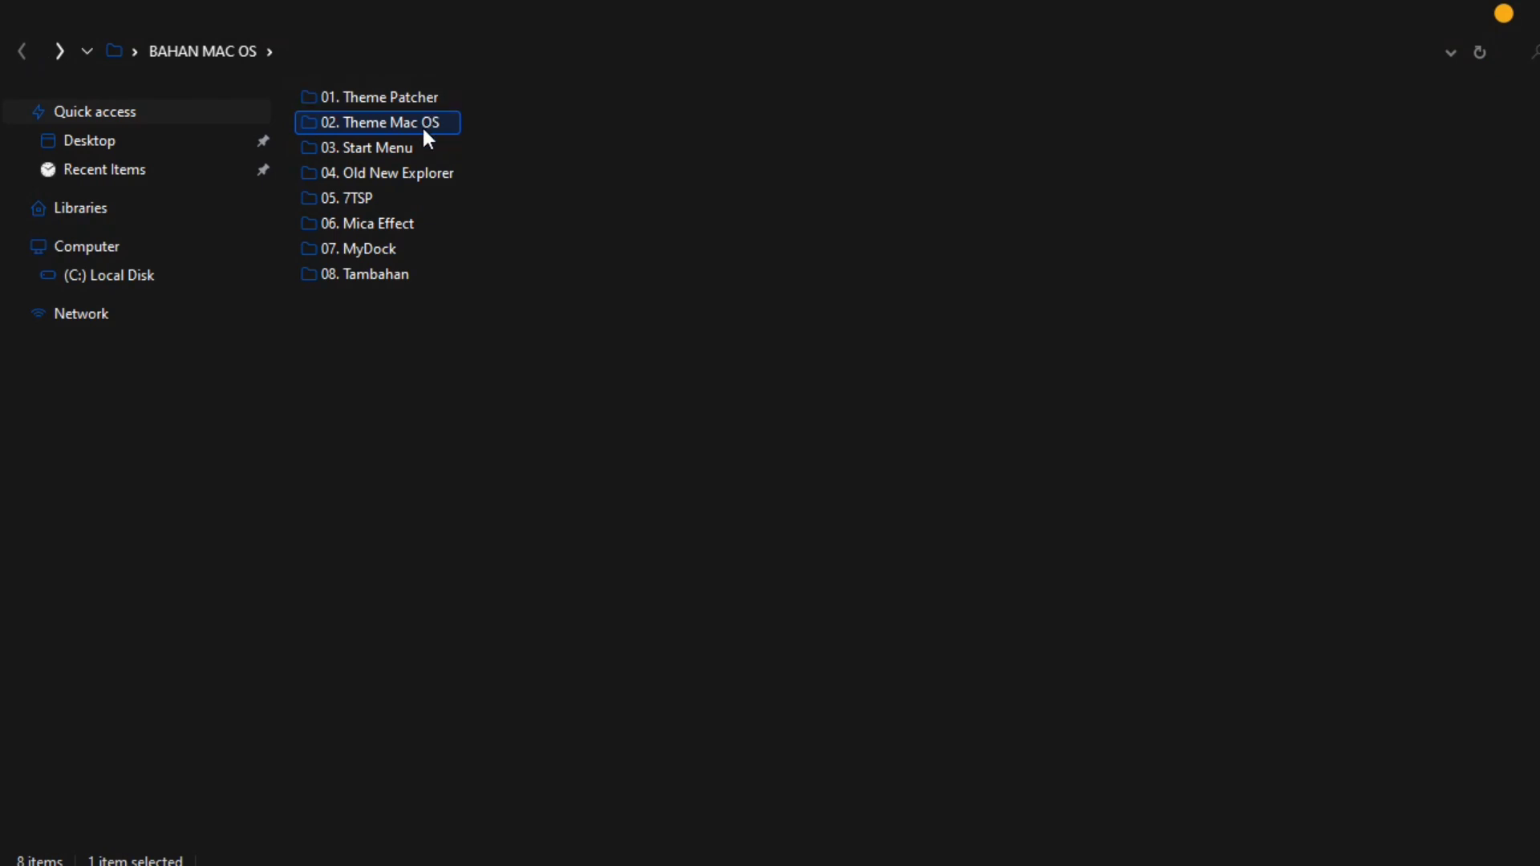
pyautogui.click(372, 199)
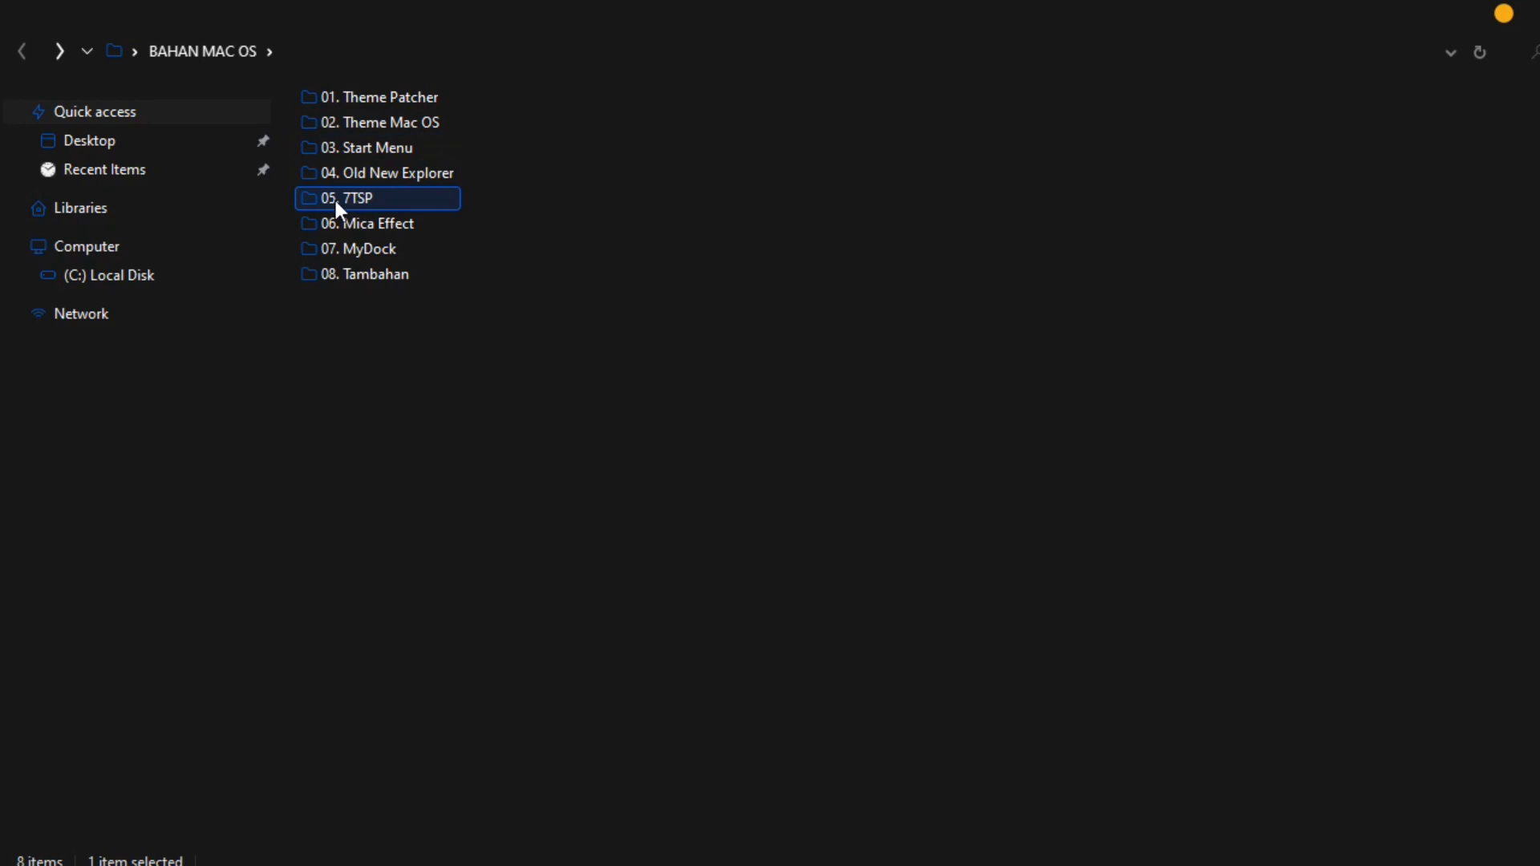
pyautogui.doubleClick(337, 204)
pyautogui.click(393, 103)
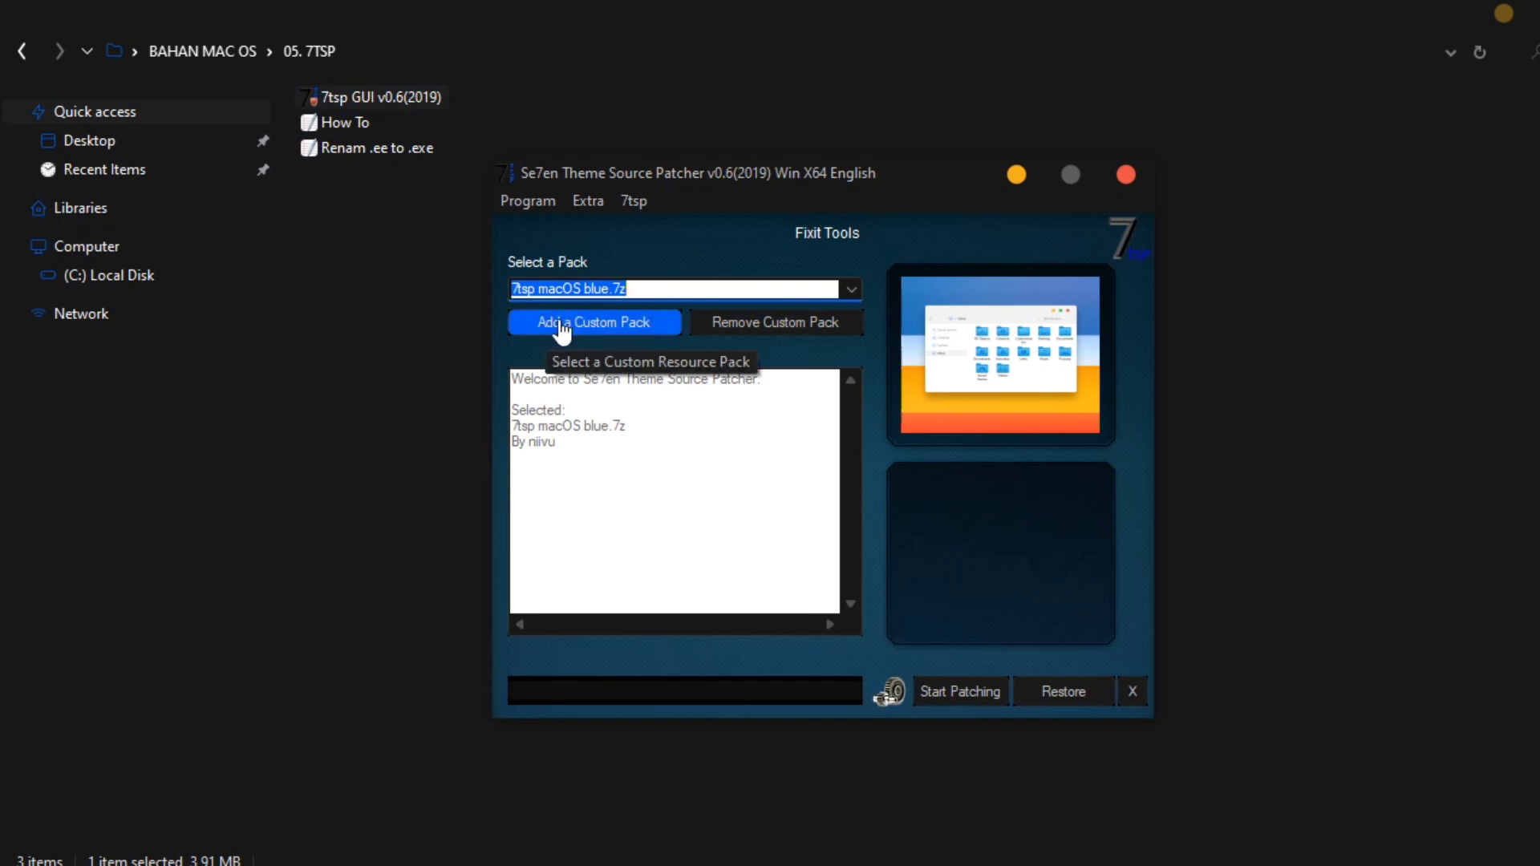
# - Add 7tsp macOS Night EXTRAS from the 7tsp for Control Panel and Winver Colors folder as a custom pack, and dismiss the System patched message
pyautogui.click(615, 323)
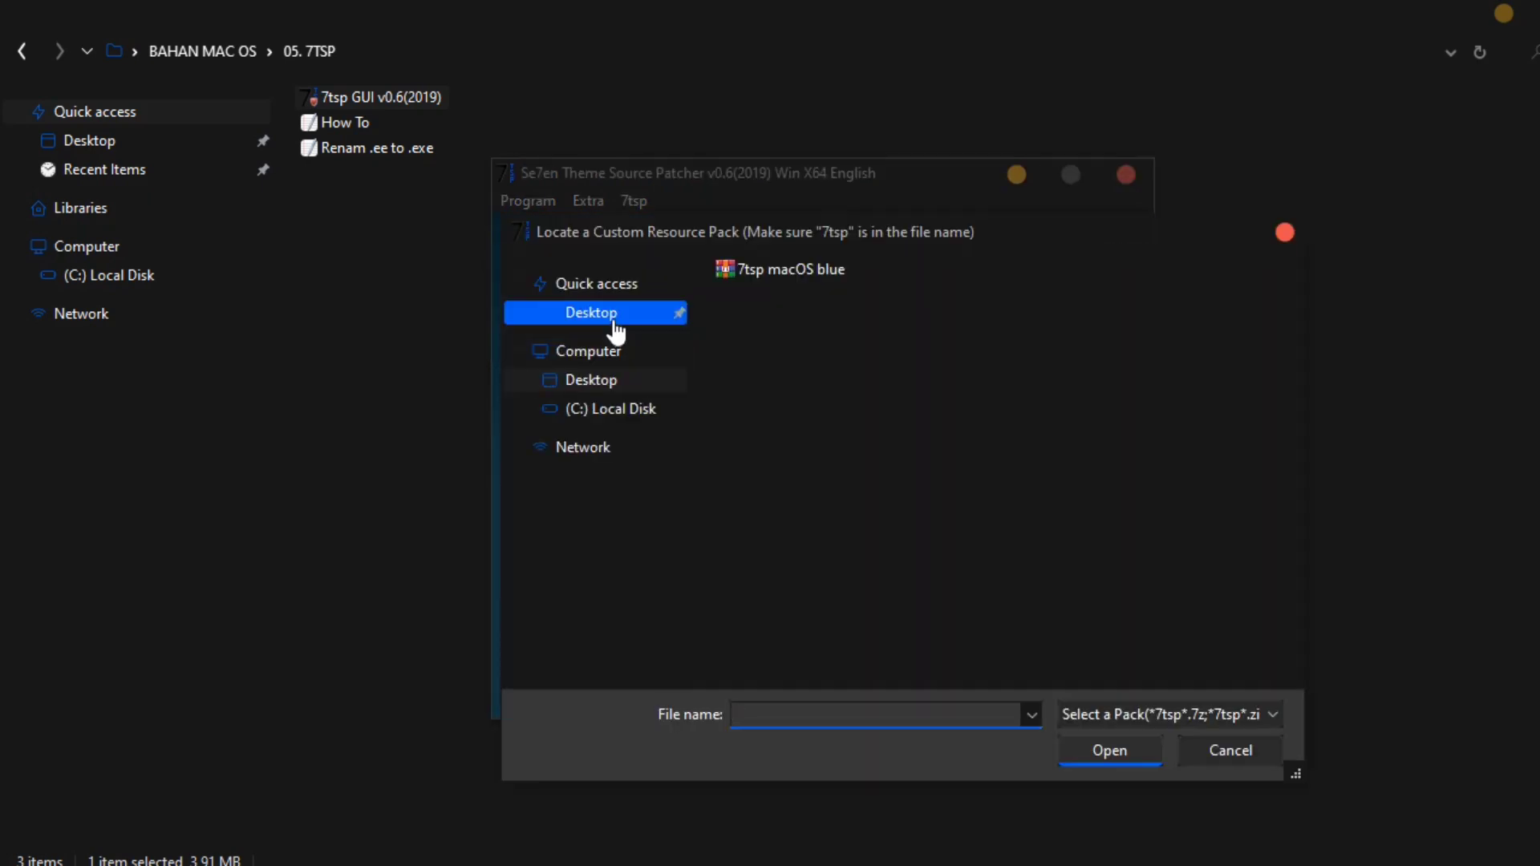
pyautogui.click(603, 380)
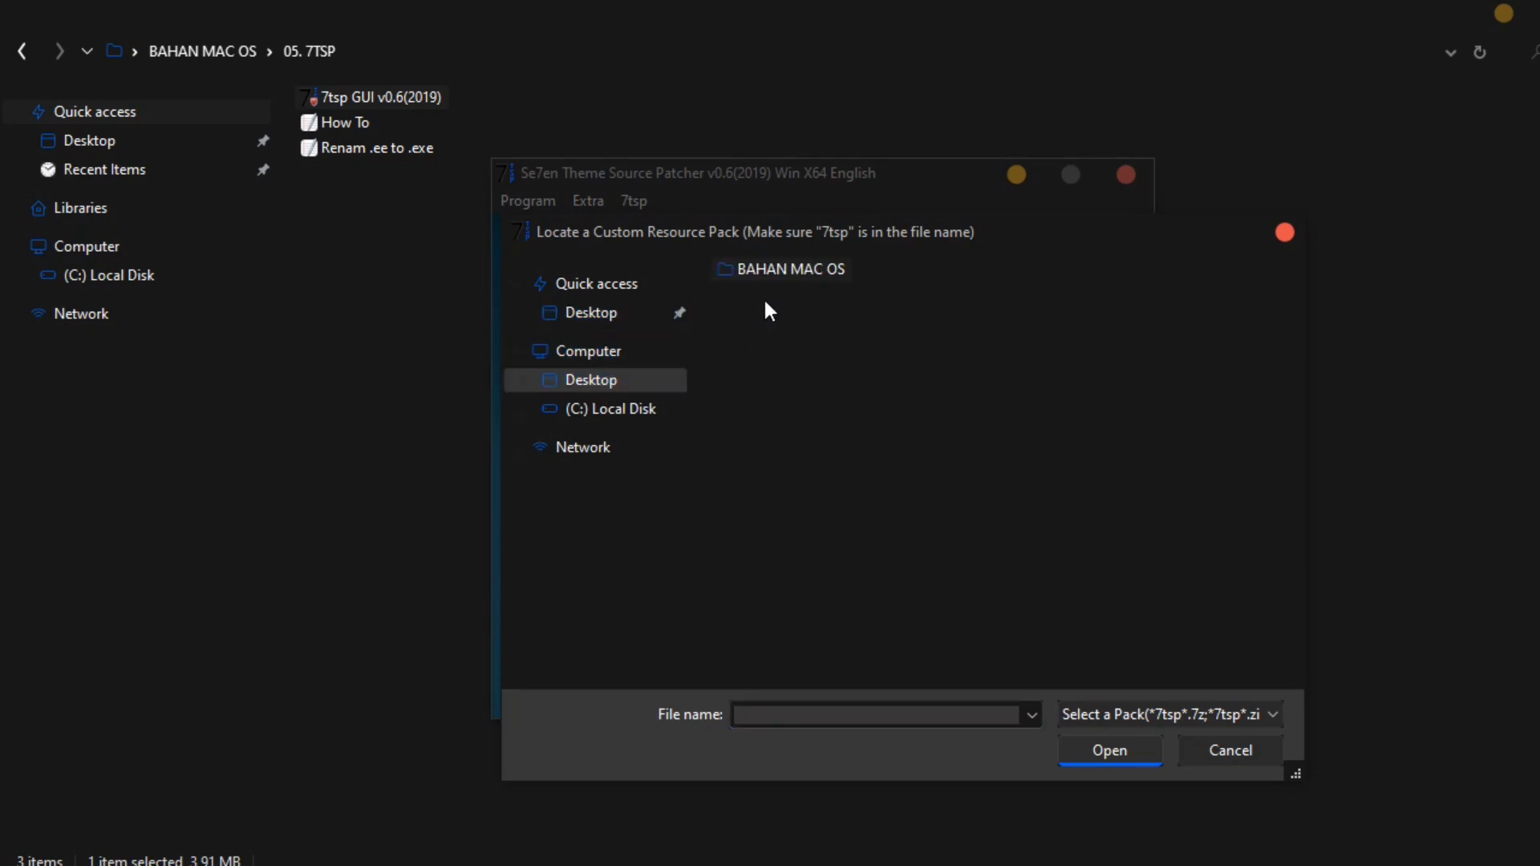
pyautogui.doubleClick(807, 271)
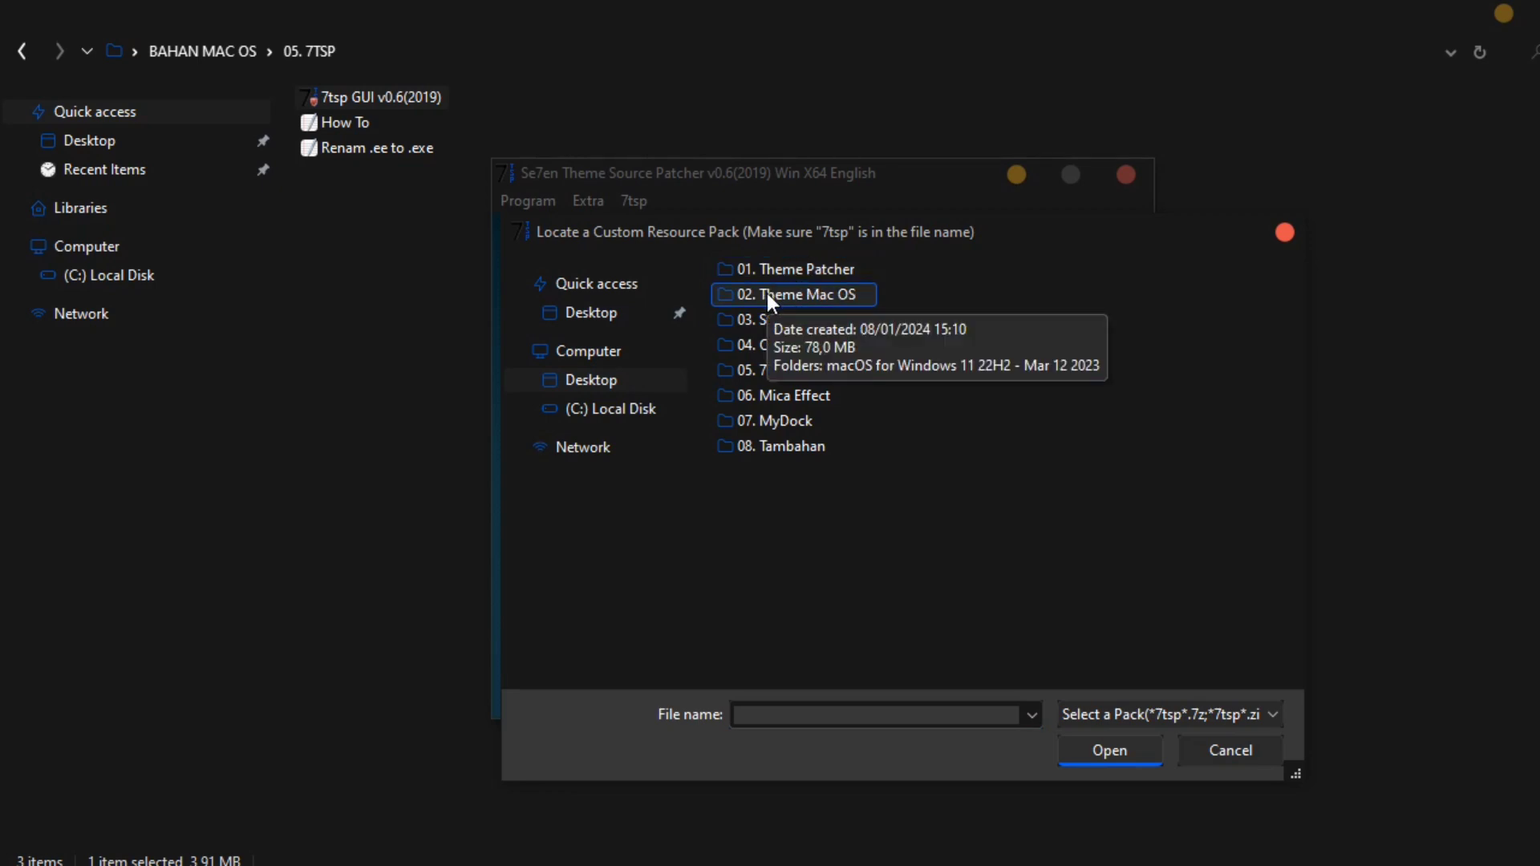
pyautogui.doubleClick(800, 294)
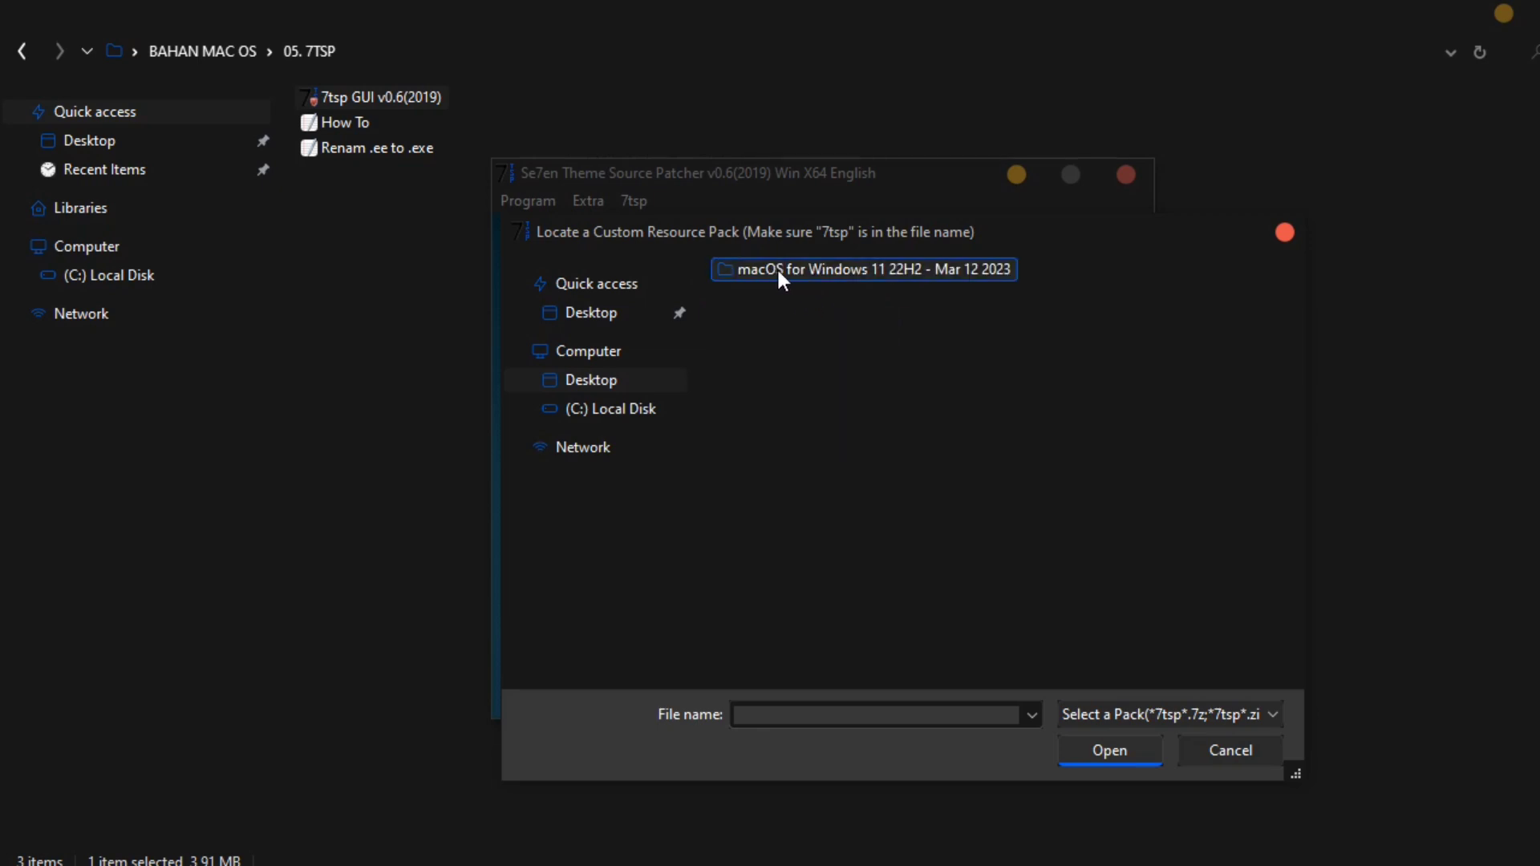
pyautogui.doubleClick(803, 272)
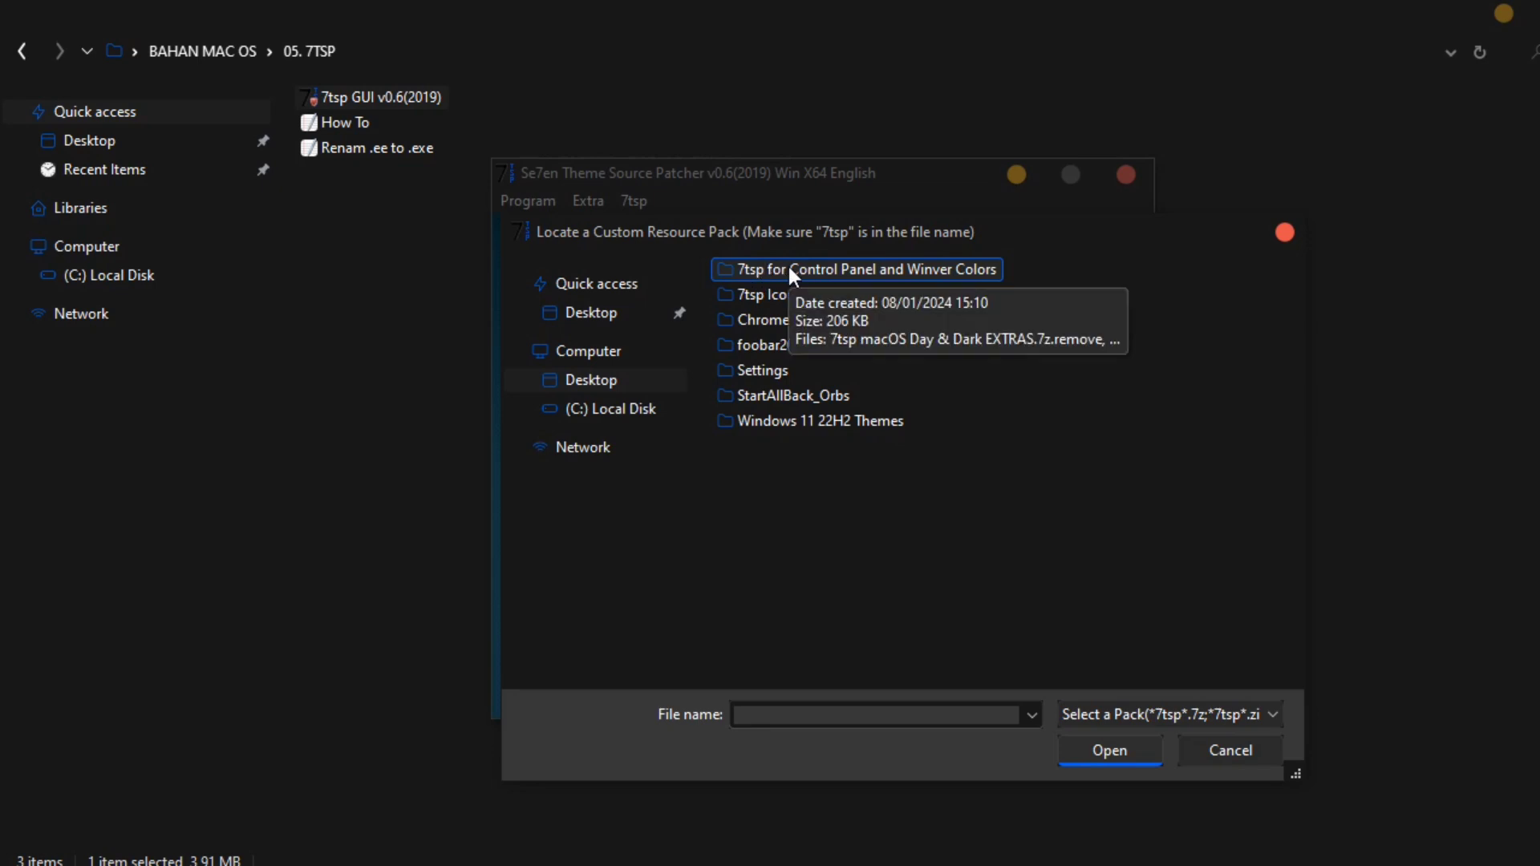
pyautogui.doubleClick(787, 265)
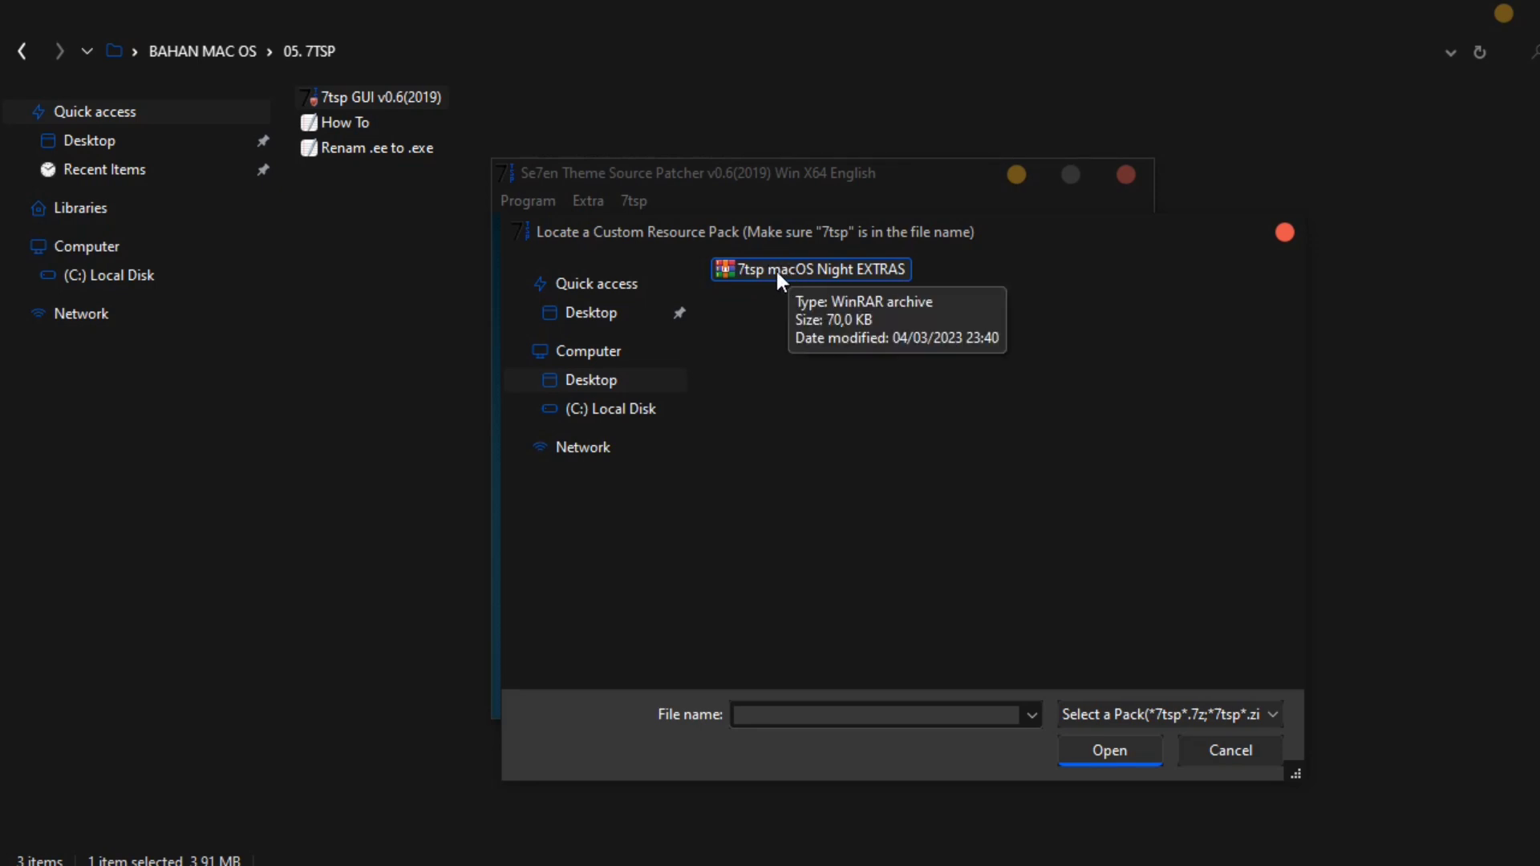
pyautogui.click(789, 271)
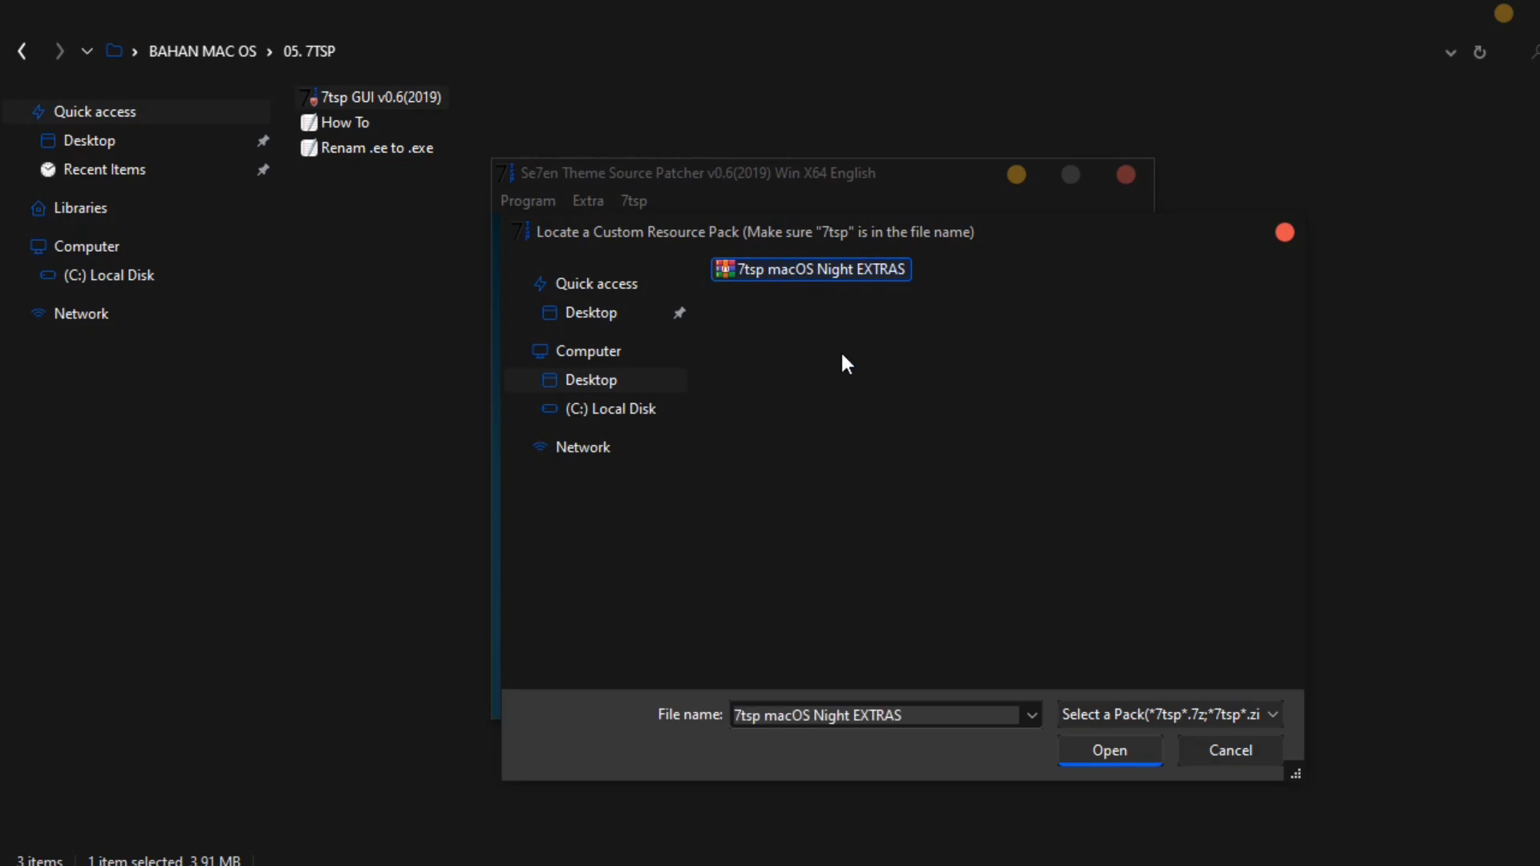
pyautogui.click(1107, 749)
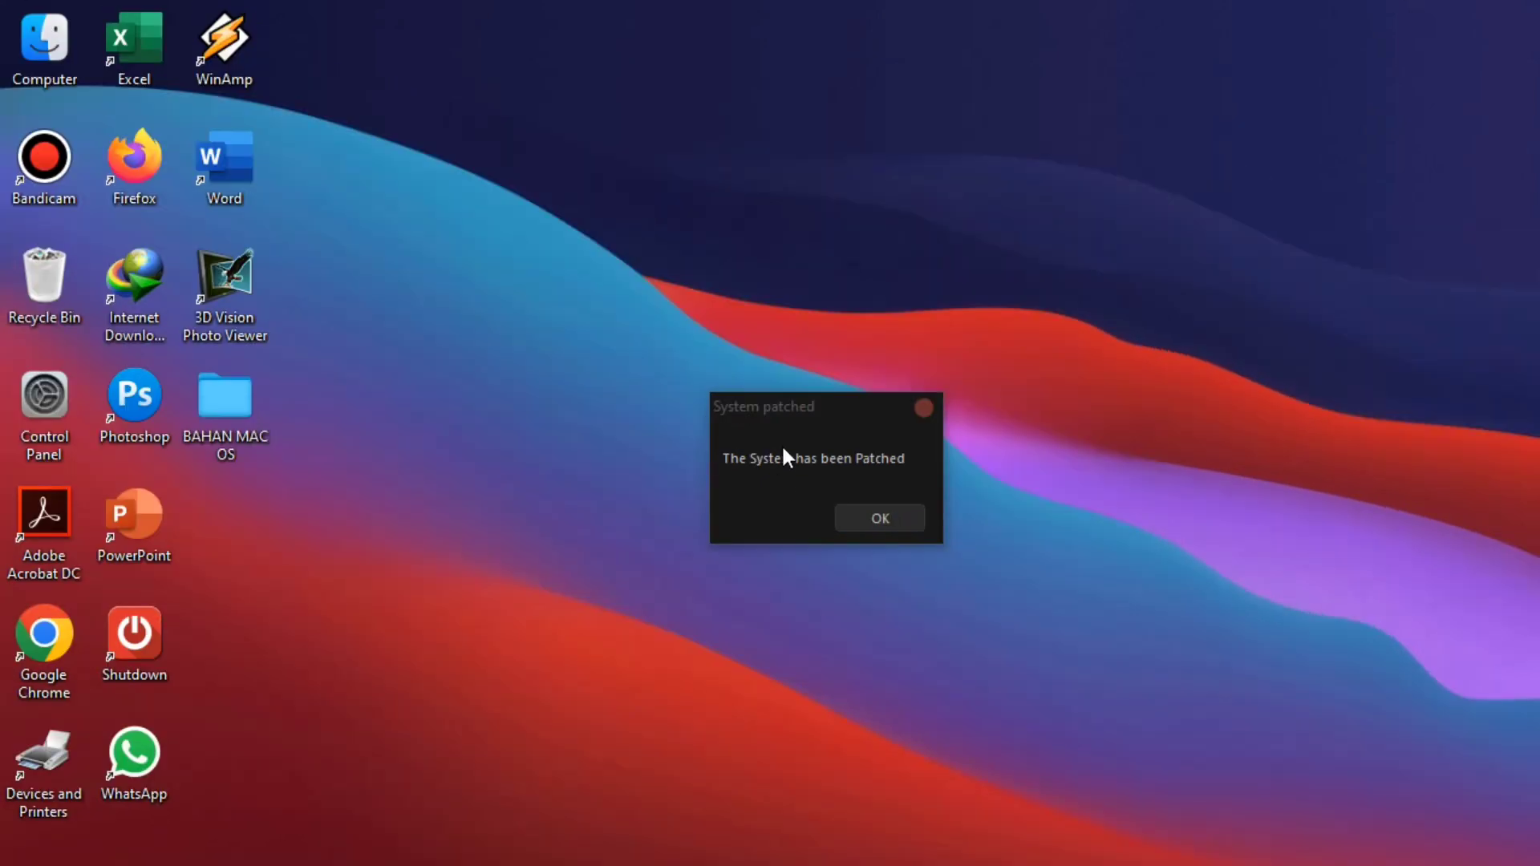
pyautogui.moveTo(792, 405); pyautogui.dragTo(705, 337)
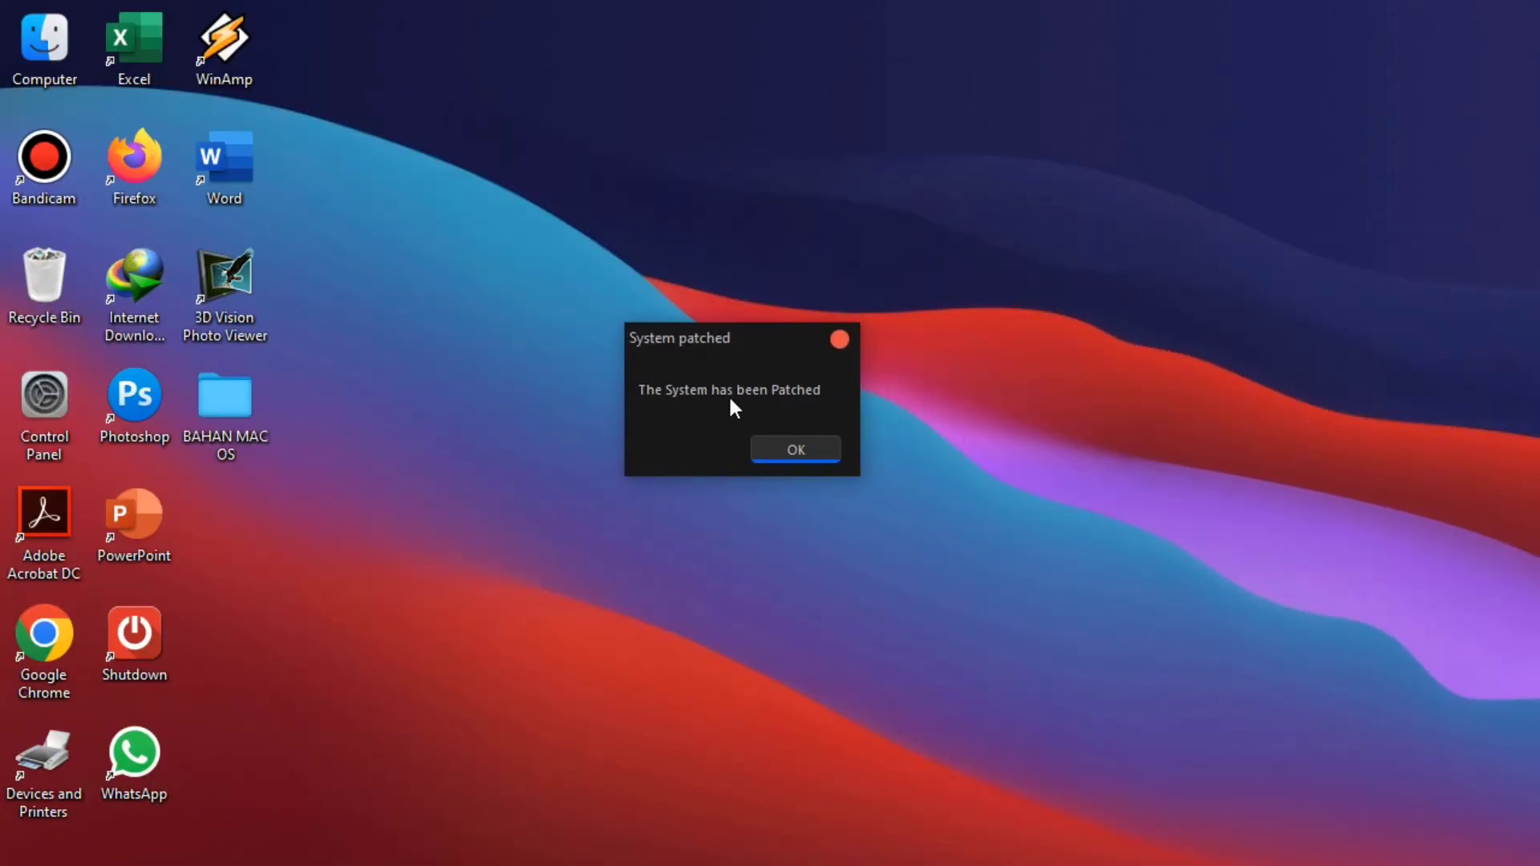
pyautogui.click(790, 449)
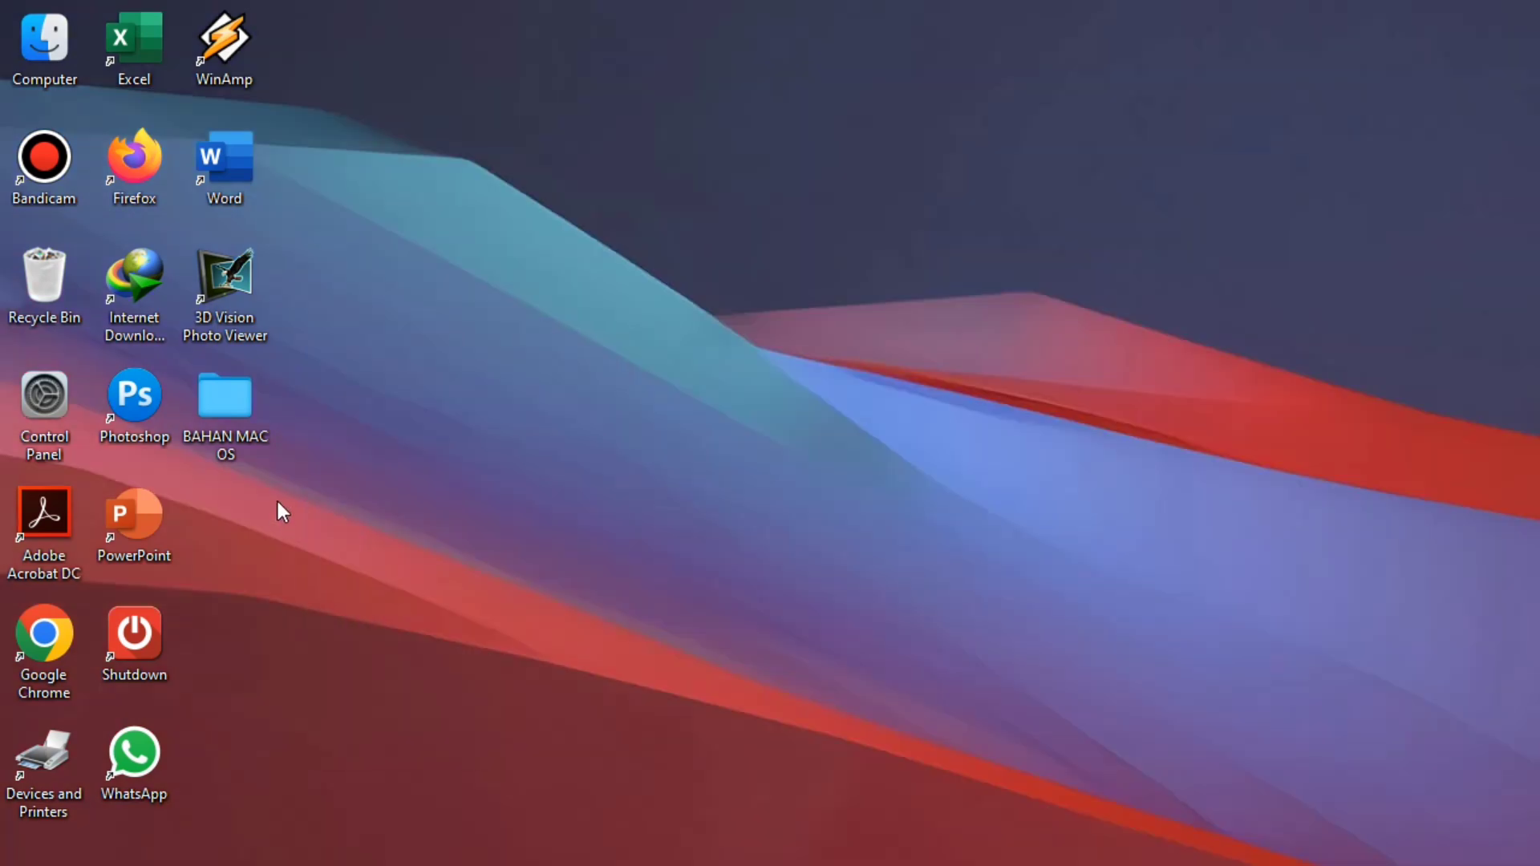
# - Copy the Release folder from 06. Mica Effect in BAHAN MAC OS into the Documents library
pyautogui.doubleClick(237, 412)
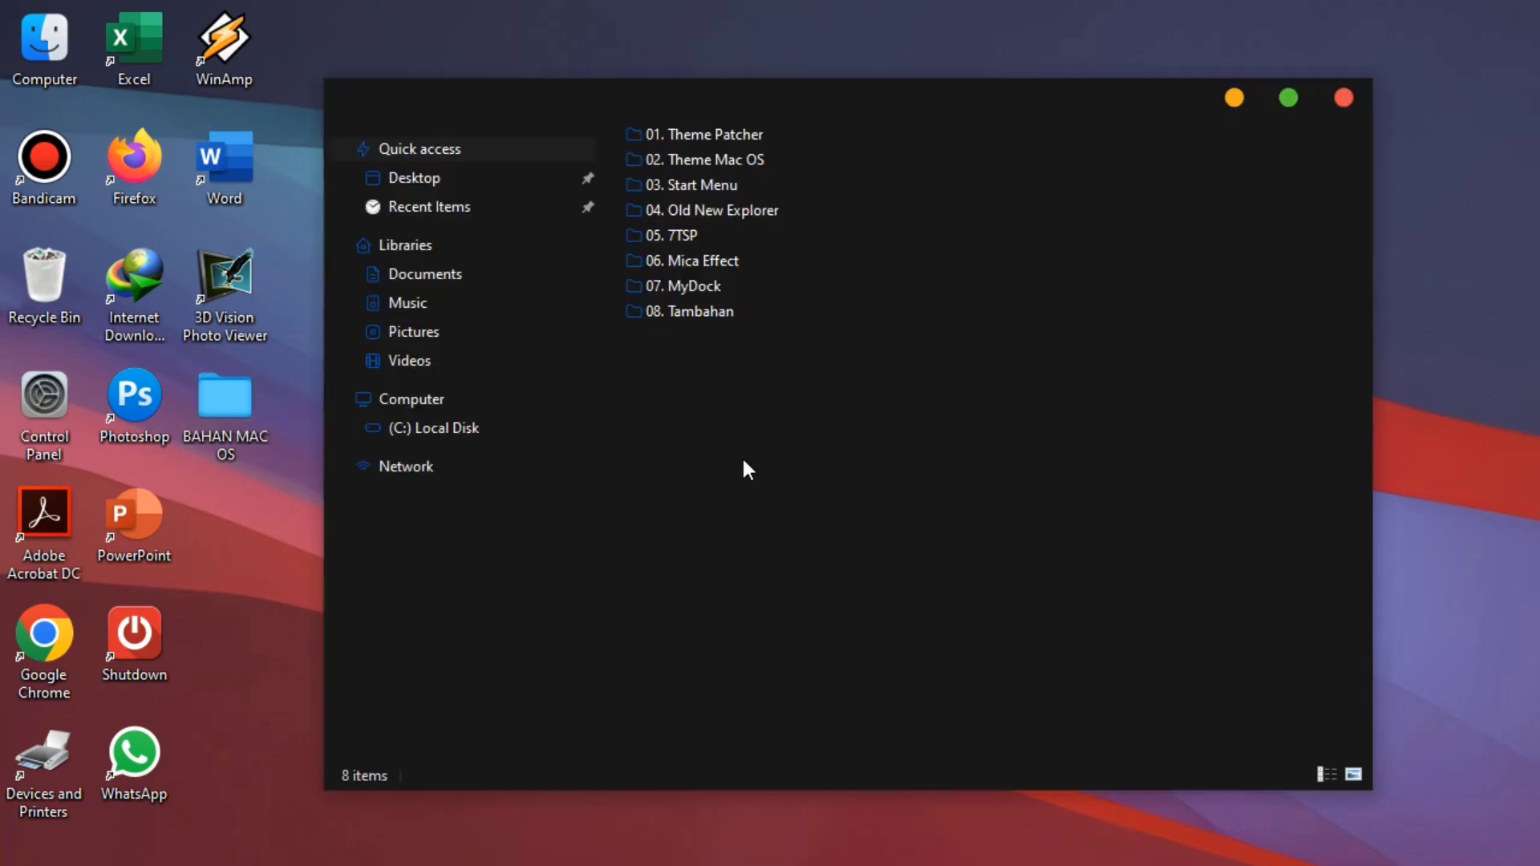
pyautogui.click(683, 260)
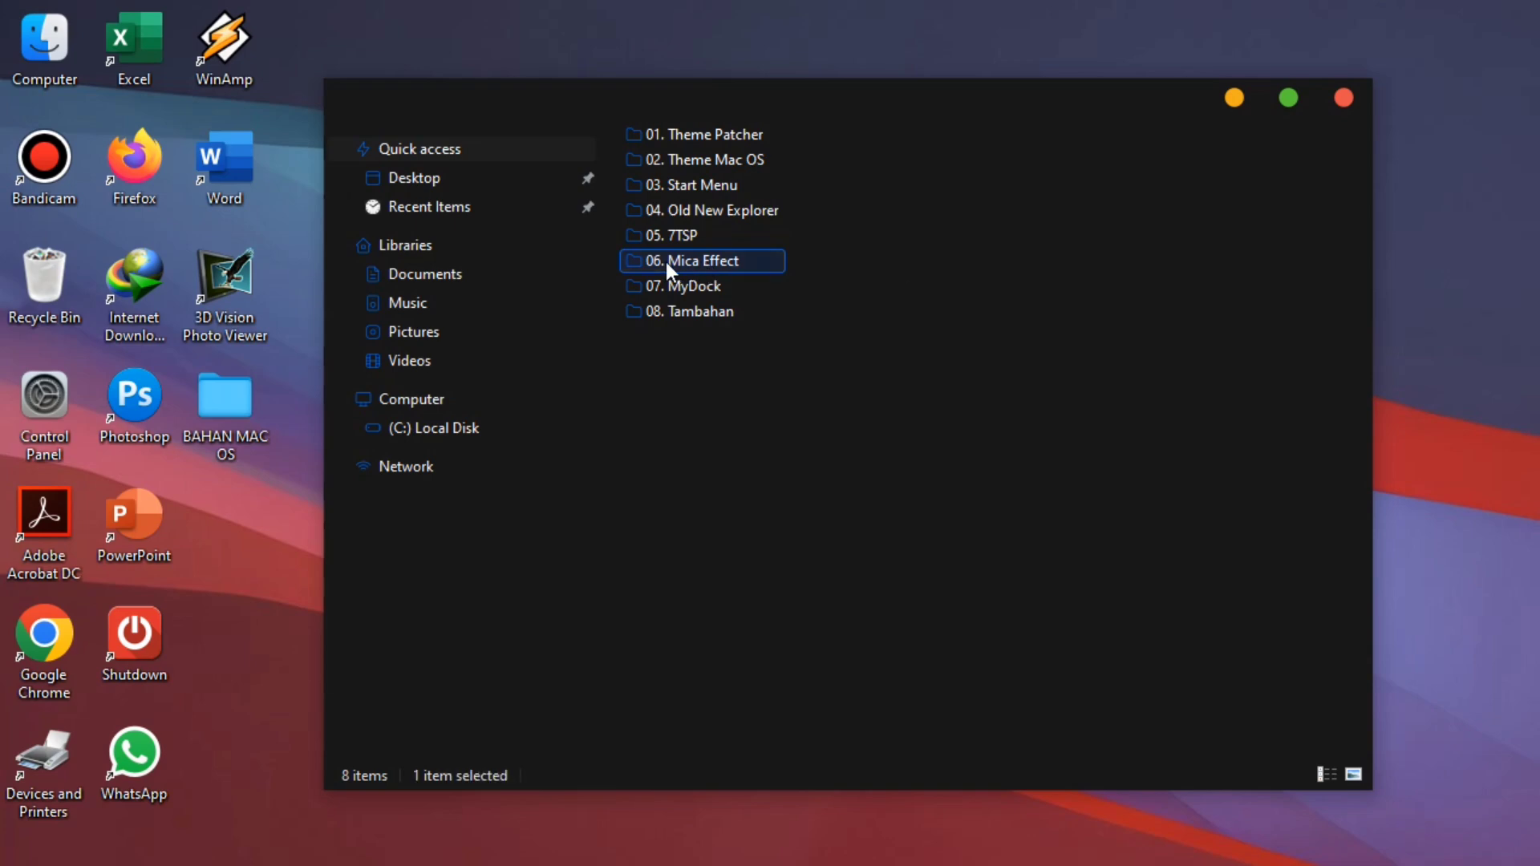
pyautogui.doubleClick(732, 262)
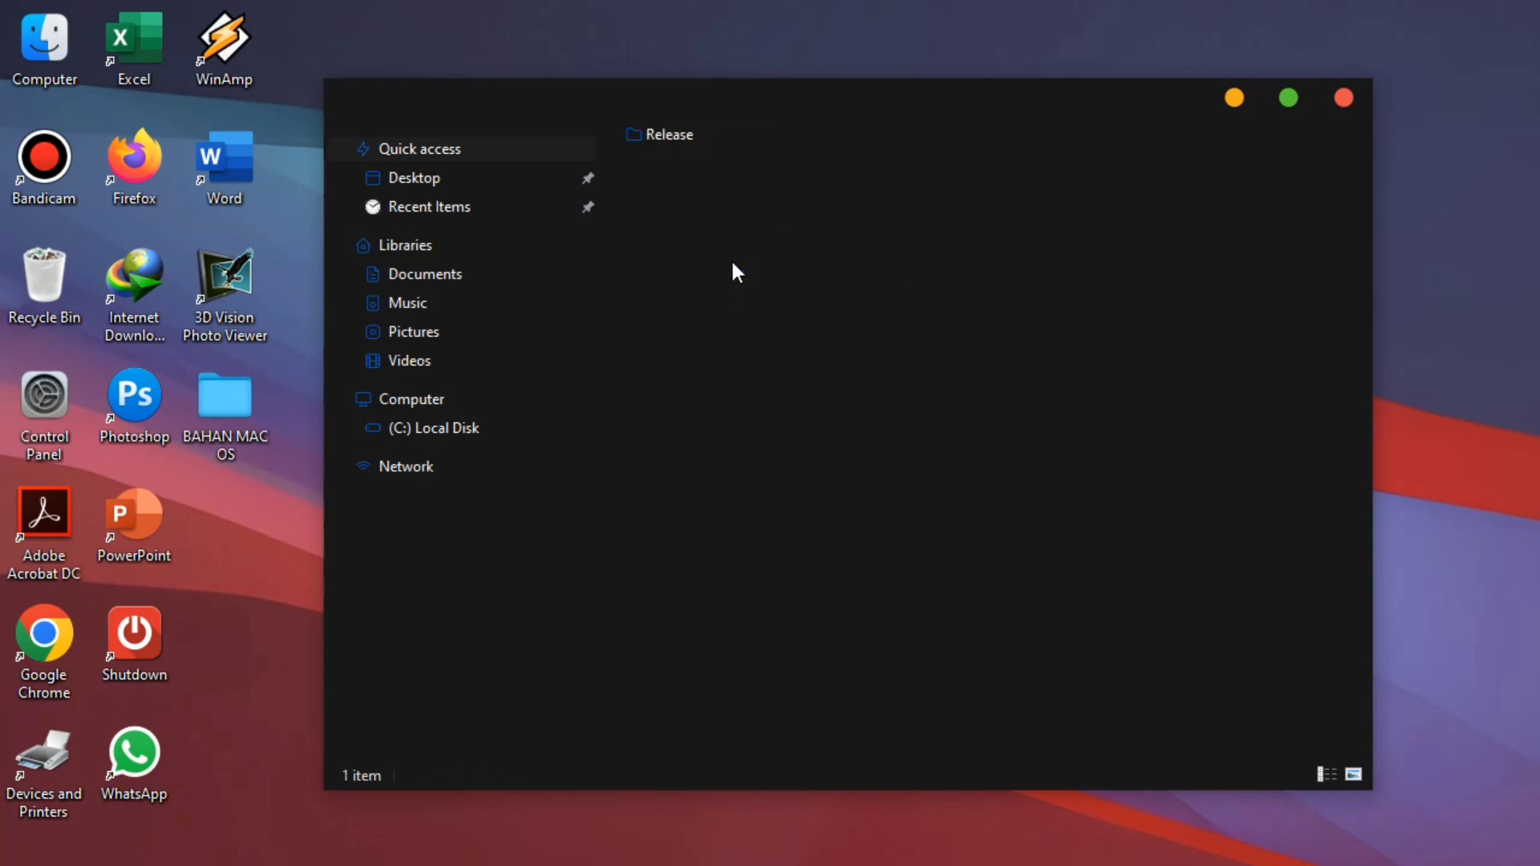
pyautogui.click(675, 133)
pyautogui.rightClick(675, 133)
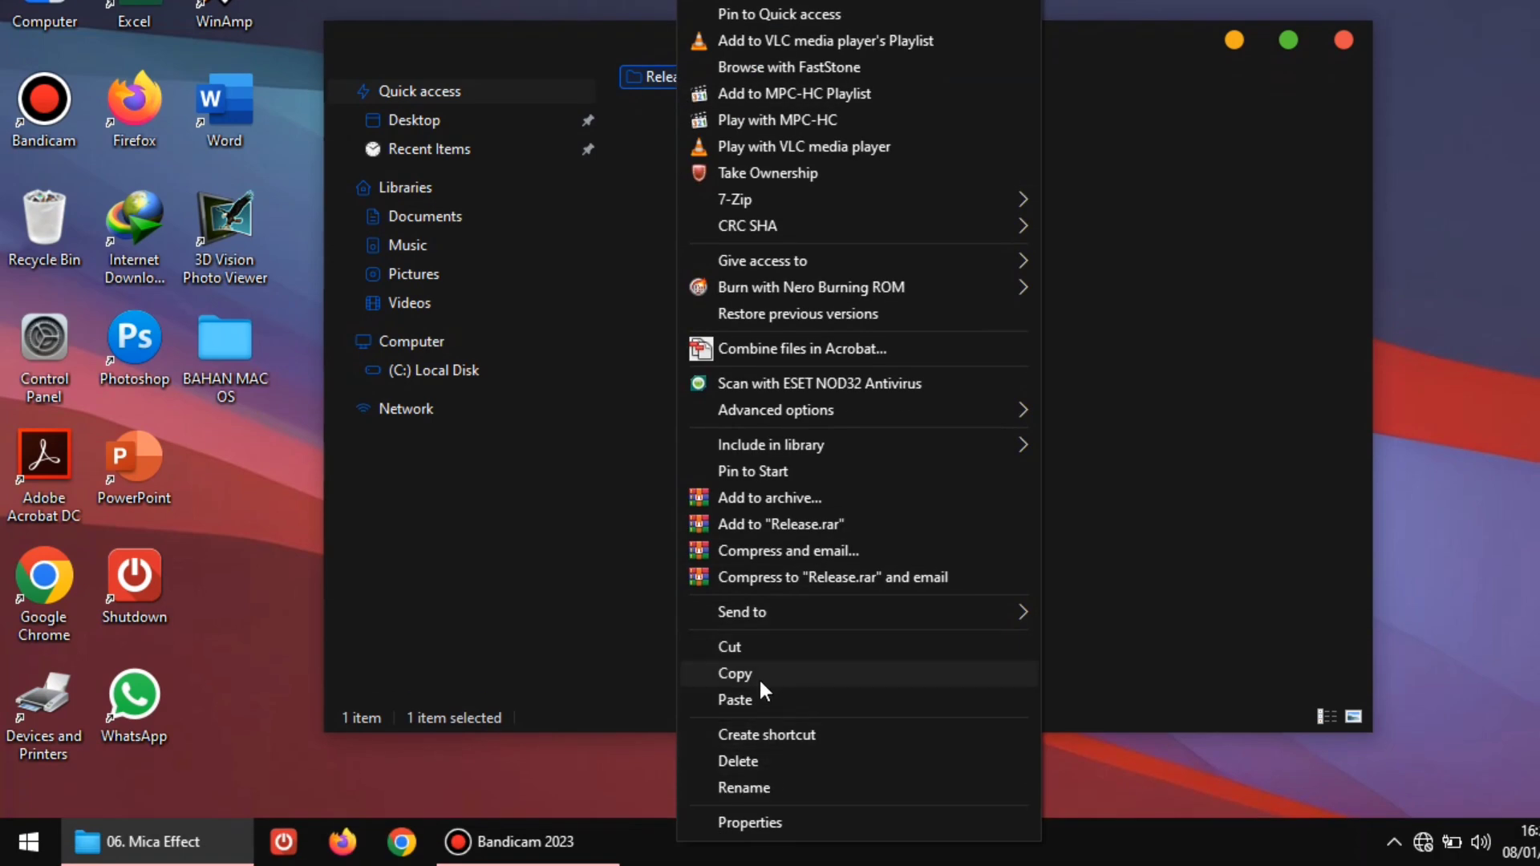
pyautogui.click(751, 728)
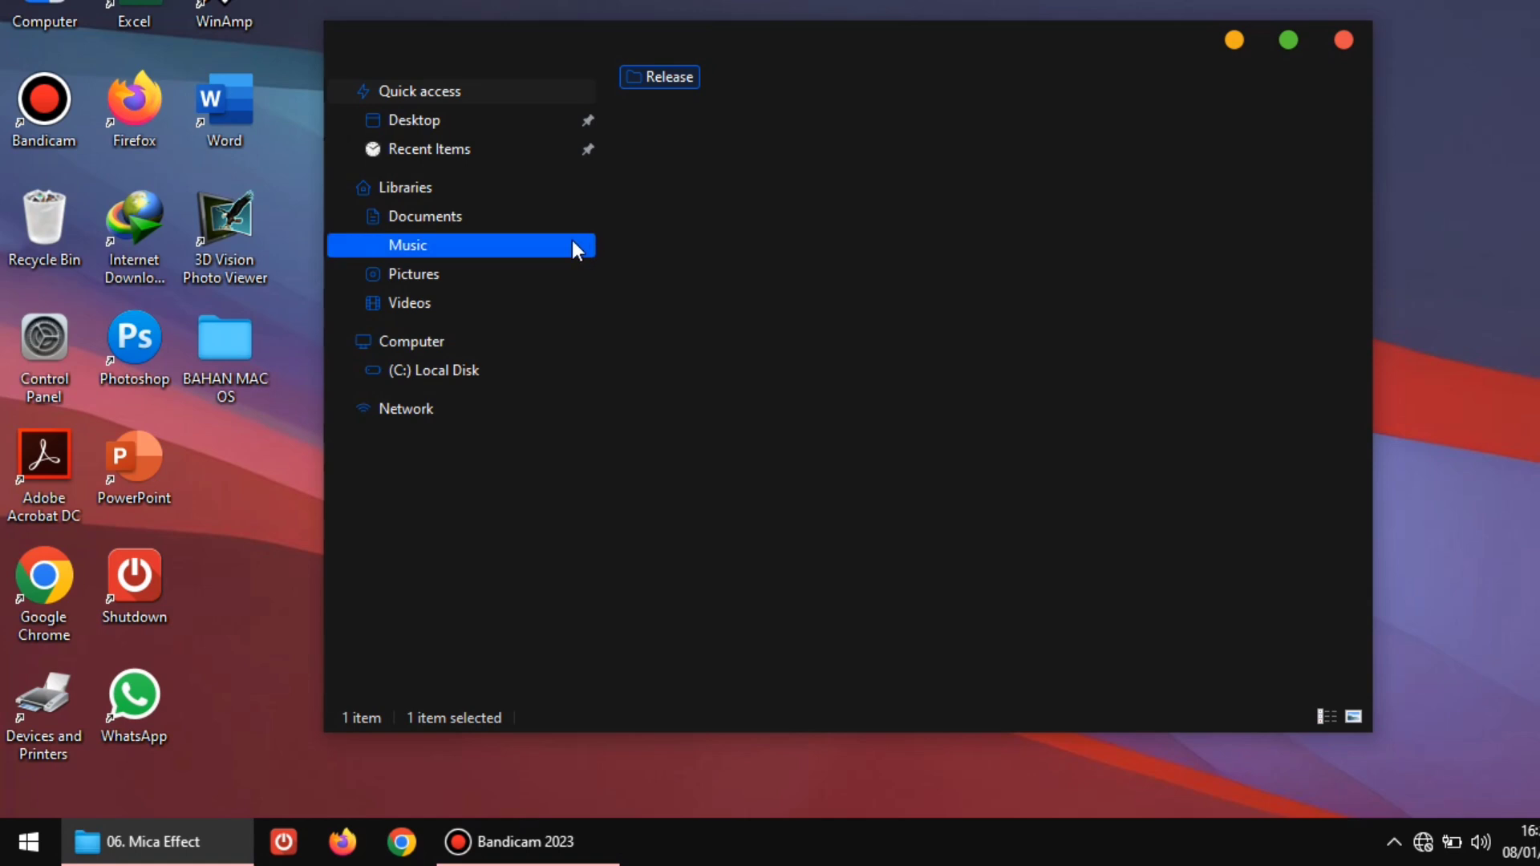
pyautogui.click(441, 228)
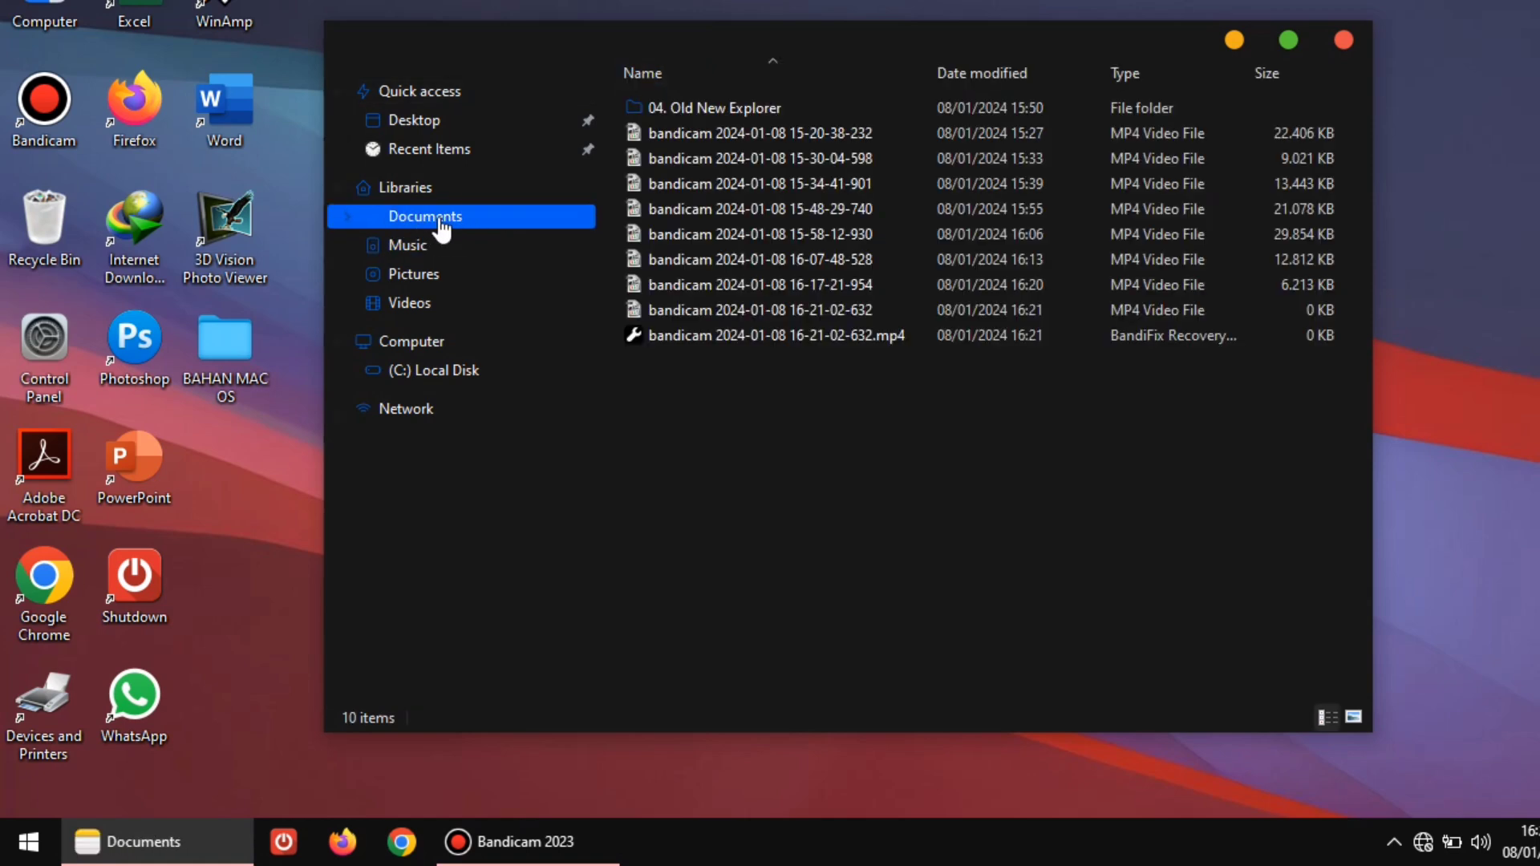
pyautogui.rightClick(729, 380)
pyautogui.click(802, 550)
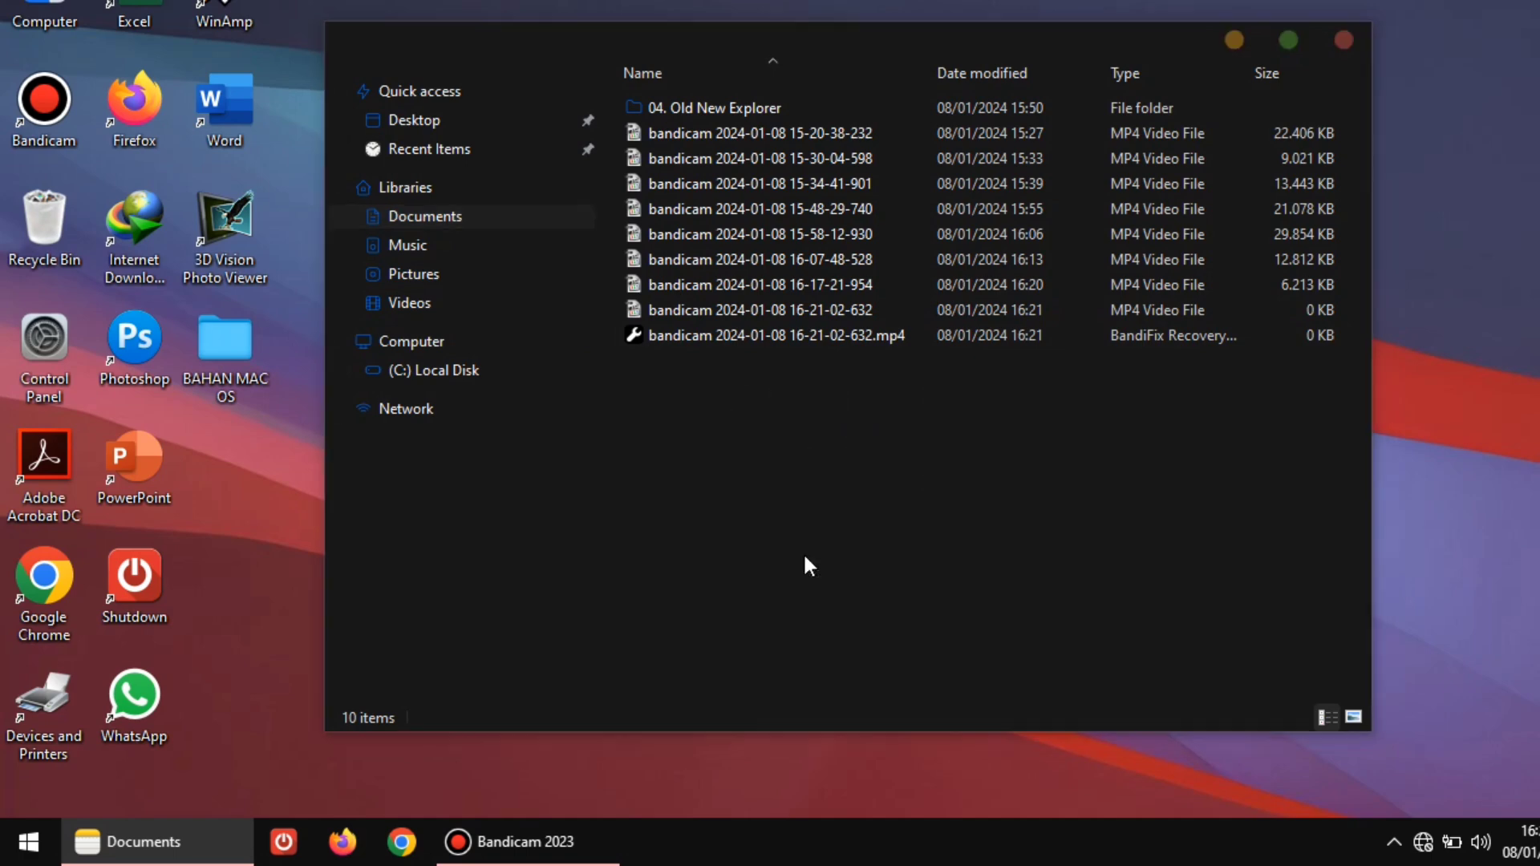
pyautogui.click(803, 552)
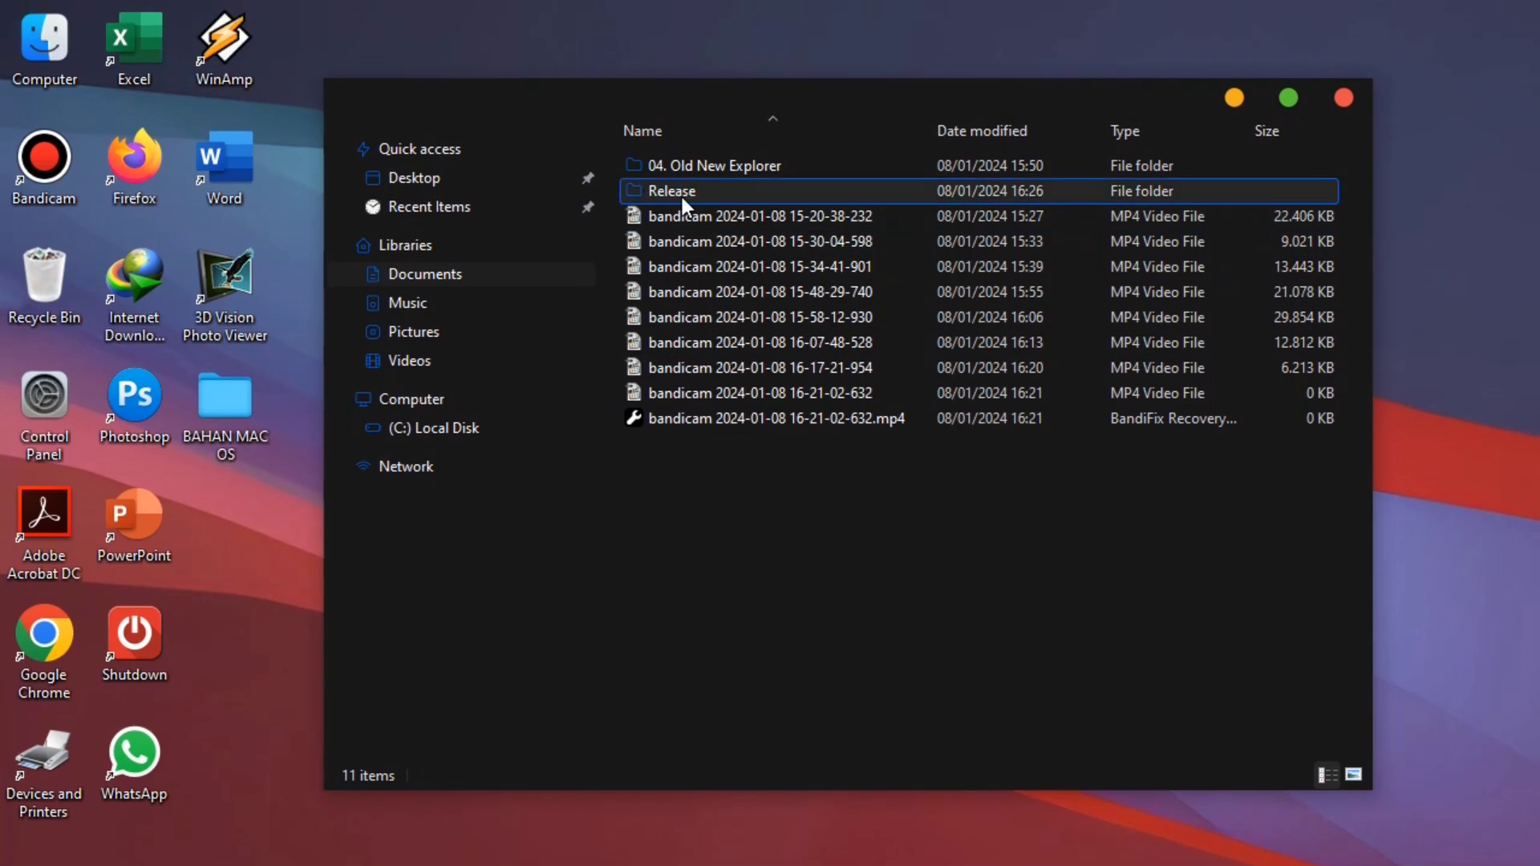
# - Run the register script from the copied Release folder as administrator, dismiss the RegSvr32 message, and close the console and folder windows
pyautogui.doubleClick(686, 190)
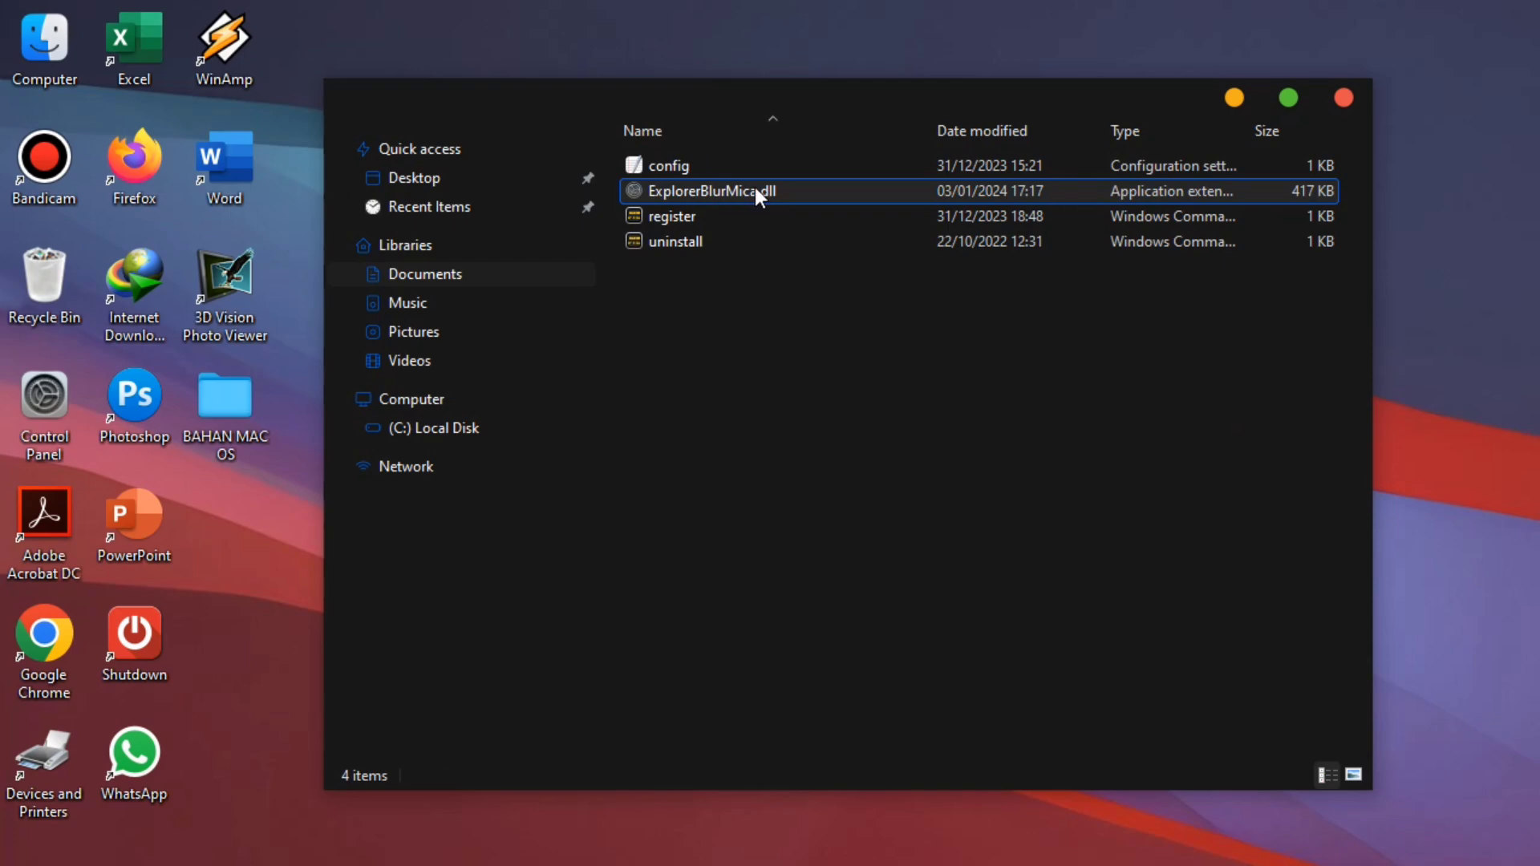
pyautogui.click(729, 240)
pyautogui.click(669, 222)
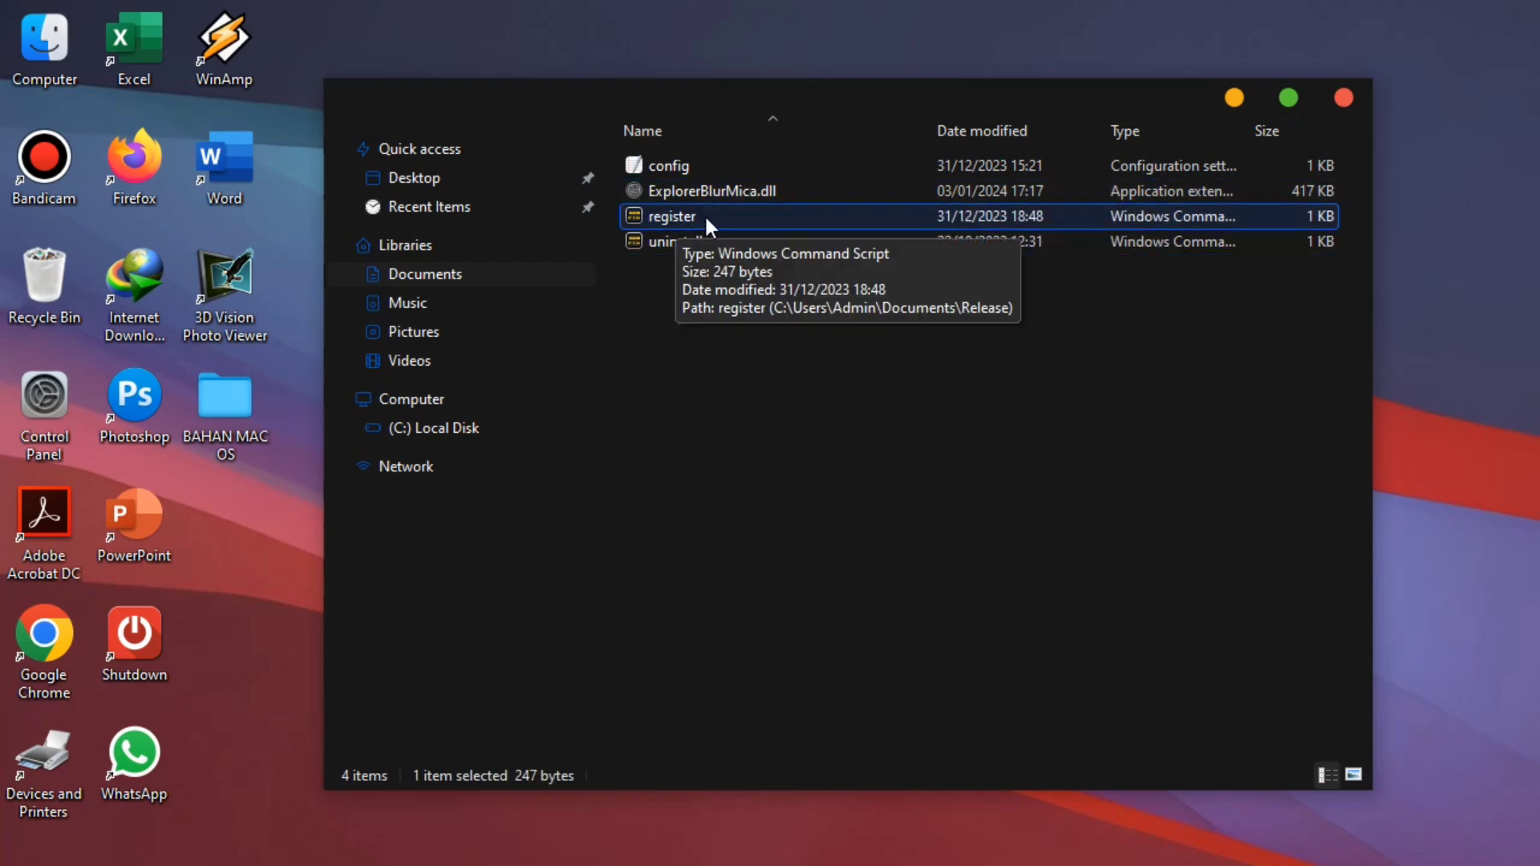
pyautogui.rightClick(691, 216)
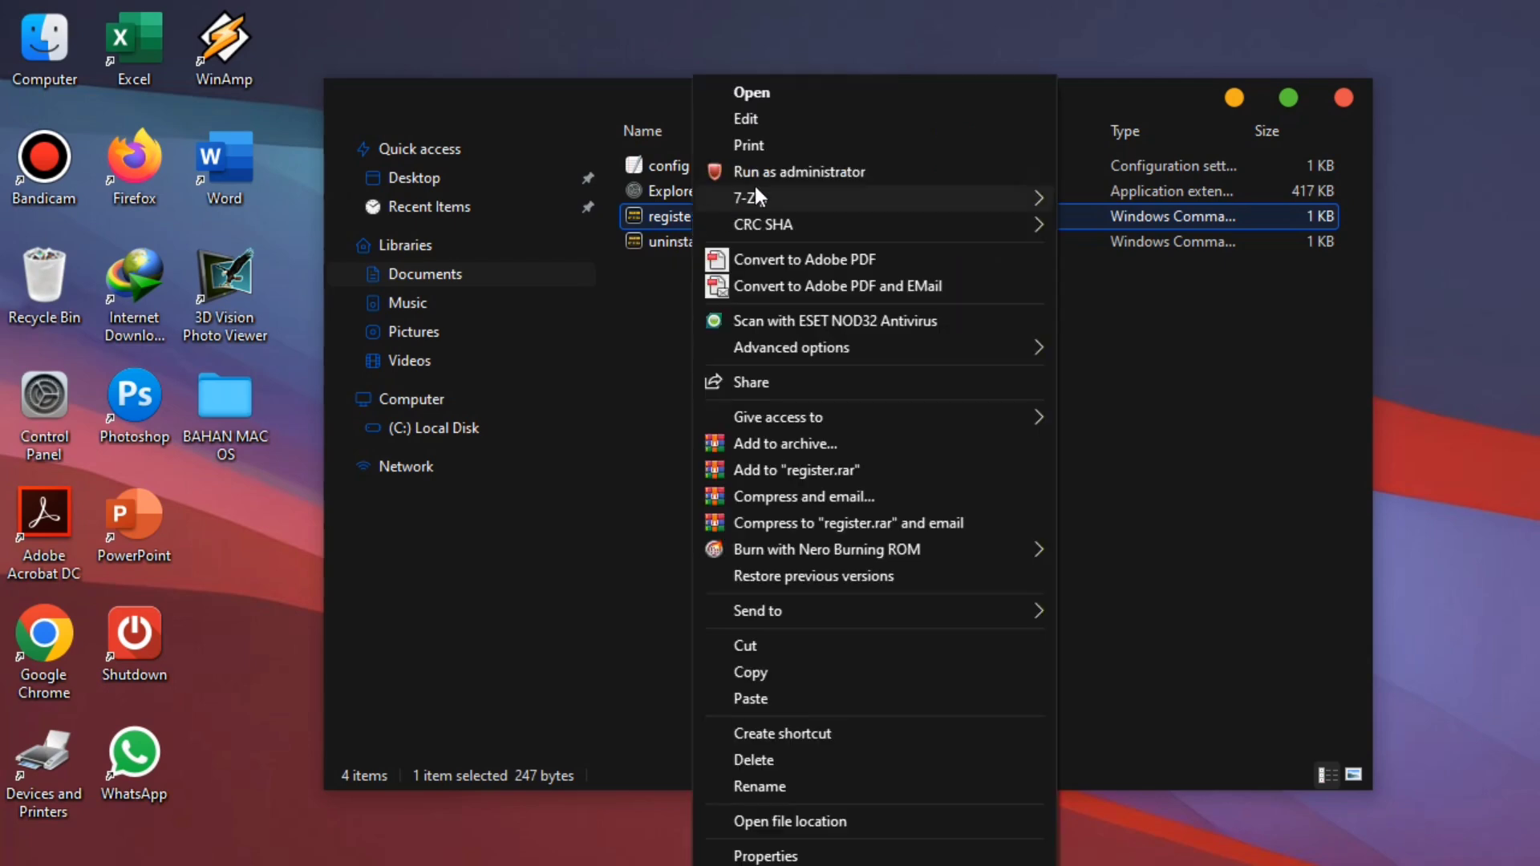
pyautogui.click(783, 172)
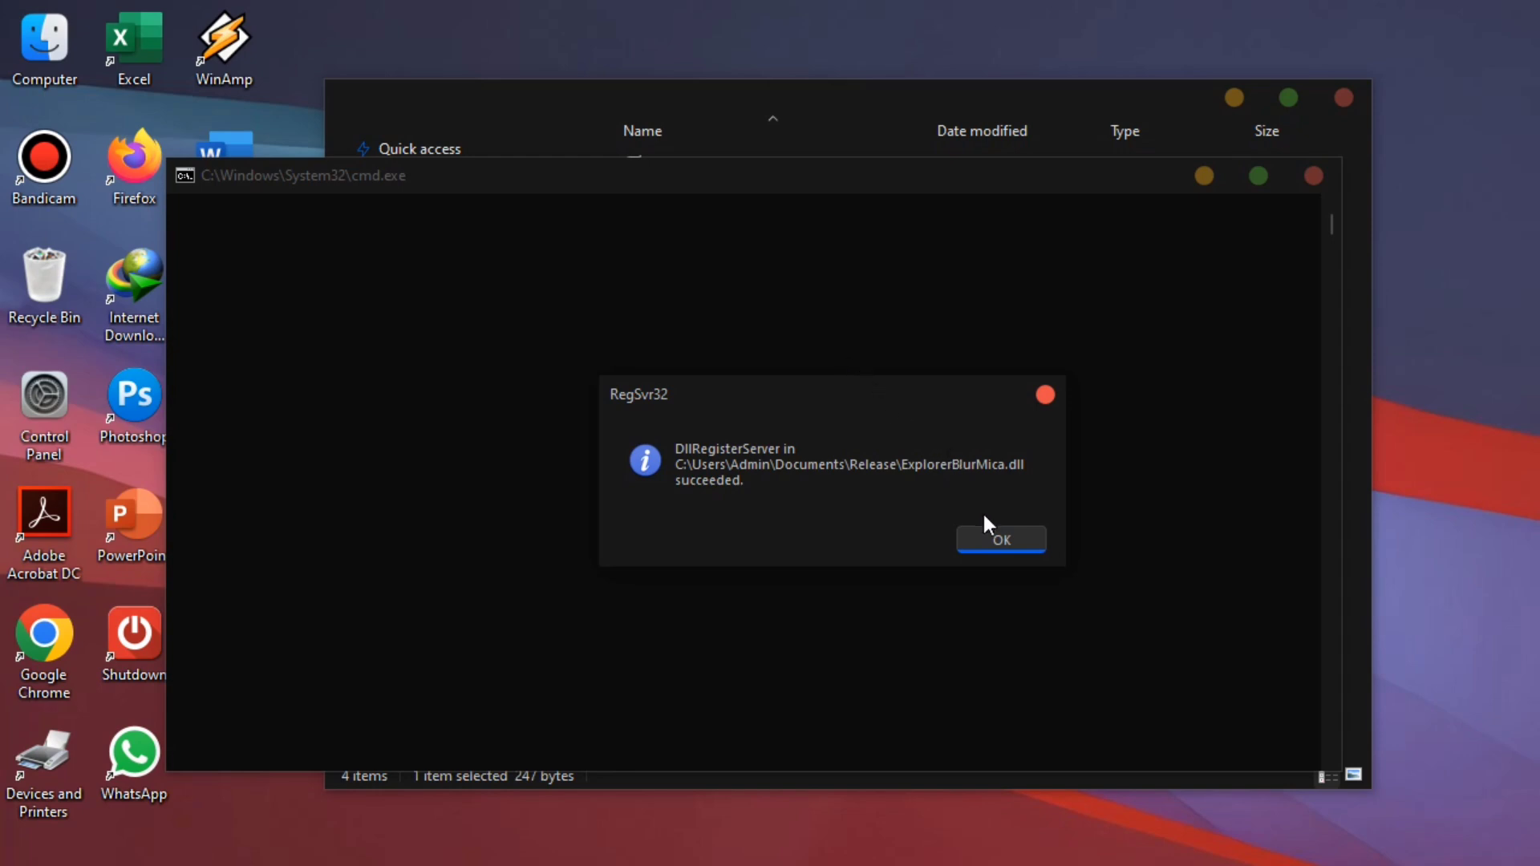
pyautogui.click(1002, 540)
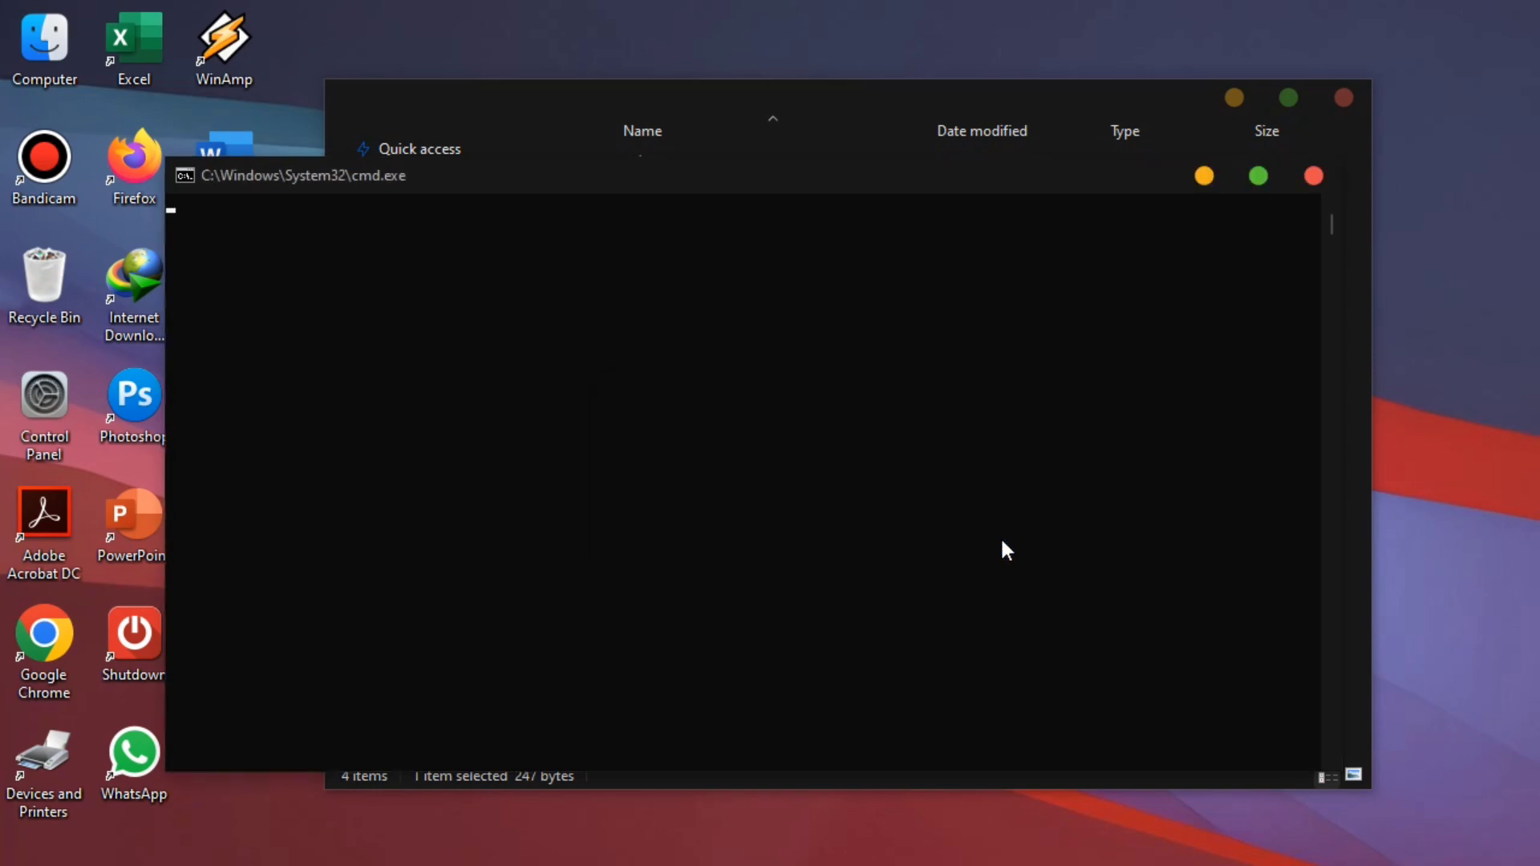
pyautogui.click(1312, 176)
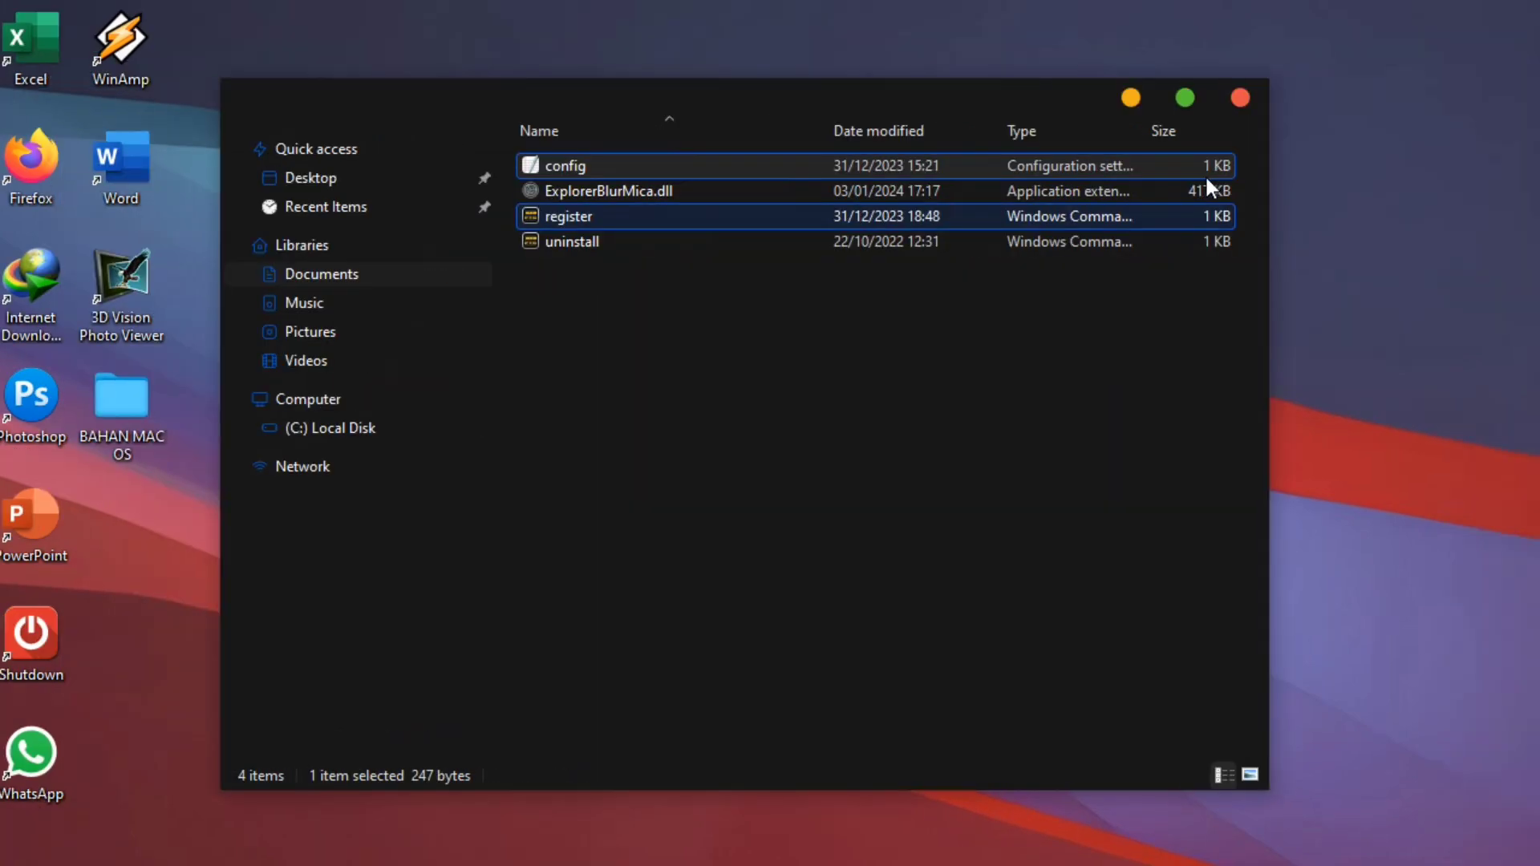
pyautogui.click(1240, 98)
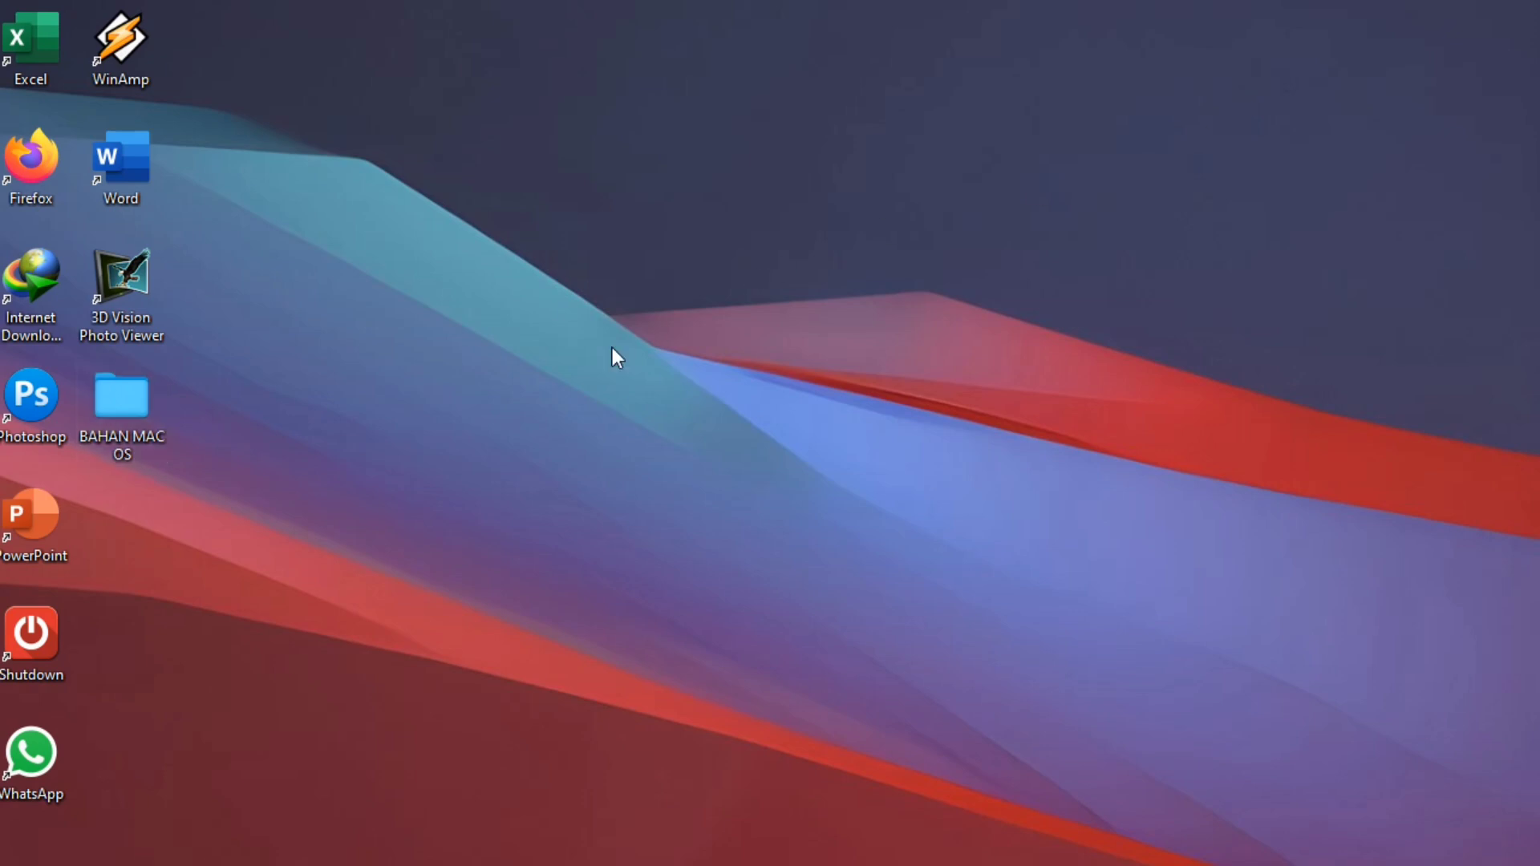
# - Refresh the desktop and open the Computer window to check the blur effect, moving the window slightly over the wallpaper
pyautogui.rightClick(613, 348)
pyautogui.click(669, 418)
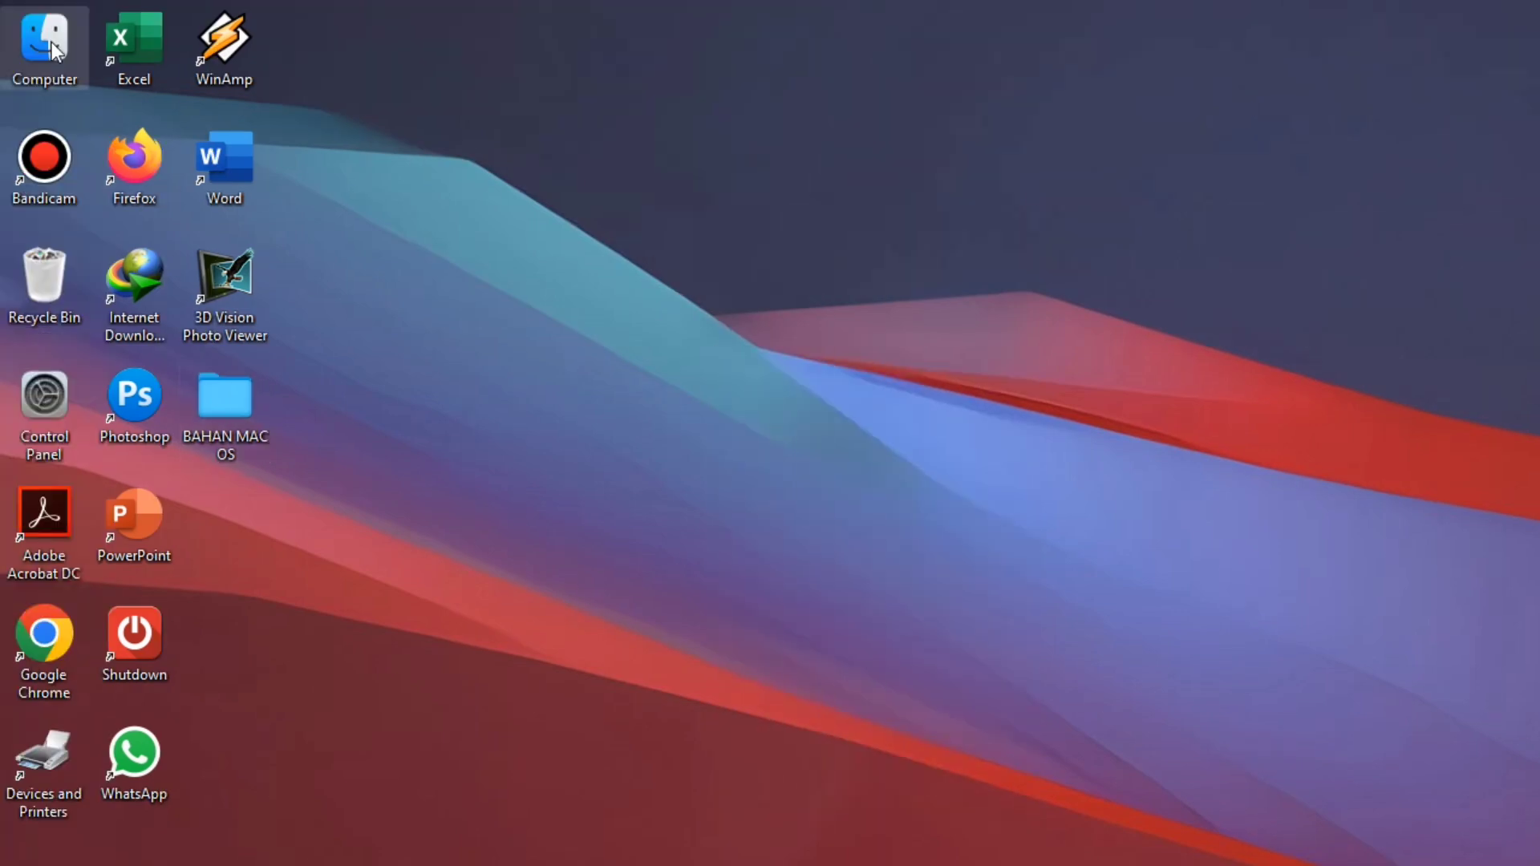
pyautogui.doubleClick(50, 46)
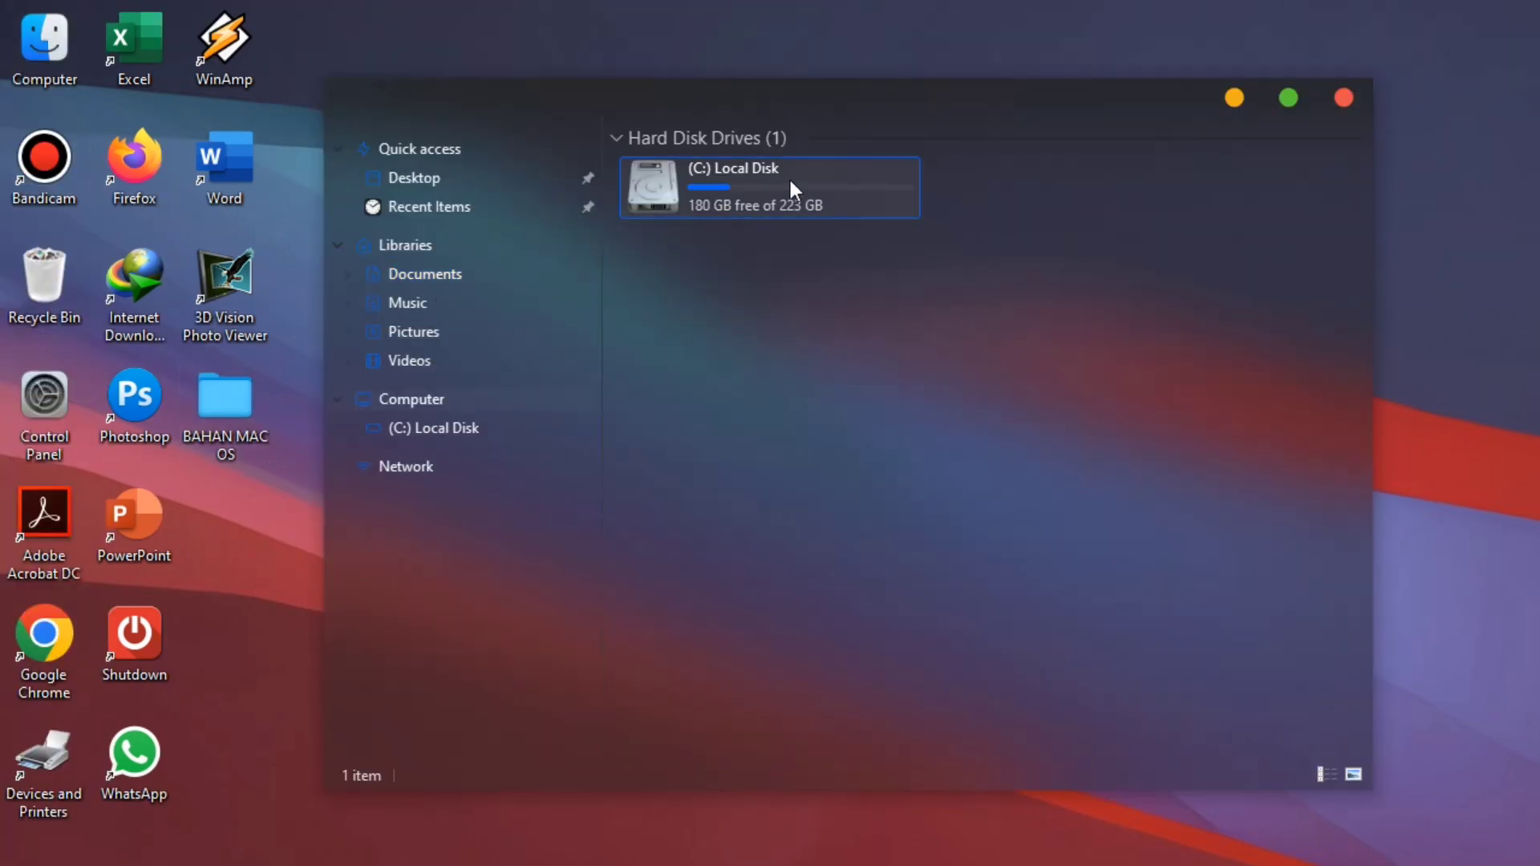
pyautogui.moveTo(814, 88); pyautogui.dragTo(805, 130)
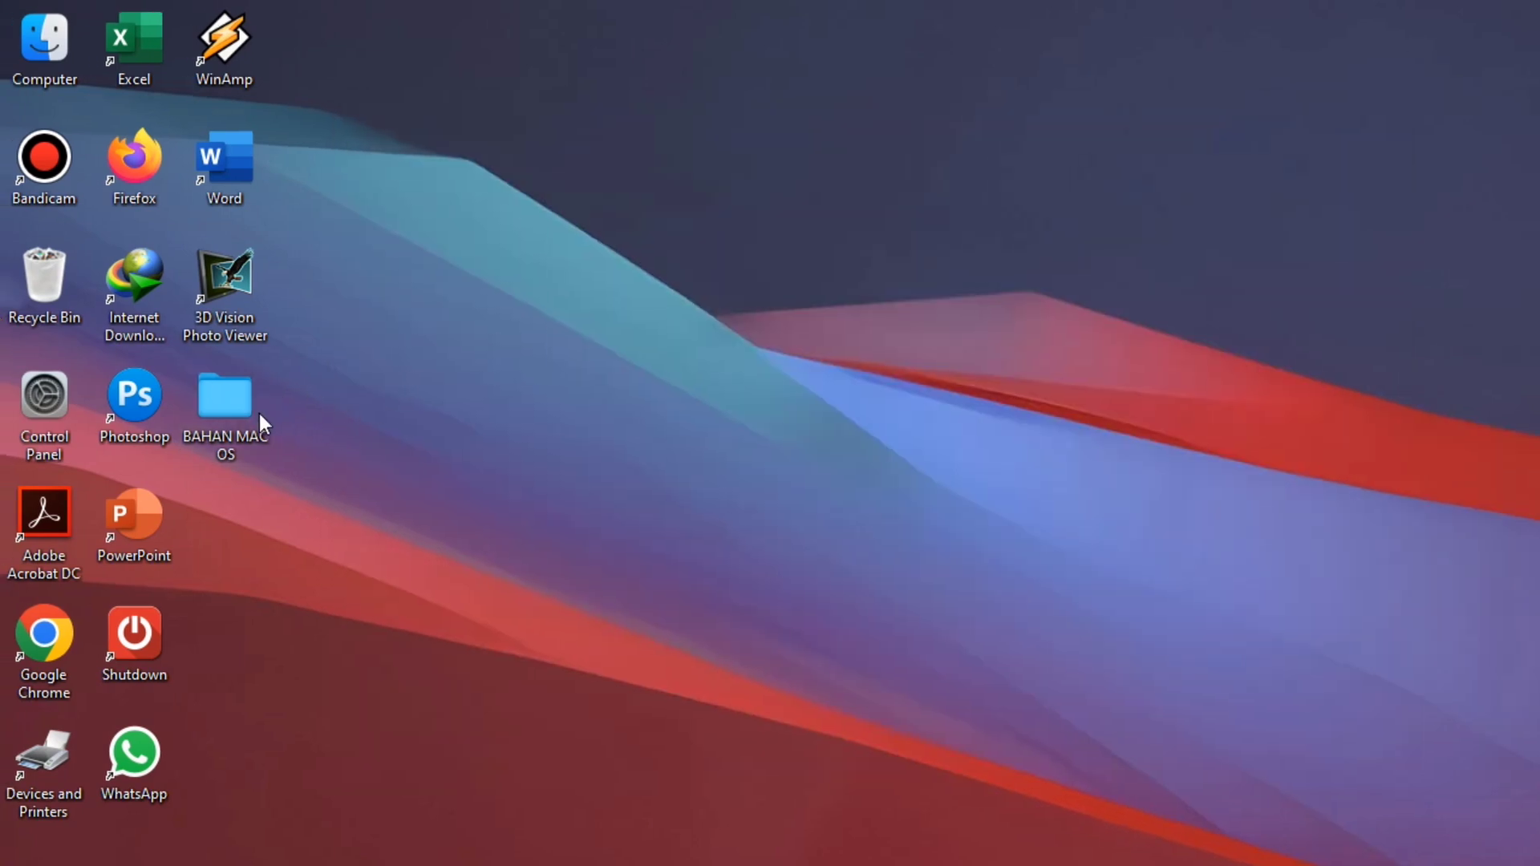
# - Open the 07. MyDock folder in BAHAN MAC OS and move its window a little higher on the desktop
pyautogui.doubleClick(226, 407)
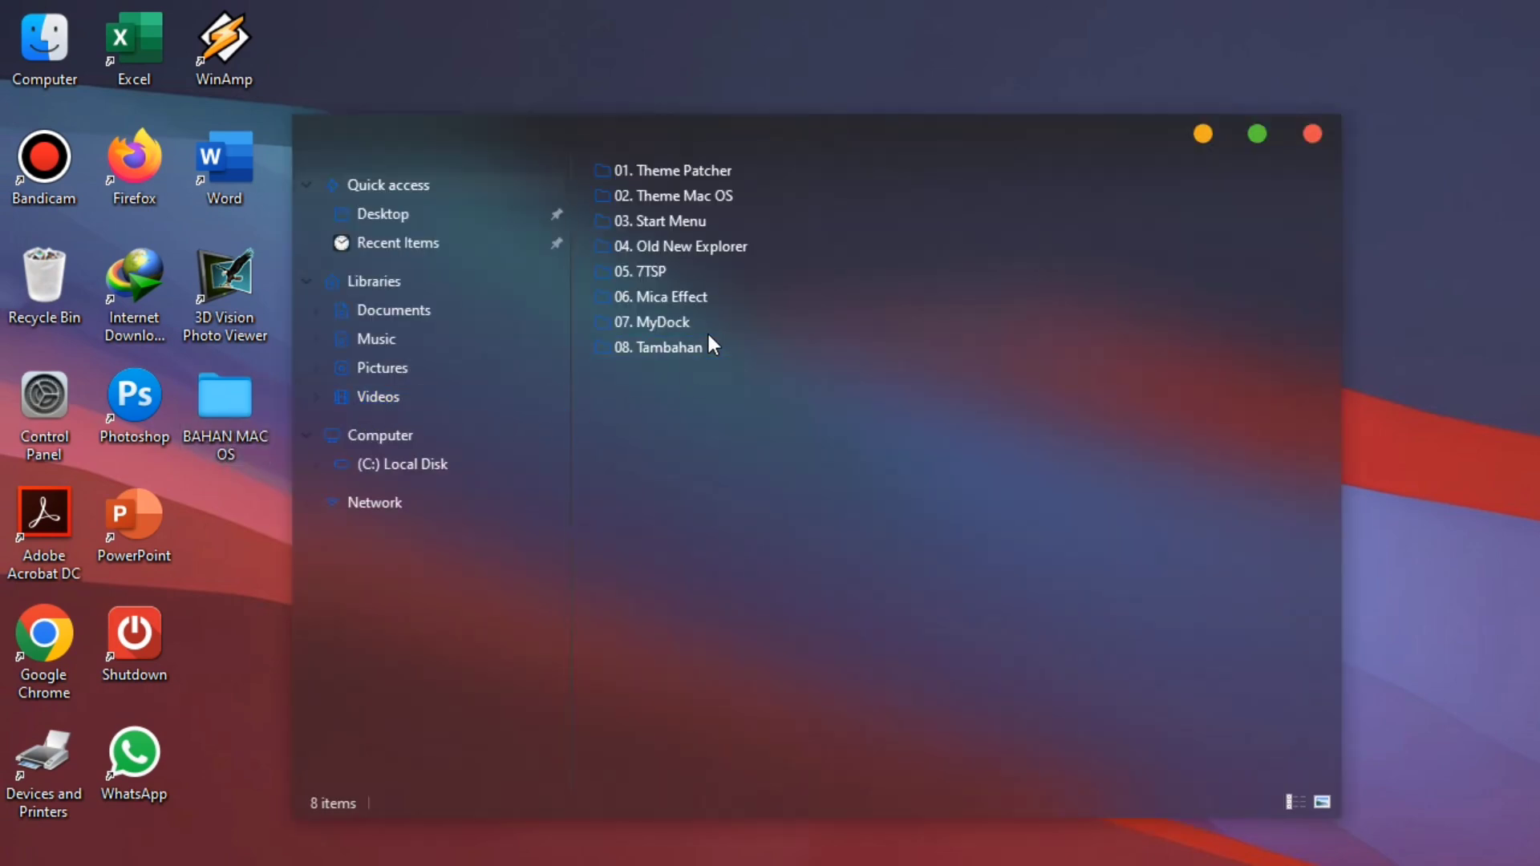
pyautogui.click(631, 321)
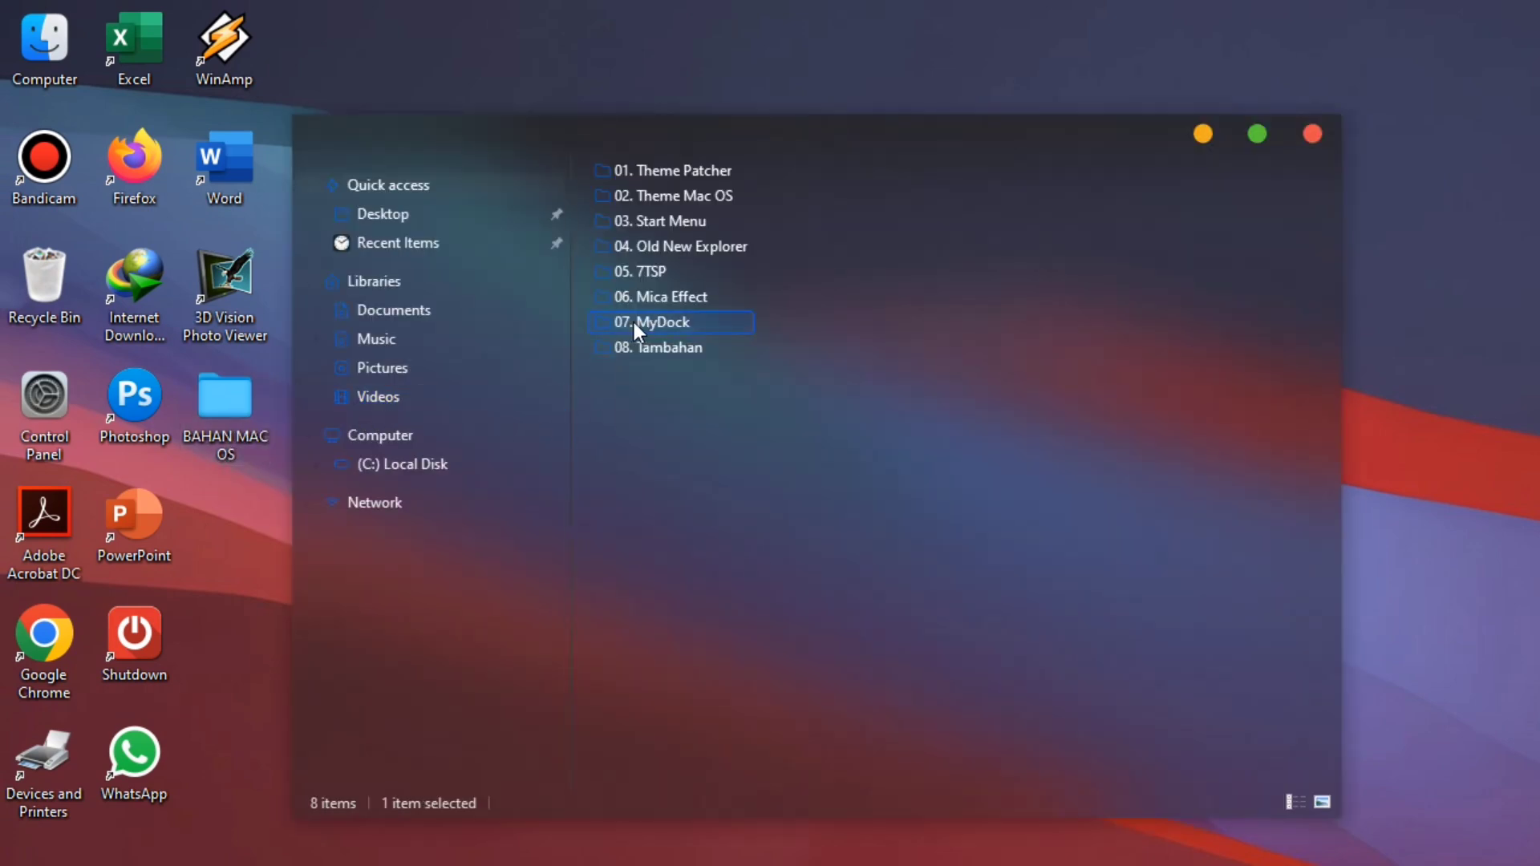
pyautogui.doubleClick(682, 329)
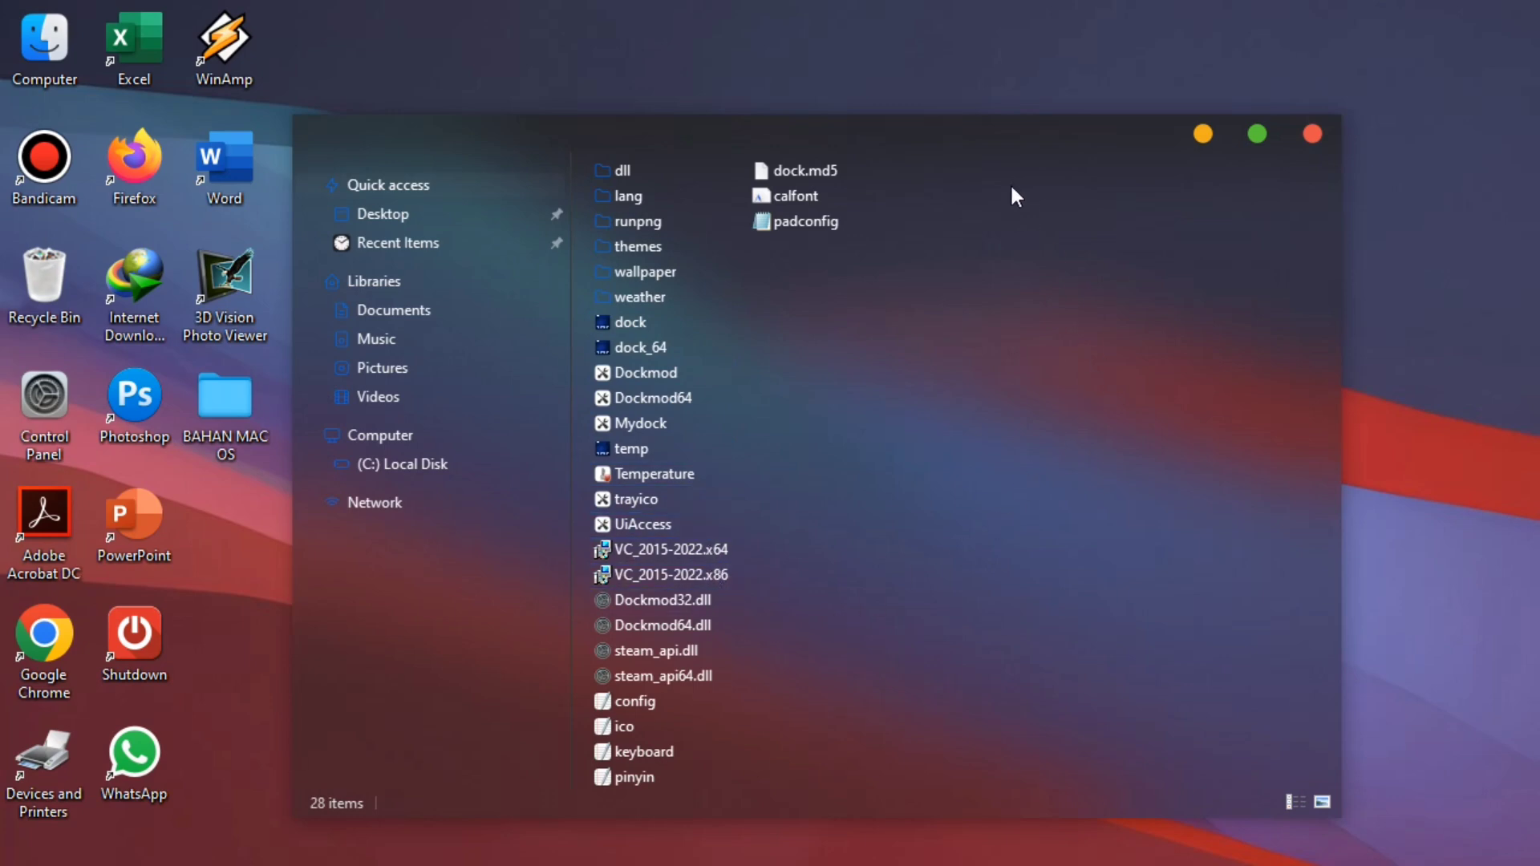
pyautogui.moveTo(922, 122); pyautogui.dragTo(922, 78)
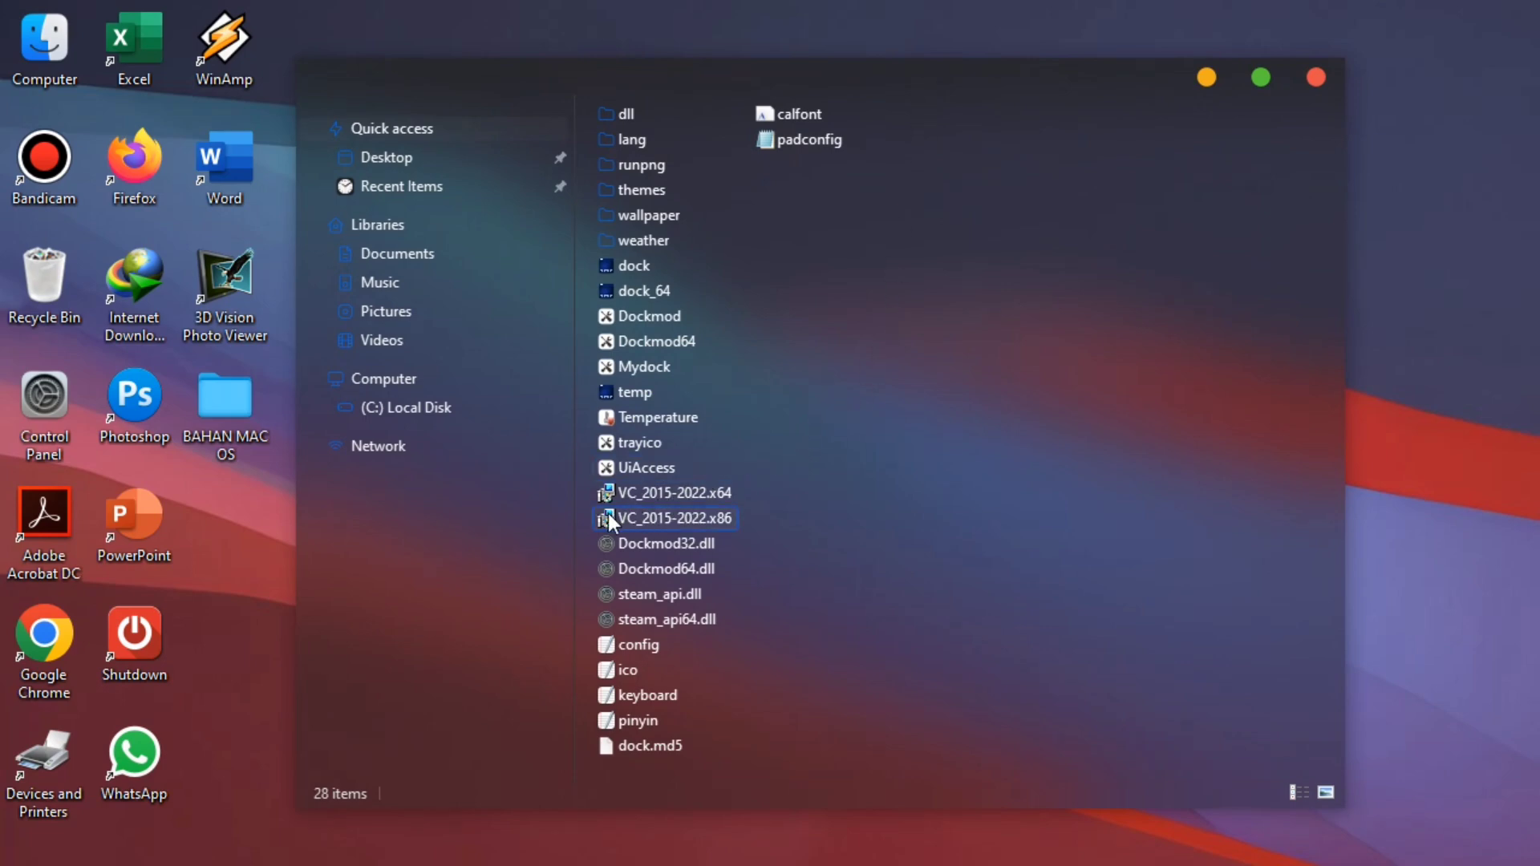
# - Install VC_2015-2022.x64 from the MyDock folder, accepting the license terms, and close the installer
pyautogui.click(636, 517)
pyautogui.click(653, 494)
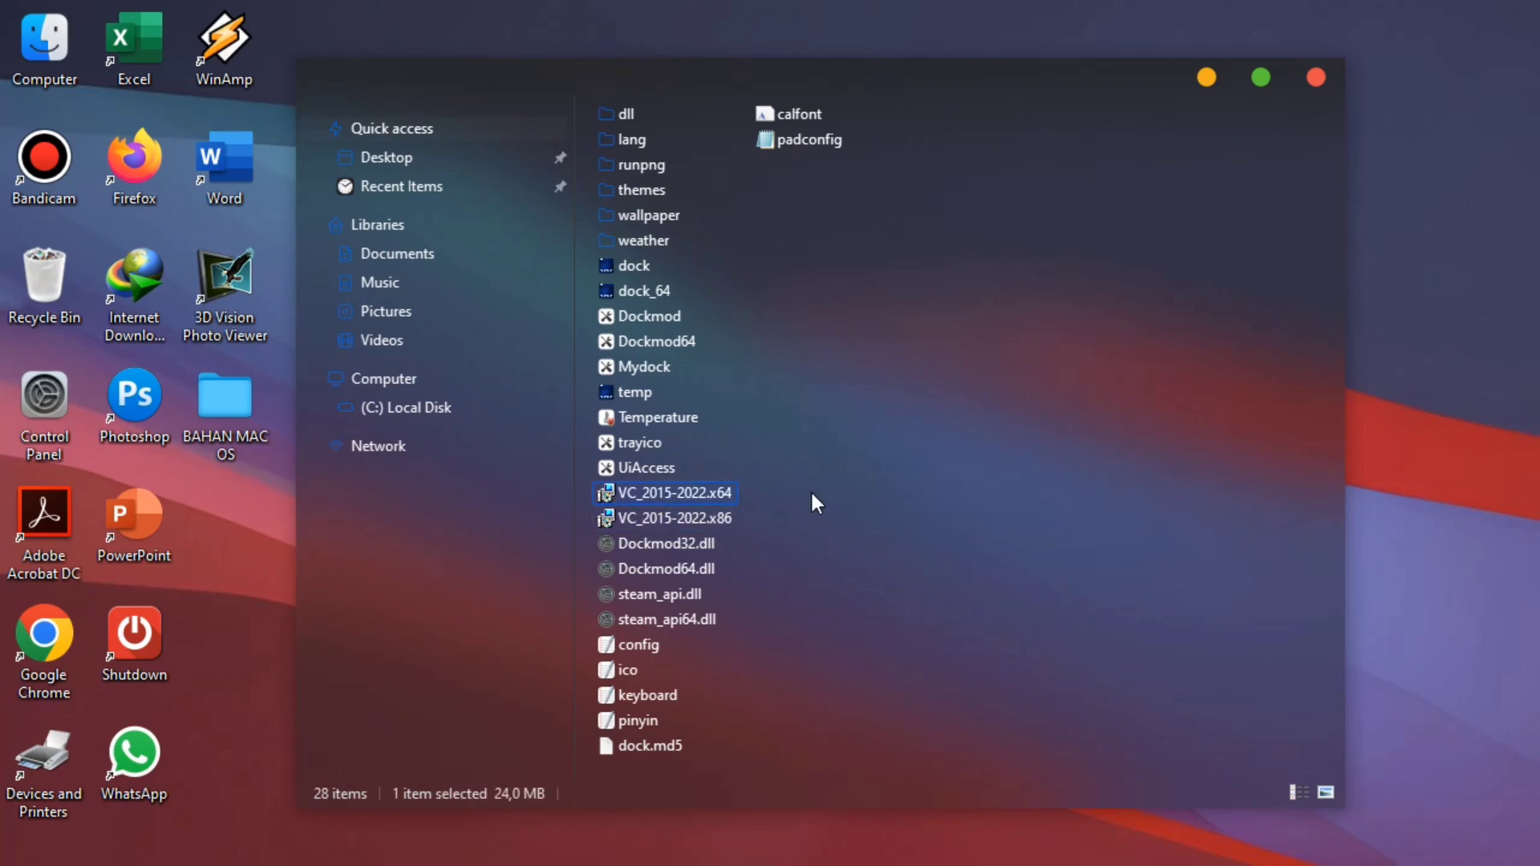
pyautogui.doubleClick(701, 497)
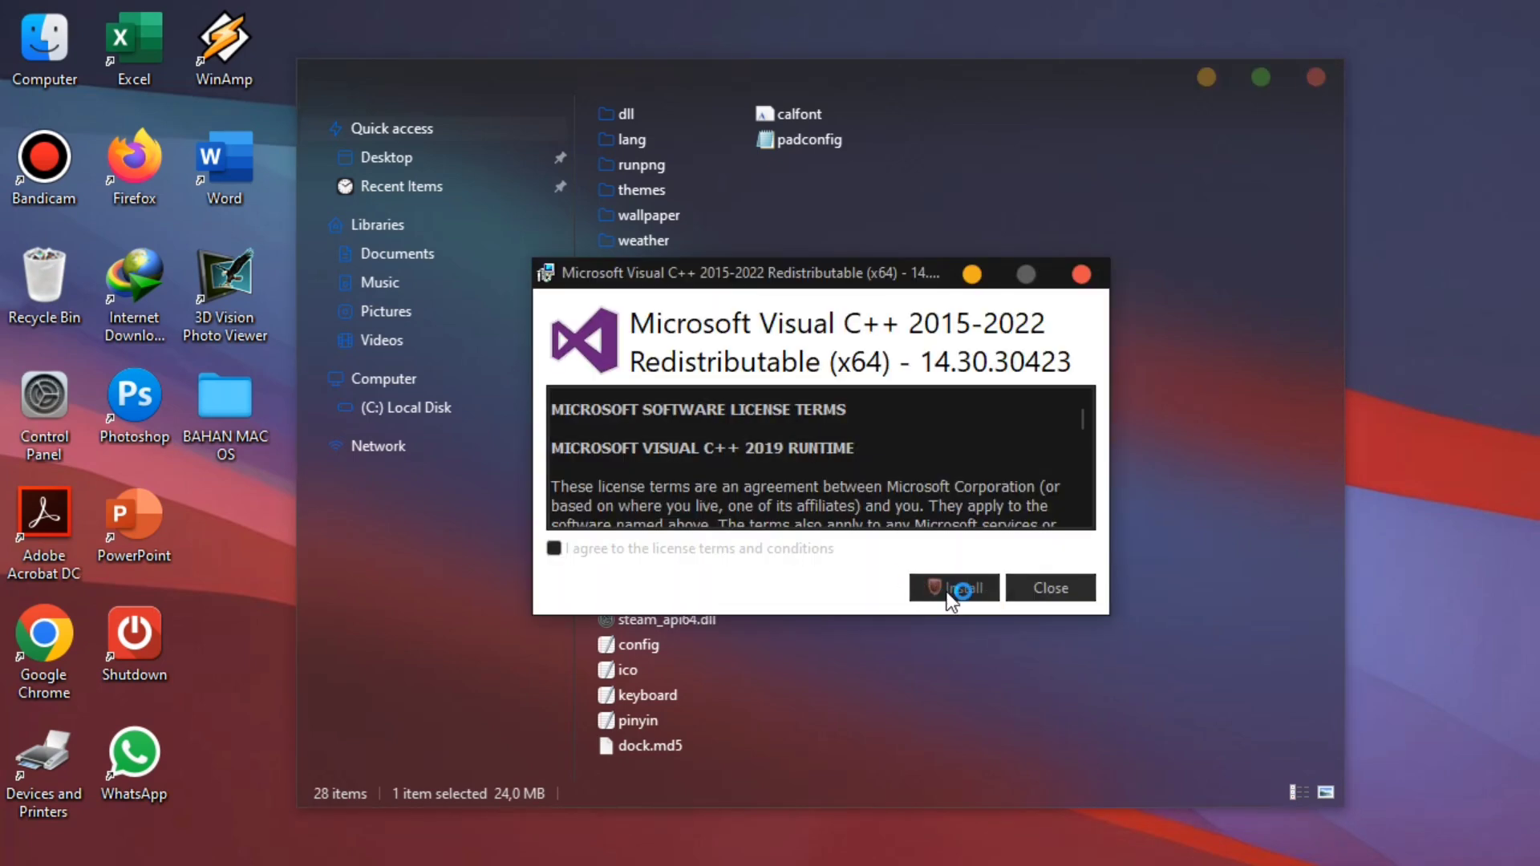
pyautogui.click(554, 549)
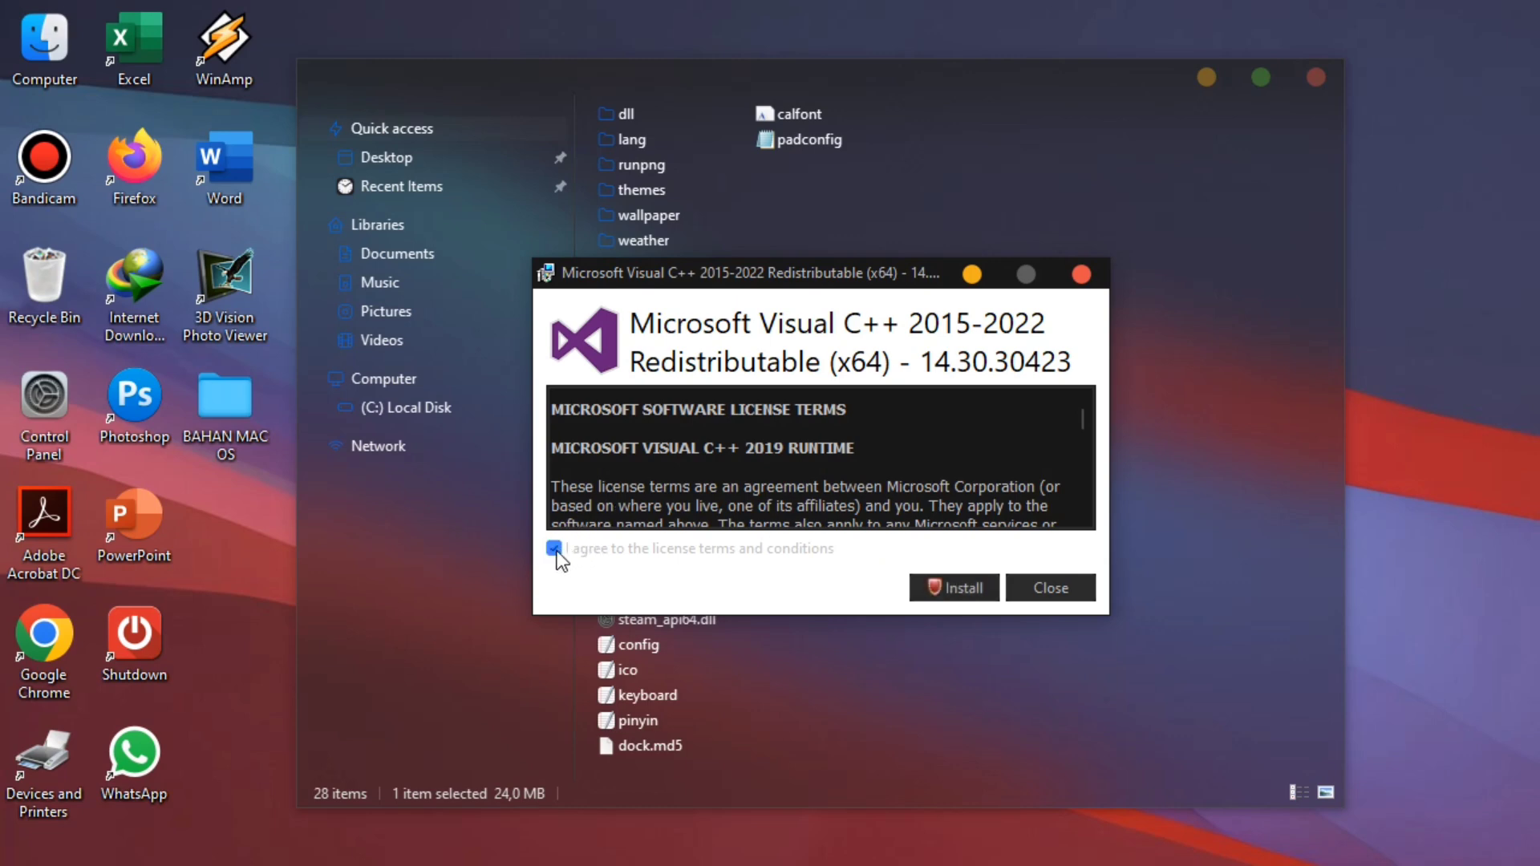
pyautogui.click(957, 589)
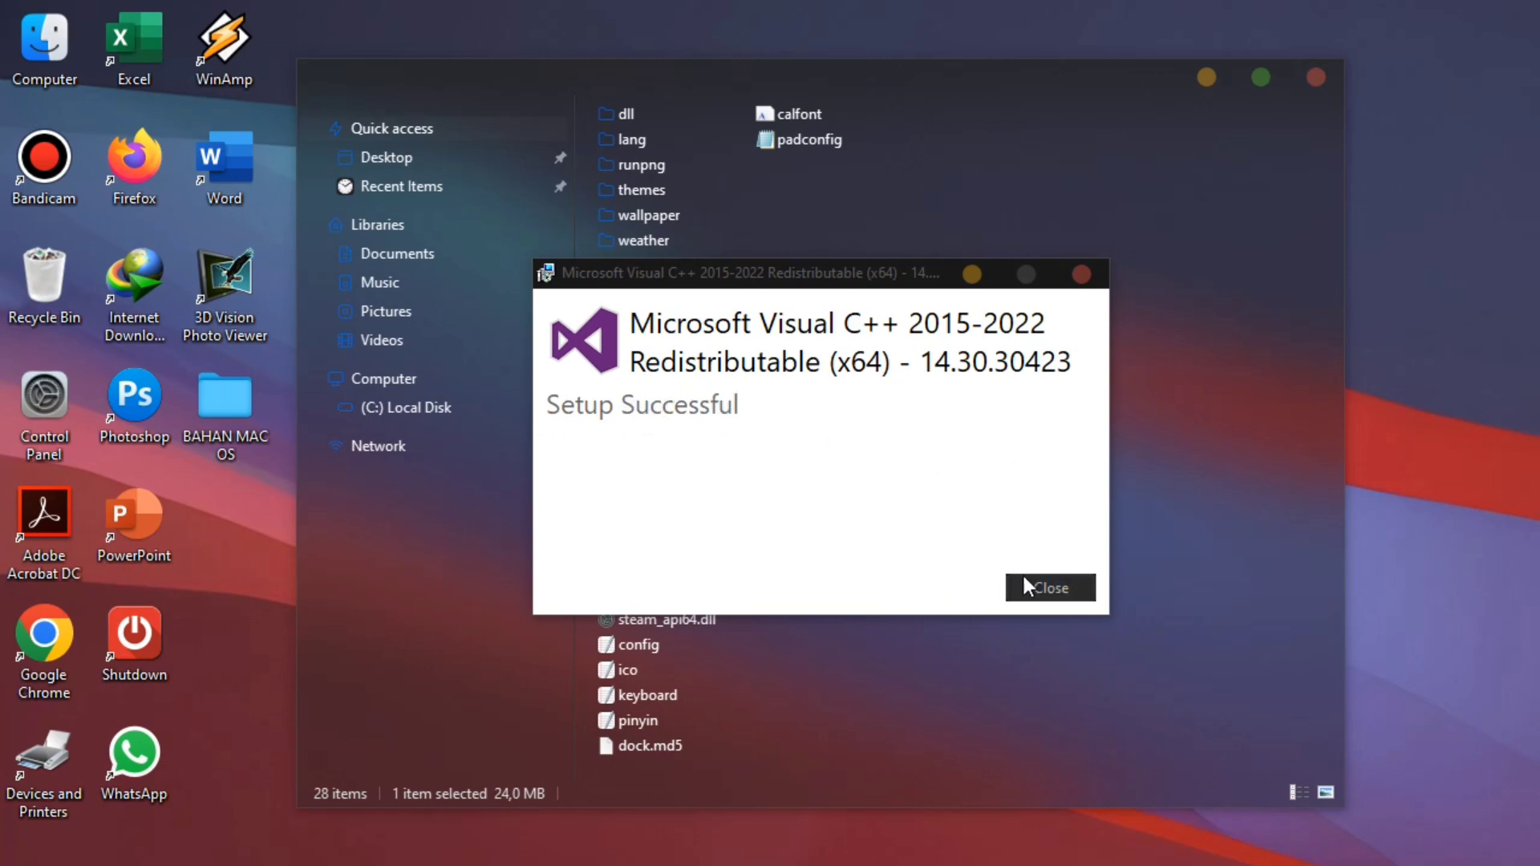
pyautogui.click(1051, 588)
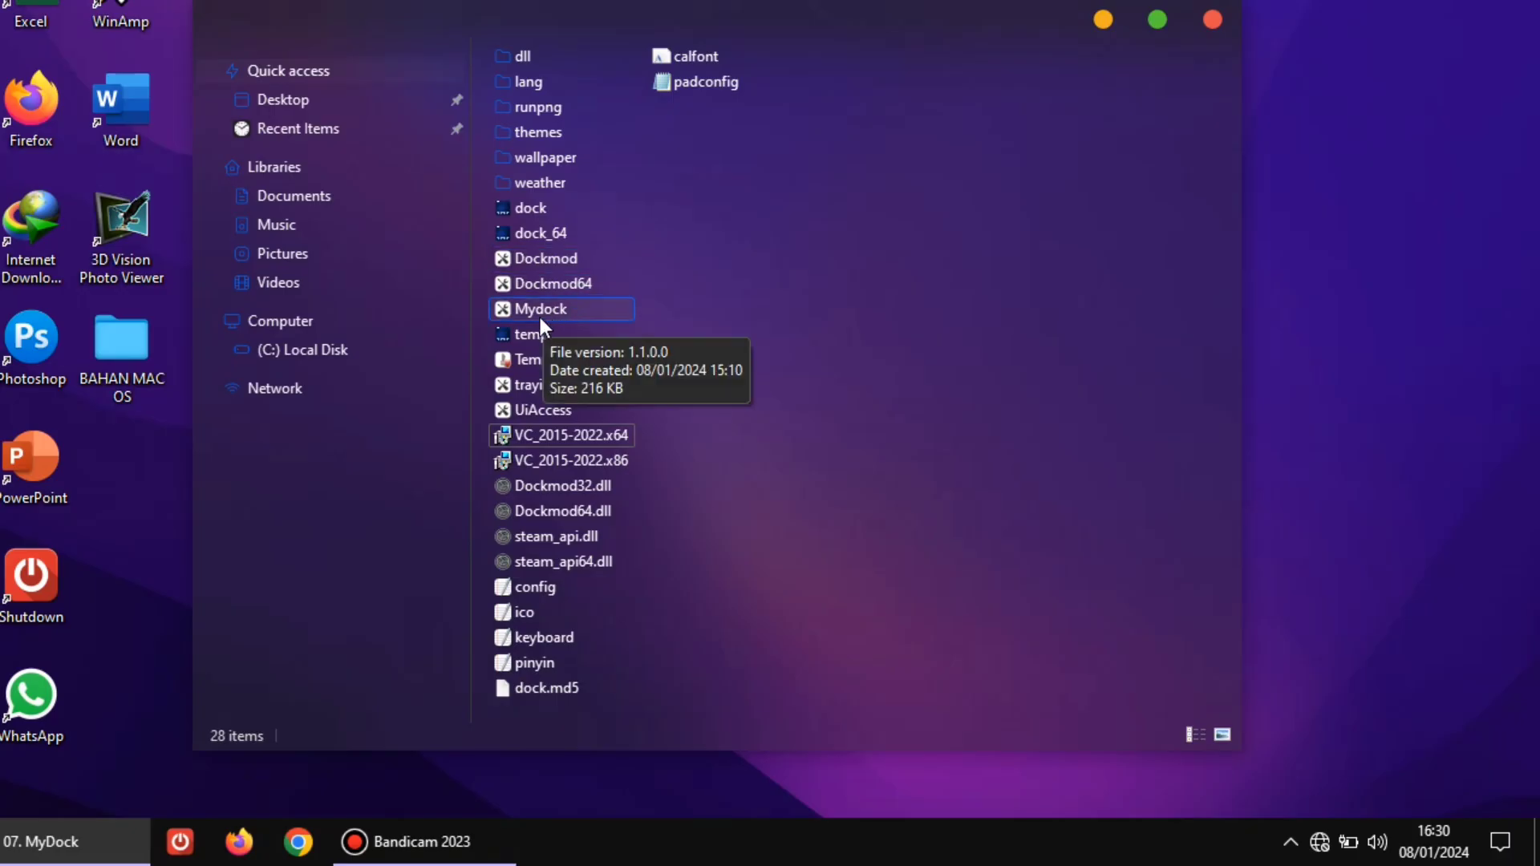
# - Launch Mydock from the 07. MyDock folder and cancel the Windows Defender Firewall alert for dock
pyautogui.click(549, 319)
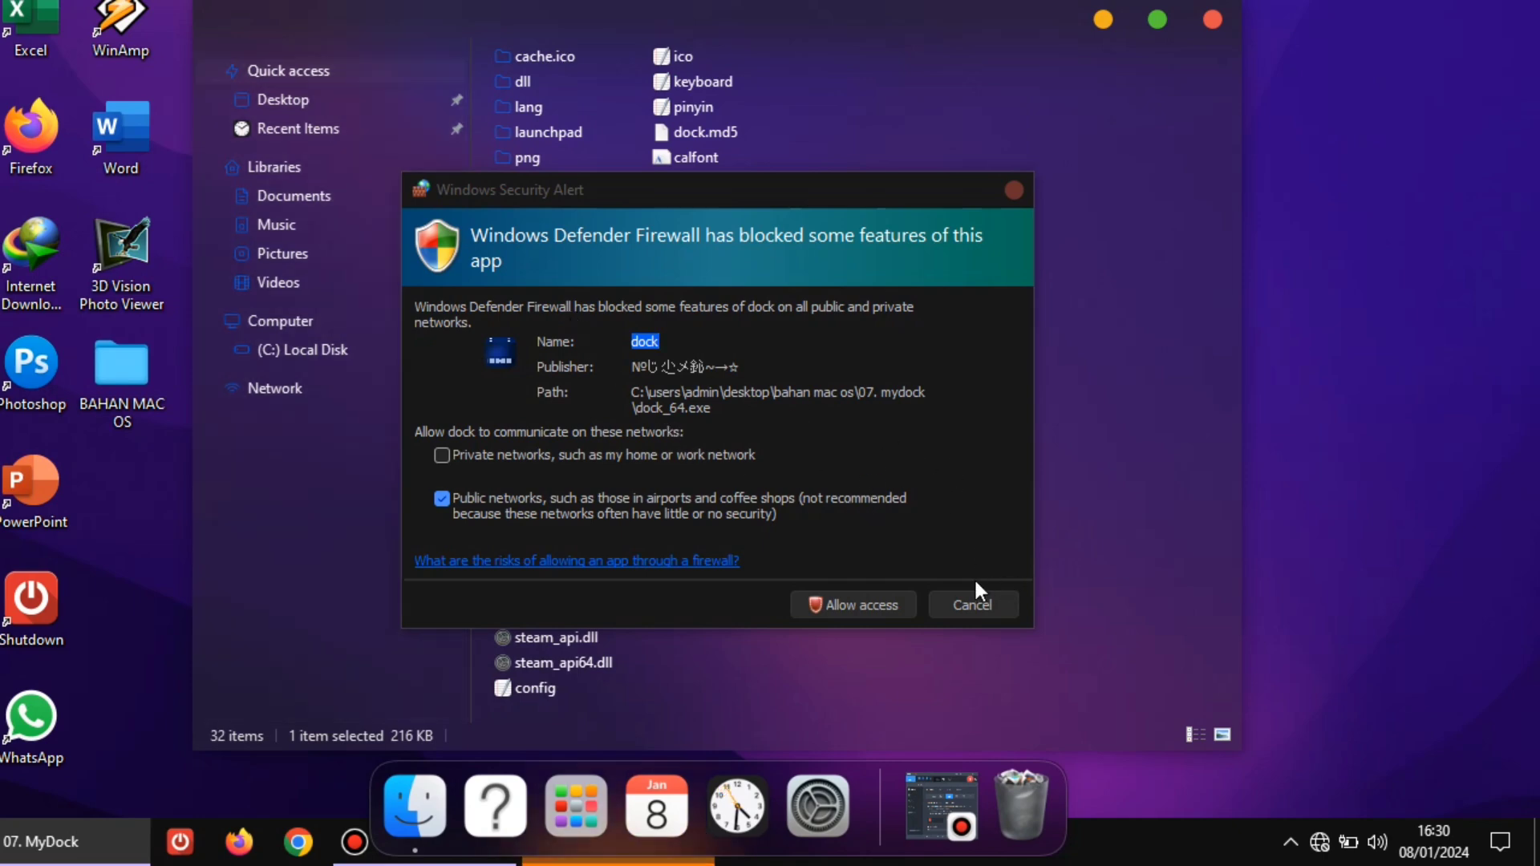
pyautogui.click(972, 606)
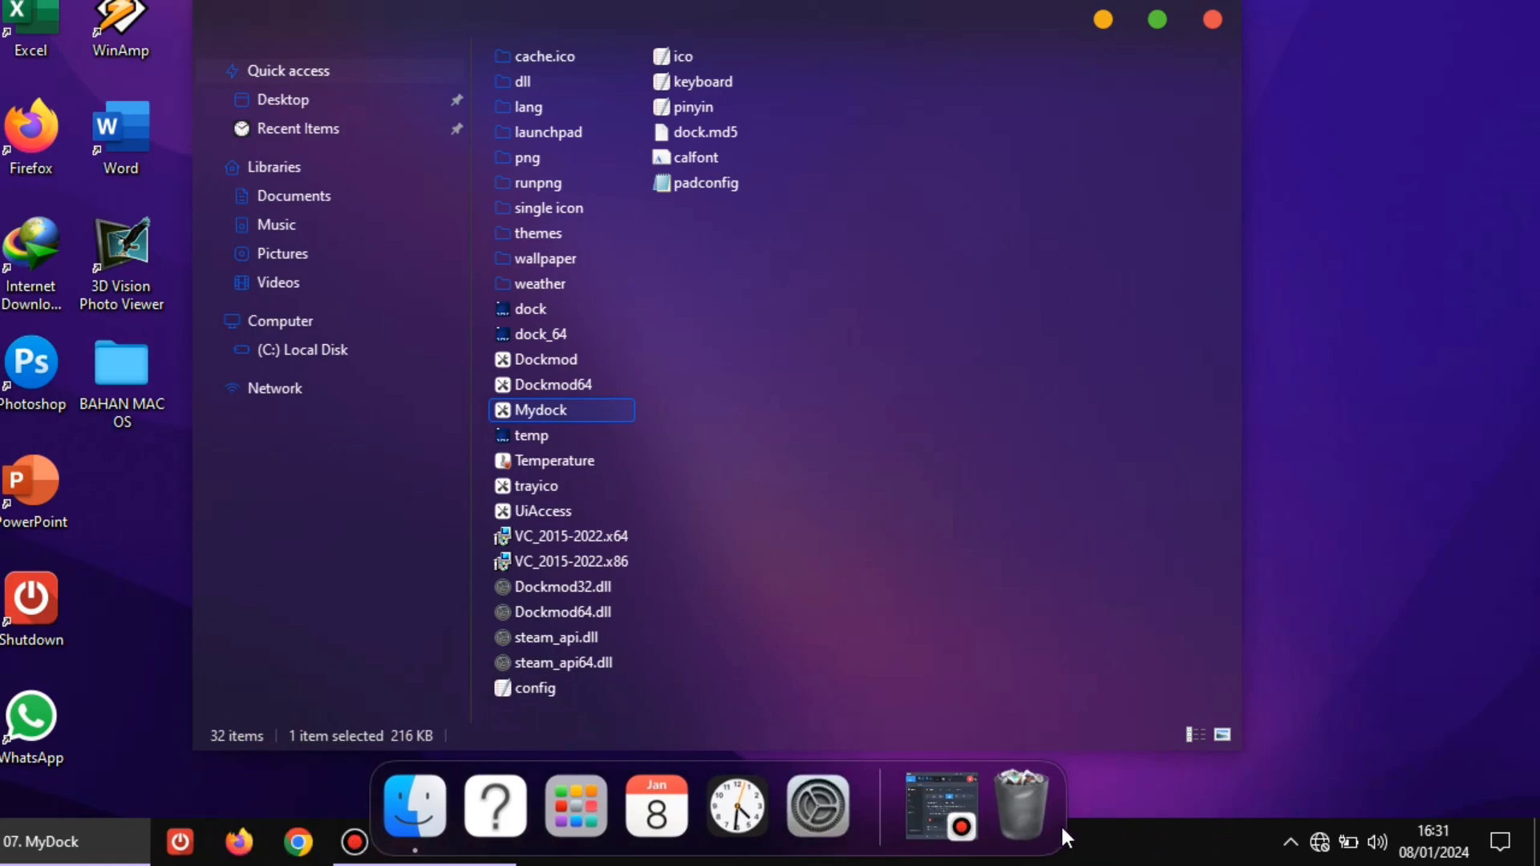
# - Look through the Finder menu and the Wi-Fi item in the macOS-style menu bar
pyautogui.click(91, 15)
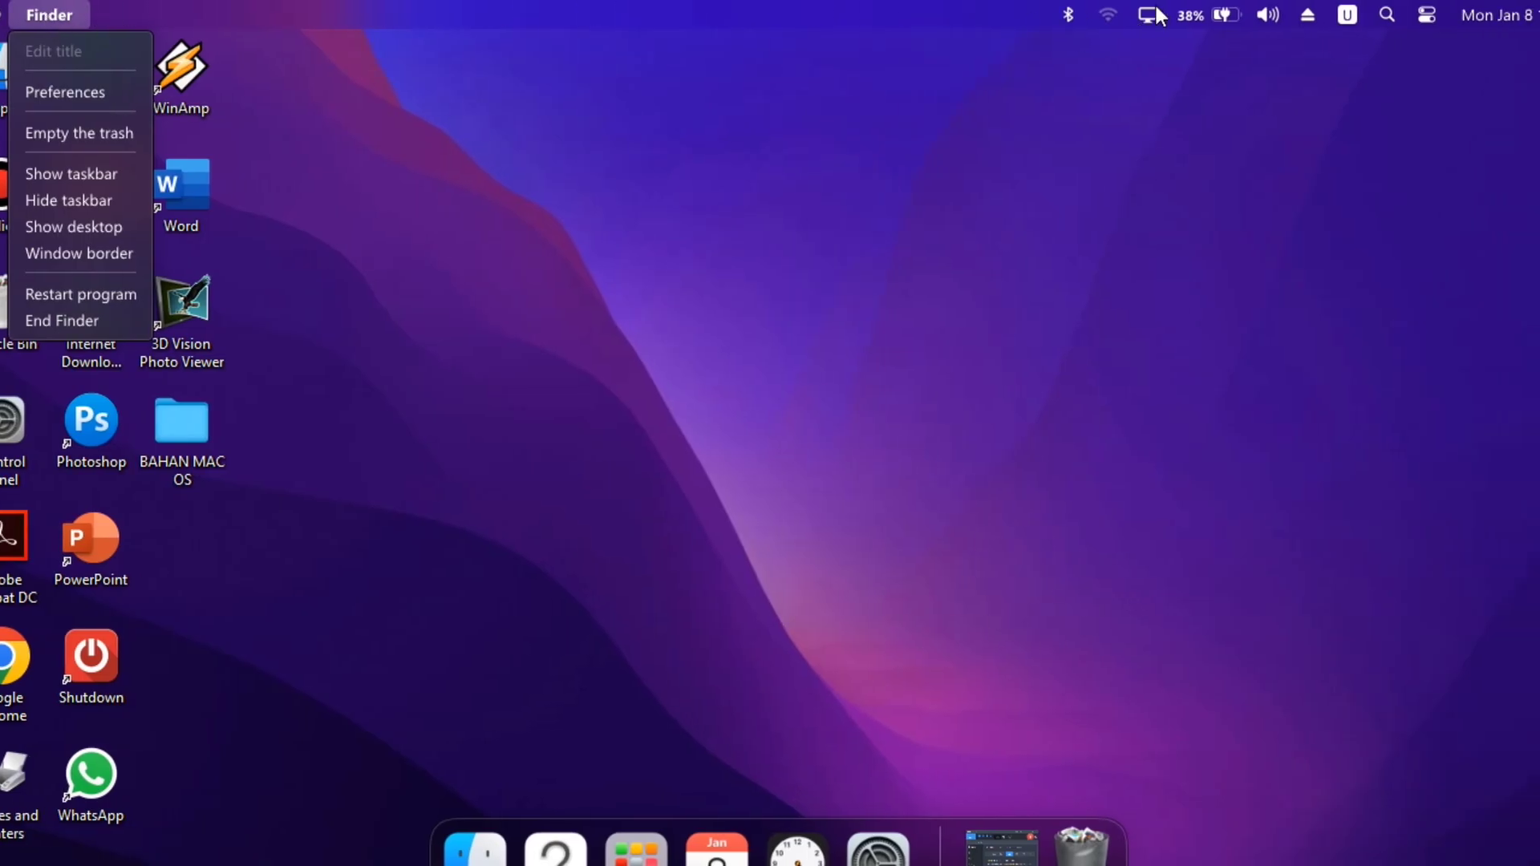
pyautogui.click(1107, 14)
pyautogui.click(1107, 14)
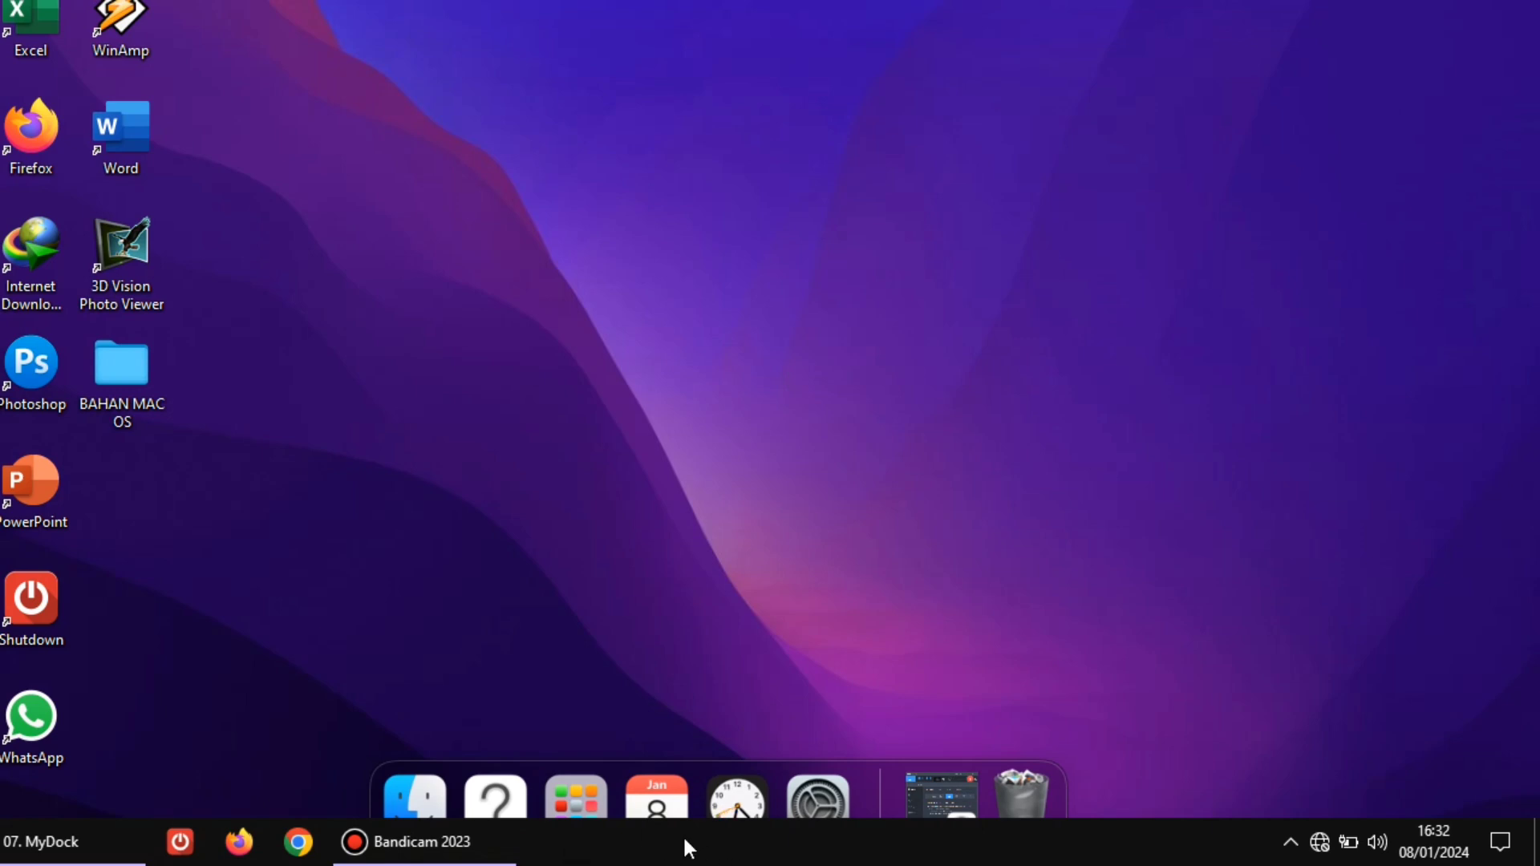
# - Unlock the Windows taskbar and move it to the top edge of the screen
pyautogui.rightClick(621, 856)
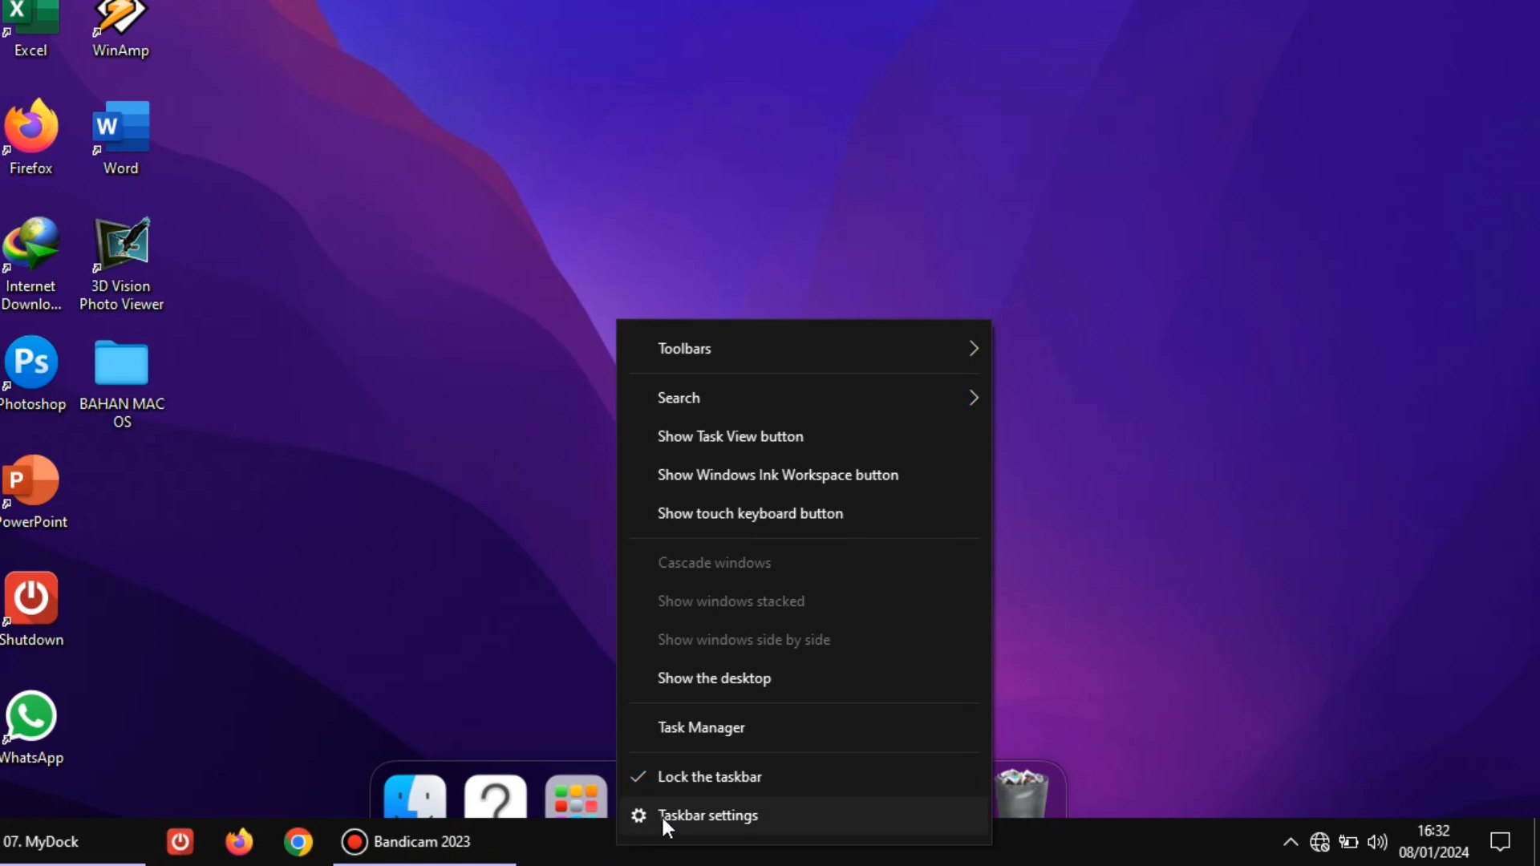
pyautogui.click(647, 774)
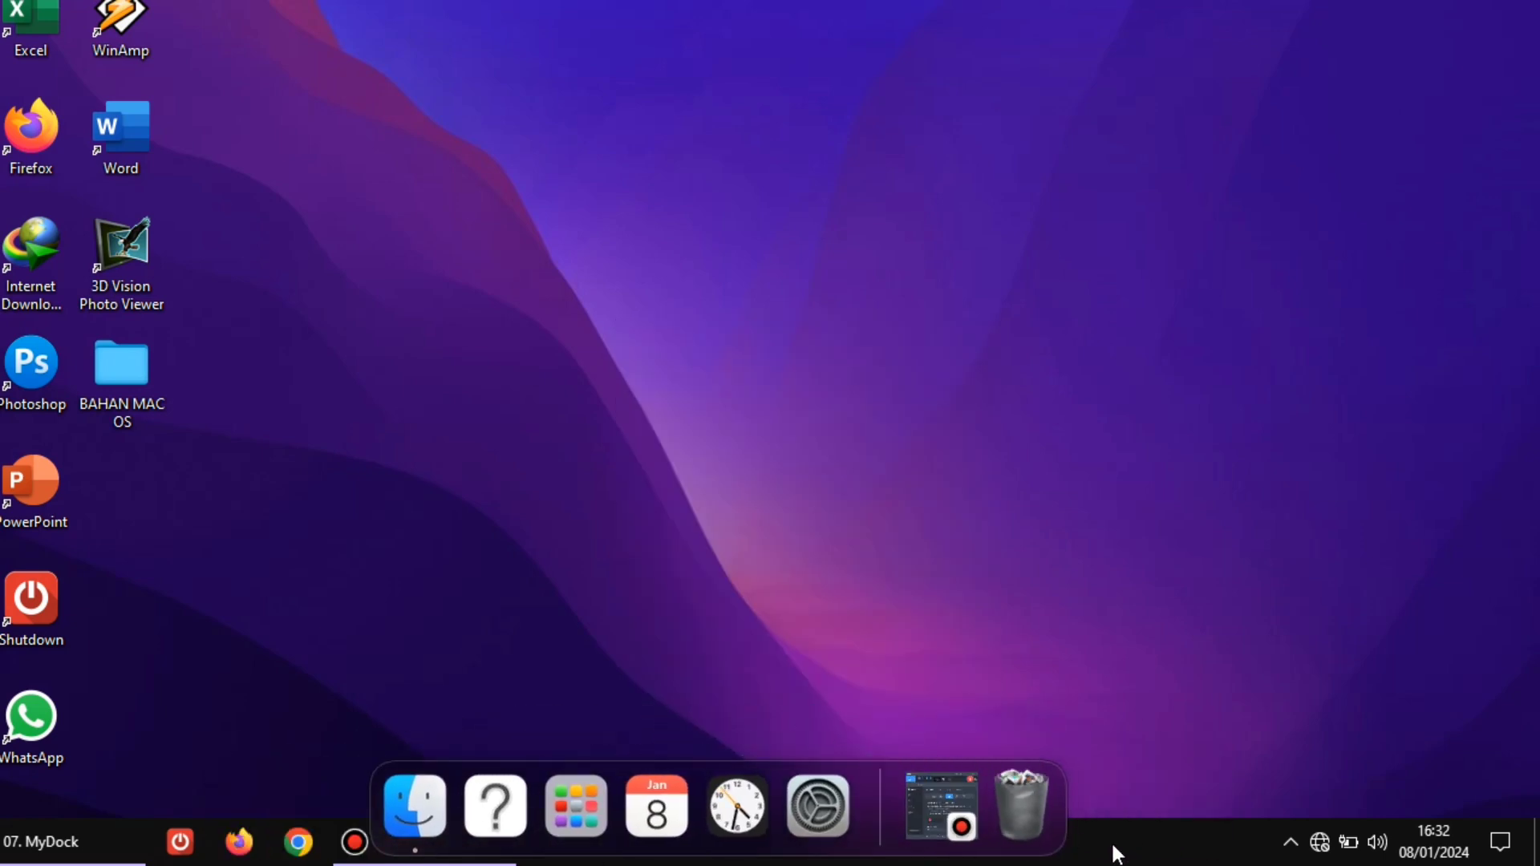
pyautogui.moveTo(1115, 855); pyautogui.dragTo(916, 1)
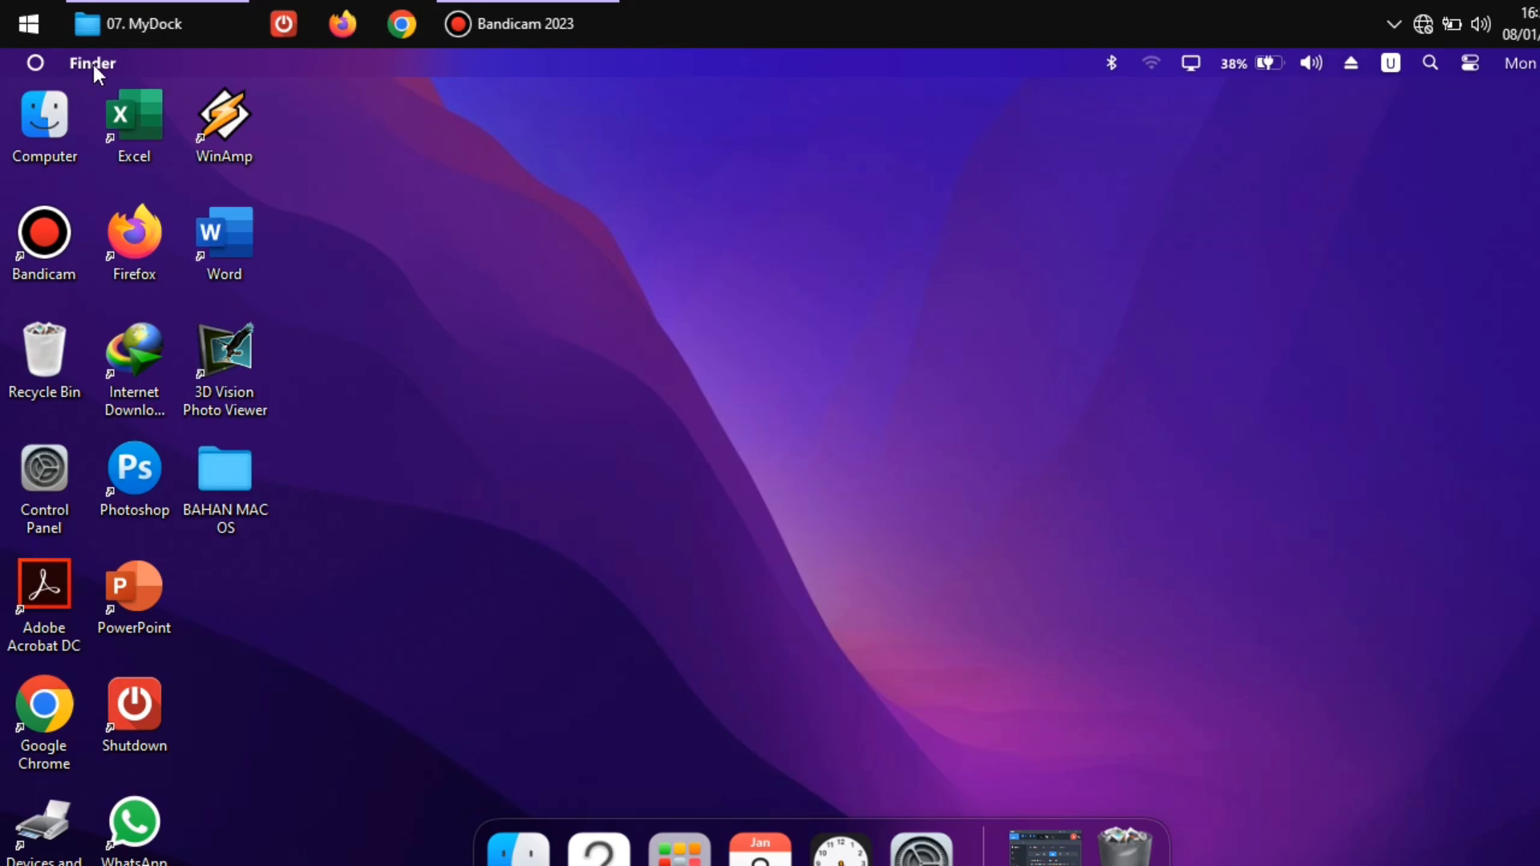
# - Hide the Windows taskbar using the option in the macOS-style Finder menu
pyautogui.click(93, 64)
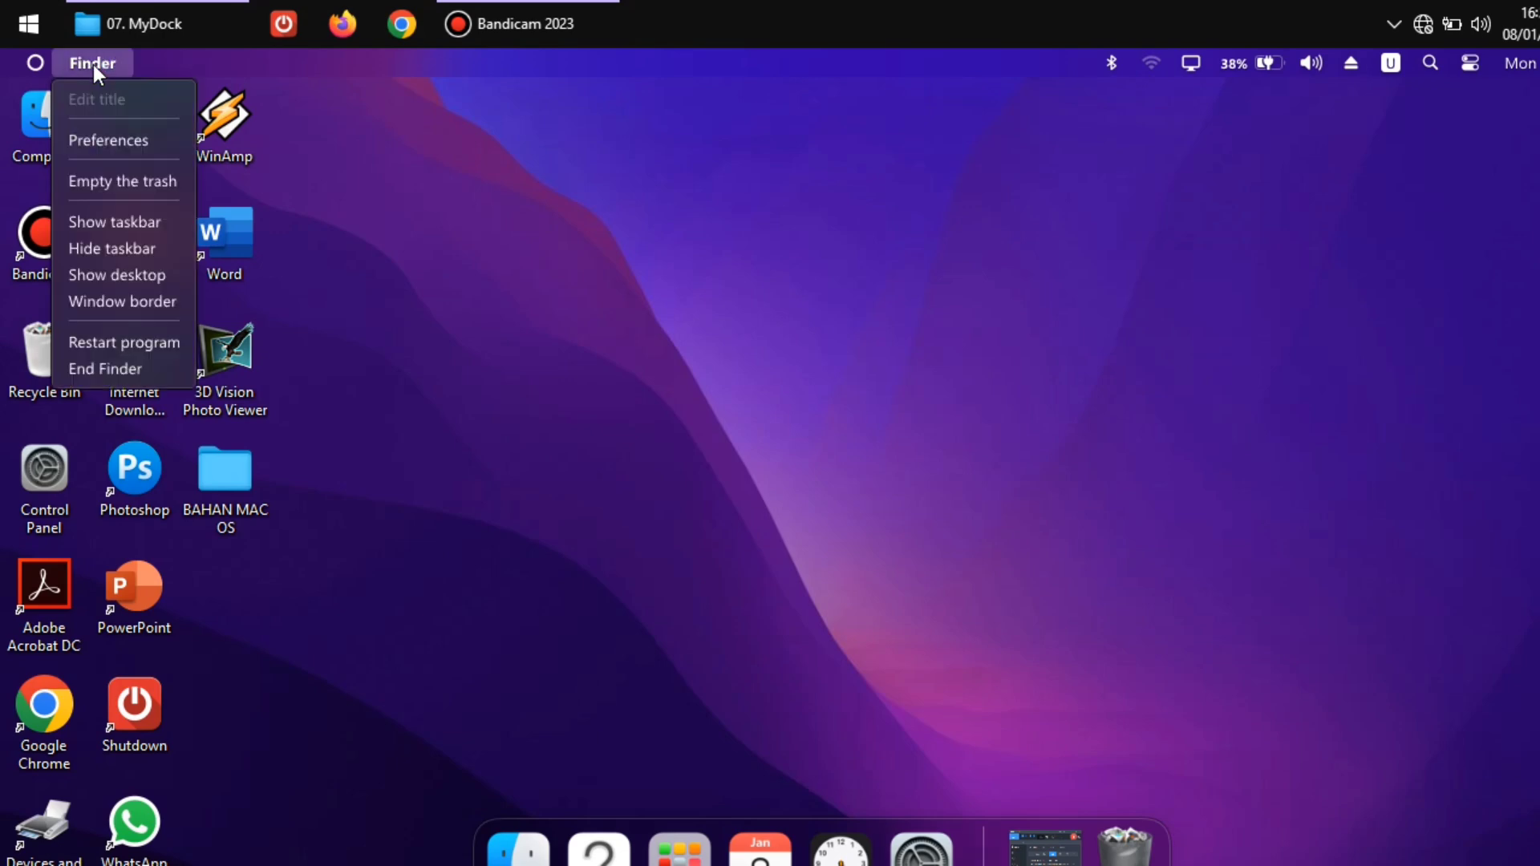
pyautogui.click(113, 249)
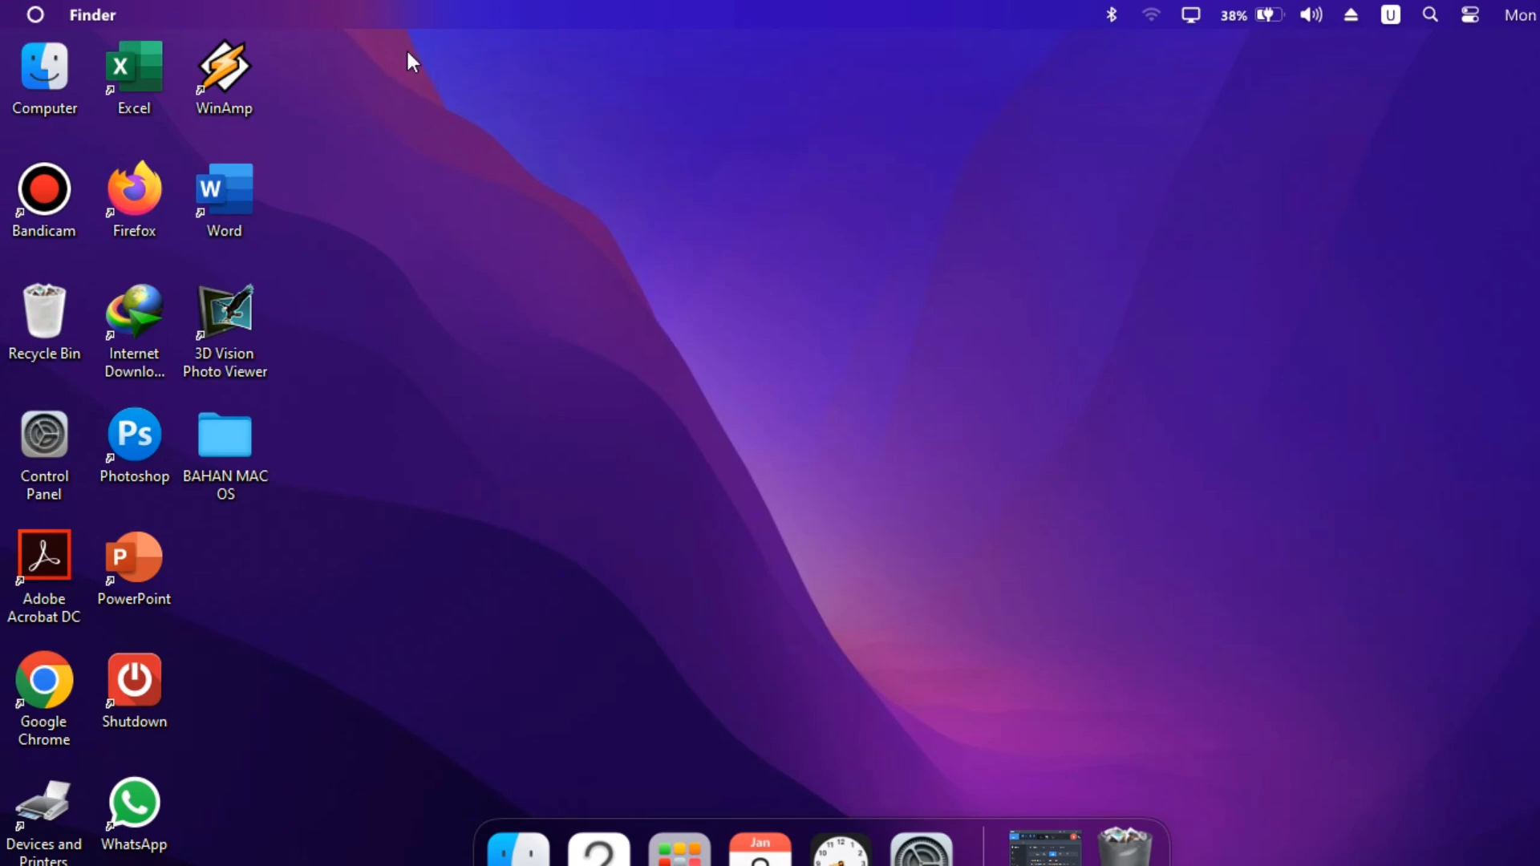
# - Refresh the desktop several times
pyautogui.rightClick(542, 132)
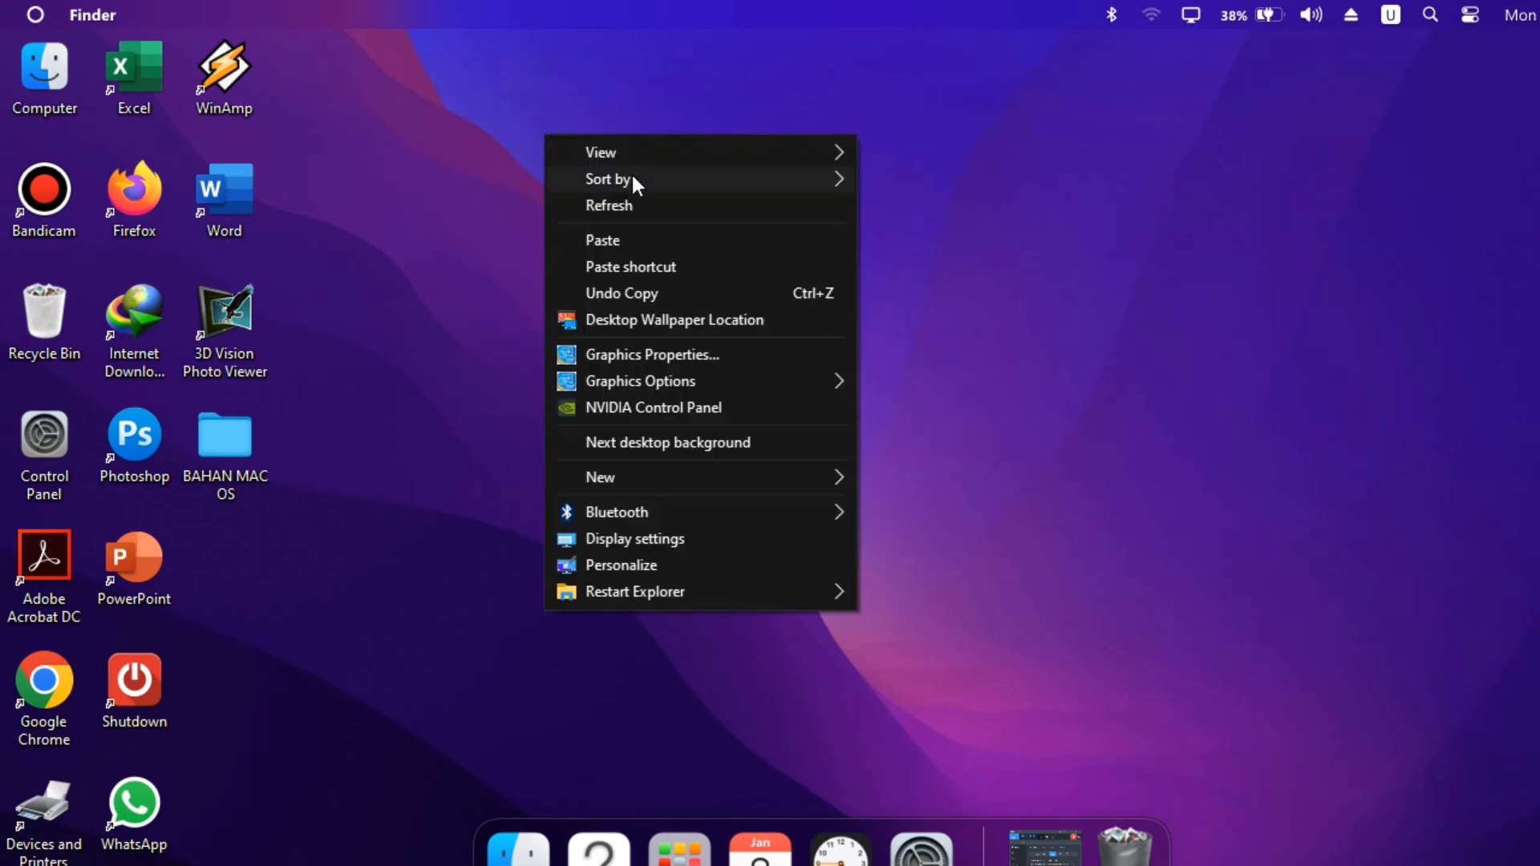
pyautogui.click(594, 204)
pyautogui.rightClick(529, 227)
pyautogui.click(606, 299)
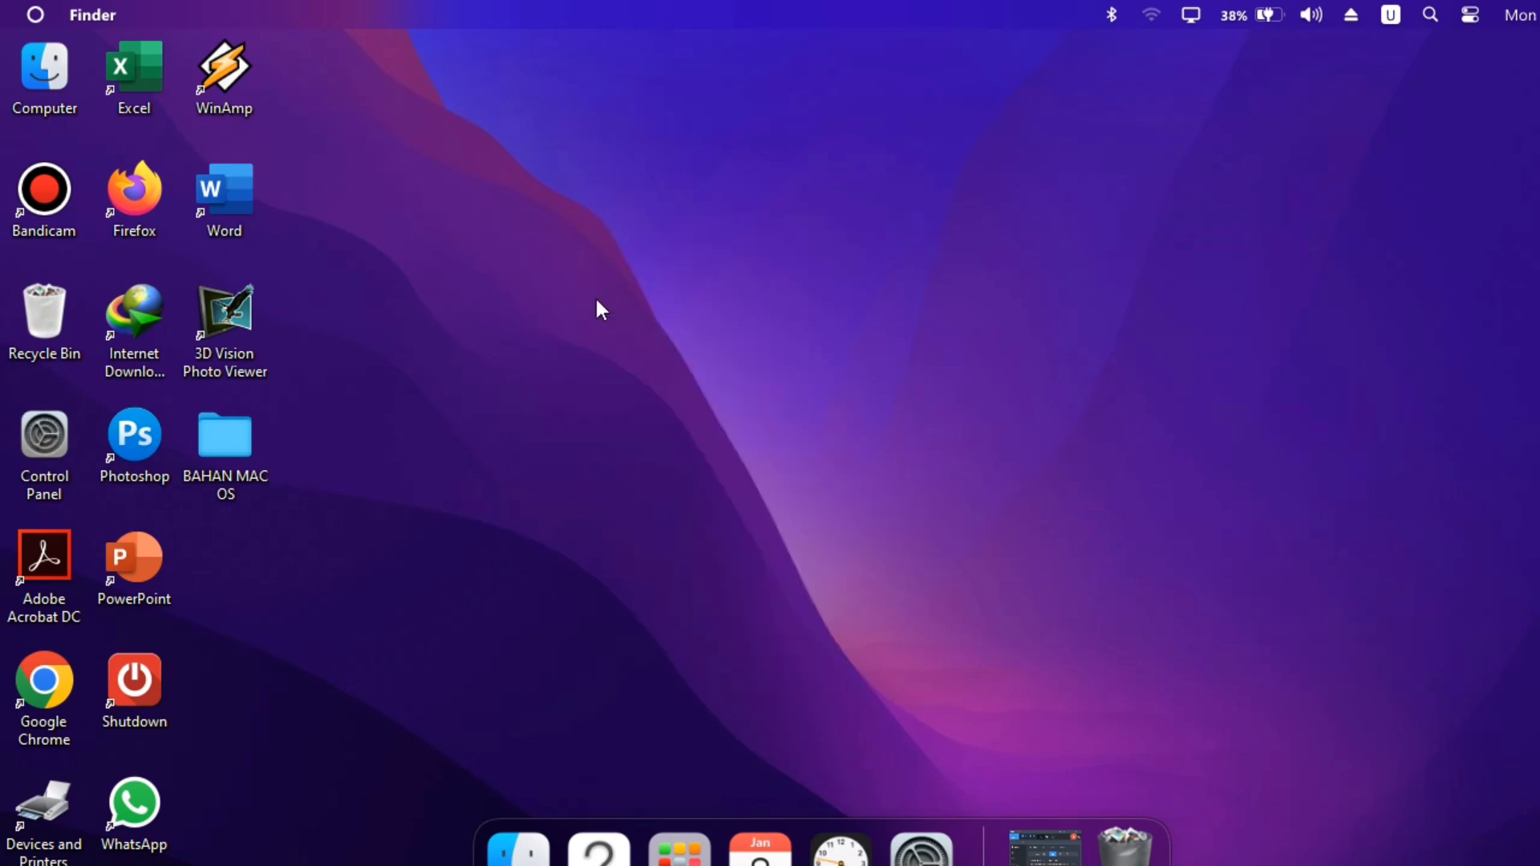
pyautogui.rightClick(550, 304)
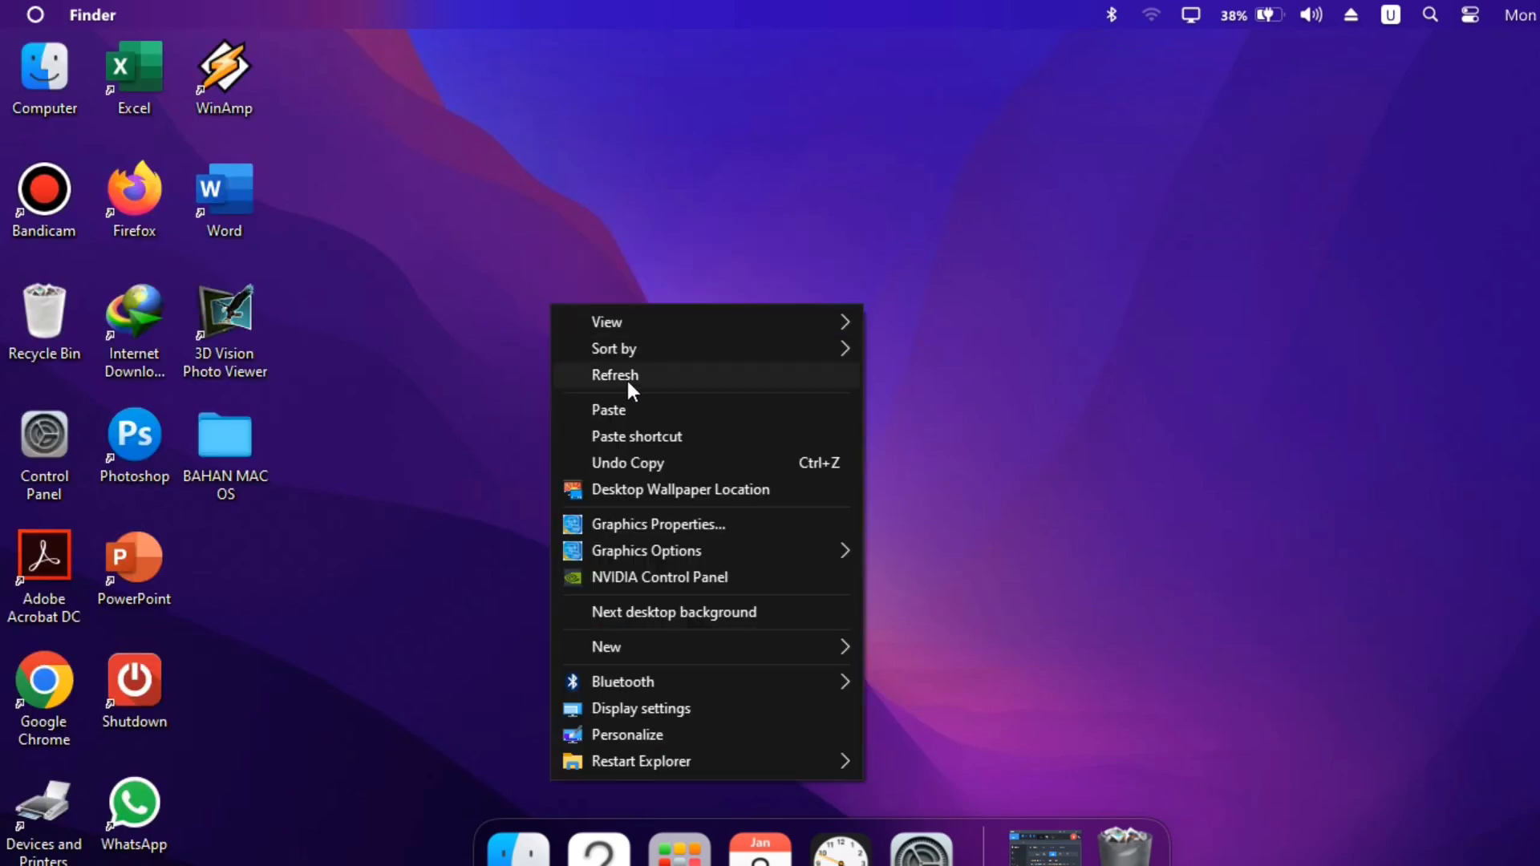
pyautogui.click(626, 376)
pyautogui.rightClick(402, 389)
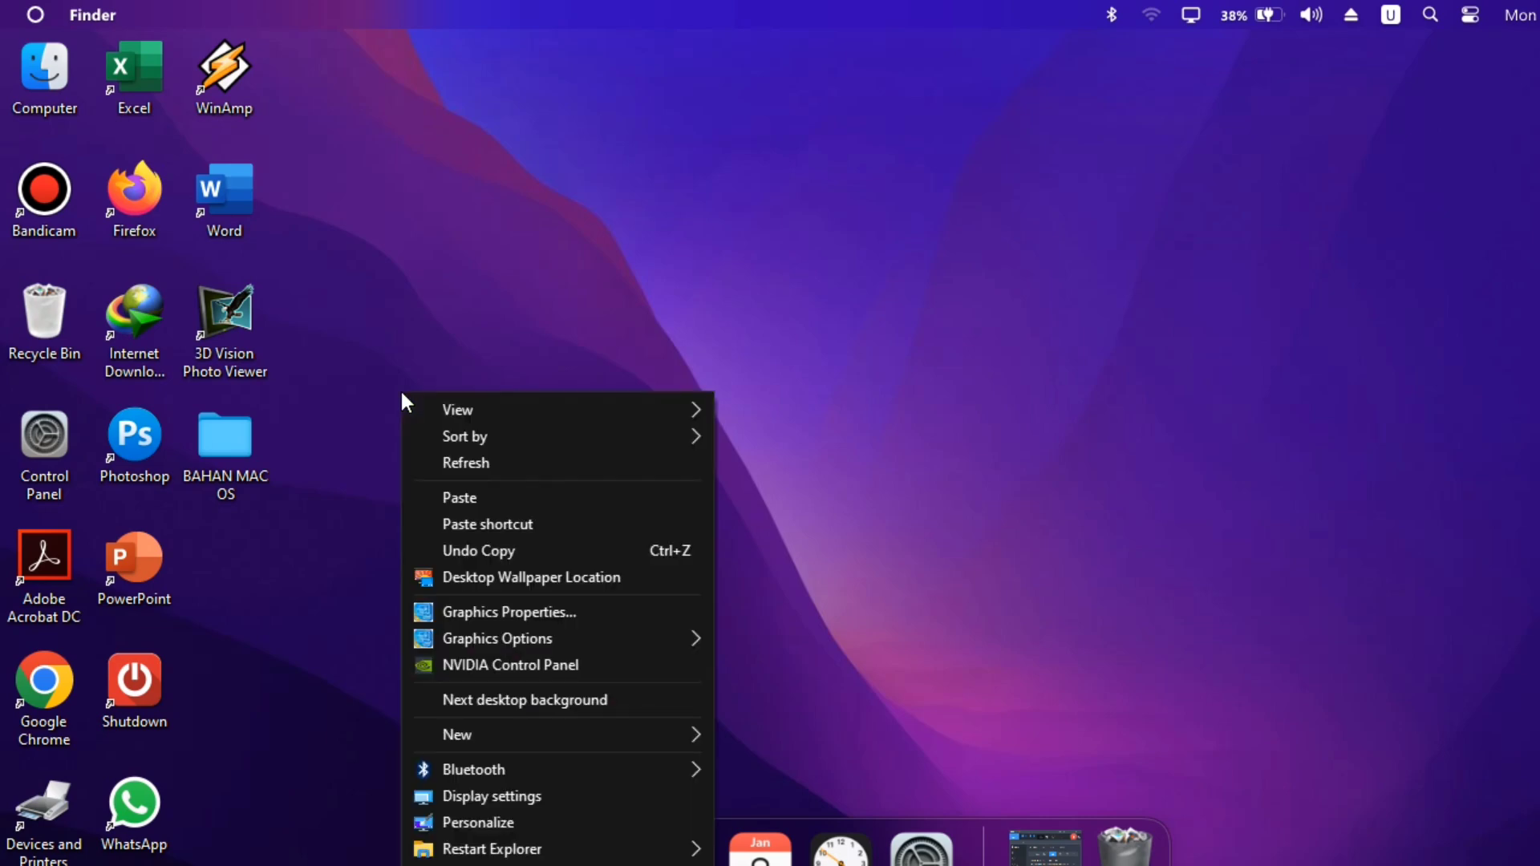
pyautogui.click(439, 464)
pyautogui.rightClick(399, 449)
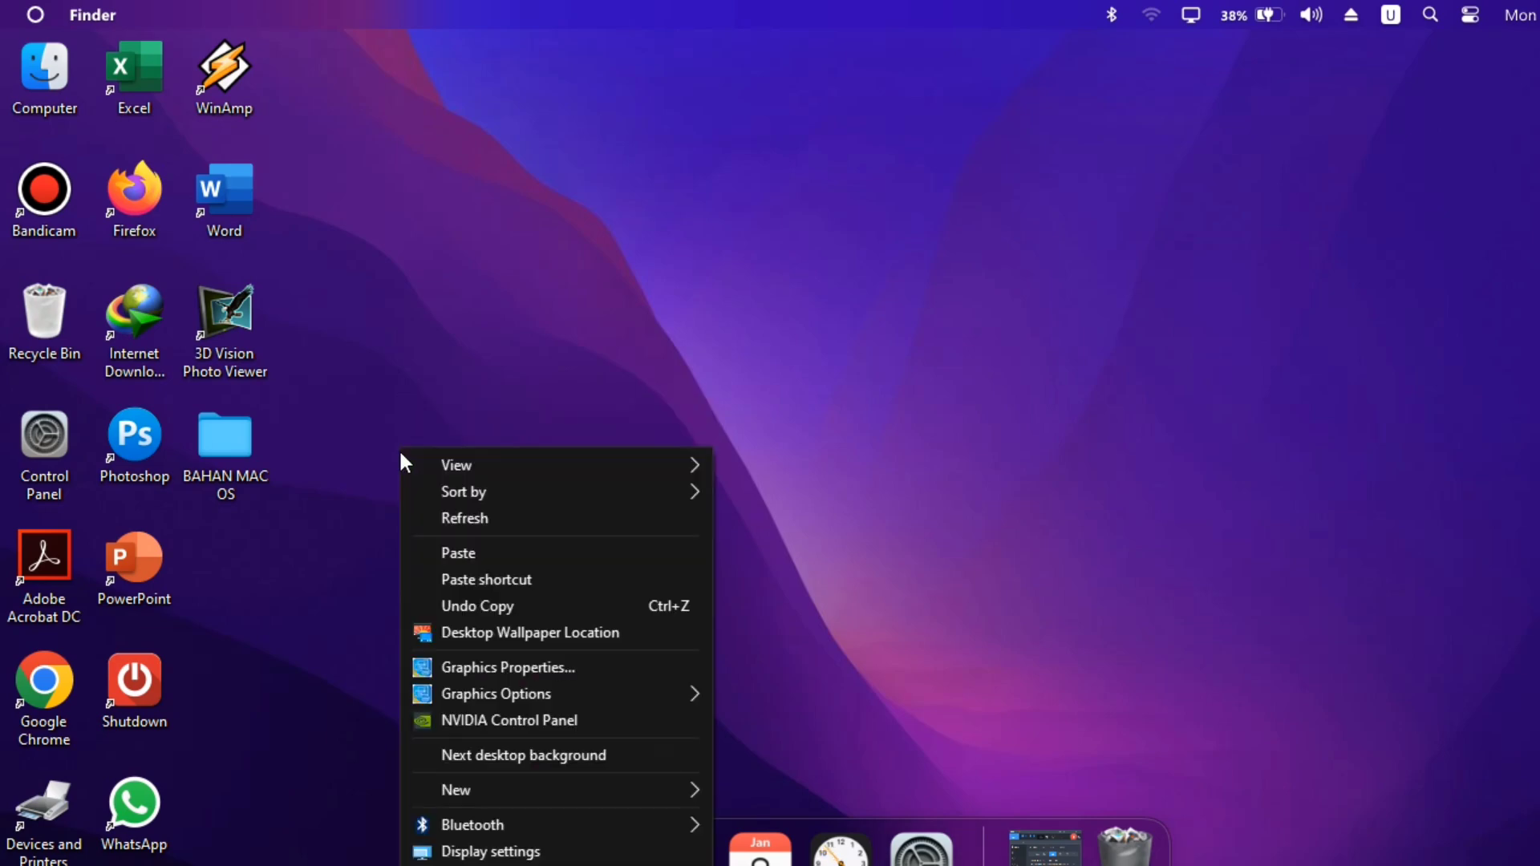
pyautogui.click(460, 518)
pyautogui.rightClick(365, 425)
pyautogui.click(432, 501)
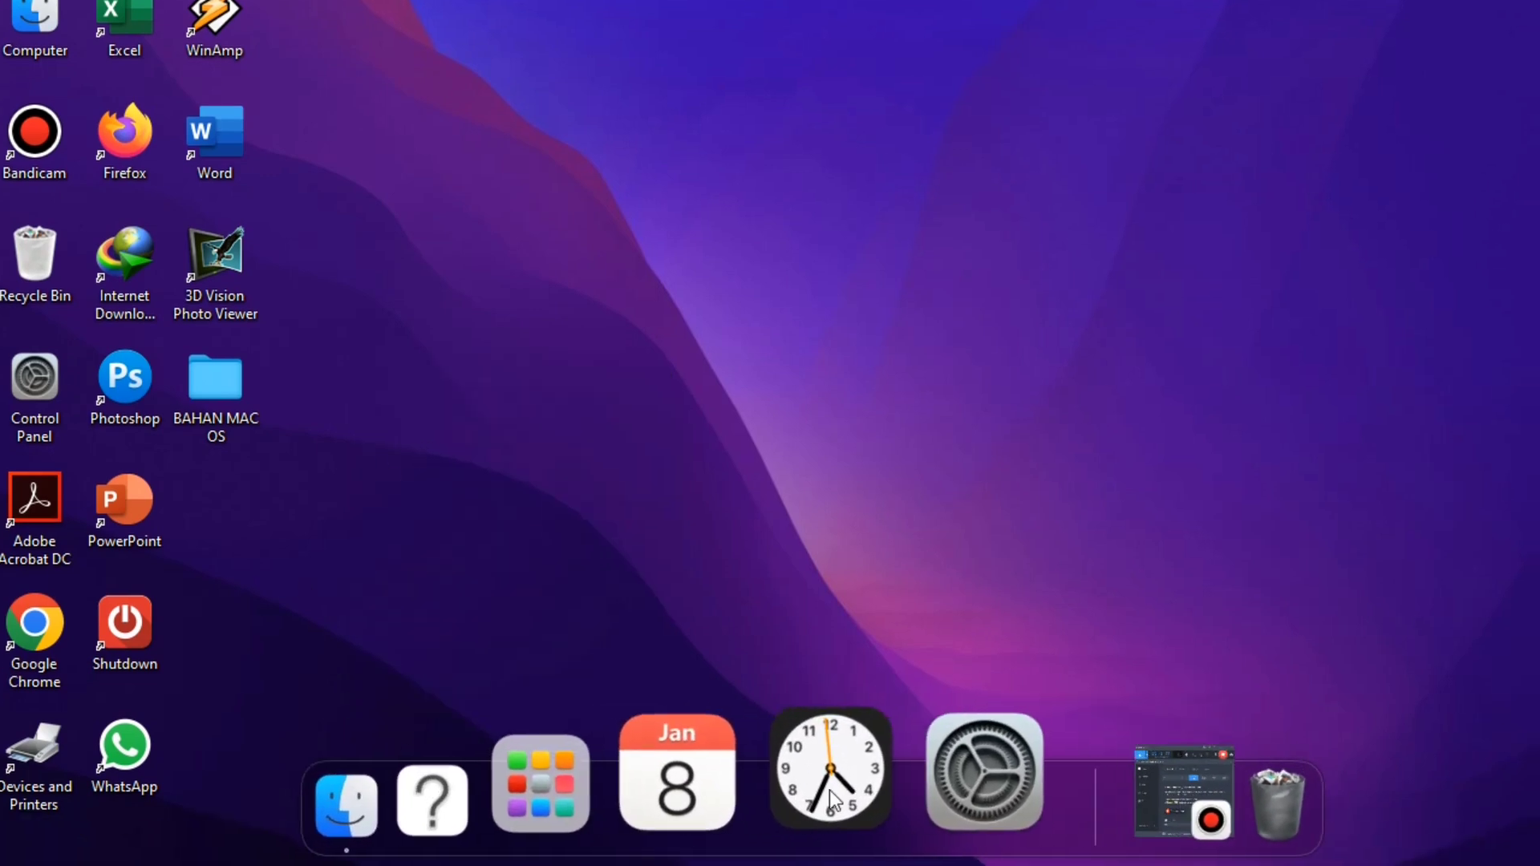
# - Look over the dock icons, the system menu beside Finder, the Windows Start menu and the dock's Finder window preview
pyautogui.moveTo(471, 810)
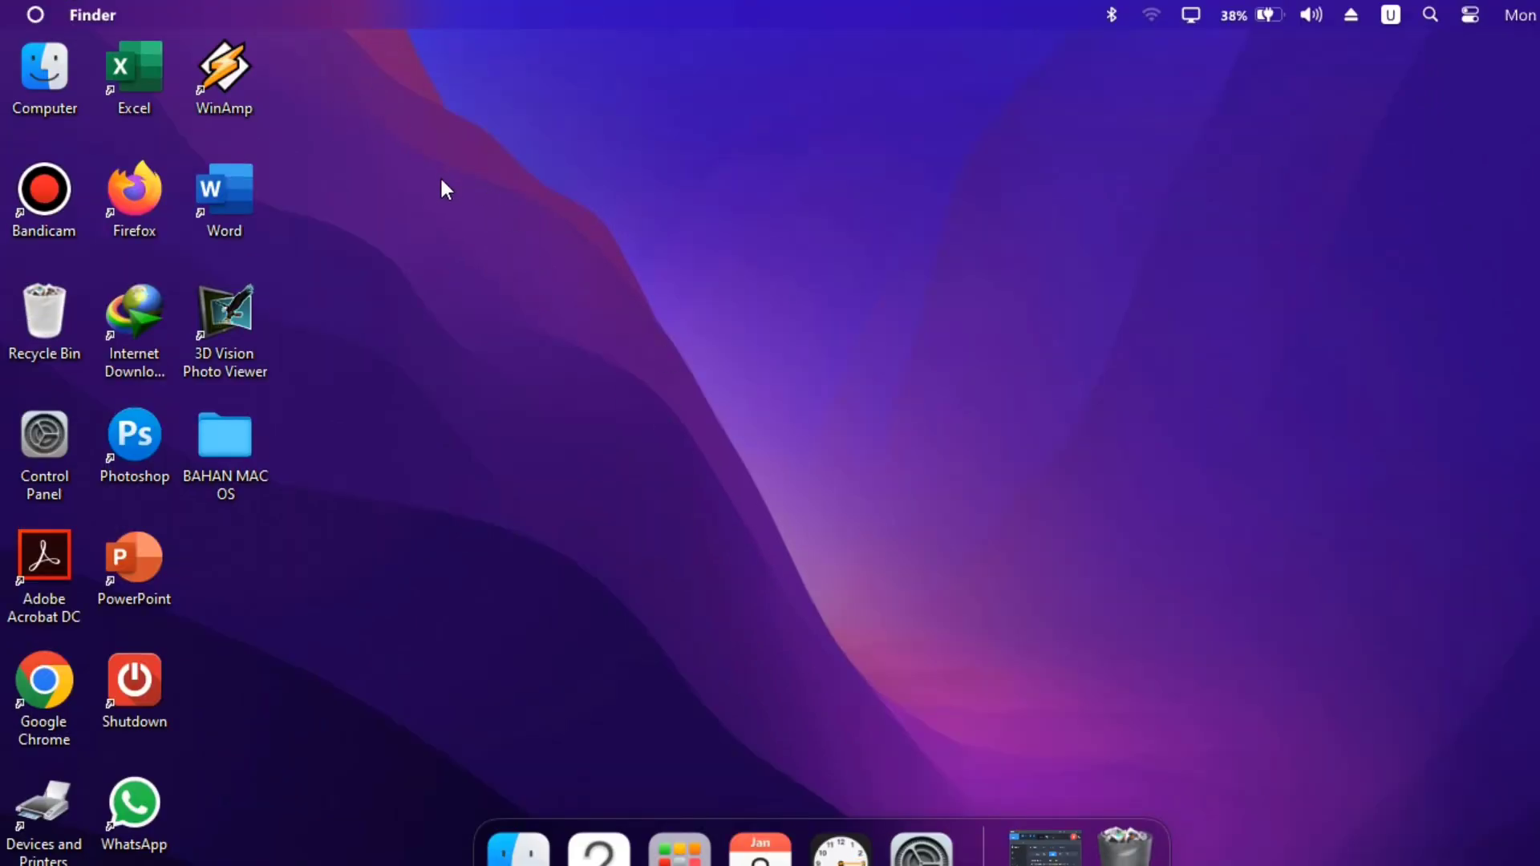
pyautogui.click(36, 15)
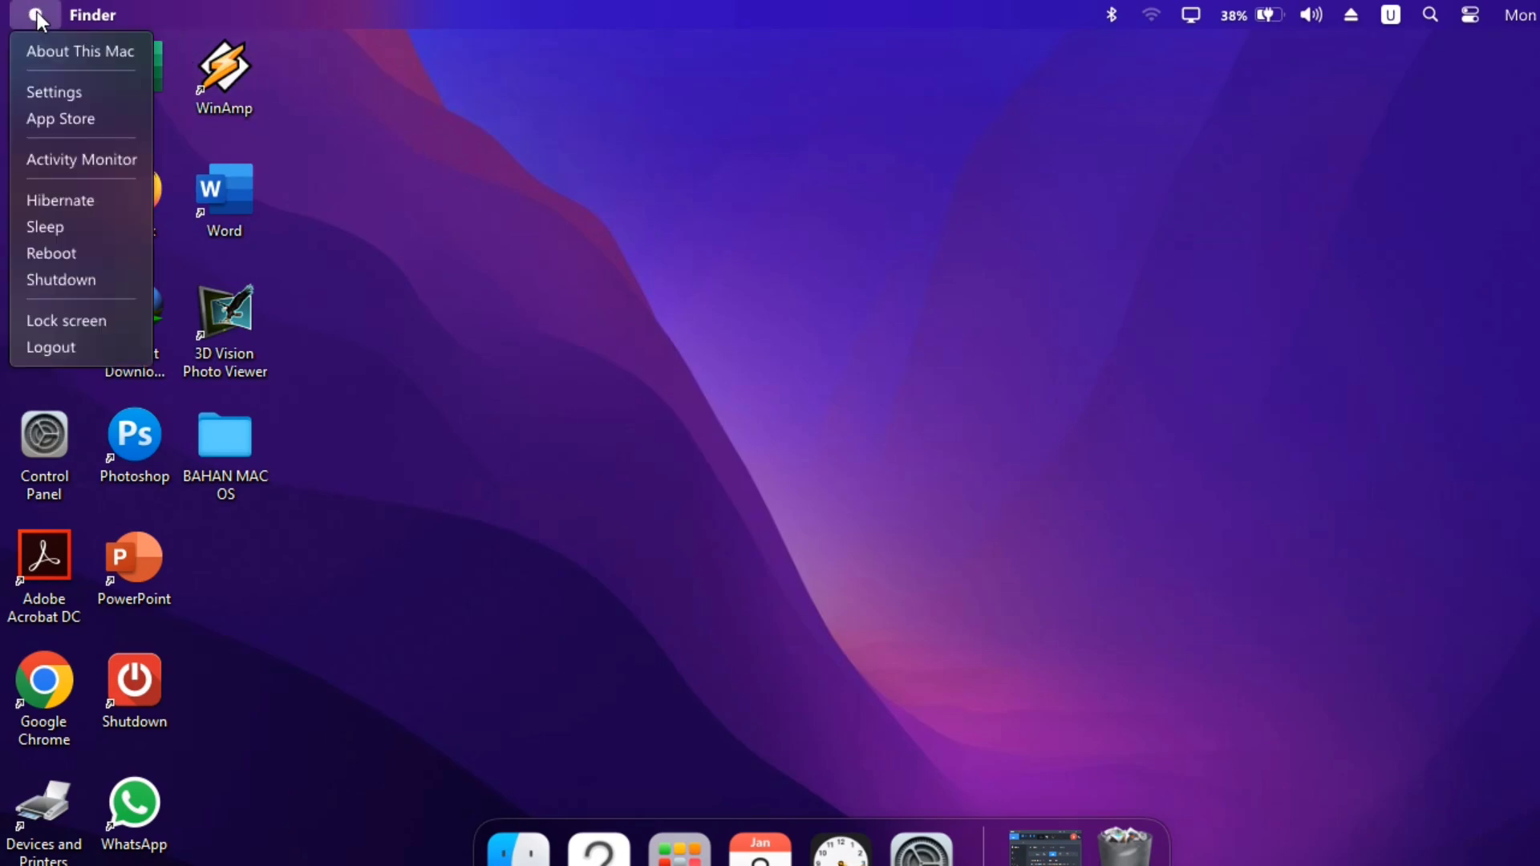
pyautogui.click(234, 2)
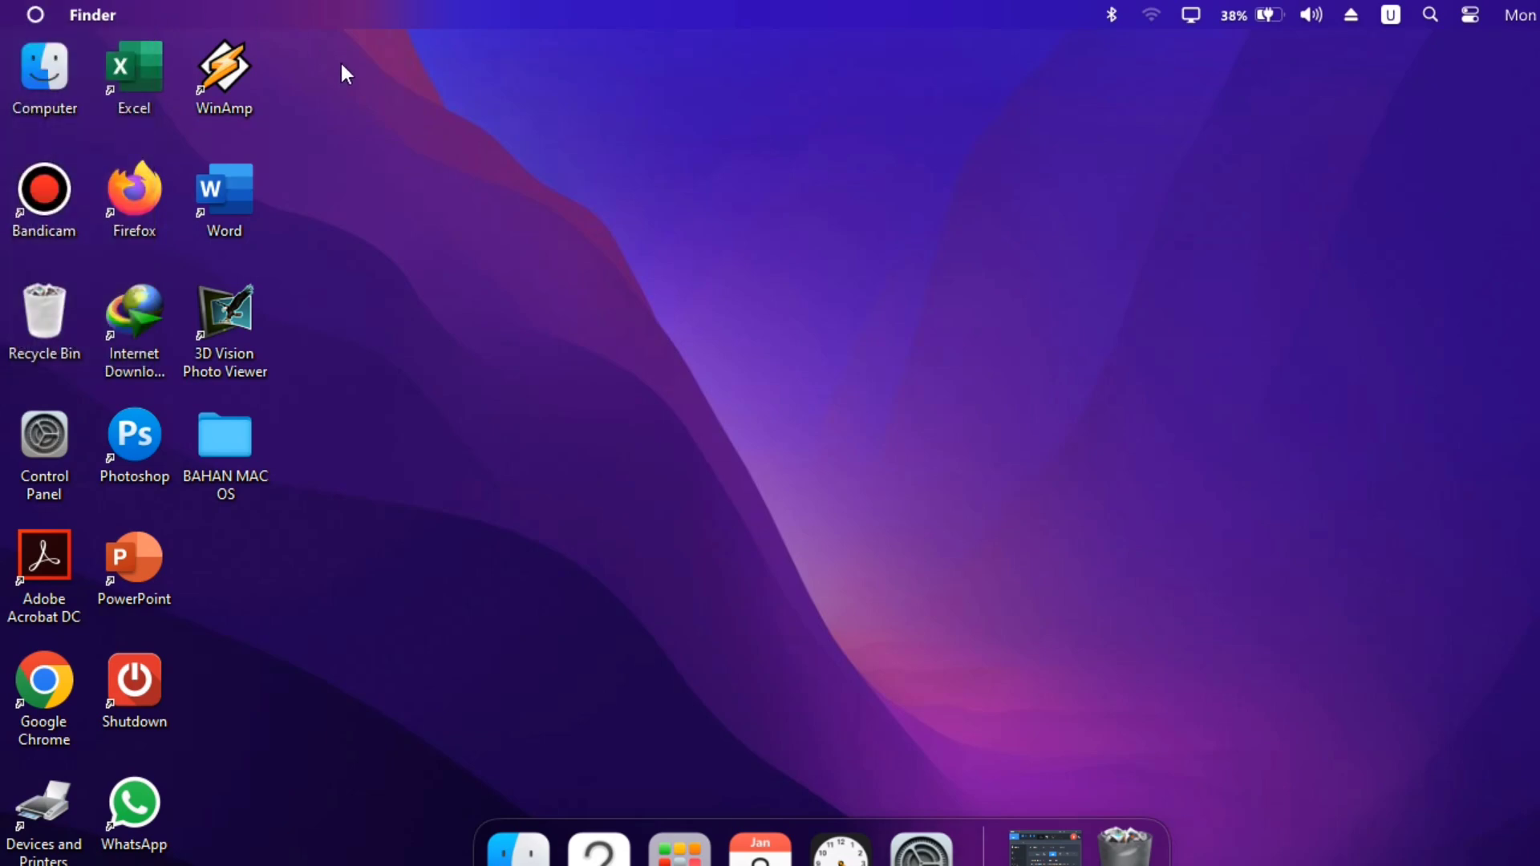
pyautogui.press('super')
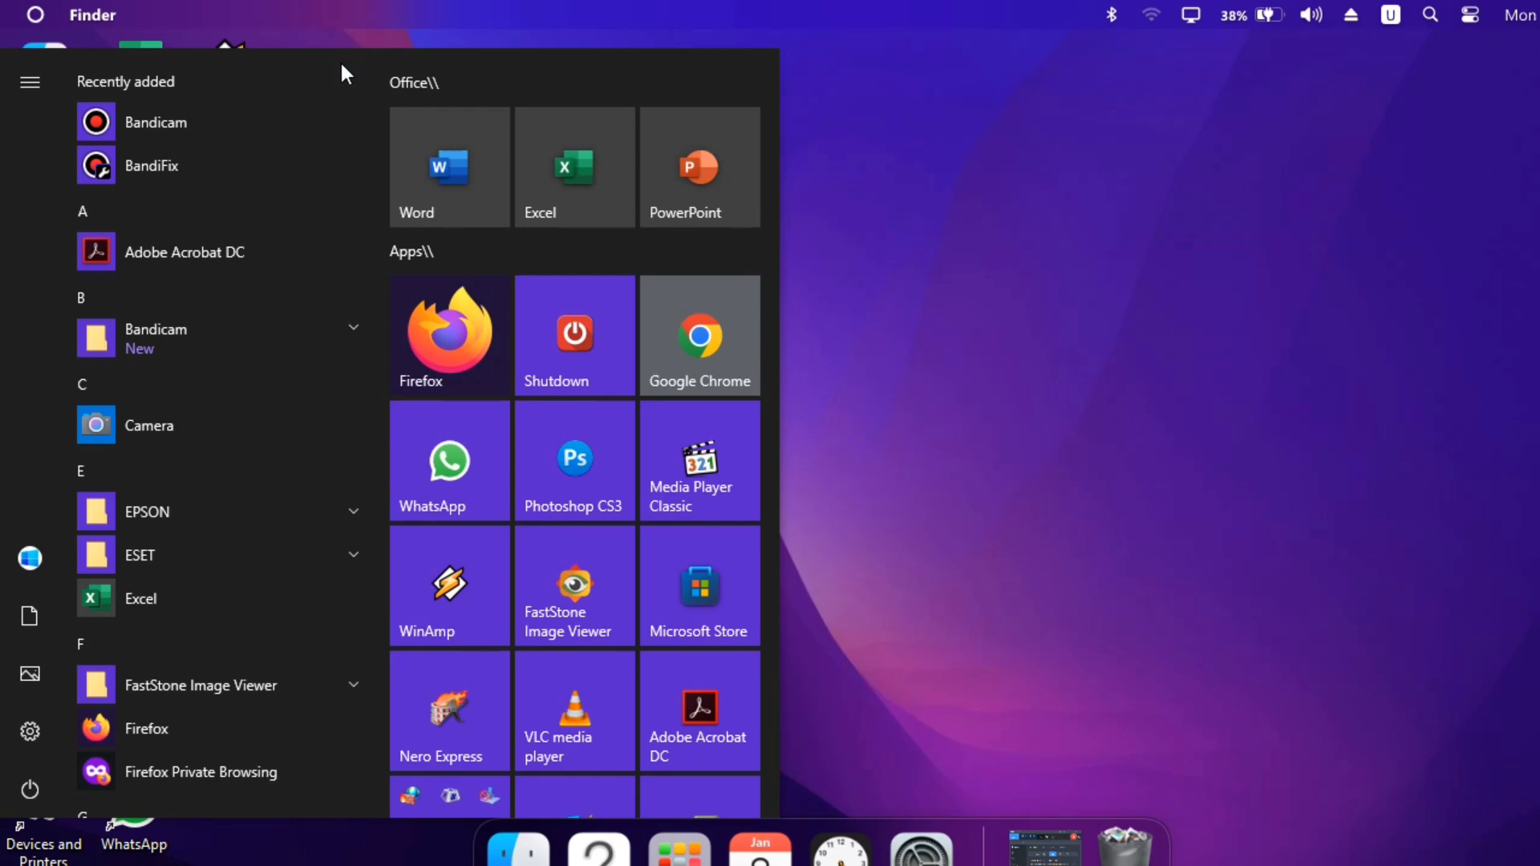
pyautogui.press('super')
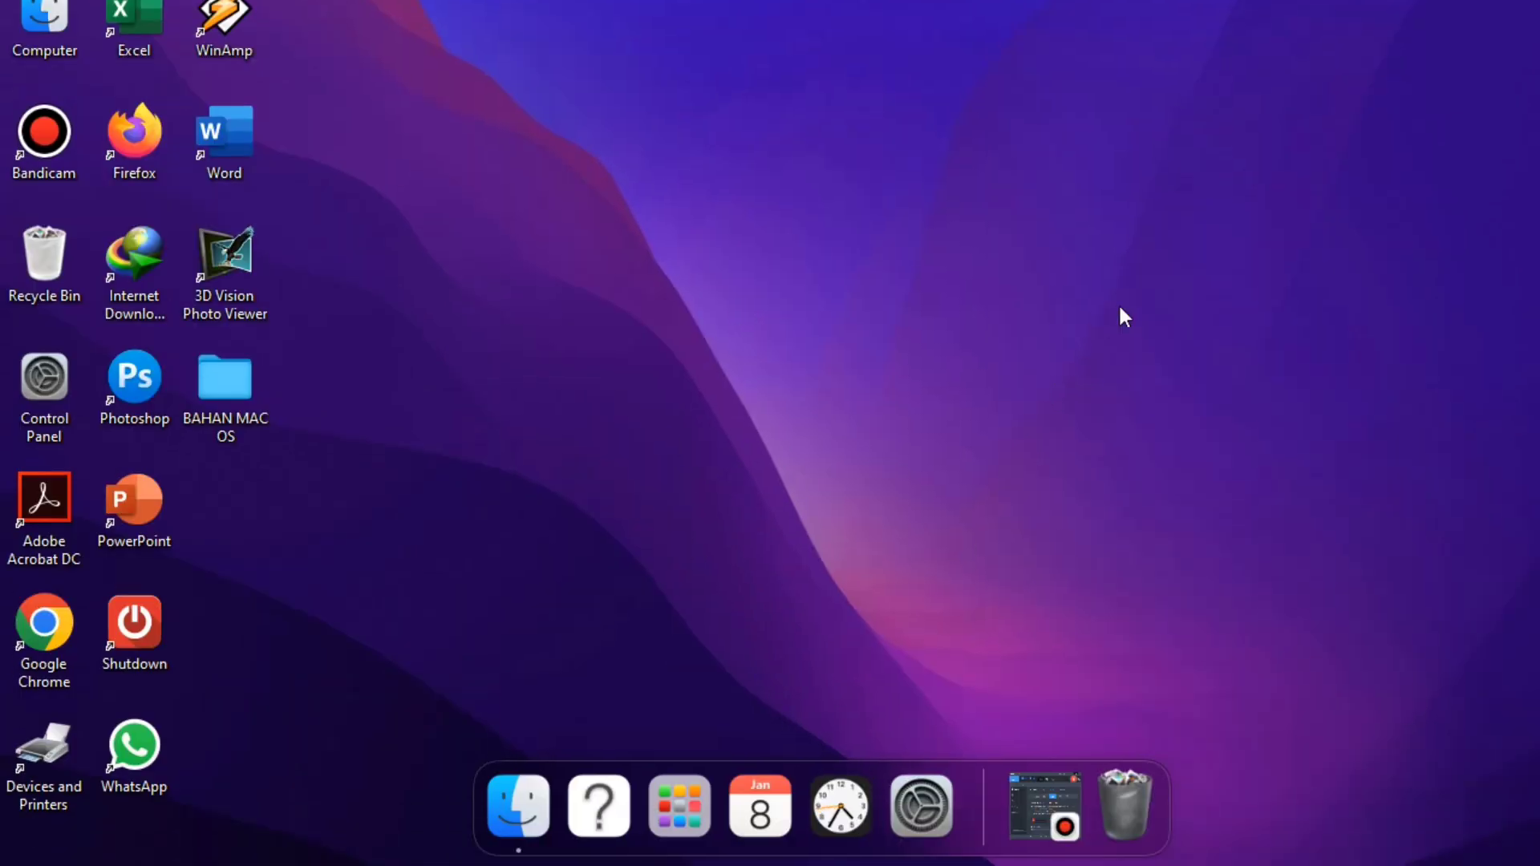
pyautogui.moveTo(514, 807)
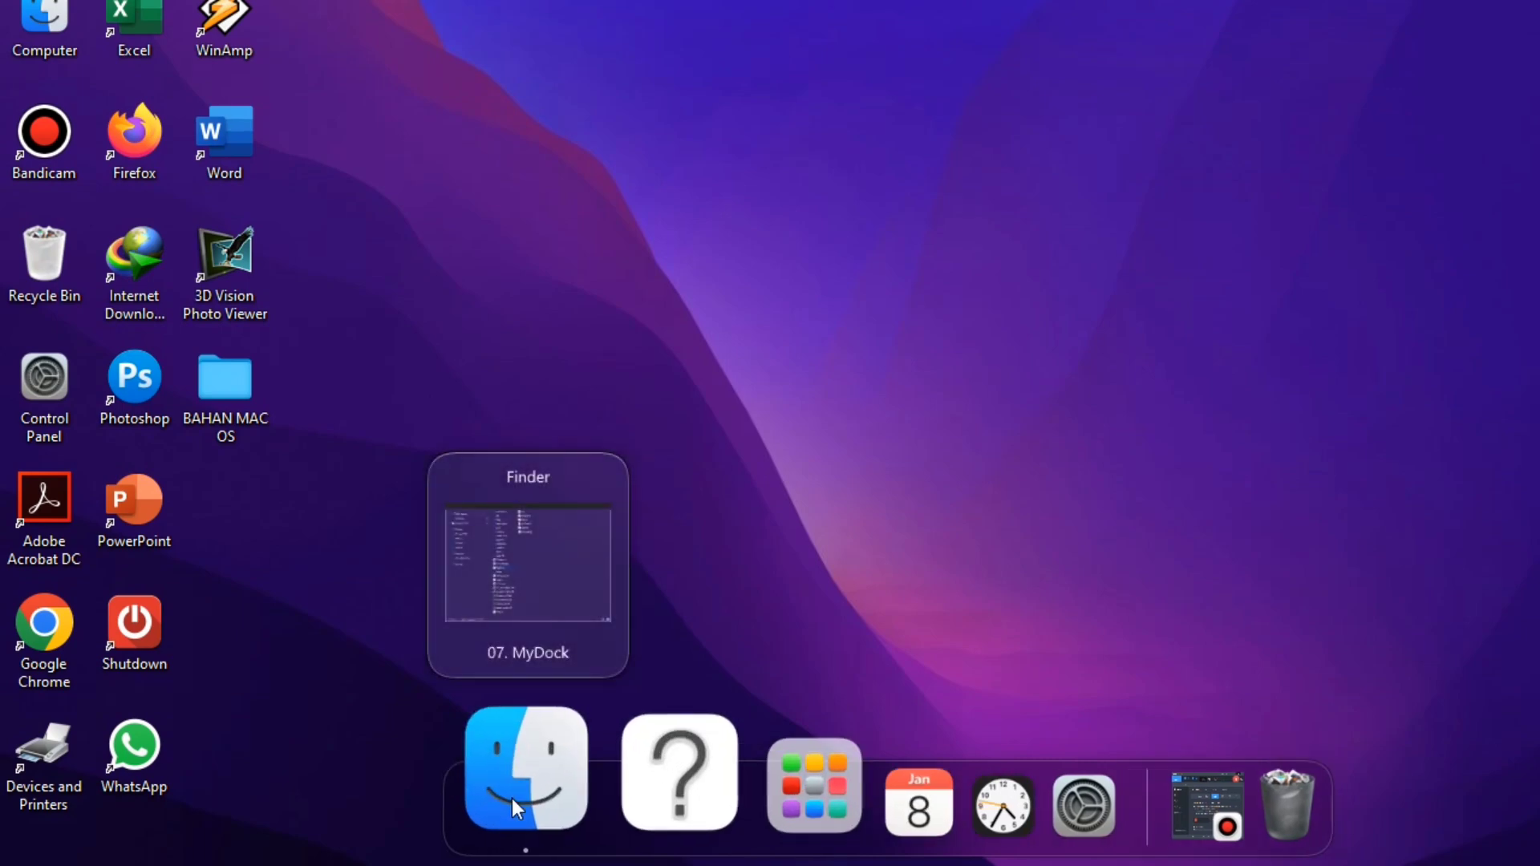